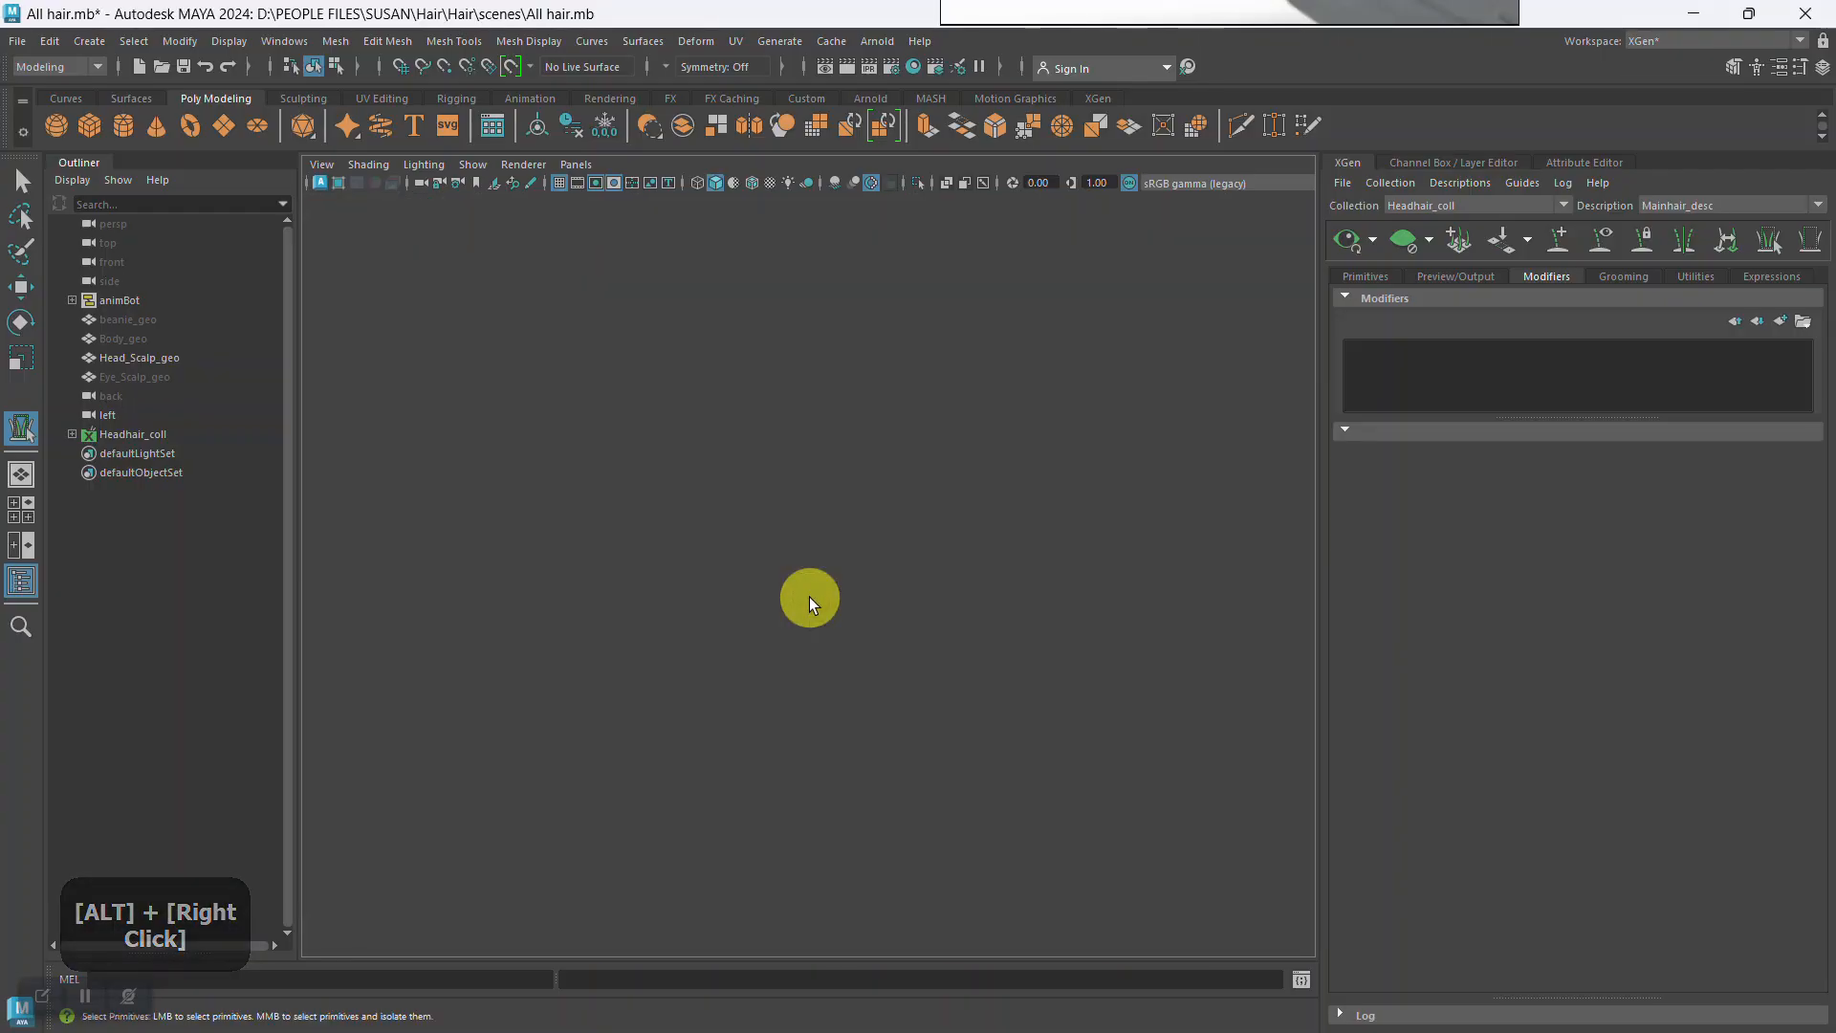
Turn off the resolution gate in the perspective viewport.
key("space")
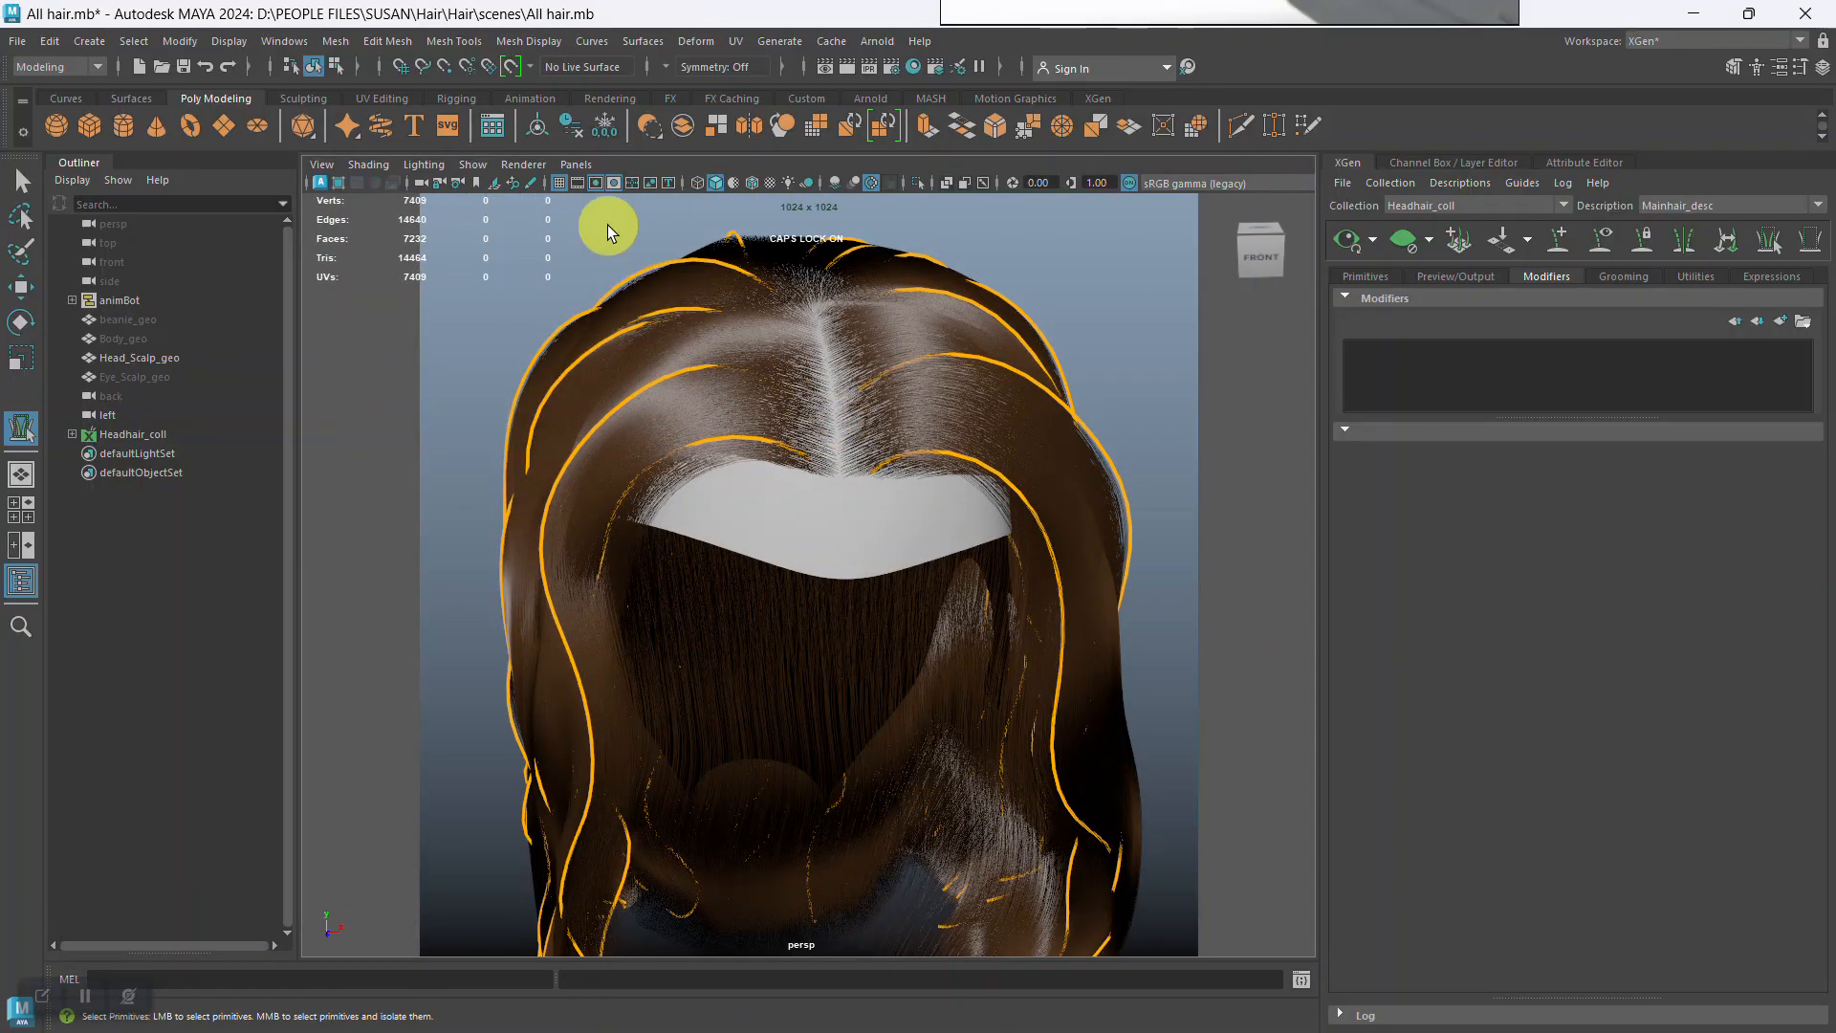
left_click(605, 182)
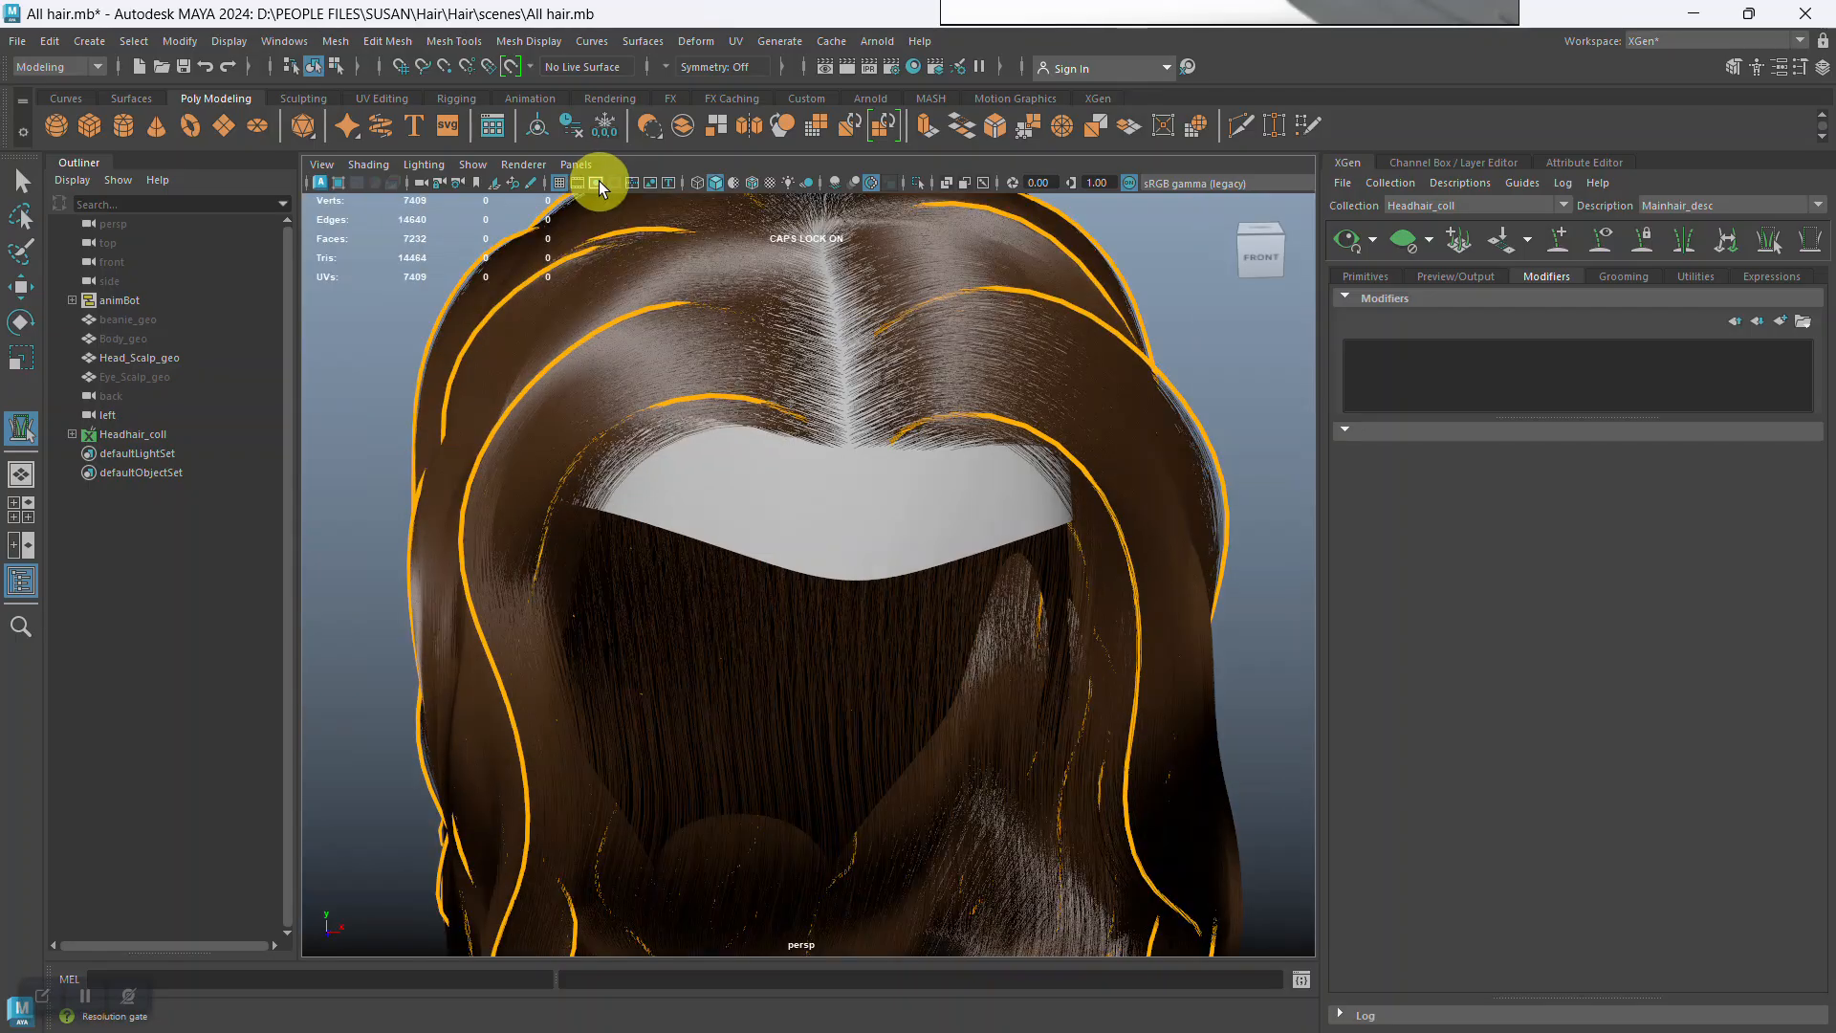
Examine the main hair preview from the front and sides, close up and as a whole.
mouse_move(913, 681)
right_mouse_down("alt")
mouse_move(807, 542)
mouse_move(914, 709)
right_mouse_up("alt")
left_click_drag(915, 709, 985, 615, "alt")
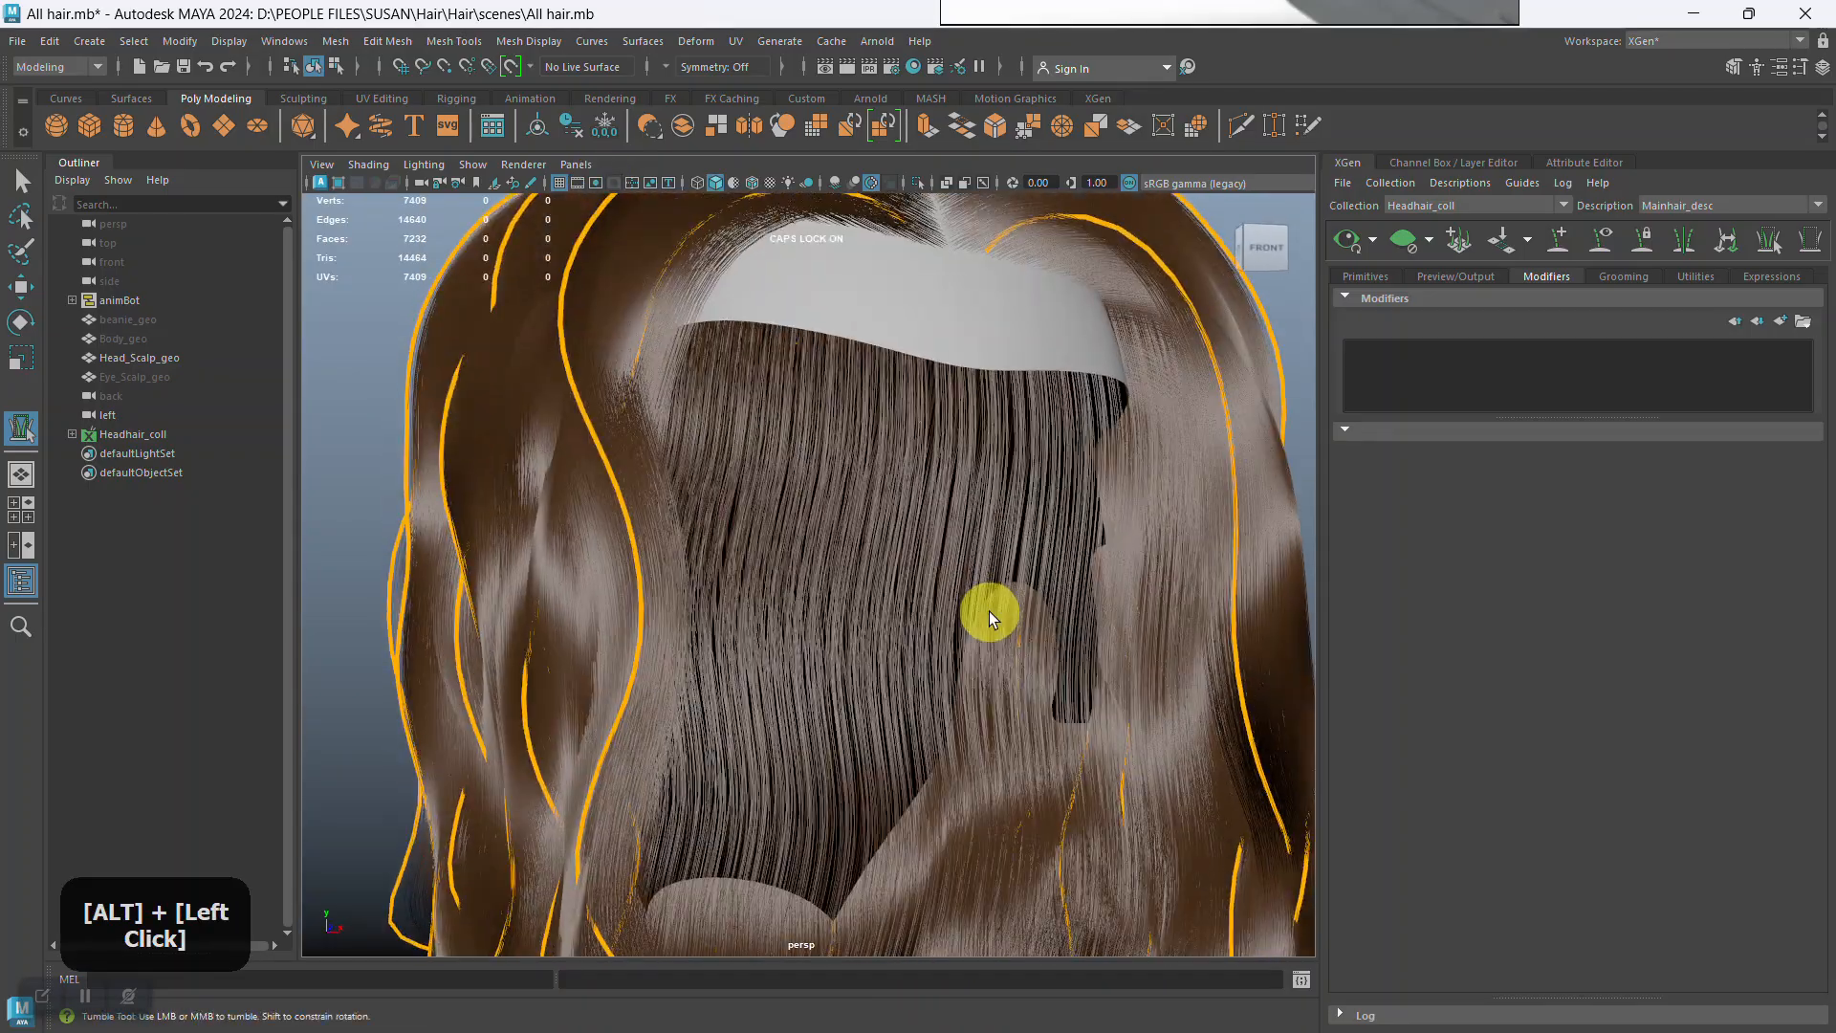
middle_click_drag(984, 615, 948, 581, "alt")
right_click_drag(948, 582, 976, 663, "alt")
left_click_drag(976, 664, 906, 660, "alt")
right_click_drag(906, 660, 800, 705, "alt")
mouse_move(800, 705)
left_mouse_down("alt")
mouse_move(644, 643)
mouse_move(762, 628)
mouse_move(828, 648)
mouse_move(840, 603)
mouse_move(951, 673)
mouse_move(832, 718)
left_mouse_up("alt")
right_click_drag(833, 717, 807, 644, "alt")
left_click_drag(808, 643, 951, 635, "alt")
right_click_drag(951, 635, 852, 602, "alt")
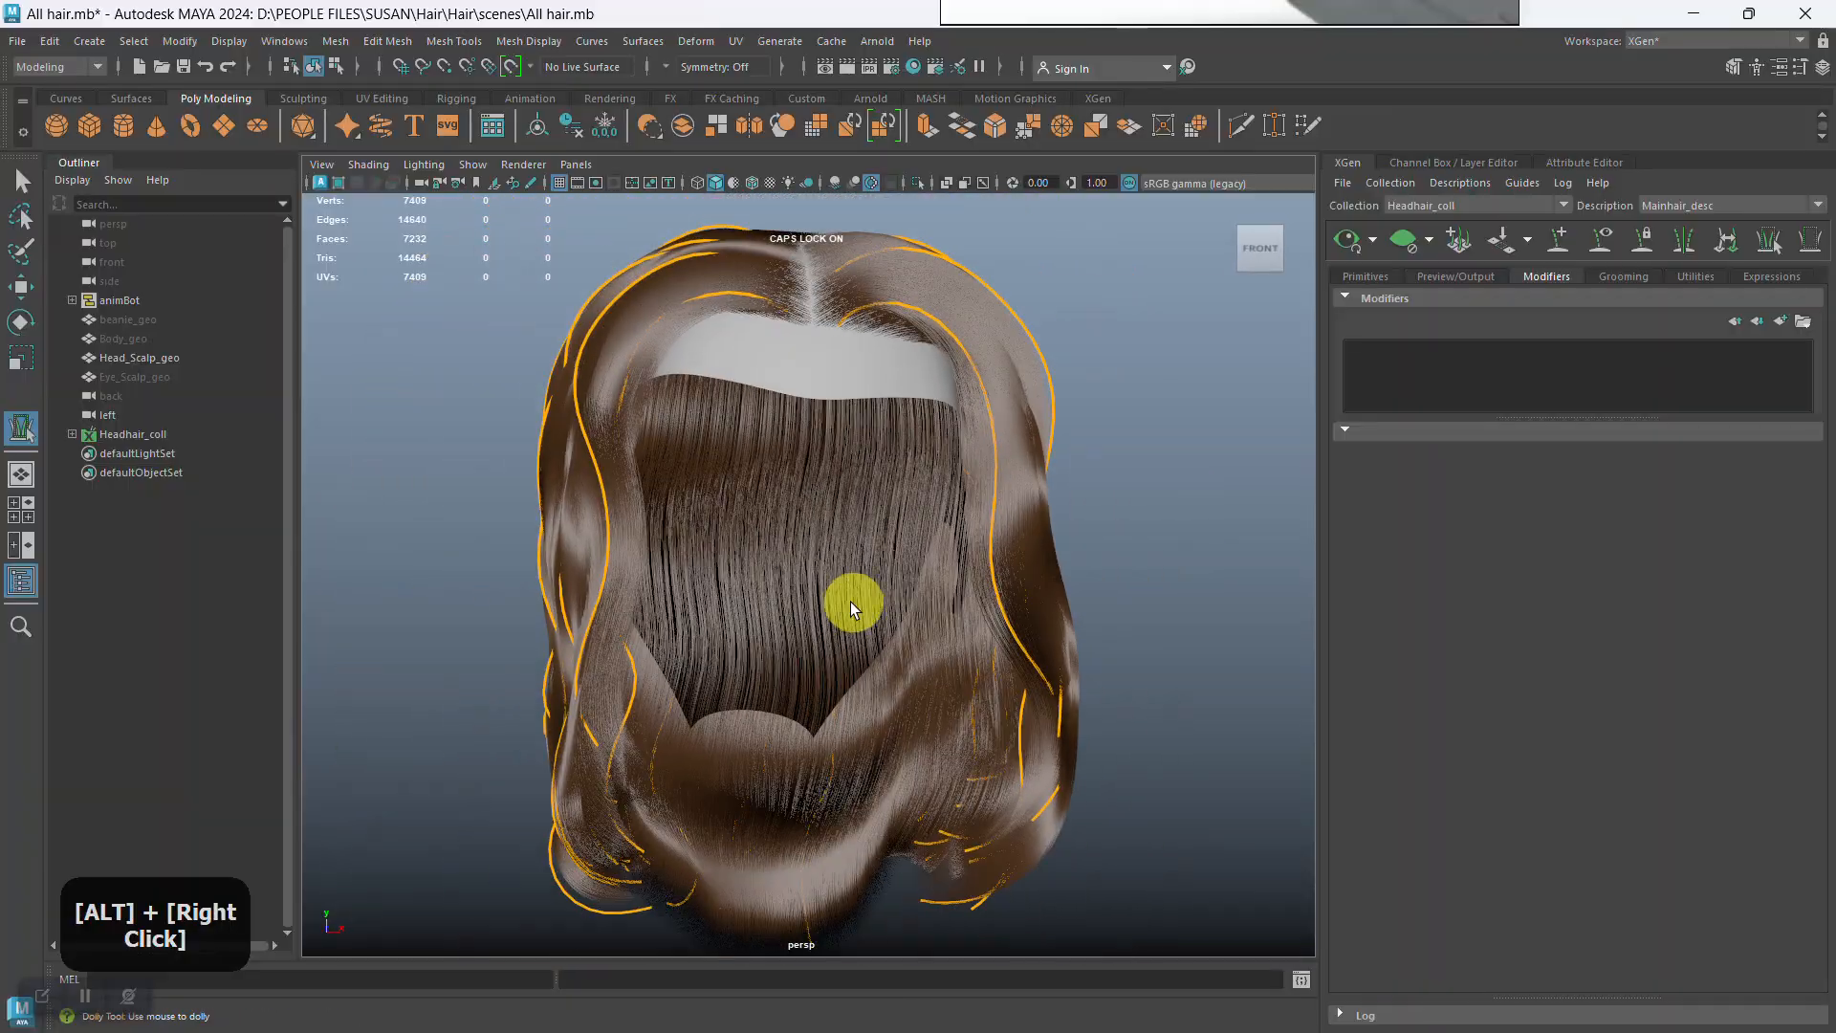
left_click_drag(852, 603, 828, 616, "alt")
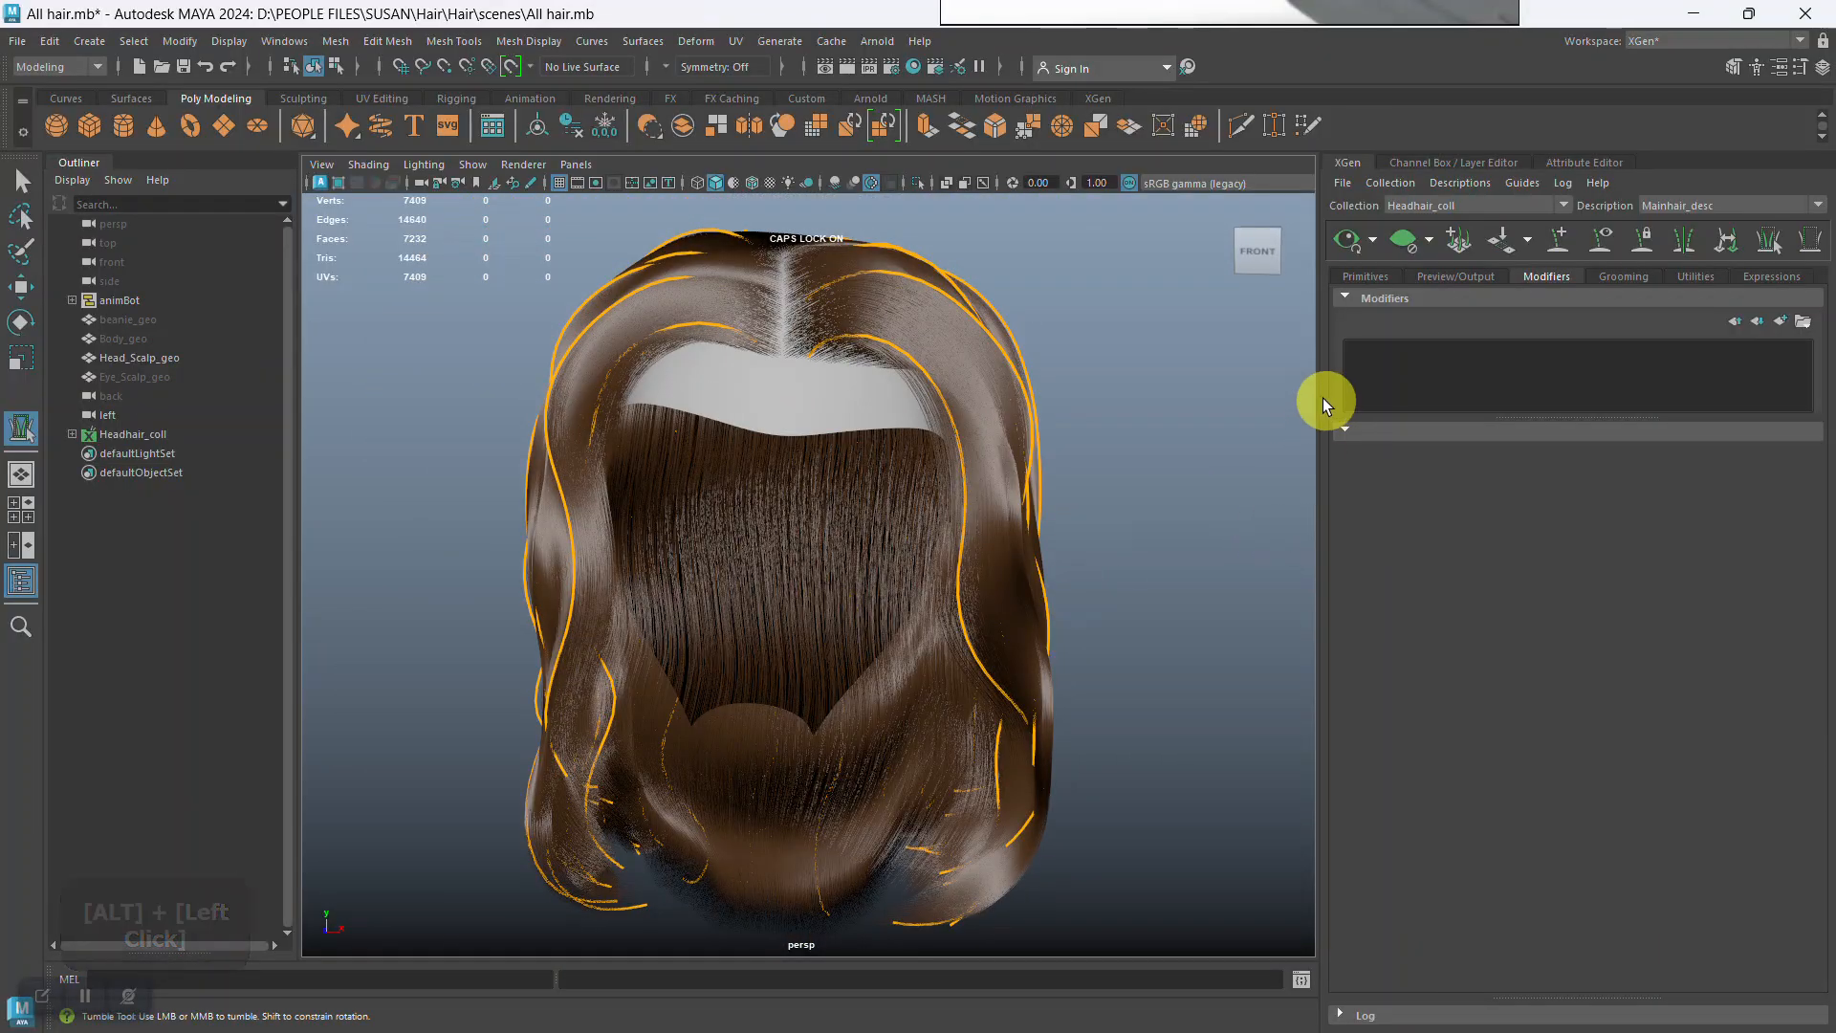
mouse_move(1035, 541)
right_mouse_down("alt")
mouse_move(988, 520)
mouse_move(1061, 521)
right_mouse_up("alt")
Set the modifier CV count of the main hair description's primitives to 45.
left_click(1365, 277)
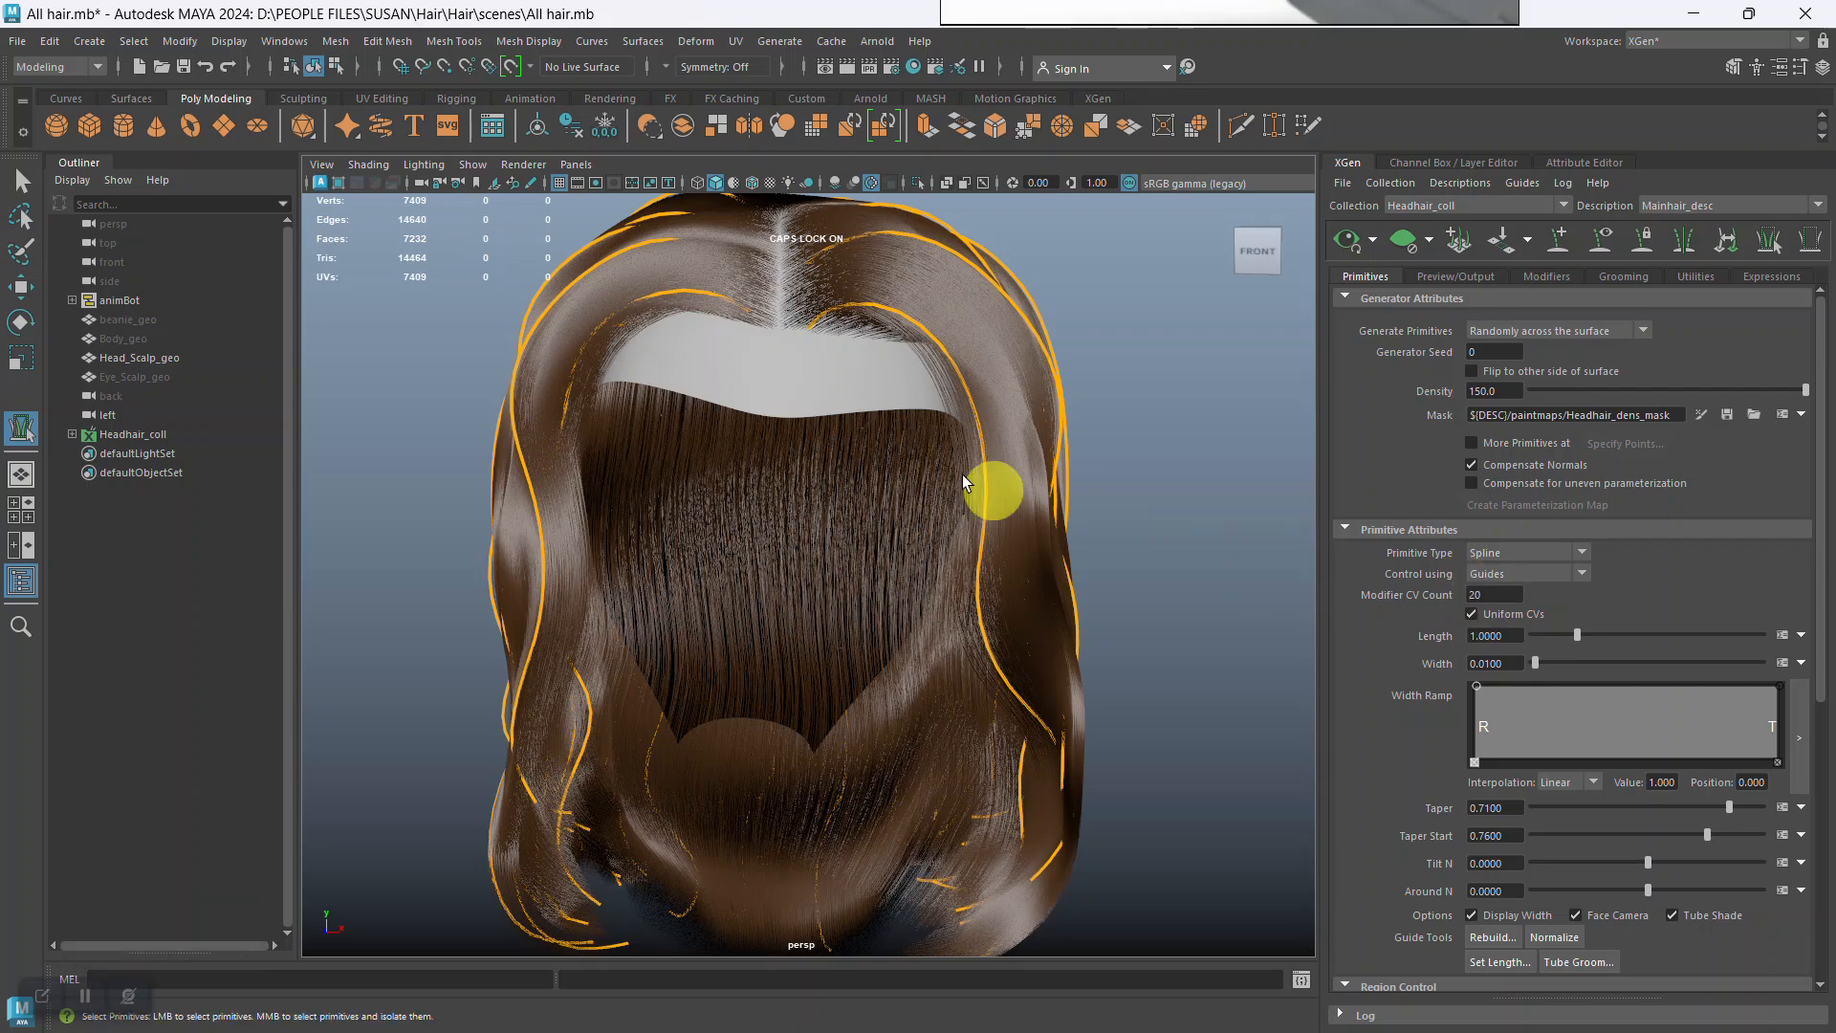
mouse_move(882, 533)
left_mouse_down("alt")
mouse_move(1099, 525)
mouse_move(852, 516)
left_mouse_up("alt")
right_click_drag(853, 516, 866, 588, "alt")
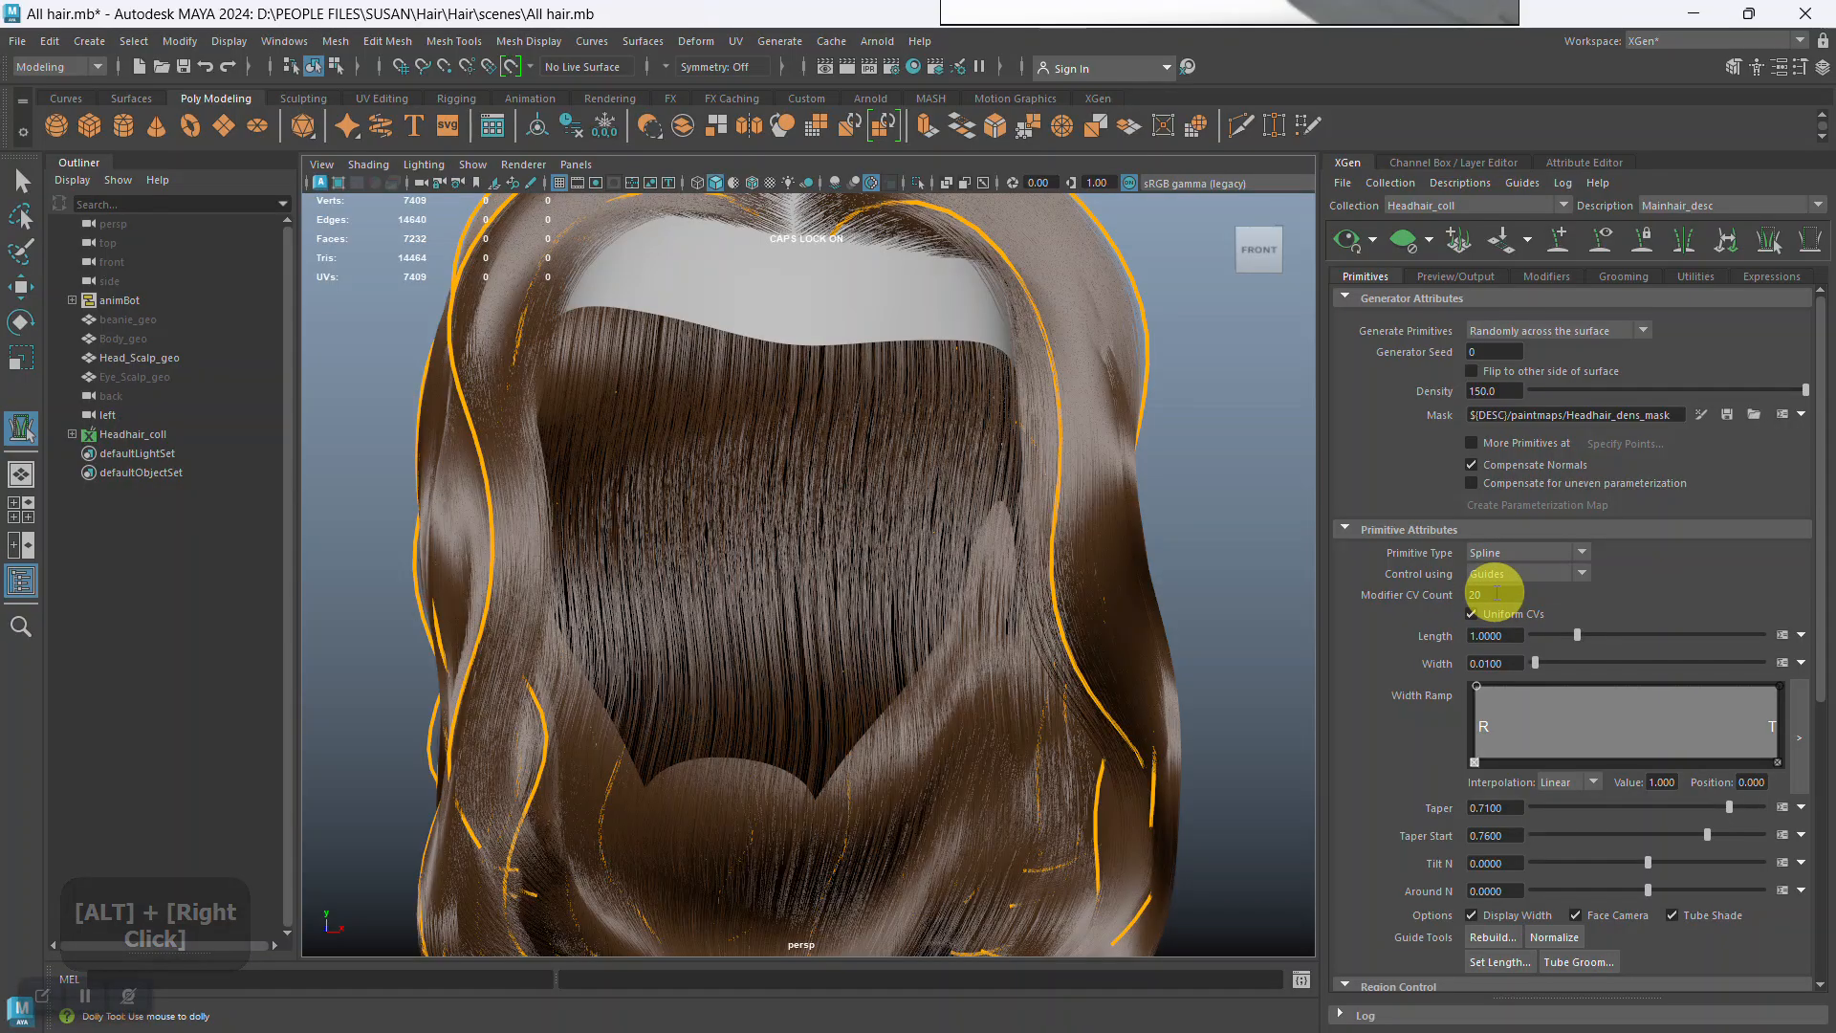
double_click(1496, 594)
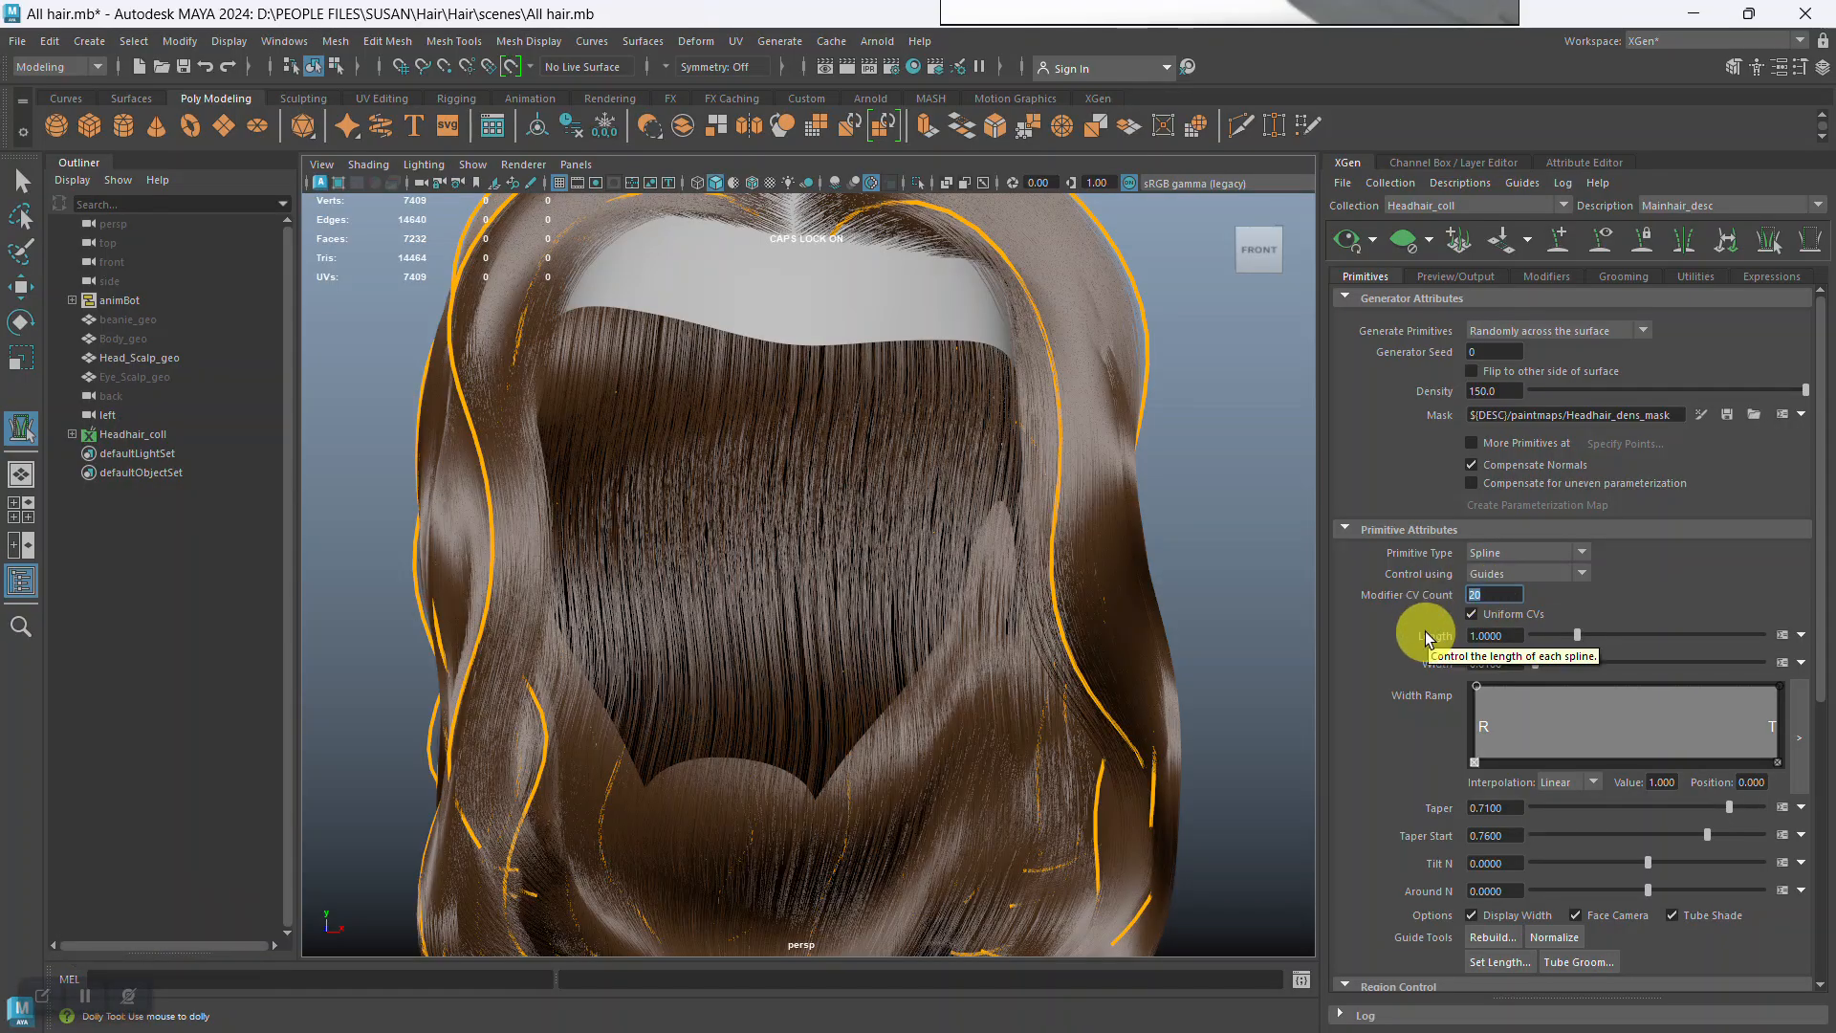
key("Return")
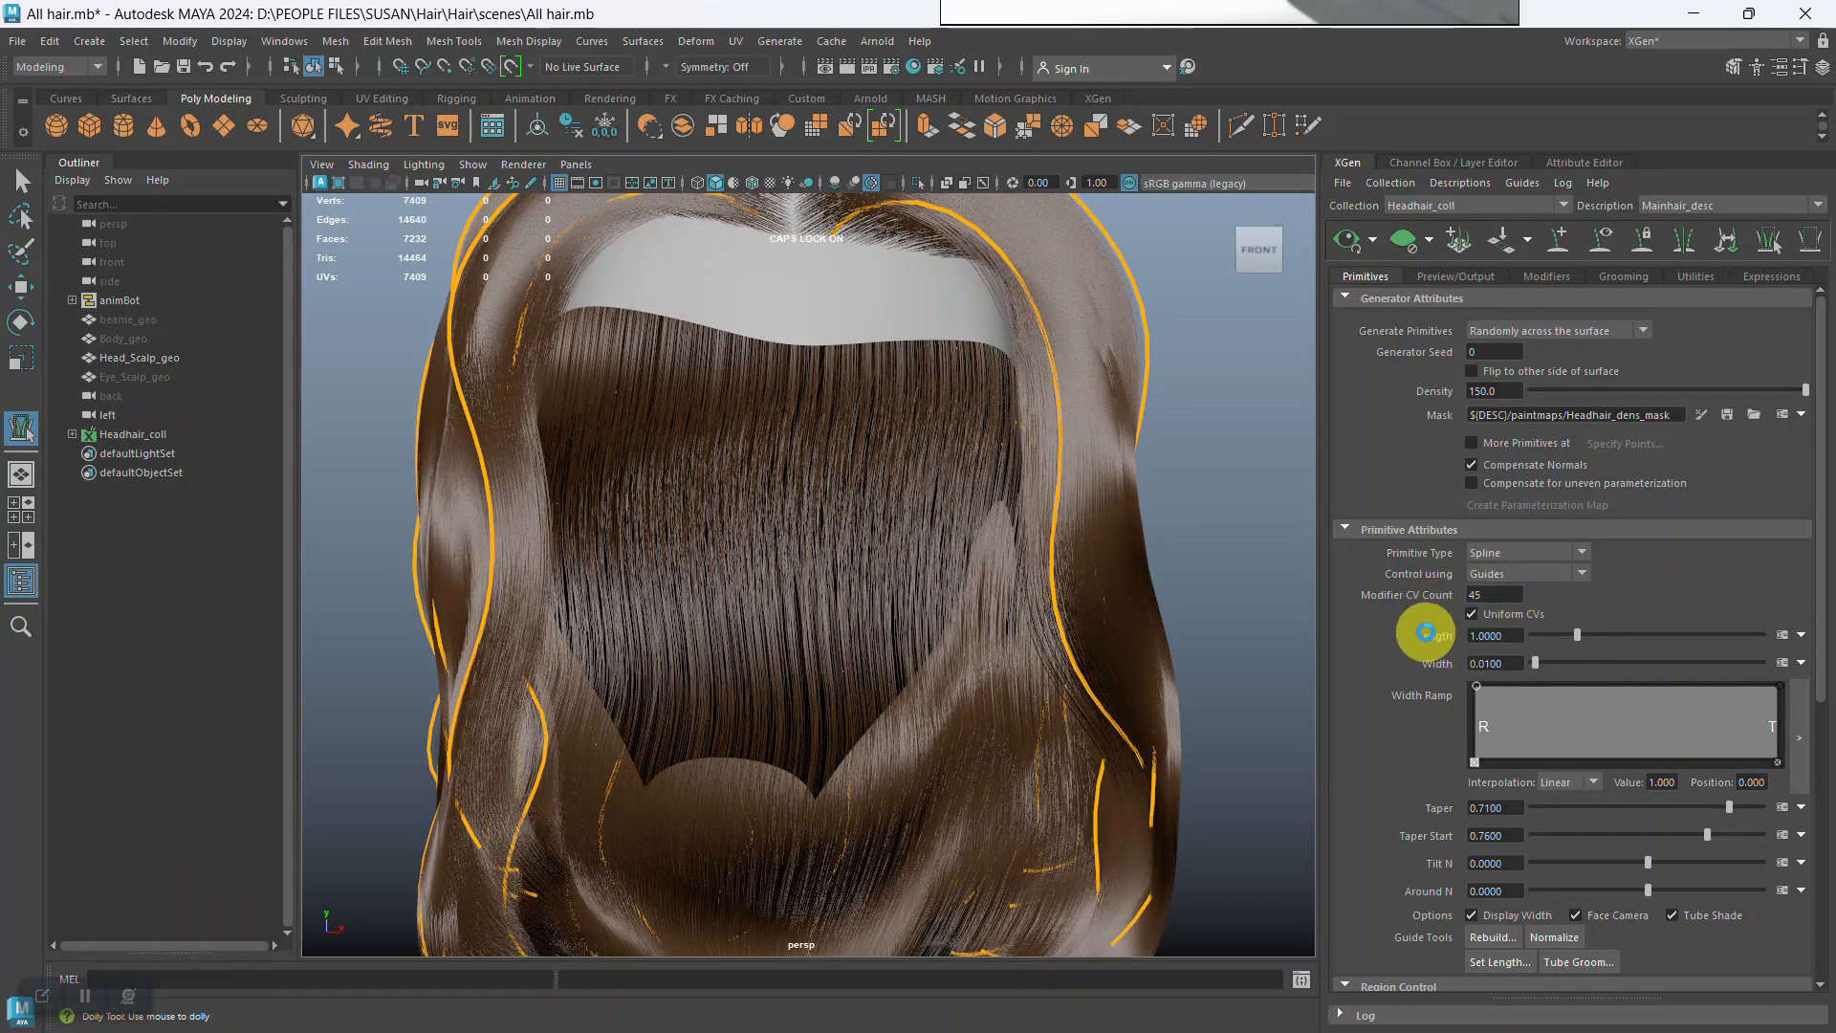
Hide the hair guides and clear the hair preview so that only the scalp geometry shows.
mouse_move(1086, 644)
right_mouse_down("alt")
mouse_move(976, 587)
mouse_move(1052, 629)
right_mouse_up("alt")
left_click_drag(1052, 629, 988, 607, "alt")
right_click_drag(988, 606, 1097, 593, "alt")
left_click_drag(1098, 596, 1392, 524, "alt")
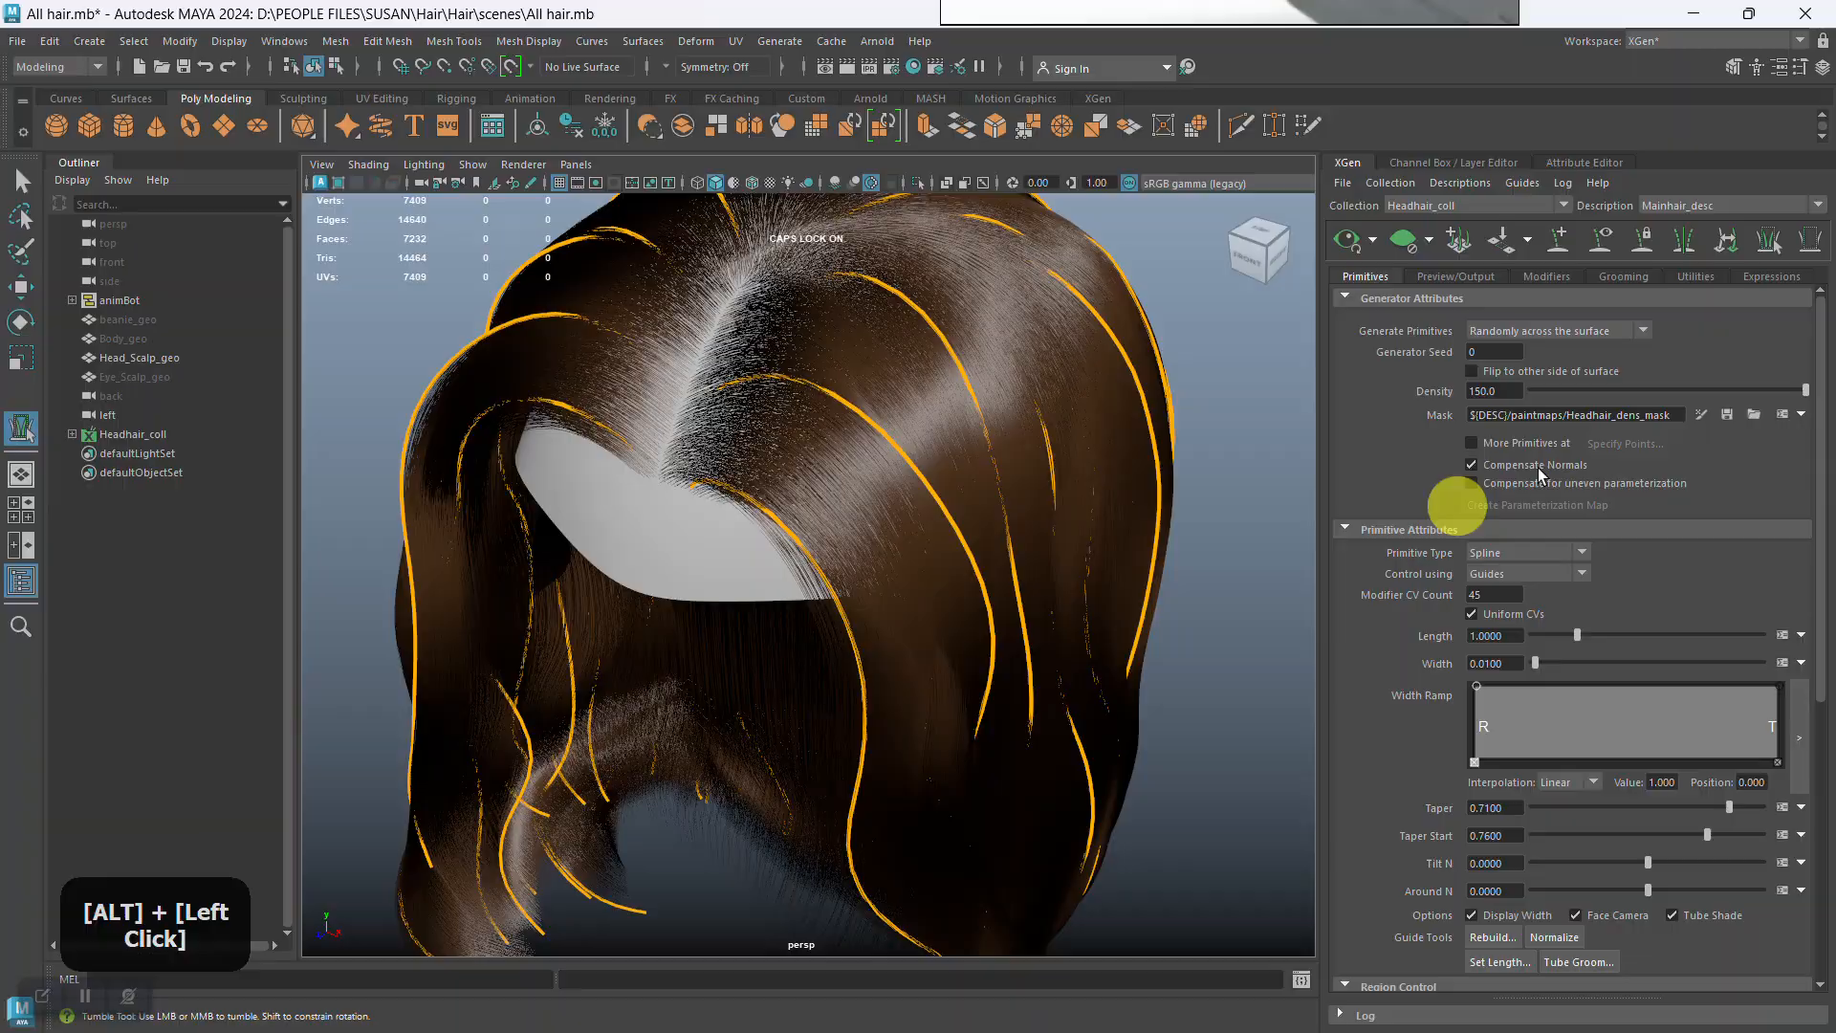
left_click(1604, 239)
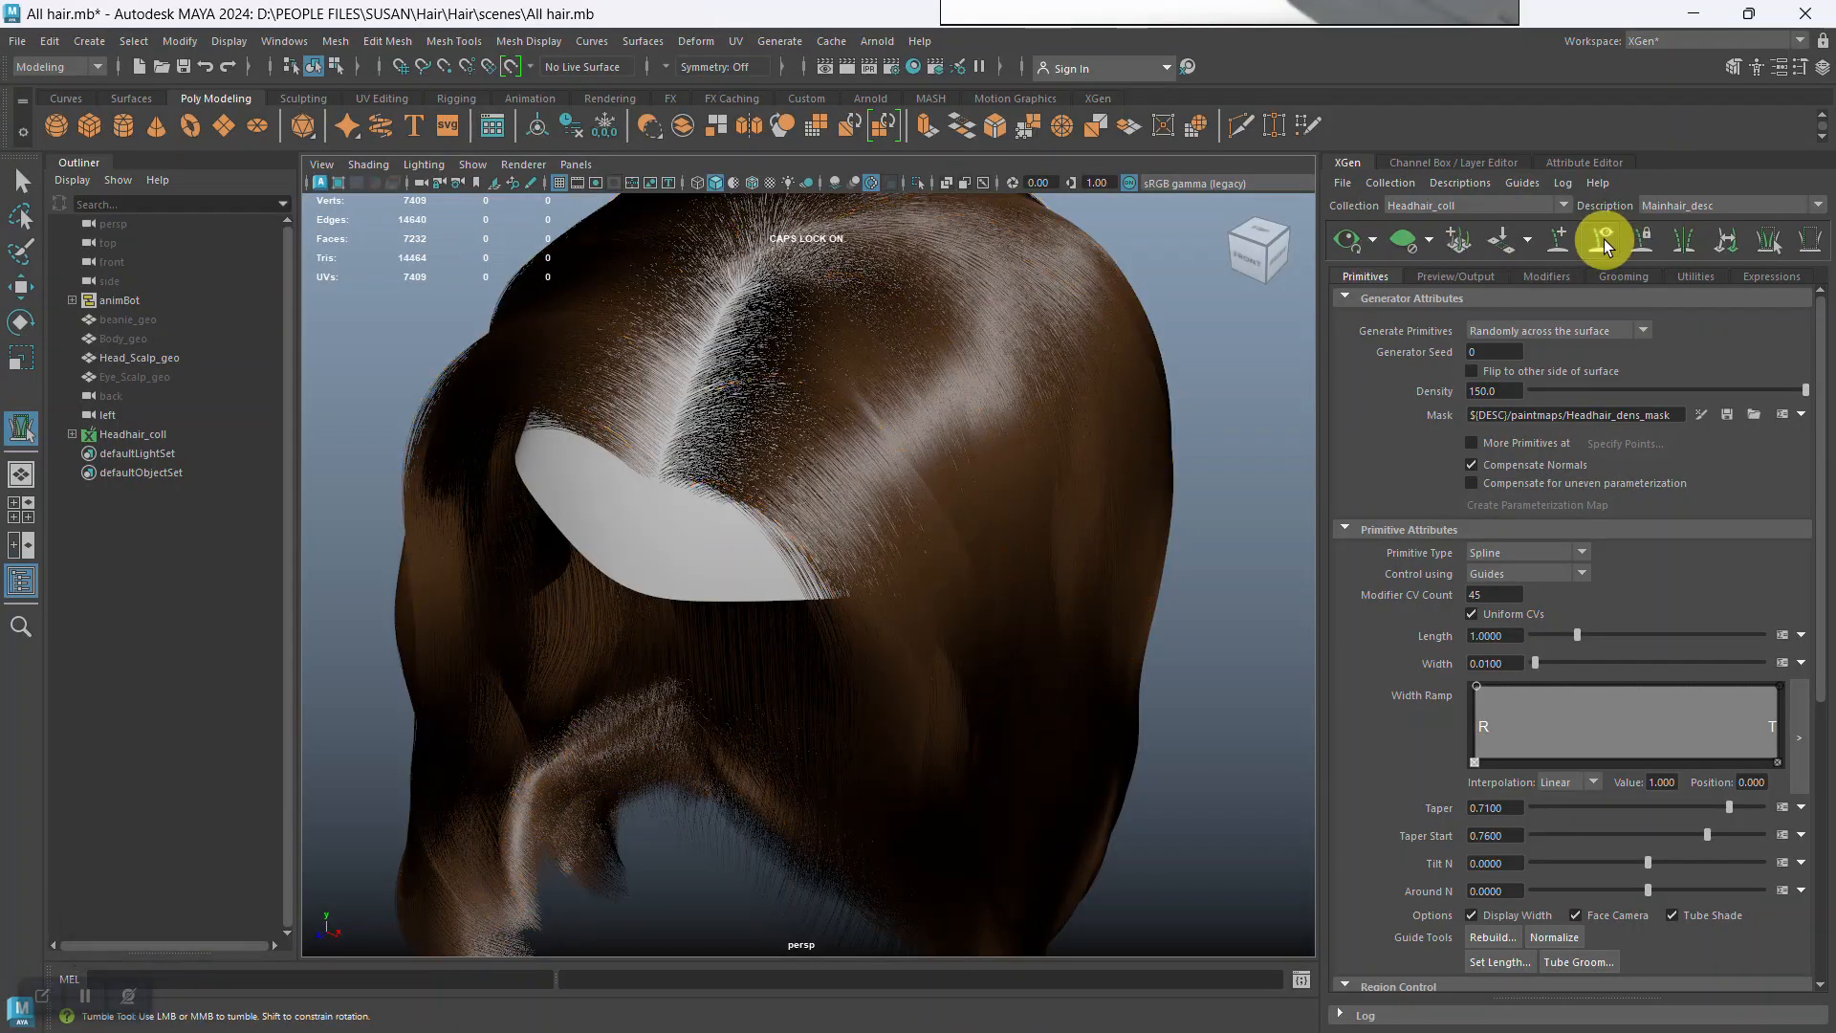
left_click(1402, 239)
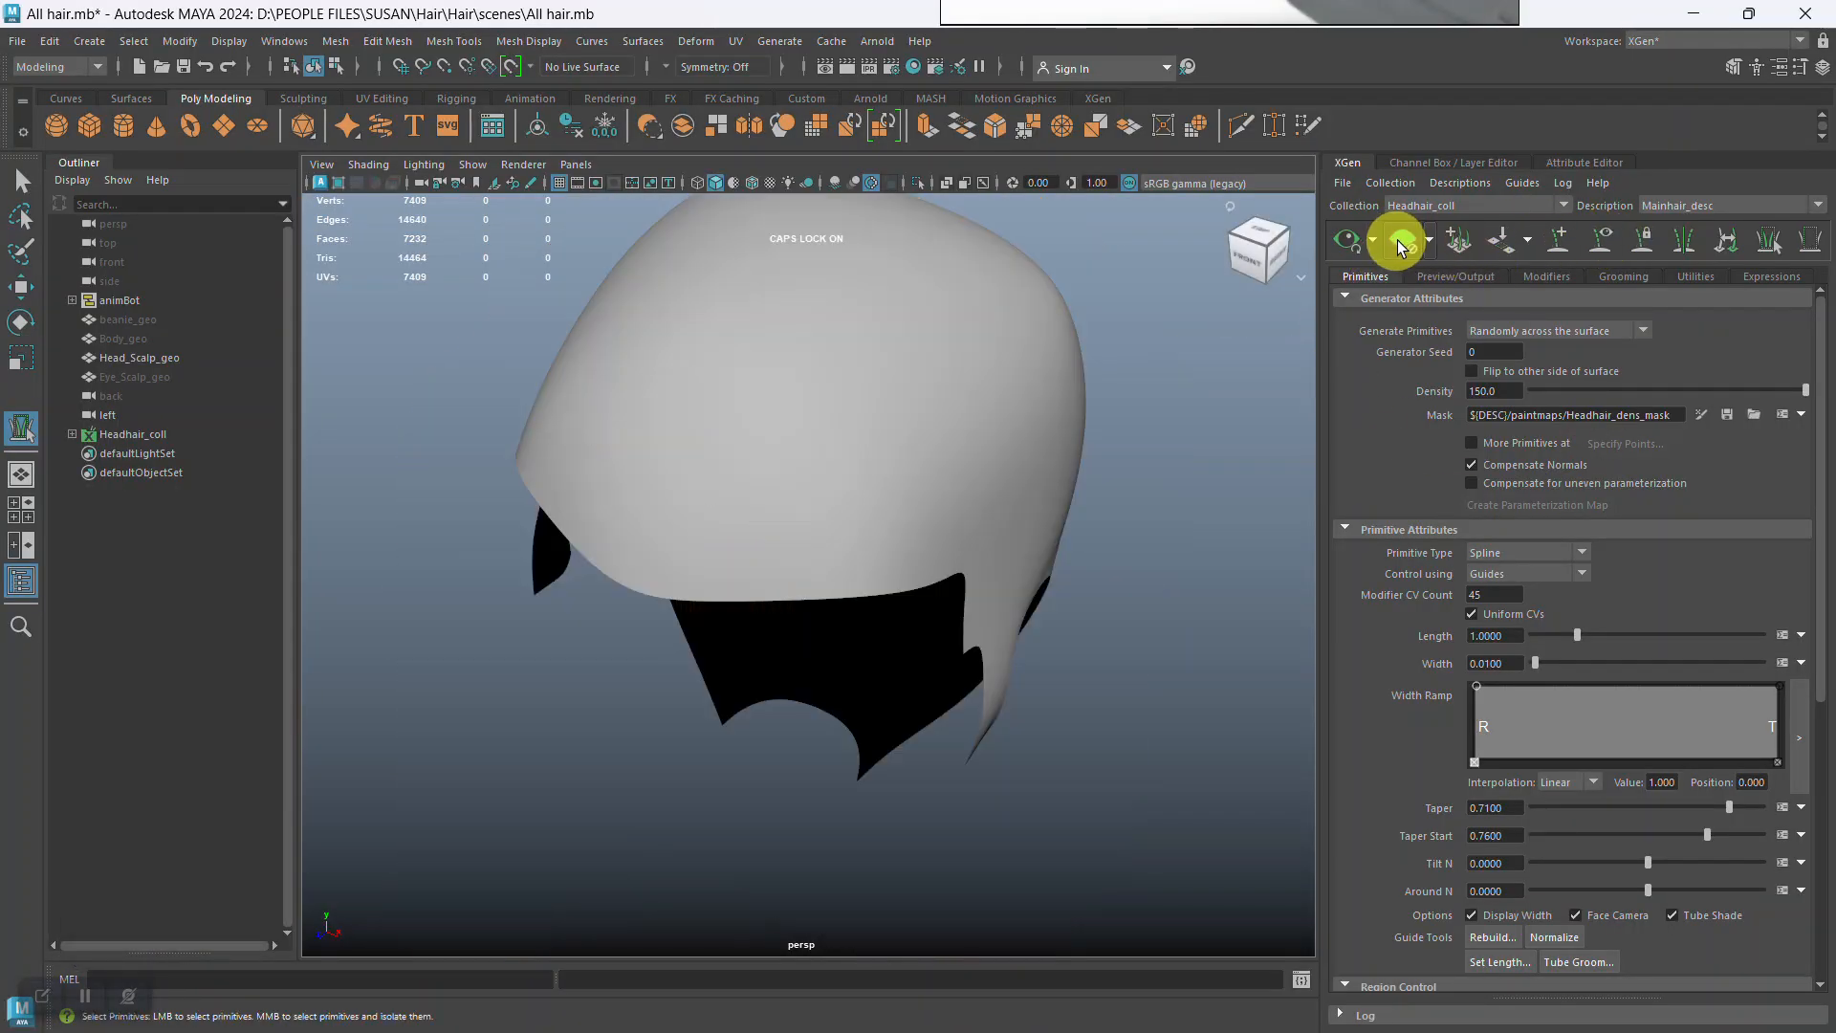
Open the density mask for painting on the scalp and show the viewport with texture maps.
left_click(1701, 413)
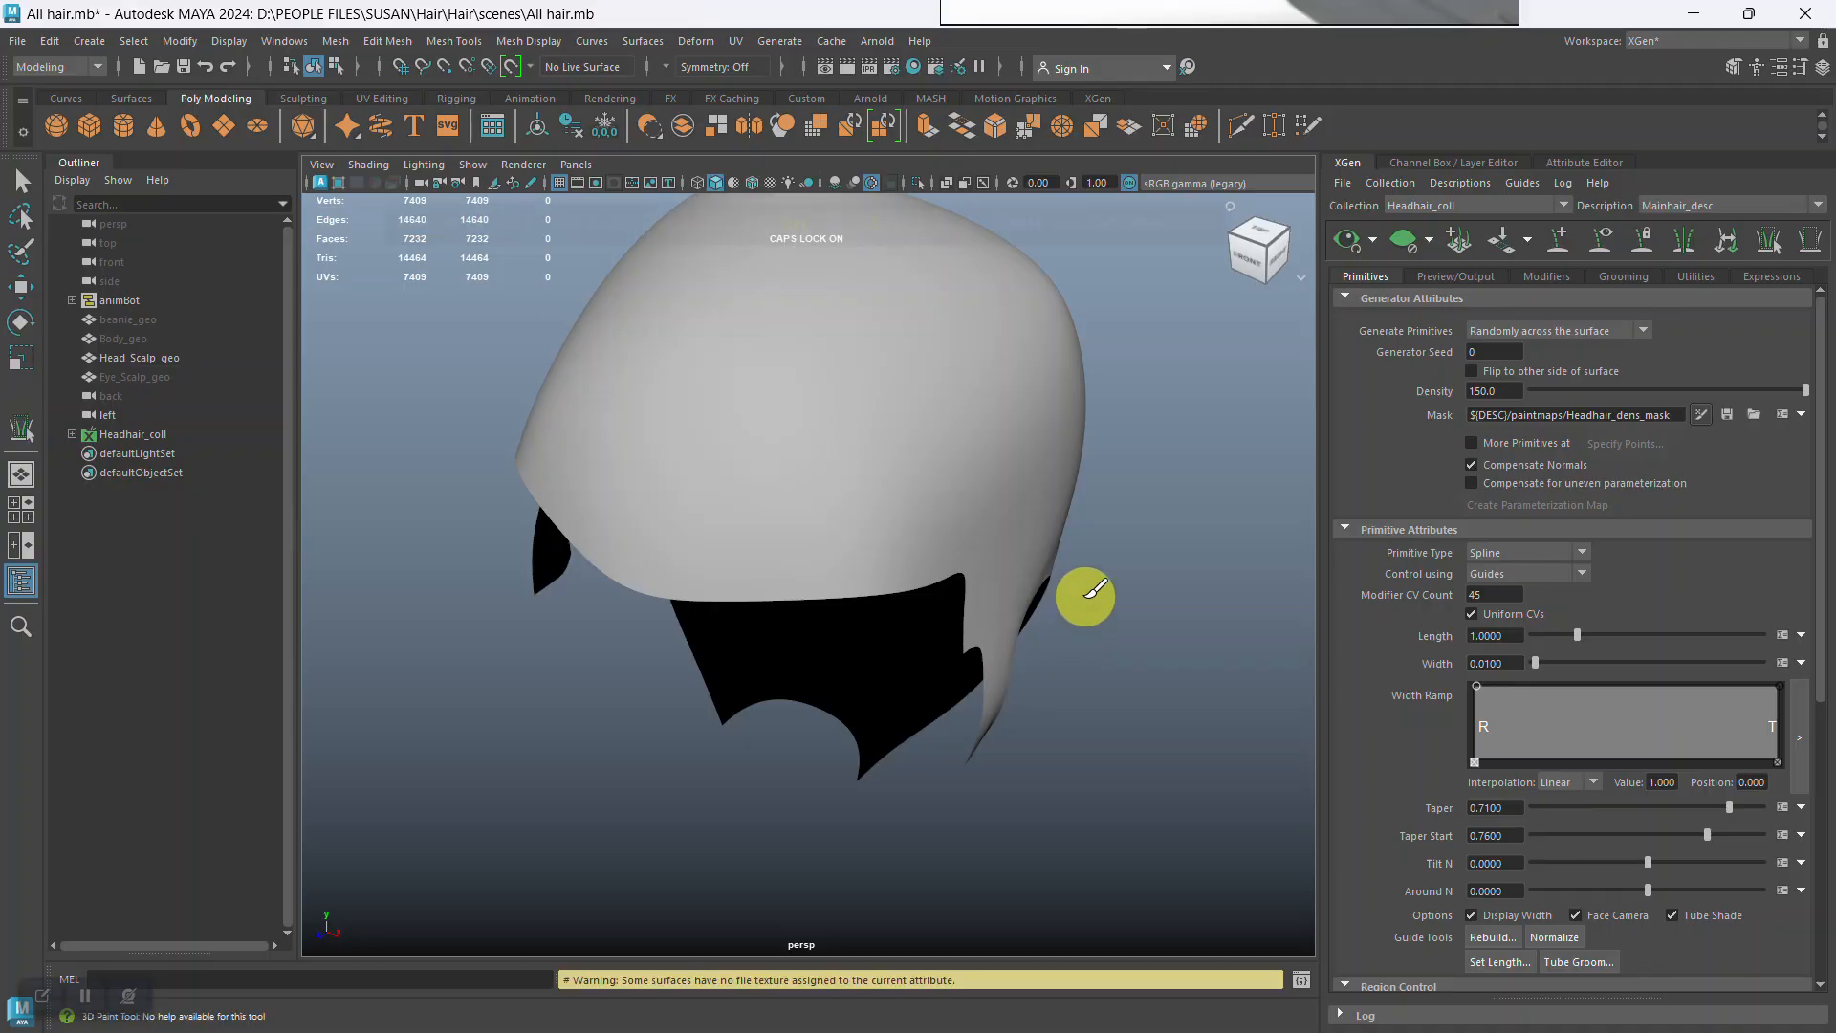
key("6")
mouse_move(1078, 606)
right_mouse_down("alt")
mouse_move(1086, 635)
mouse_move(1119, 635)
right_mouse_up("alt")
left_click_drag(1119, 635, 965, 579, "alt")
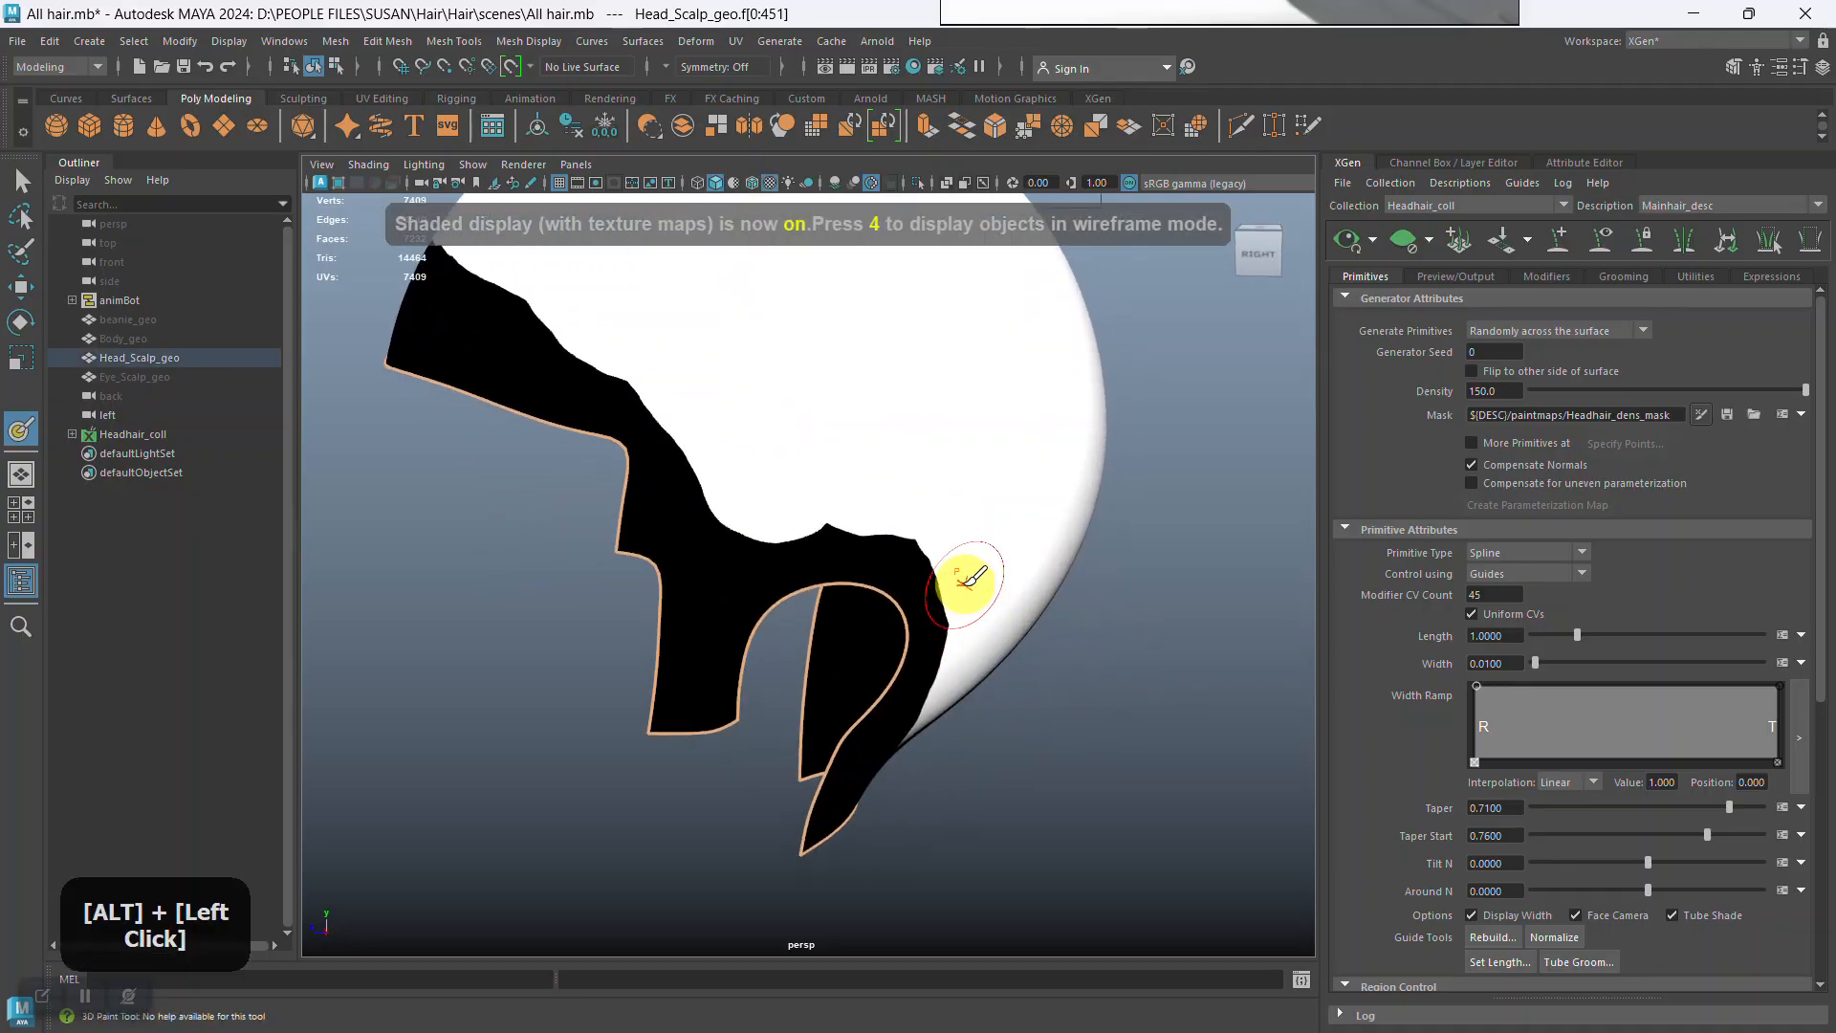
Inspect the painted black and white density mask around the ears, nape and front hairline of the scalp.
right_click_drag(964, 579, 1004, 651, "alt")
left_click_drag(1004, 651, 899, 604, "alt")
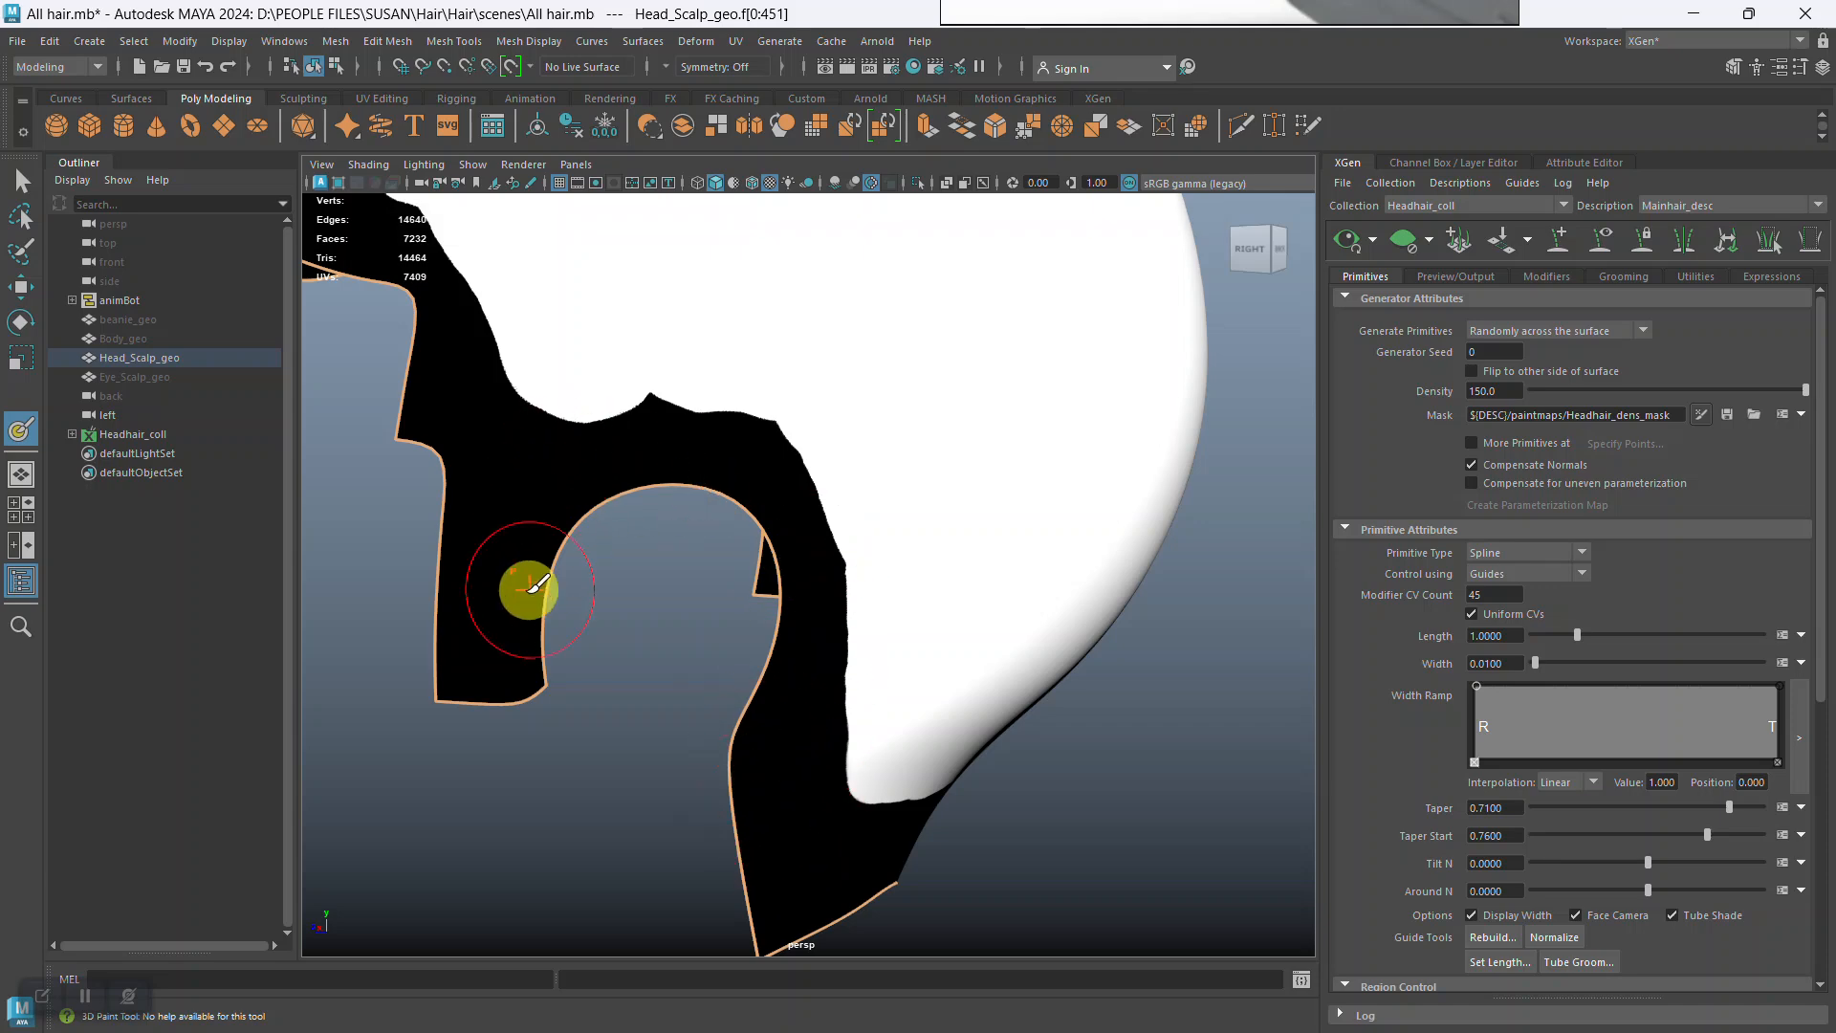
mouse_move(860, 583)
left_mouse_down("alt")
mouse_move(791, 578)
mouse_move(877, 566)
mouse_move(813, 550)
mouse_move(562, 577)
left_mouse_up("alt")
right_click_drag(561, 577, 820, 607, "alt")
left_click_drag(819, 606, 709, 537, "alt")
middle_click_drag(708, 537, 936, 593, "alt")
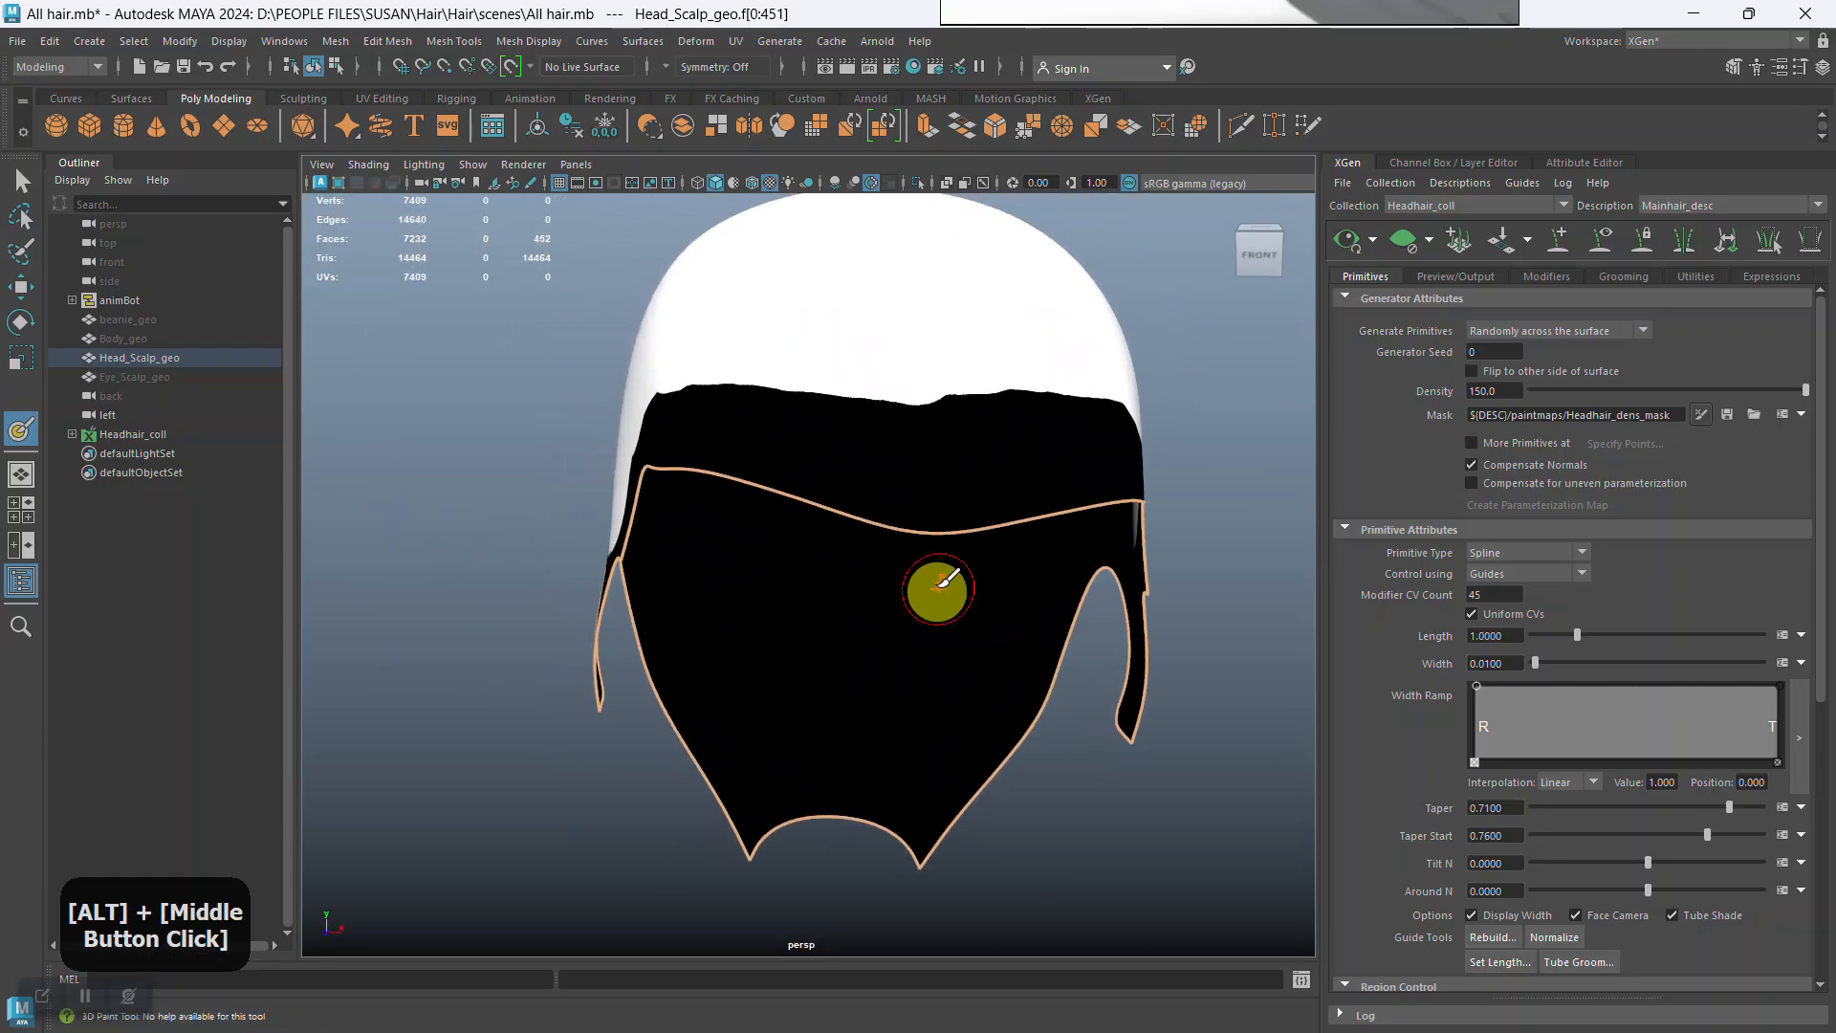
left_click_drag(936, 593, 902, 582, "alt")
right_click_drag(902, 581, 934, 587, "alt")
left_click_drag(934, 586, 1194, 448, "alt")
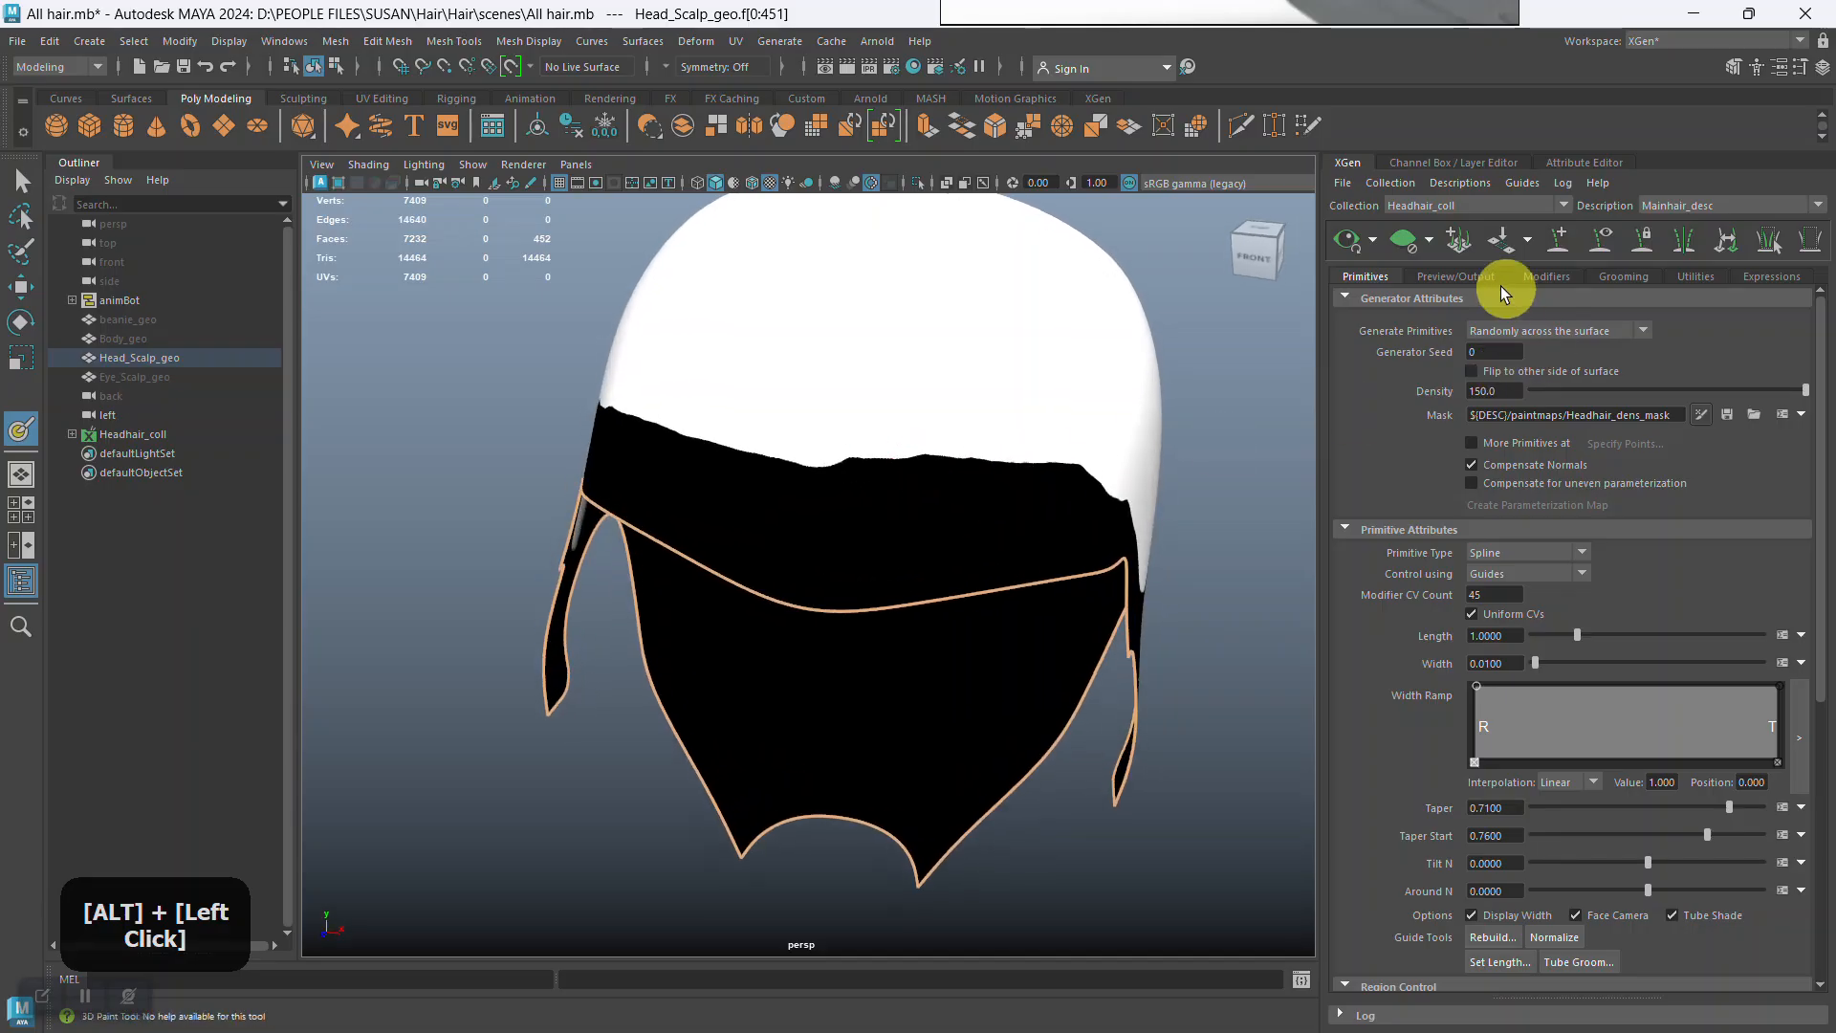
Leave mask painting, deselect the scalp and regenerate the hair preview.
left_click(20, 181)
left_click(444, 409)
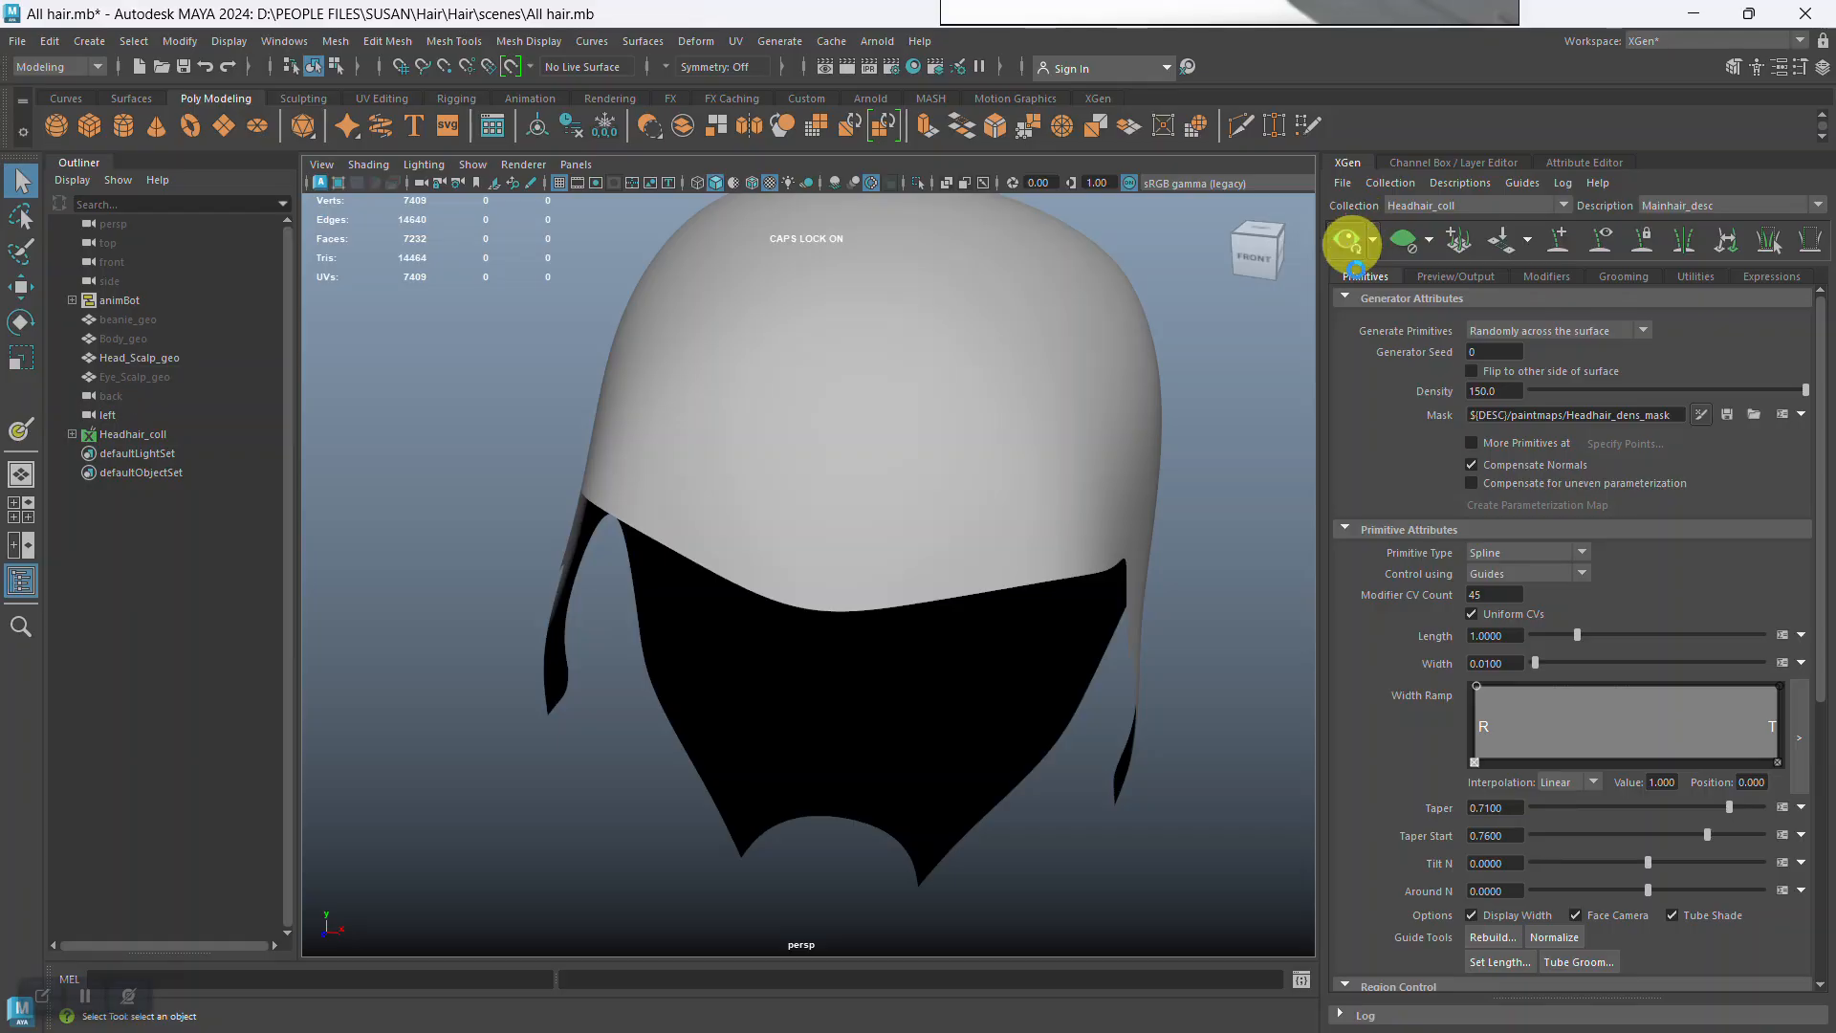
left_click_drag(1176, 578, 990, 566, "alt")
right_click_drag(990, 565, 1017, 627, "alt")
middle_click_drag(1017, 627, 1081, 541, "alt")
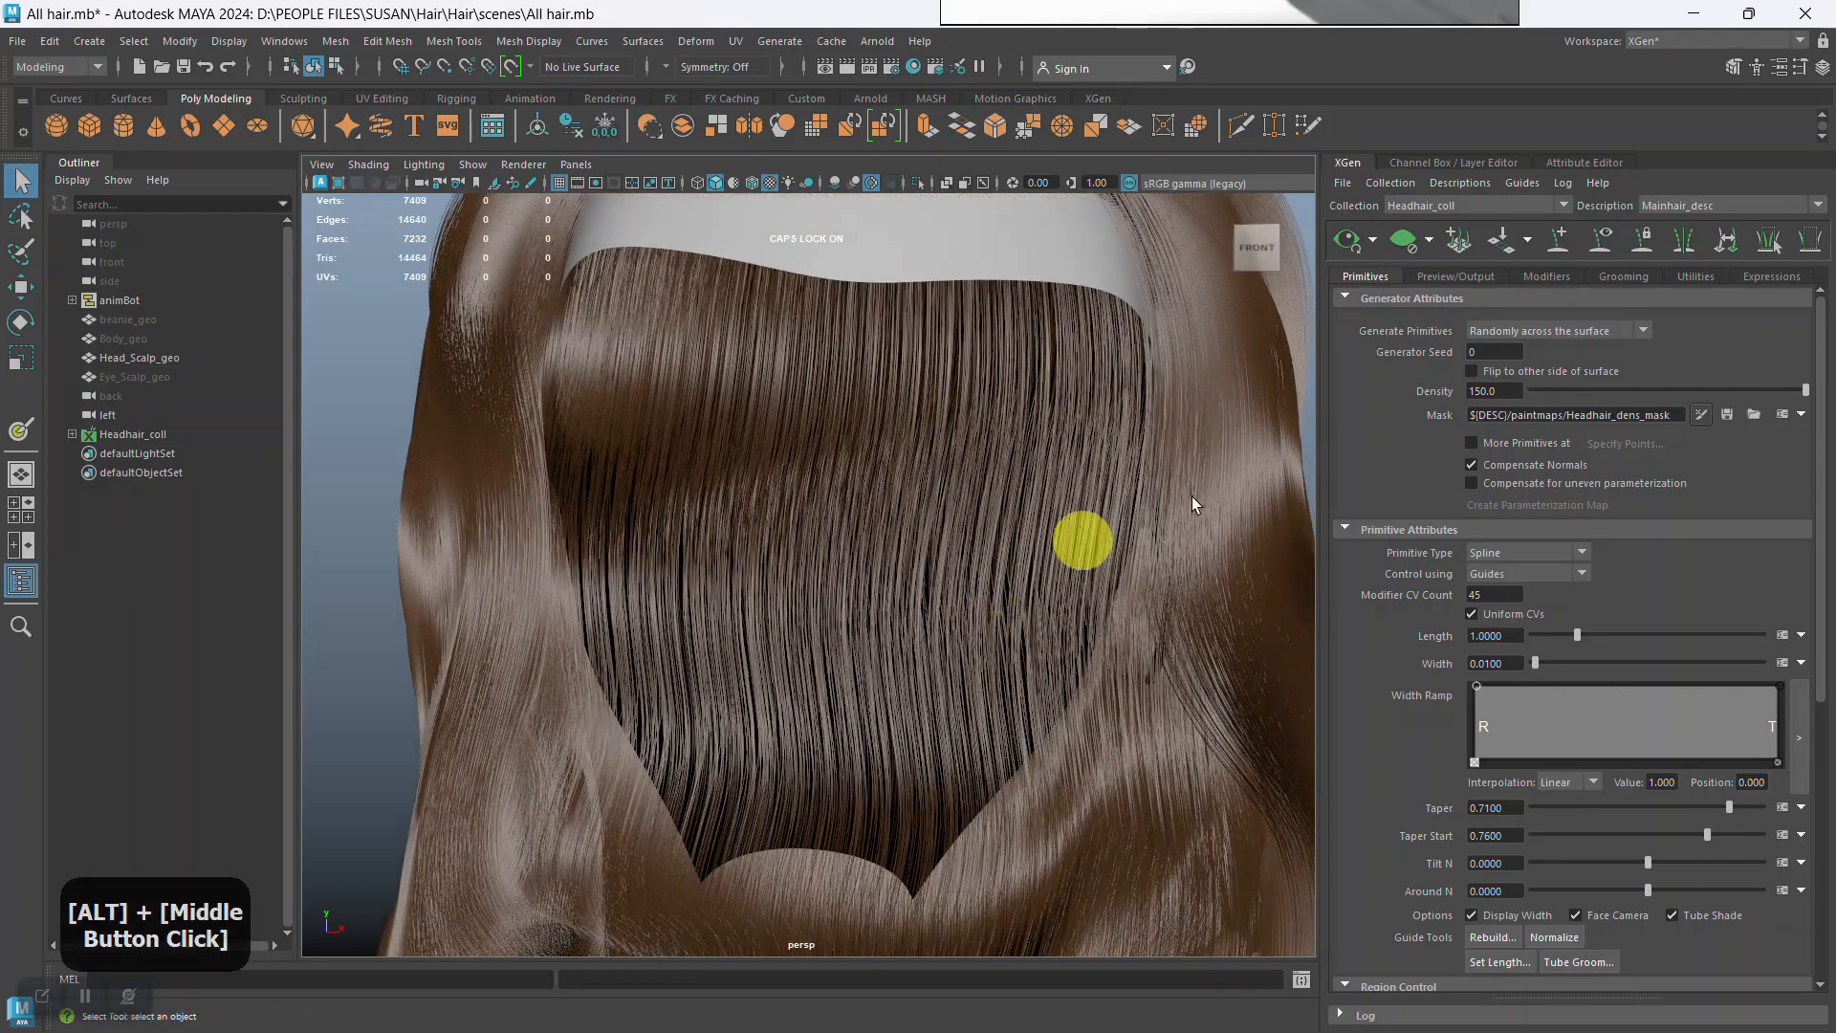
Load the user modifier preset ALBINO_CENTERCOIL_HEAD_HAIR_CLUMP 01 onto the main hair description.
left_click(1557, 277)
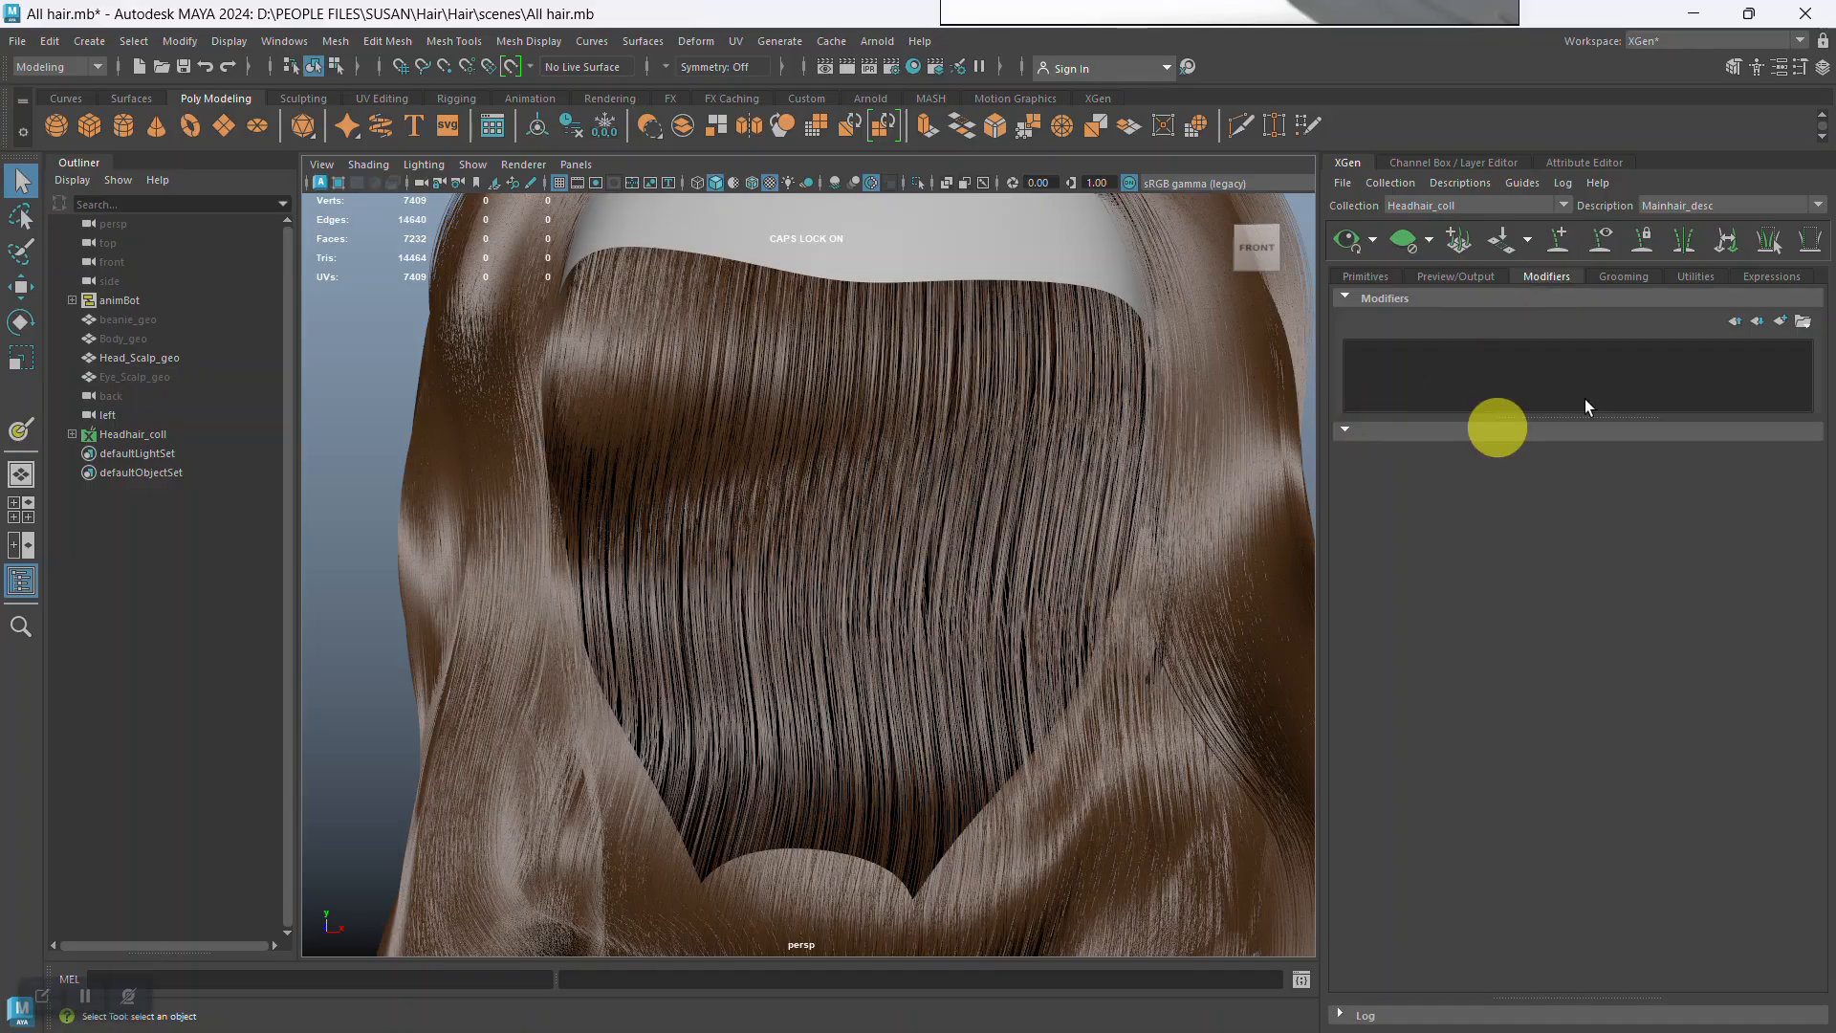
left_click(1806, 323)
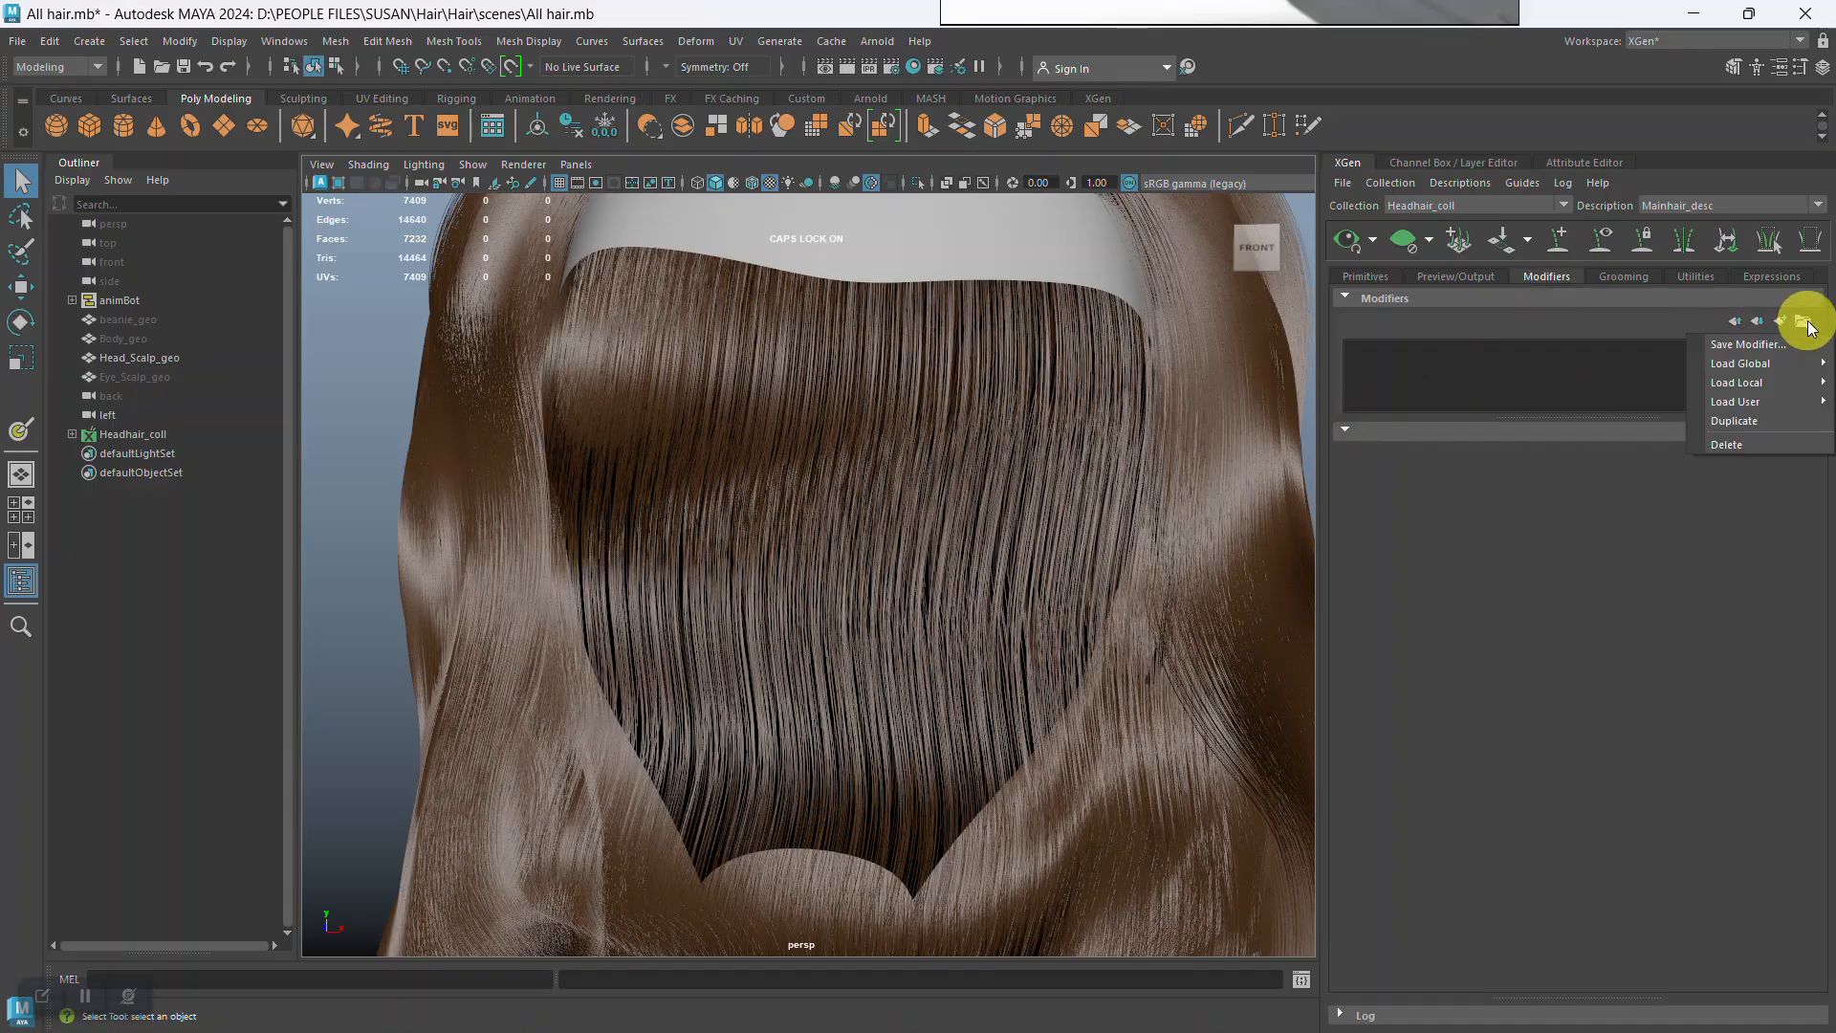
left_click(1762, 402)
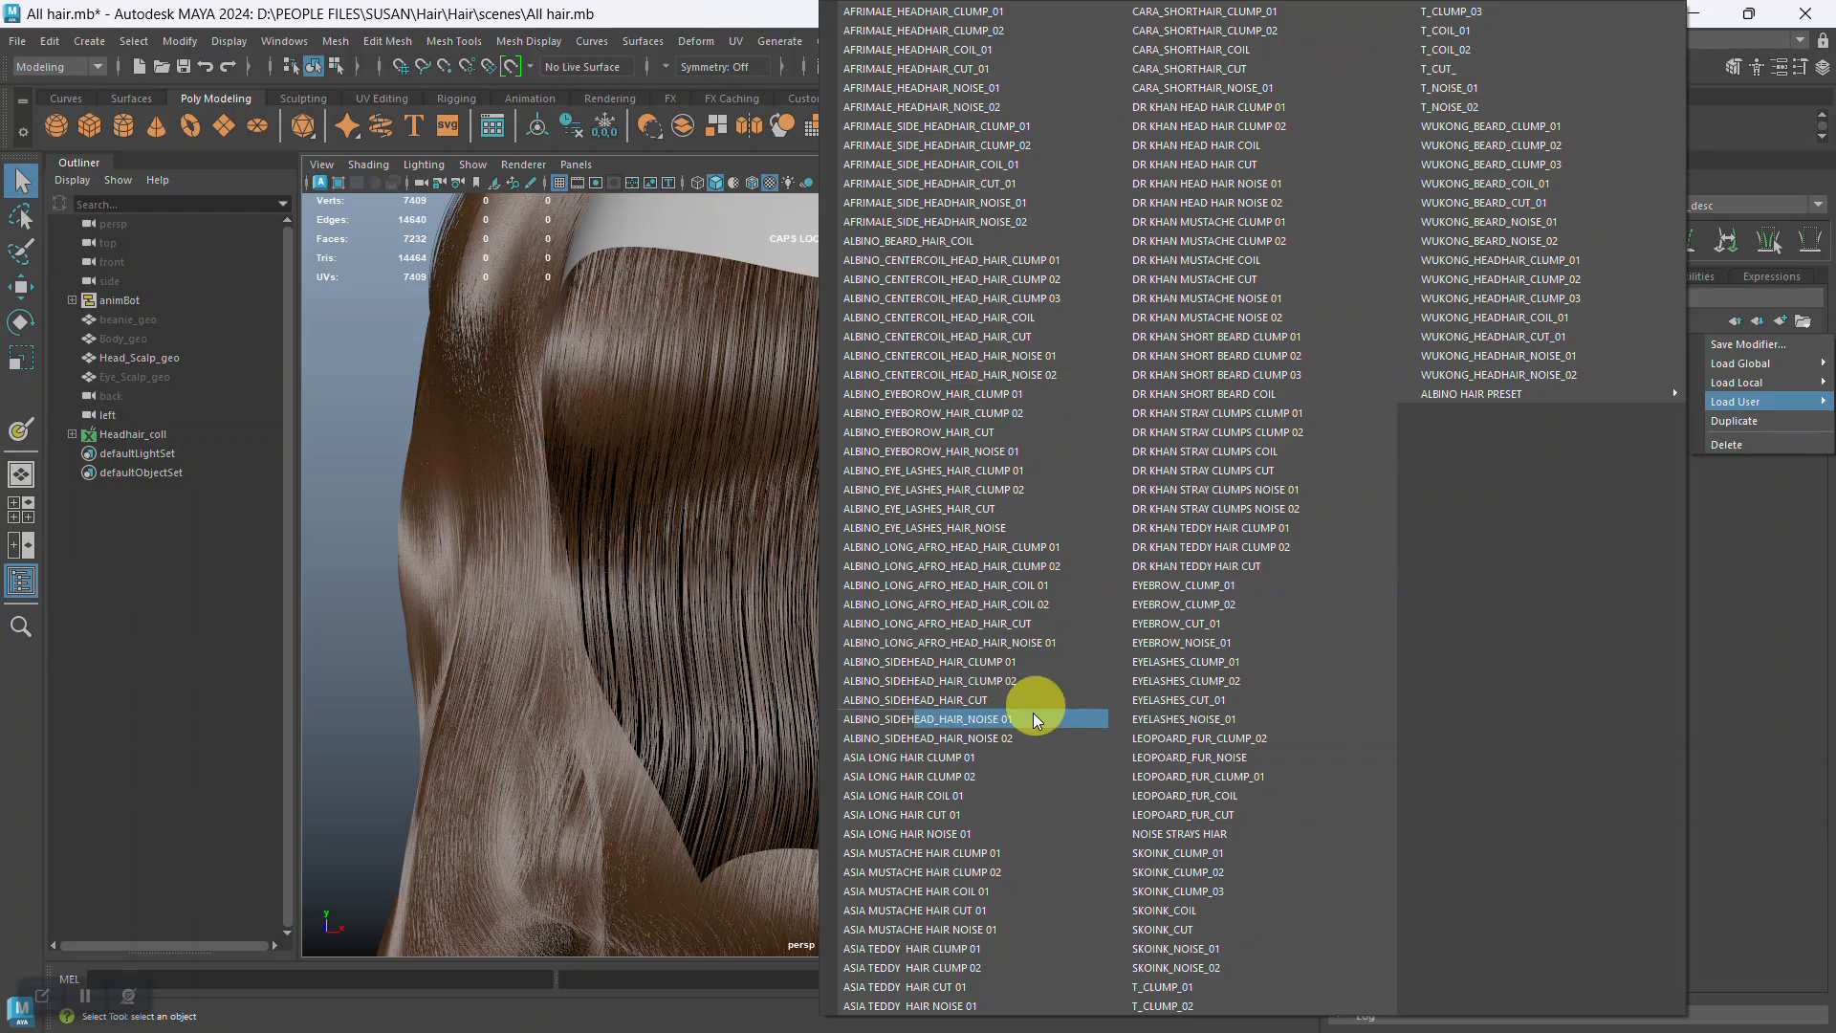
left_click(909, 261)
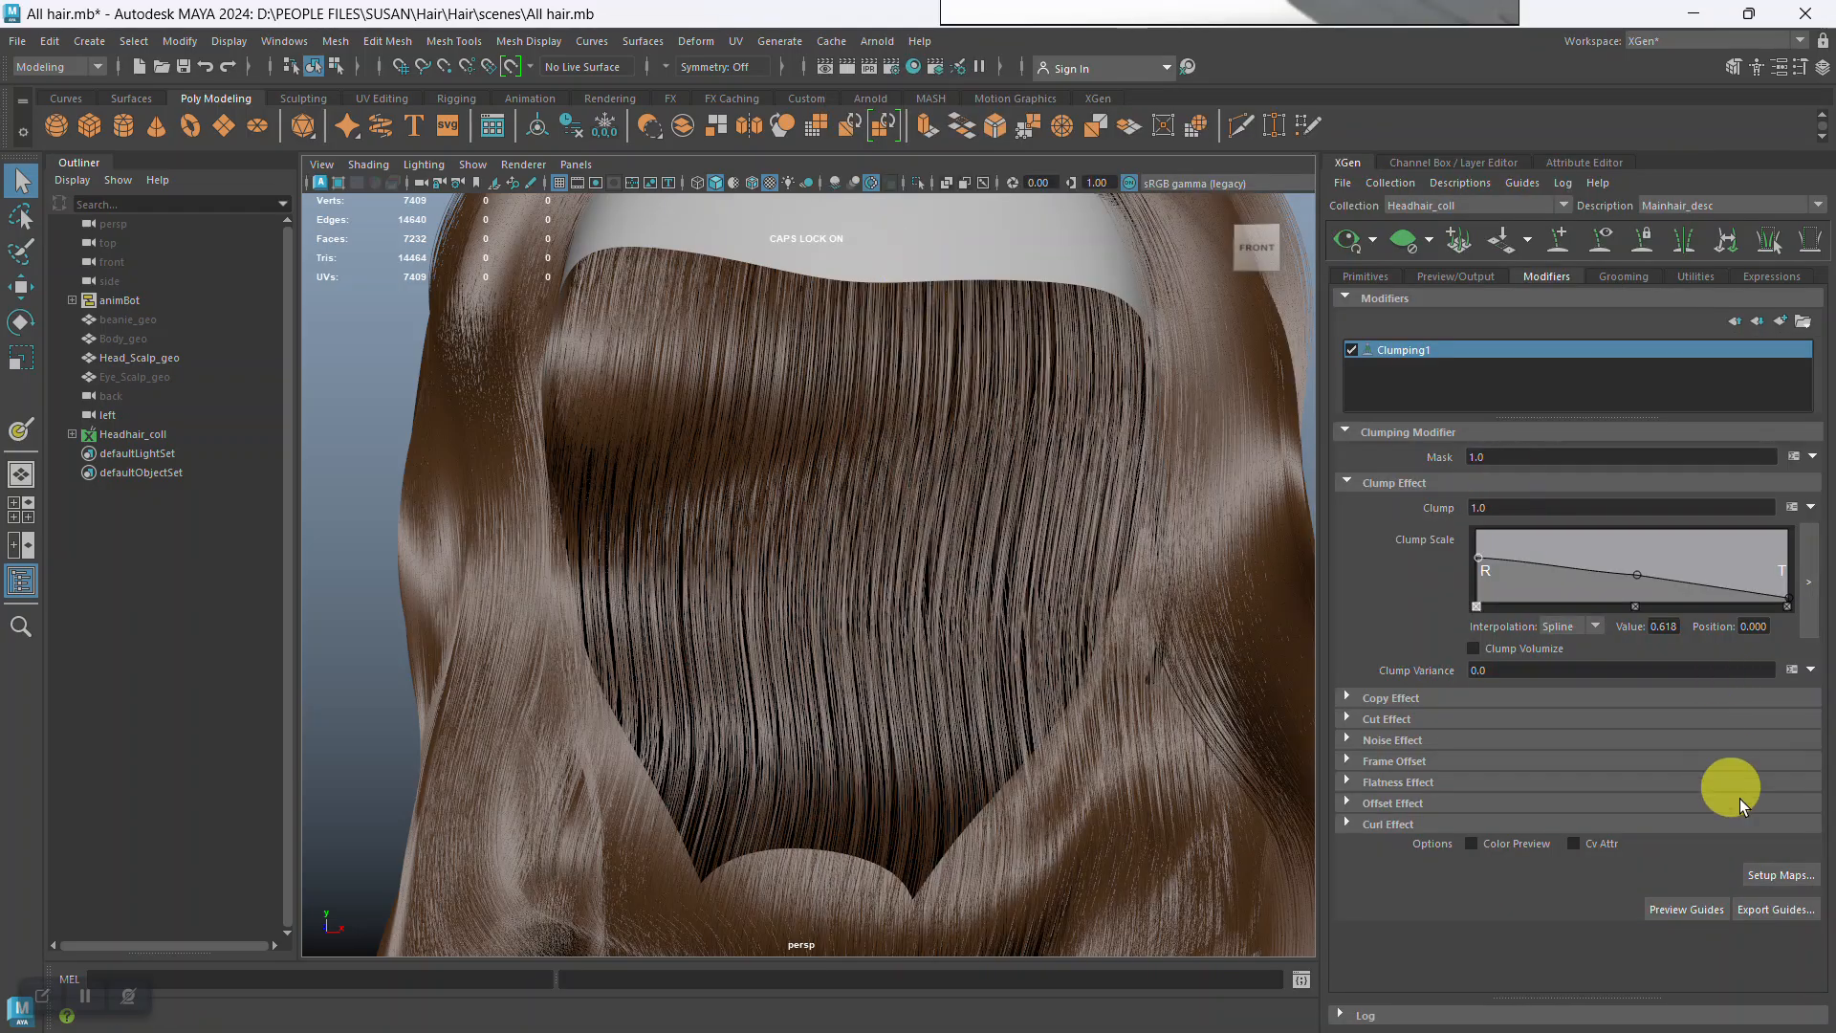
Set up the clumping maps for the clumping modifier with a point density of 0.15 and save them.
left_click(1770, 876)
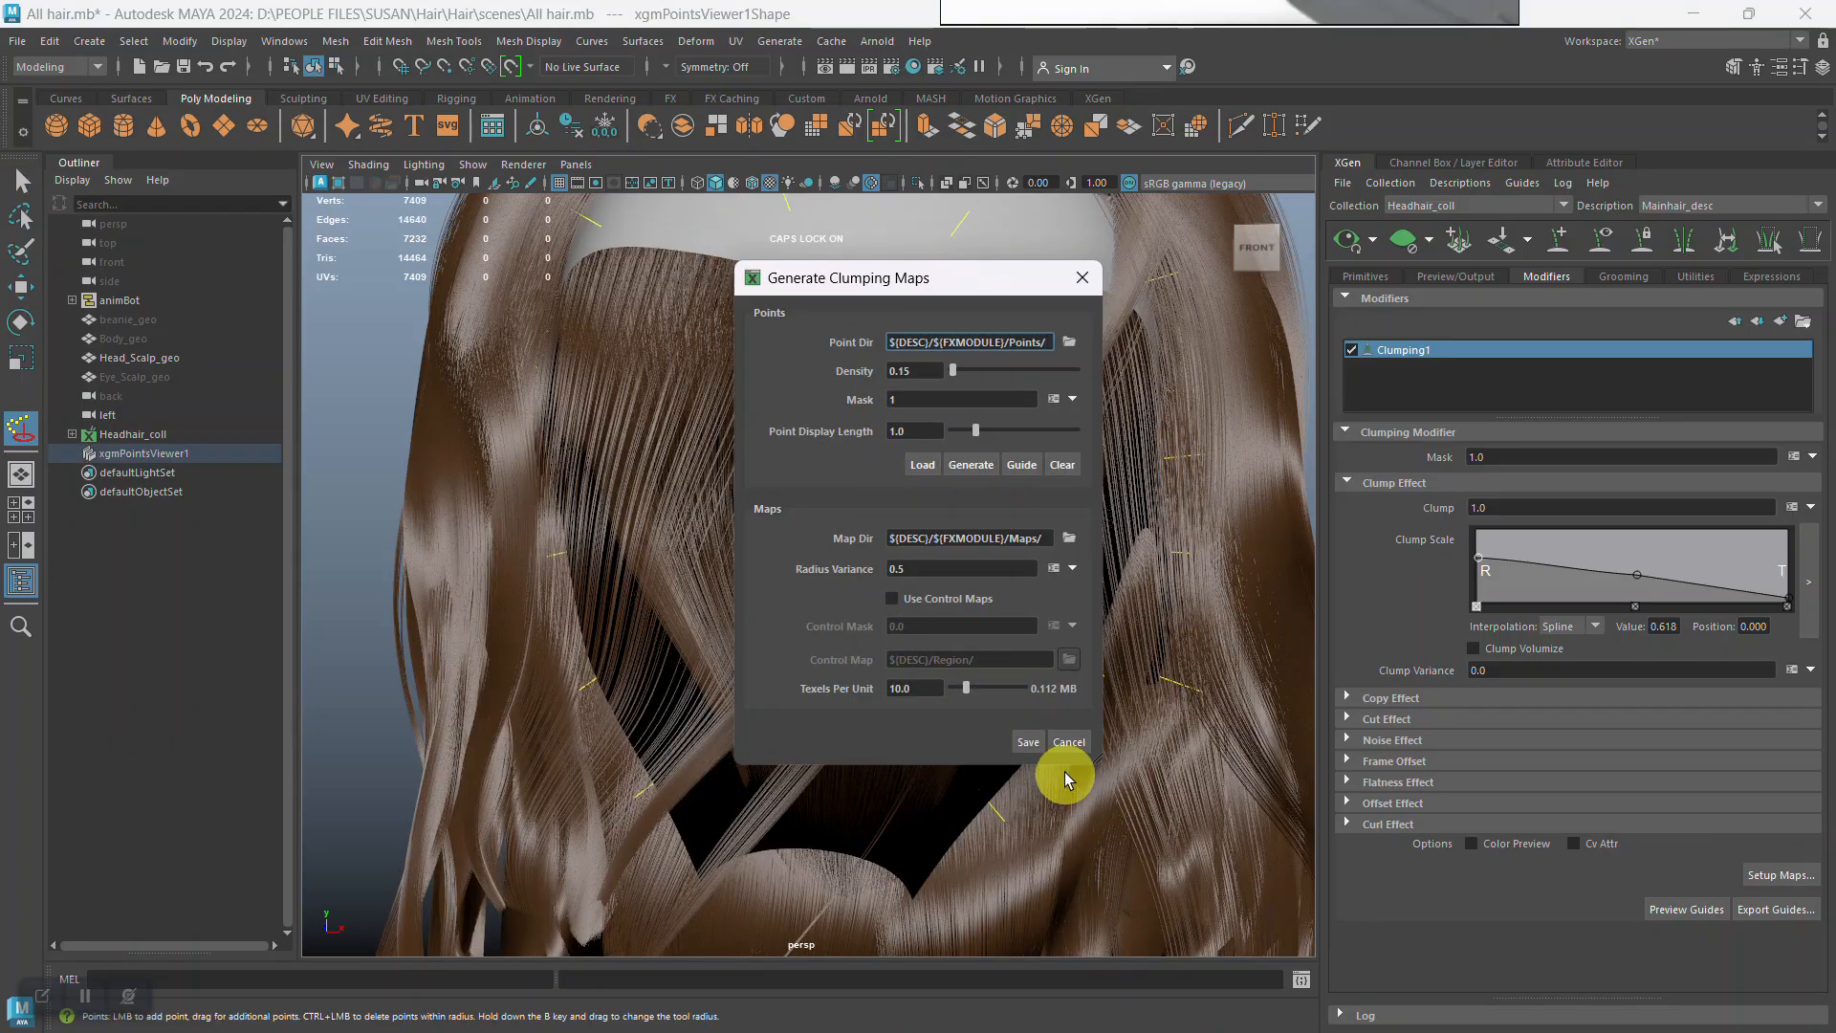
left_click(1031, 741)
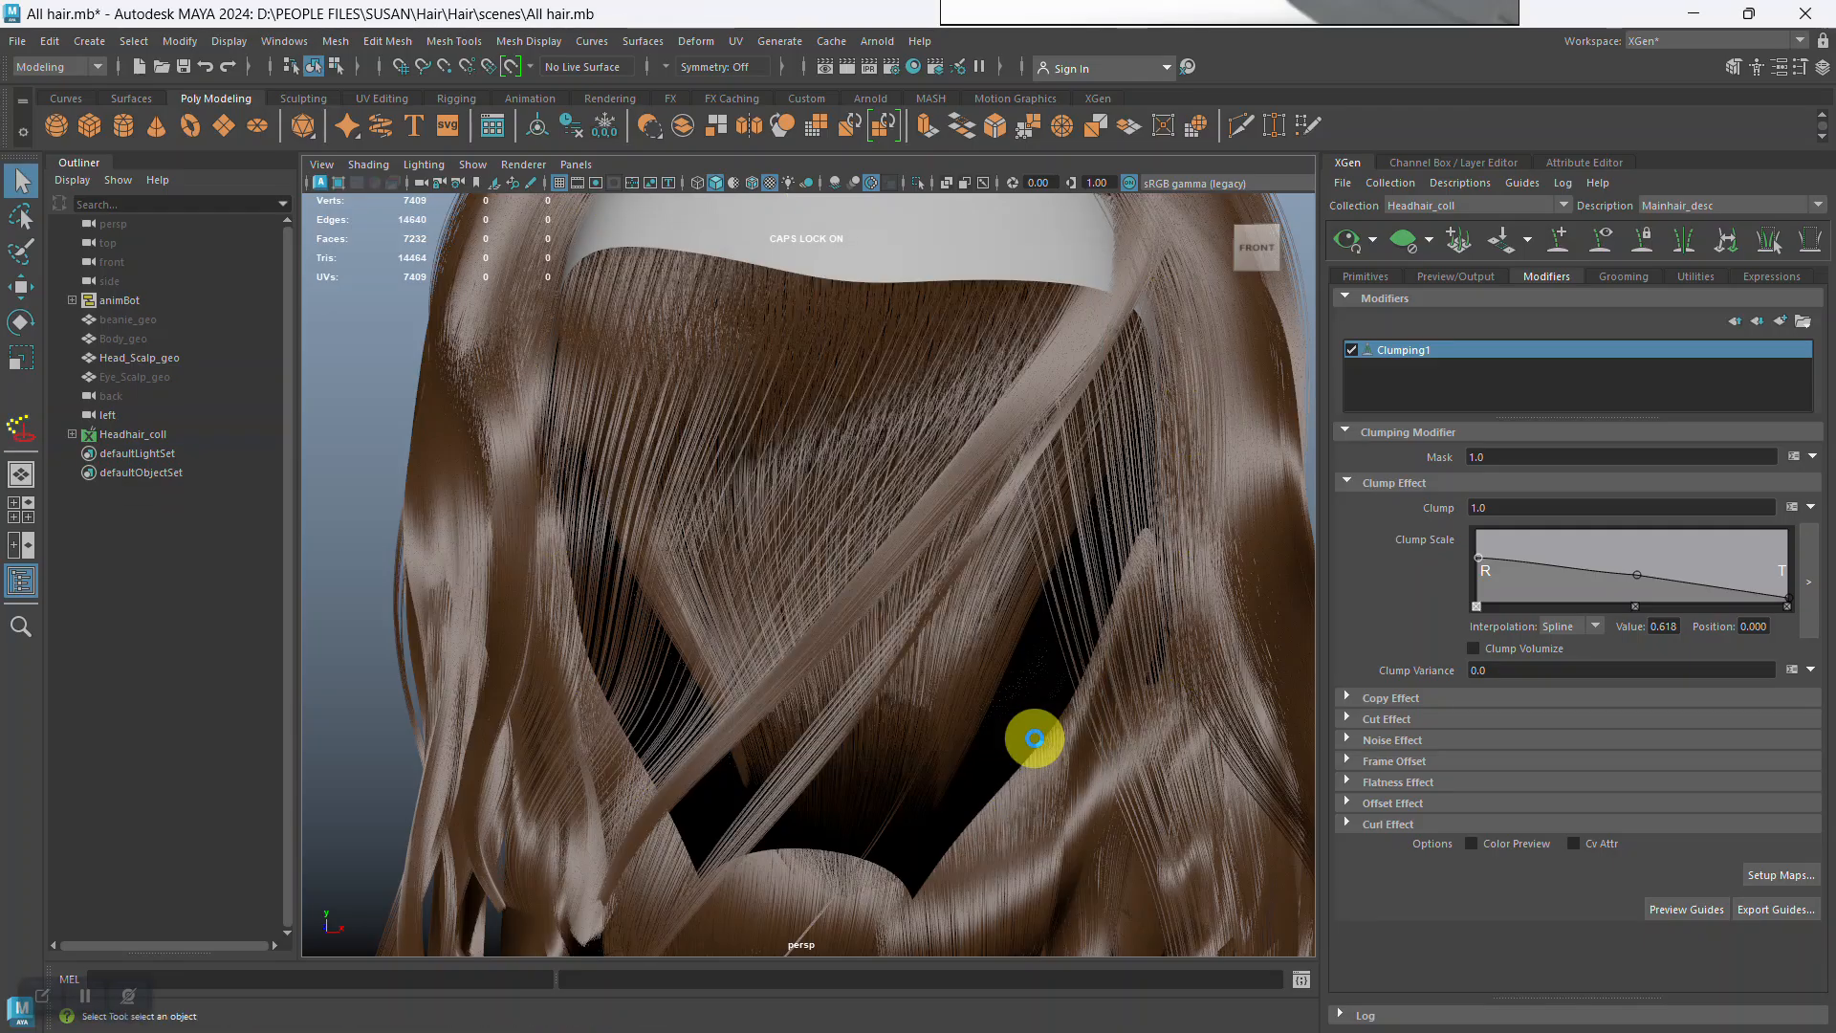
Set the clumping point density to 0.4 and save the clumping maps again.
right_click_drag(1025, 652, 874, 562, "alt")
mouse_move(873, 562)
left_mouse_down("alt")
mouse_move(928, 587)
mouse_move(899, 561)
left_mouse_up("alt")
middle_click_drag(898, 562, 939, 500, "alt")
left_click_drag(939, 500, 909, 456, "alt")
right_click_drag(909, 455, 901, 492, "alt")
left_click_drag(901, 492, 893, 508, "alt")
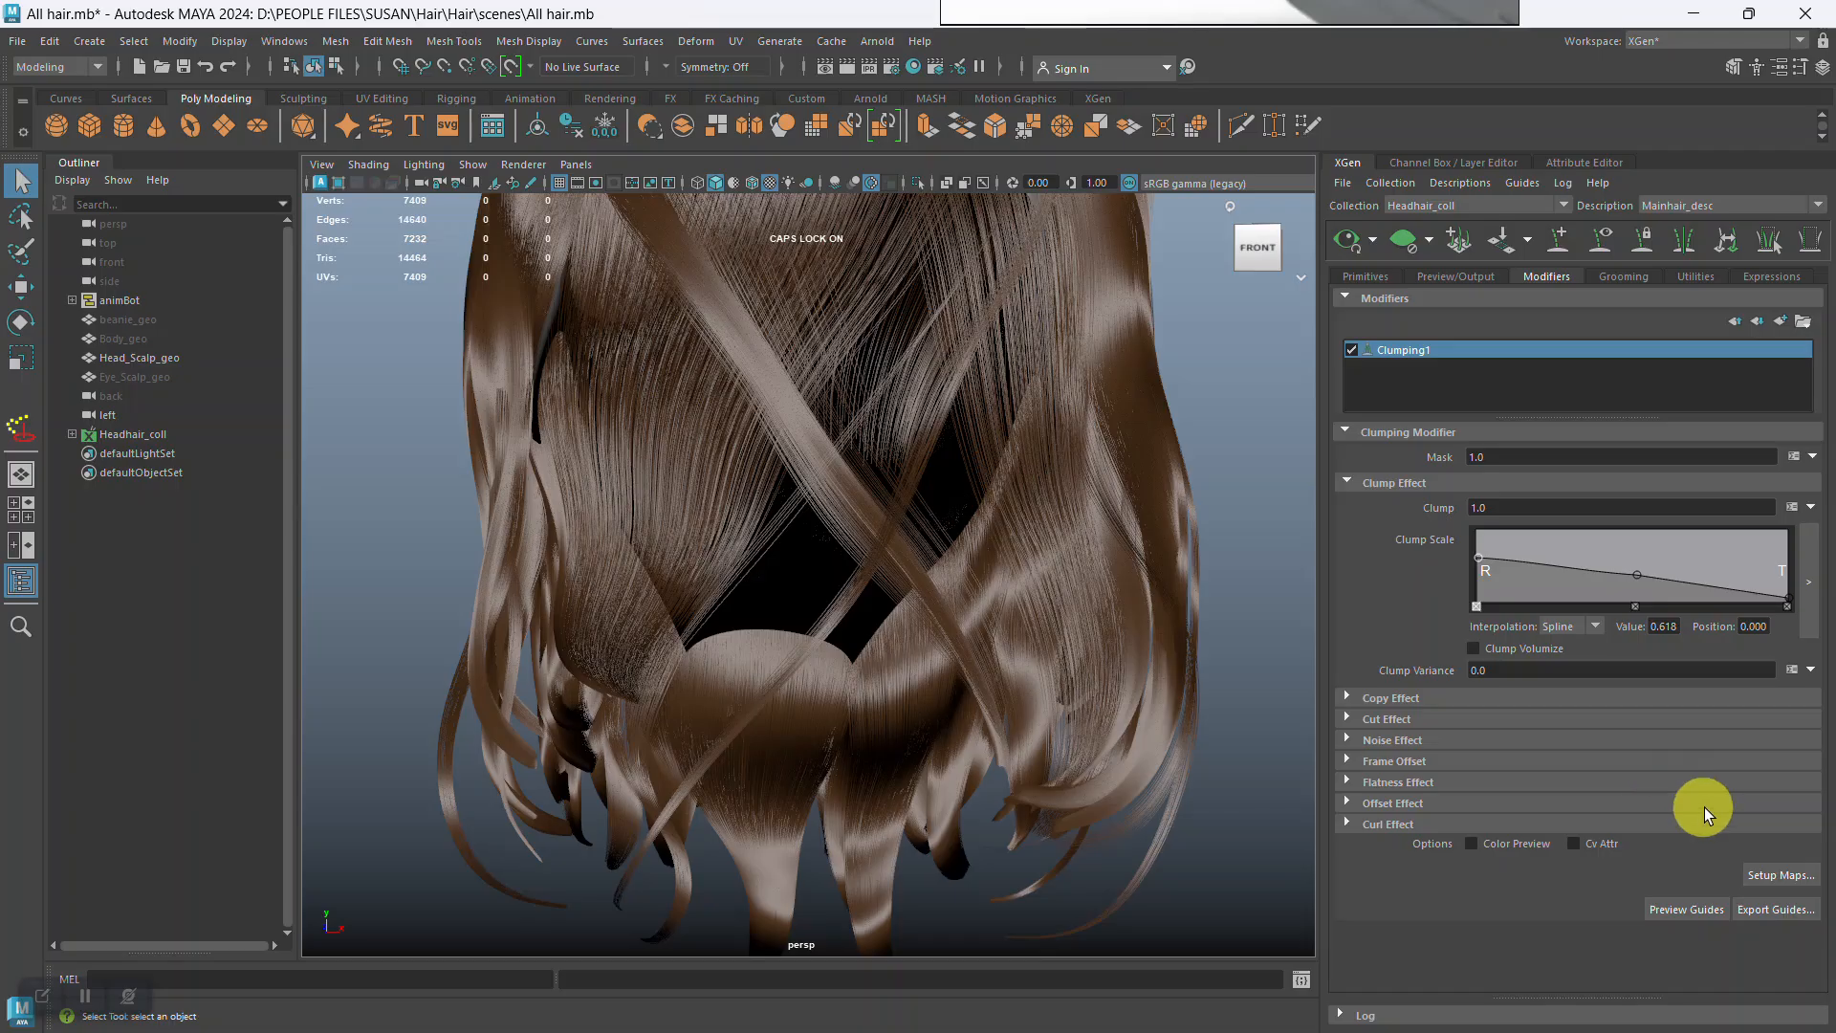
left_click(1766, 875)
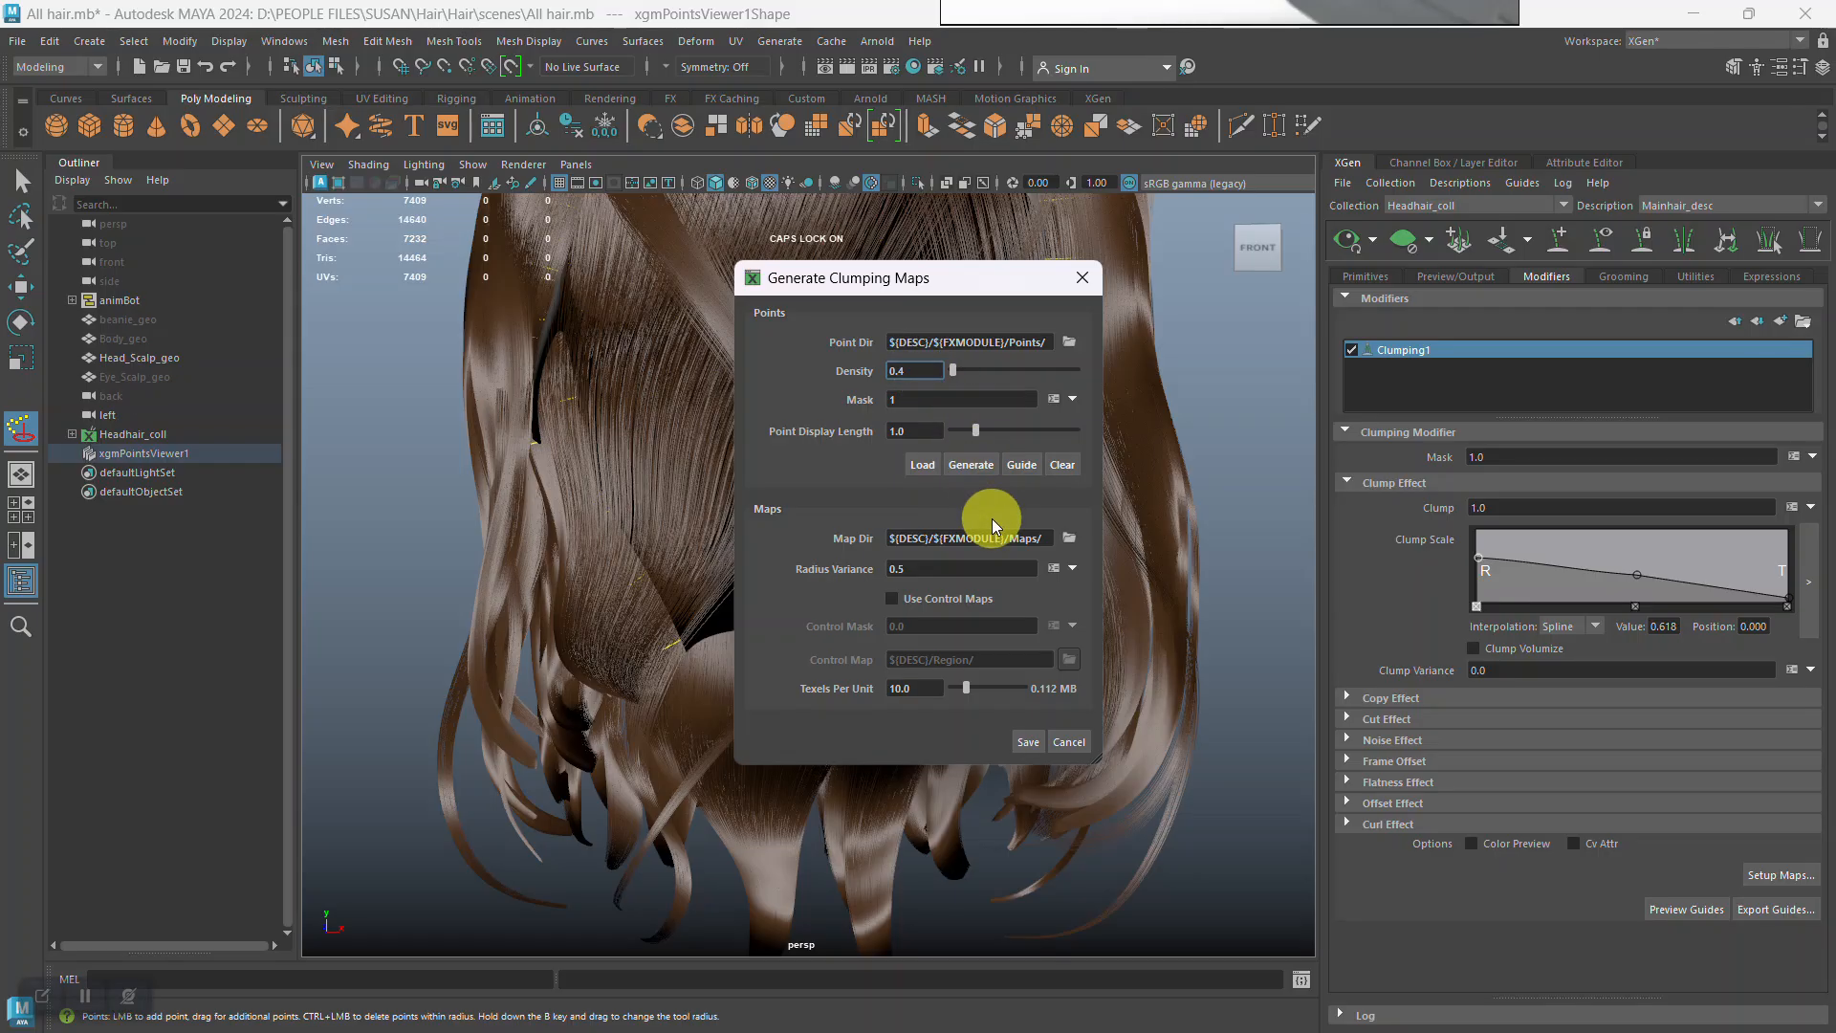
left_click(1027, 743)
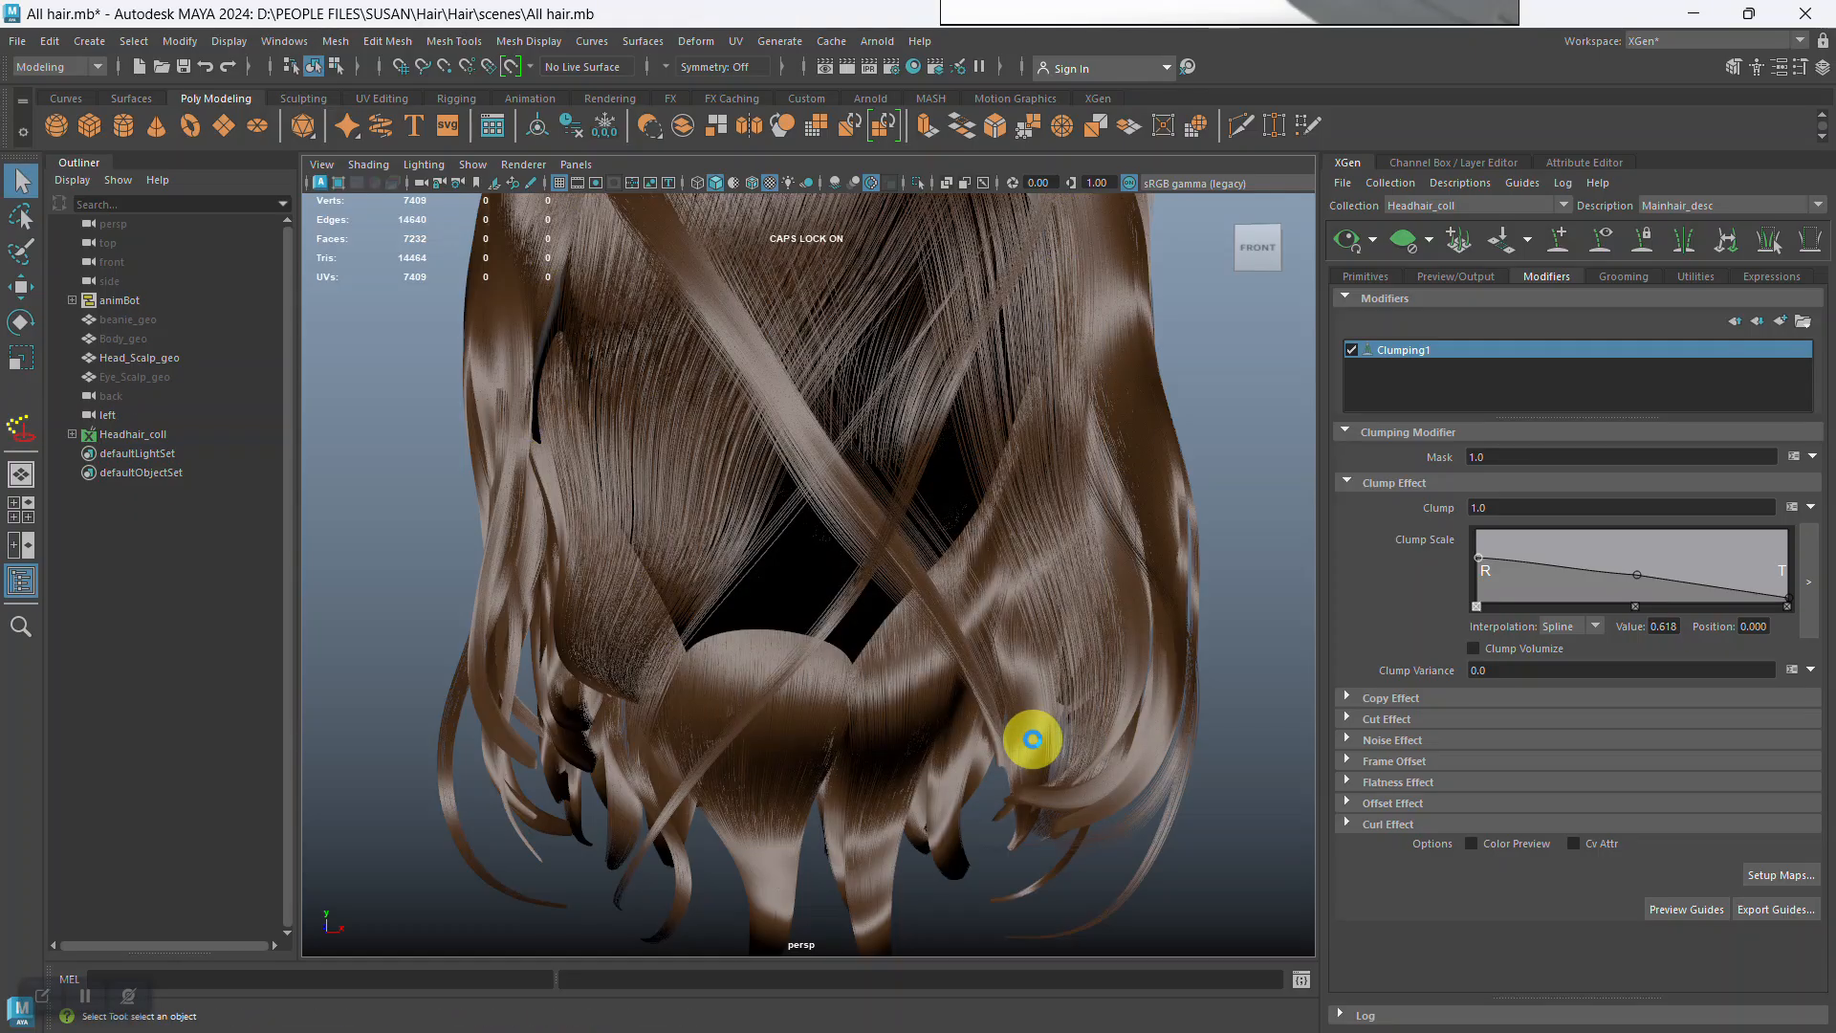
Examine the clumped hair from the front and from above, checking the strands crossing the face opening.
right_click_drag(1077, 617, 971, 554, "alt")
left_click_drag(971, 554, 972, 565, "alt")
right_click_drag(972, 566, 969, 580, "alt")
mouse_move(969, 580)
left_mouse_down("alt")
mouse_move(1046, 517)
mouse_move(1238, 513)
mouse_move(889, 519)
mouse_move(934, 553)
mouse_move(938, 455)
mouse_move(950, 587)
left_mouse_up("alt")
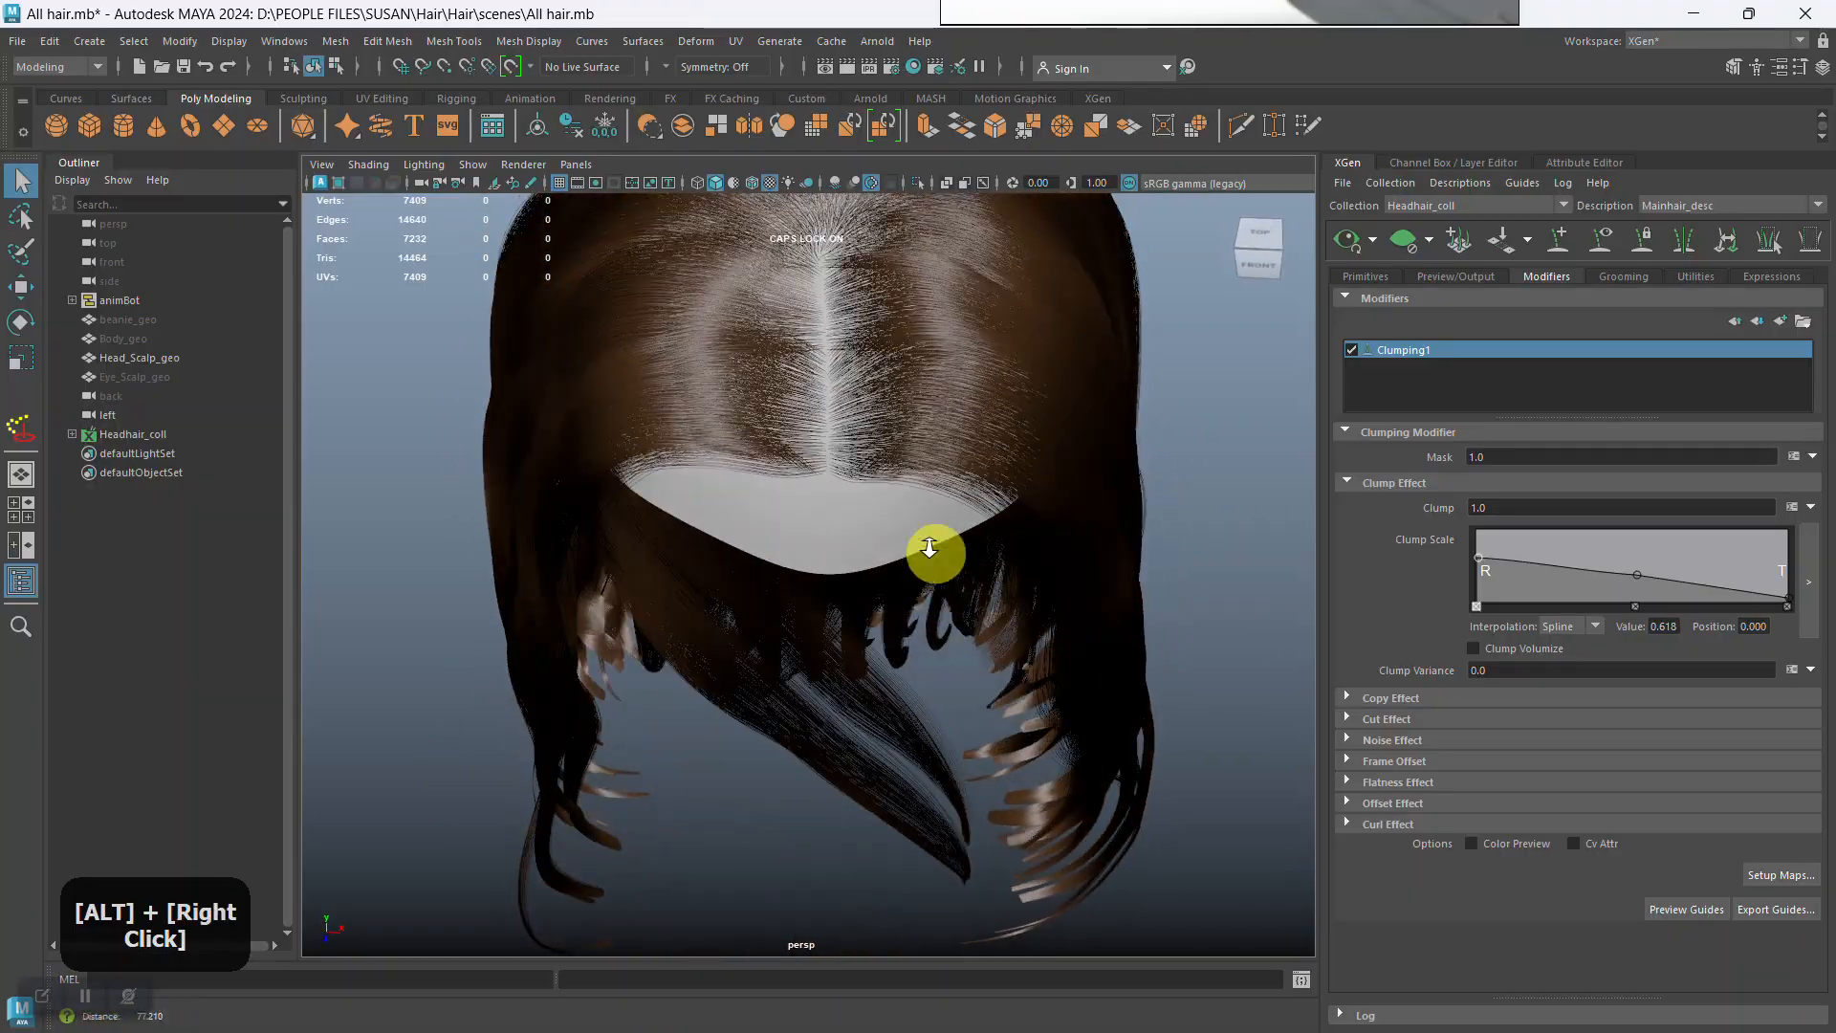
right_click_drag(950, 587, 874, 508, "alt")
left_click_drag(873, 508, 889, 578, "alt")
right_click_drag(889, 577, 905, 578, "alt")
left_click_drag(906, 578, 982, 487, "alt")
Add a point to the clumping modifier's Copy Scale ramp and place it at value 0.592, position 0.182.
left_click(1380, 698)
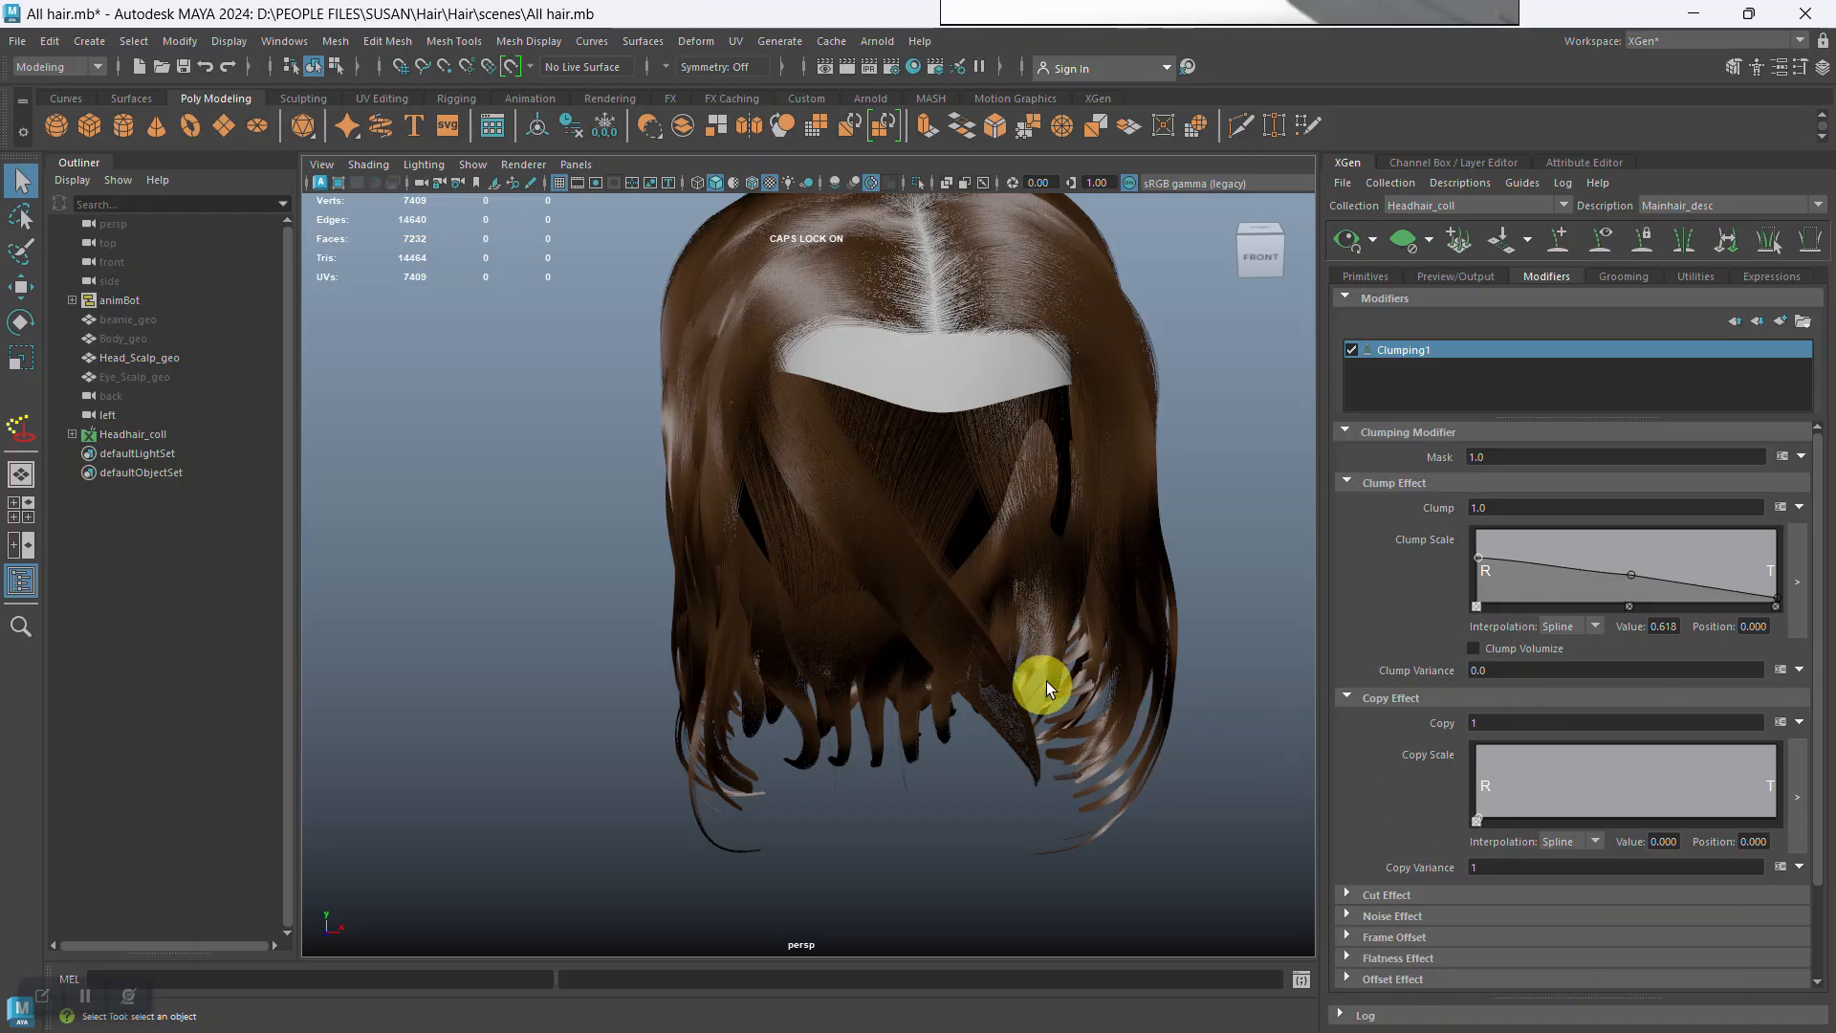
middle_click_drag(1048, 689, 951, 656, "alt")
left_click_drag(951, 657, 1021, 667, "alt")
middle_click_drag(1021, 668, 1033, 670, "alt")
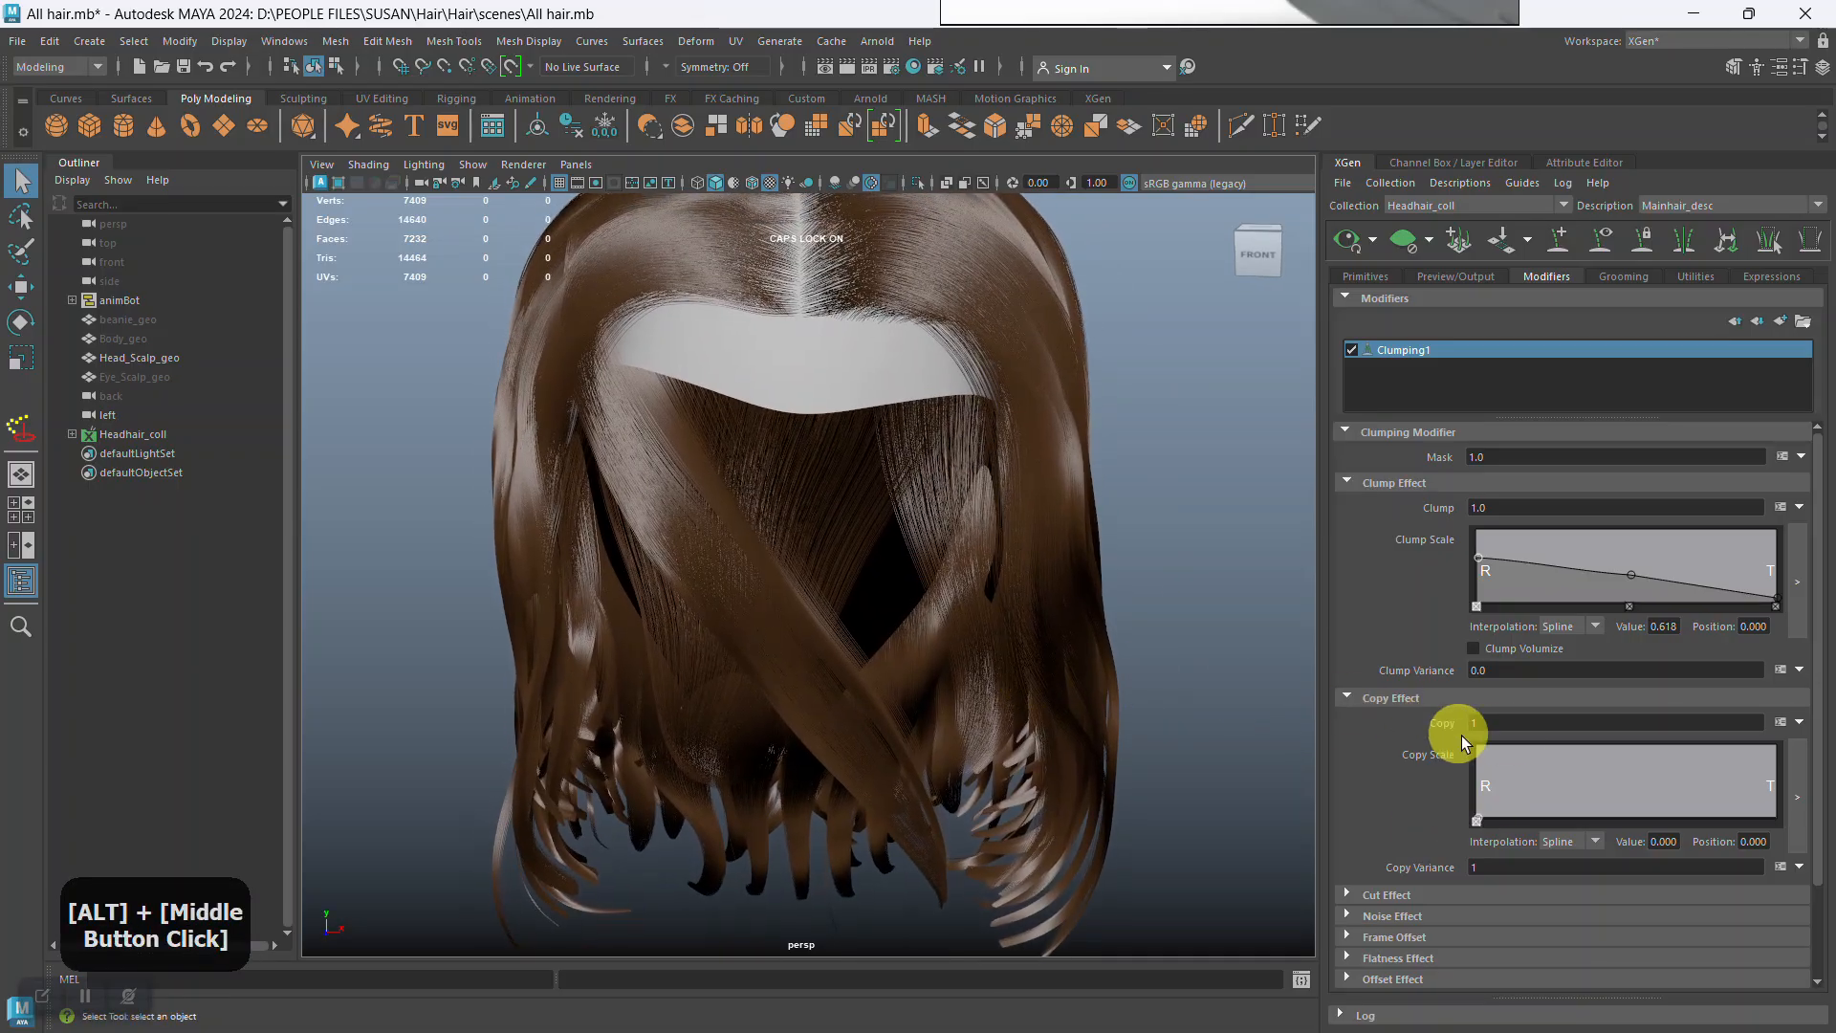
left_click(1480, 750)
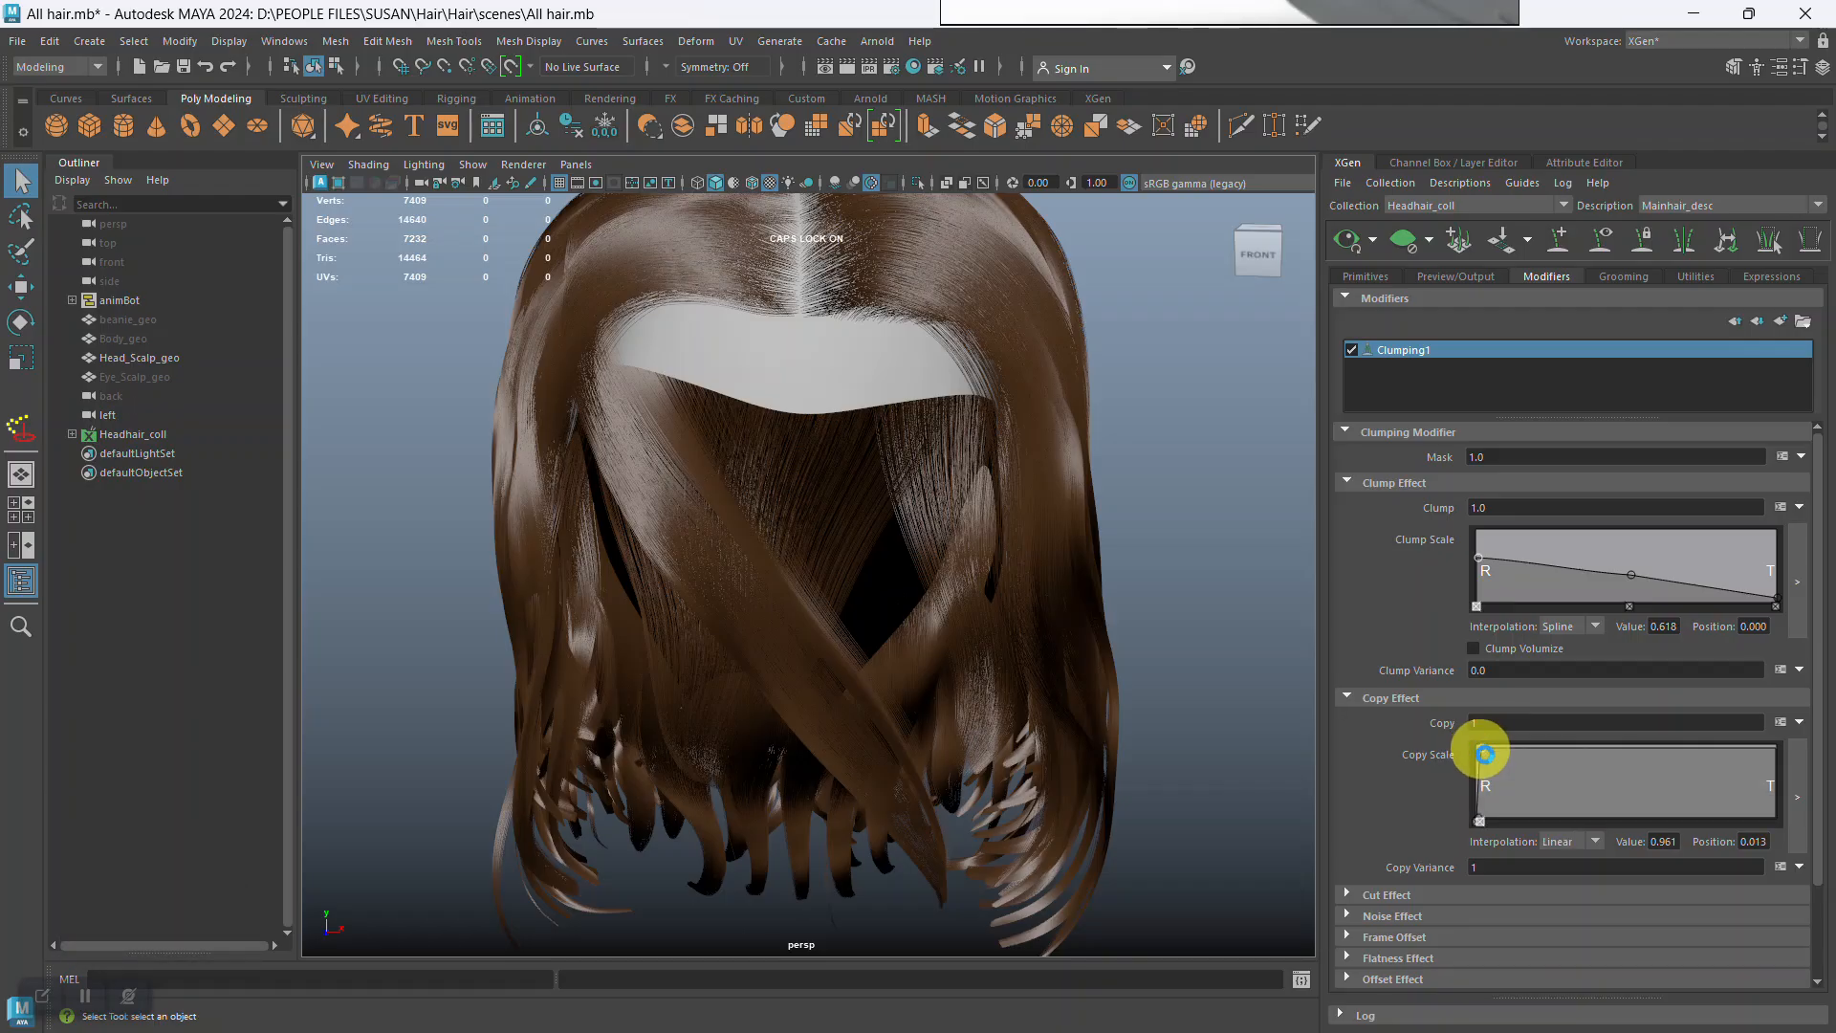
left_click_drag(1492, 760, 1533, 772)
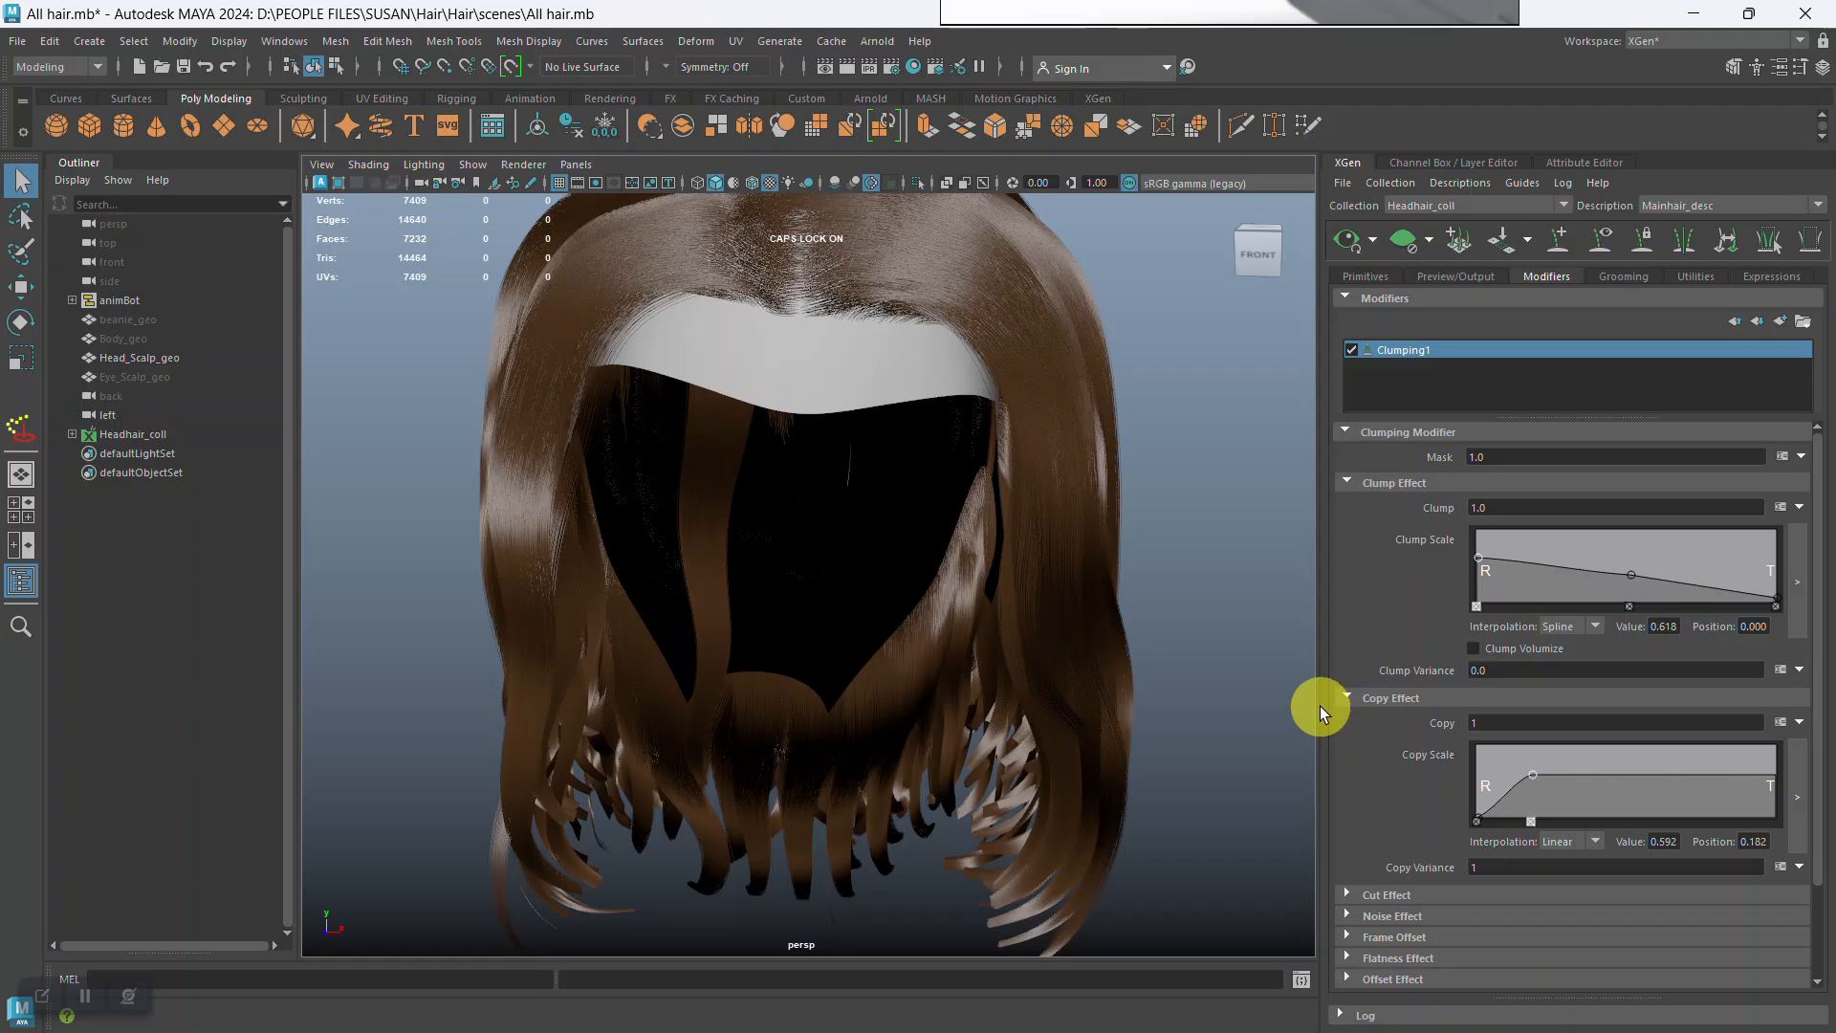
left_click_drag(817, 612, 743, 456, "alt")
scroll(827, 531, "up", 5)
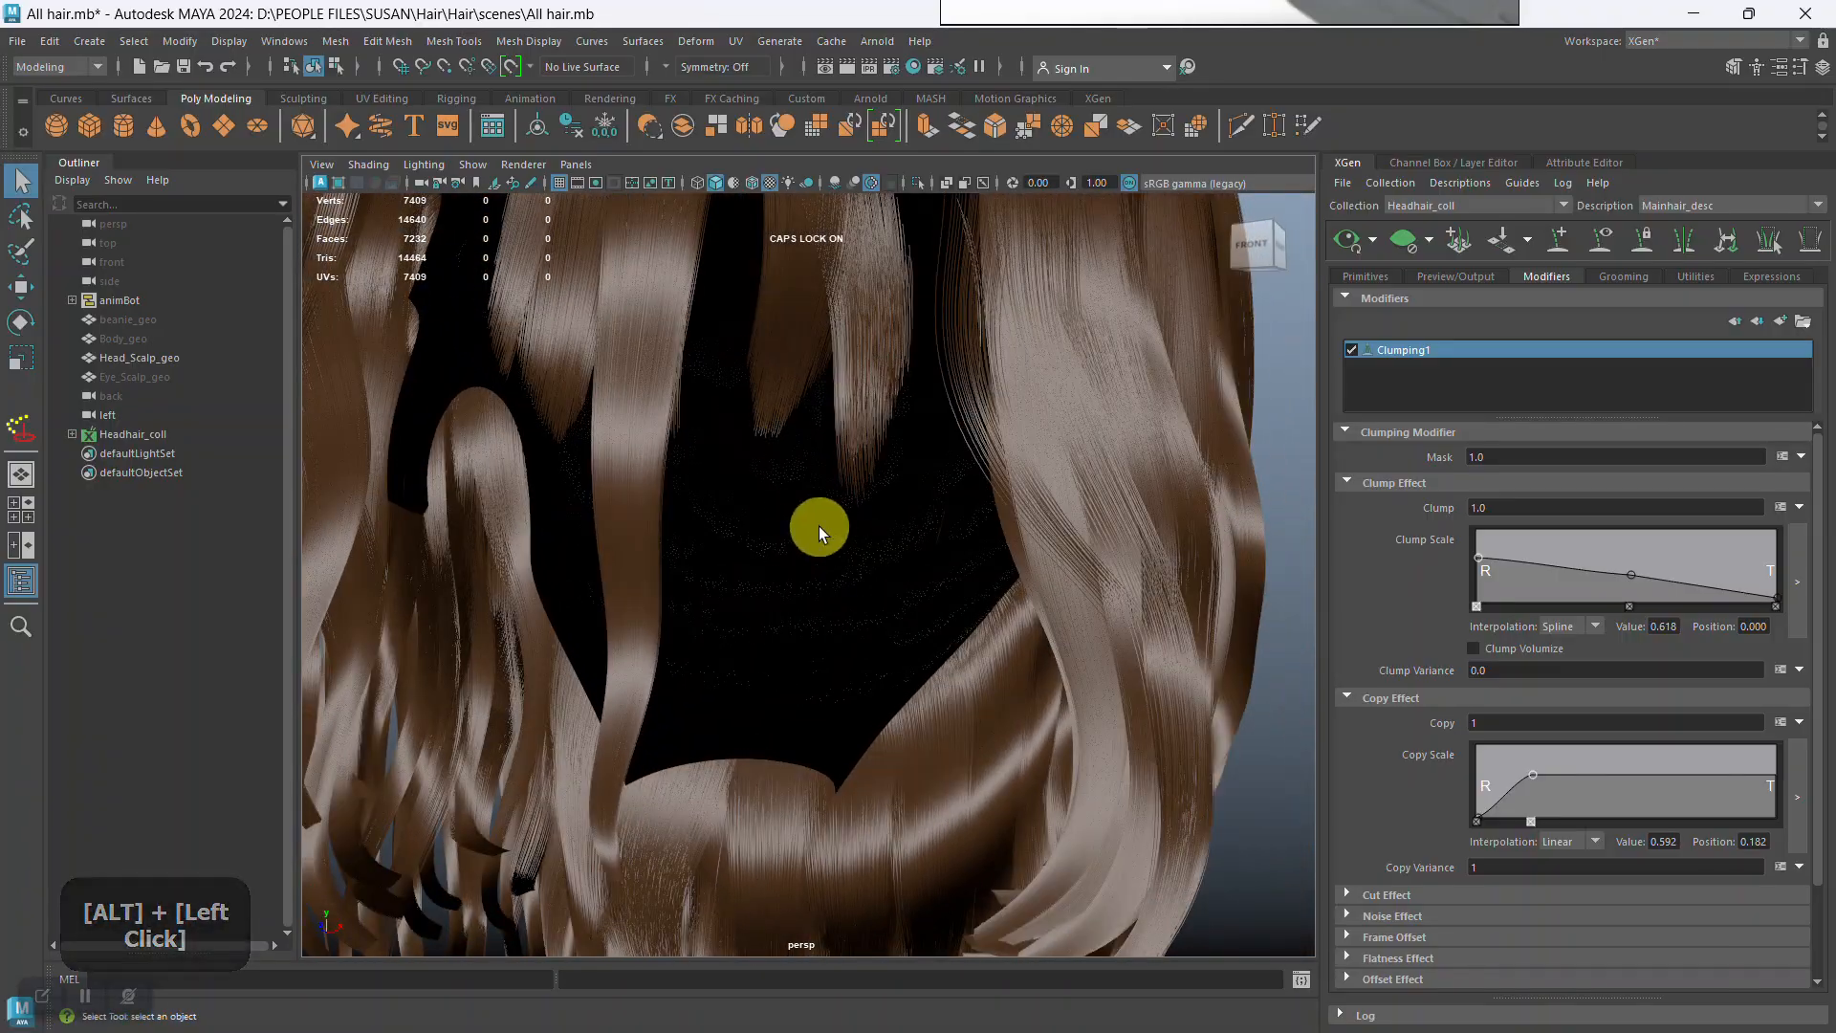
scroll(820, 532, "down", 5)
mouse_move(881, 508)
left_mouse_down("alt")
mouse_move(561, 536)
mouse_move(951, 558)
mouse_move(906, 508)
left_mouse_up("alt")
scroll(901, 536, "up", 3)
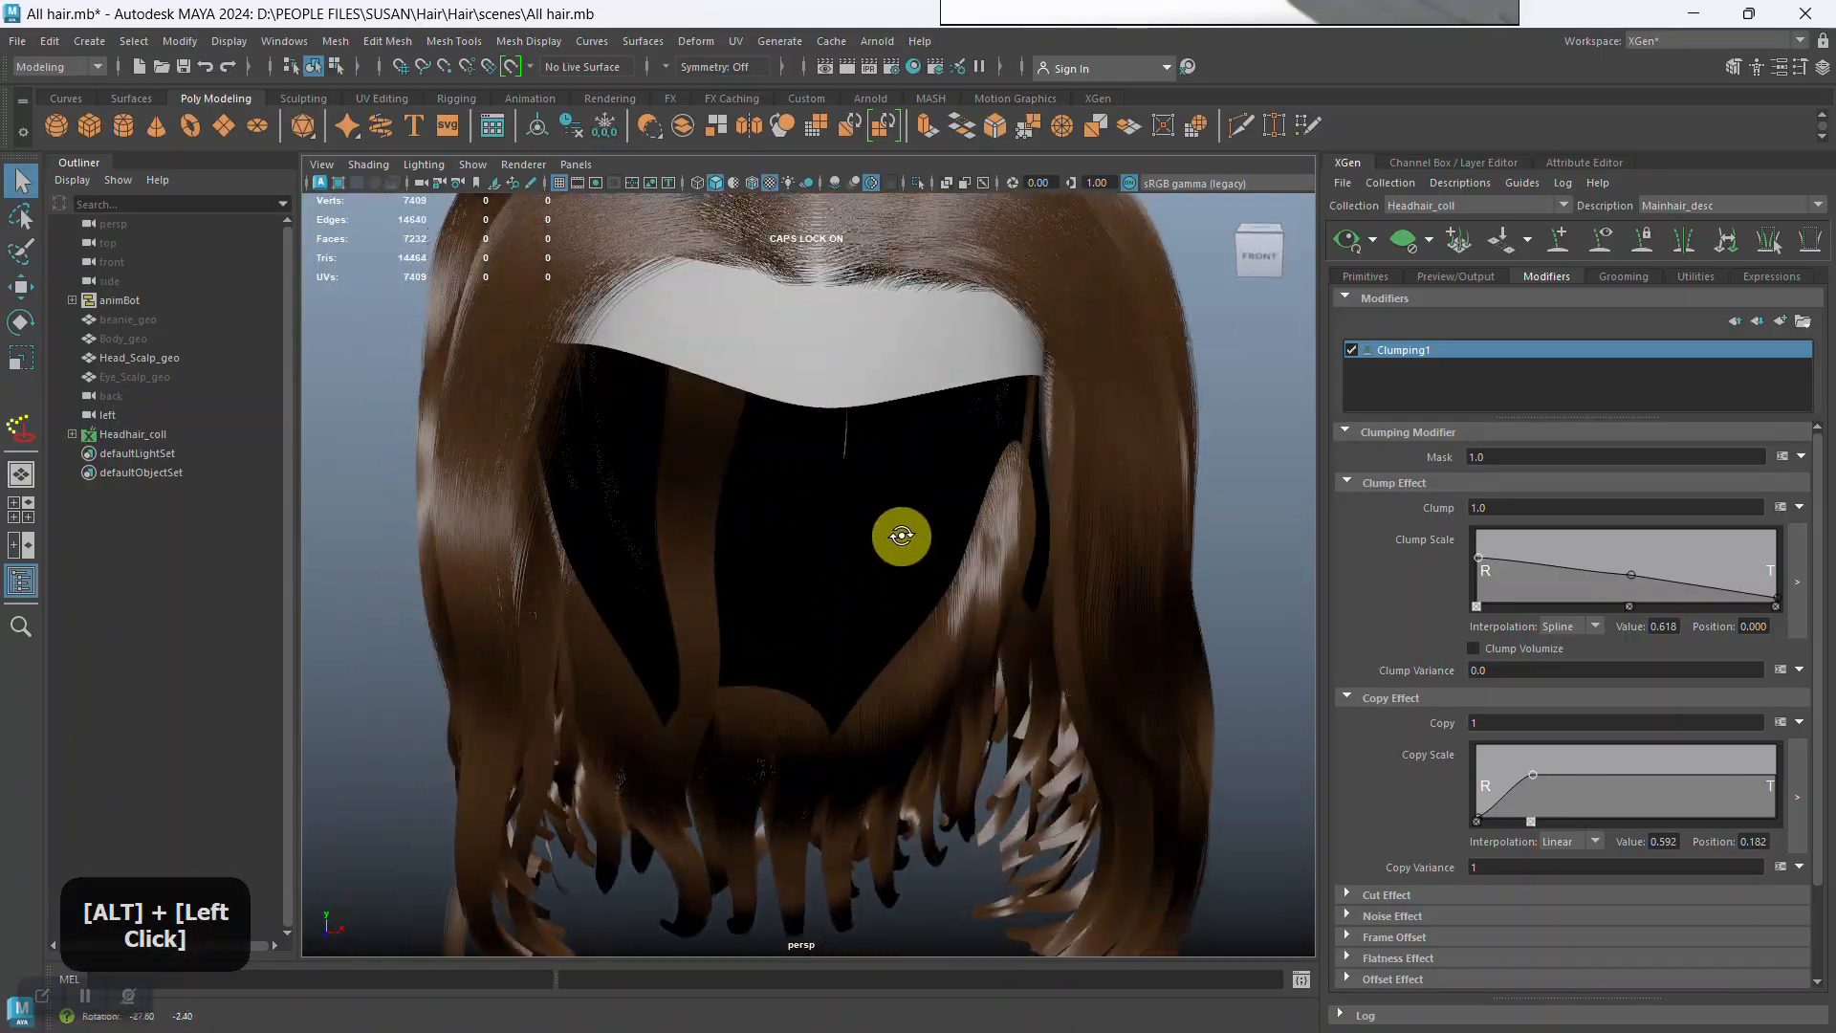
Examine the clumped hair close up at the face opening and check the strands hanging across it.
right_click_drag(901, 536, 886, 537, "alt")
middle_click_drag(885, 537, 959, 656, "alt")
left_click_drag(959, 656, 880, 558, "alt")
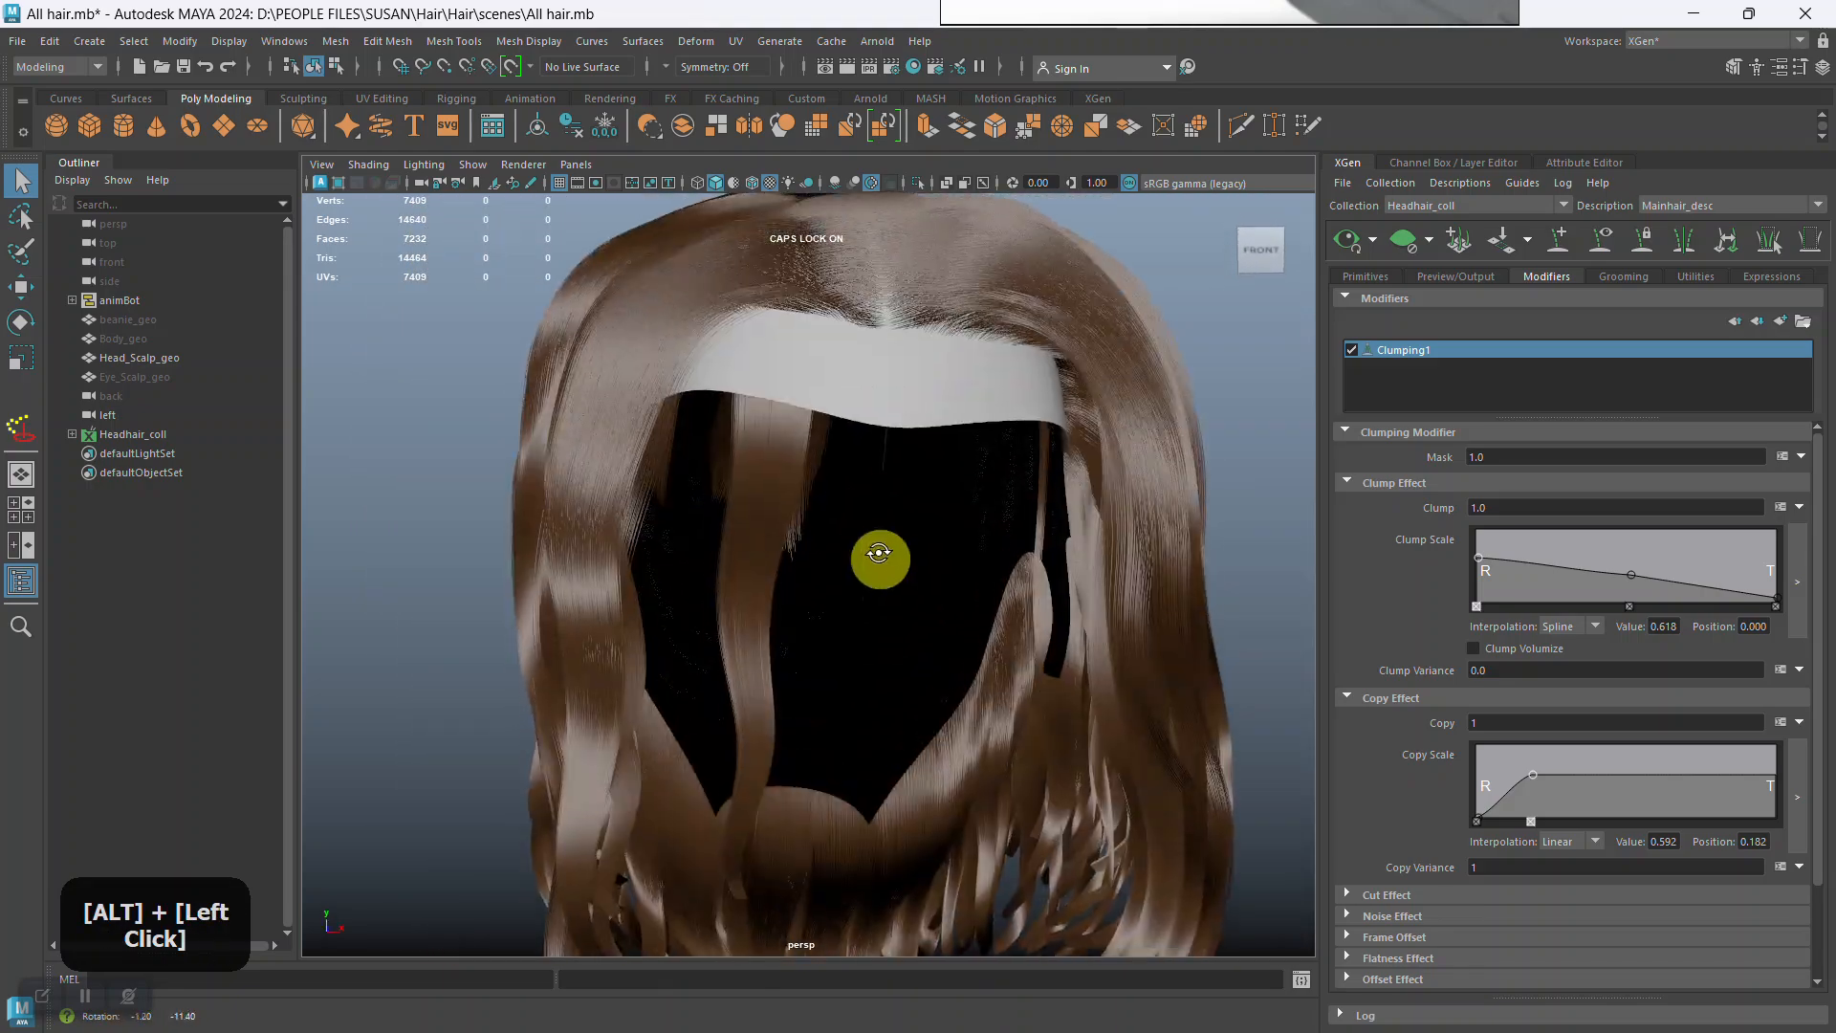
right_click_drag(880, 558, 906, 648, "alt")
left_click_drag(905, 647, 870, 604, "alt")
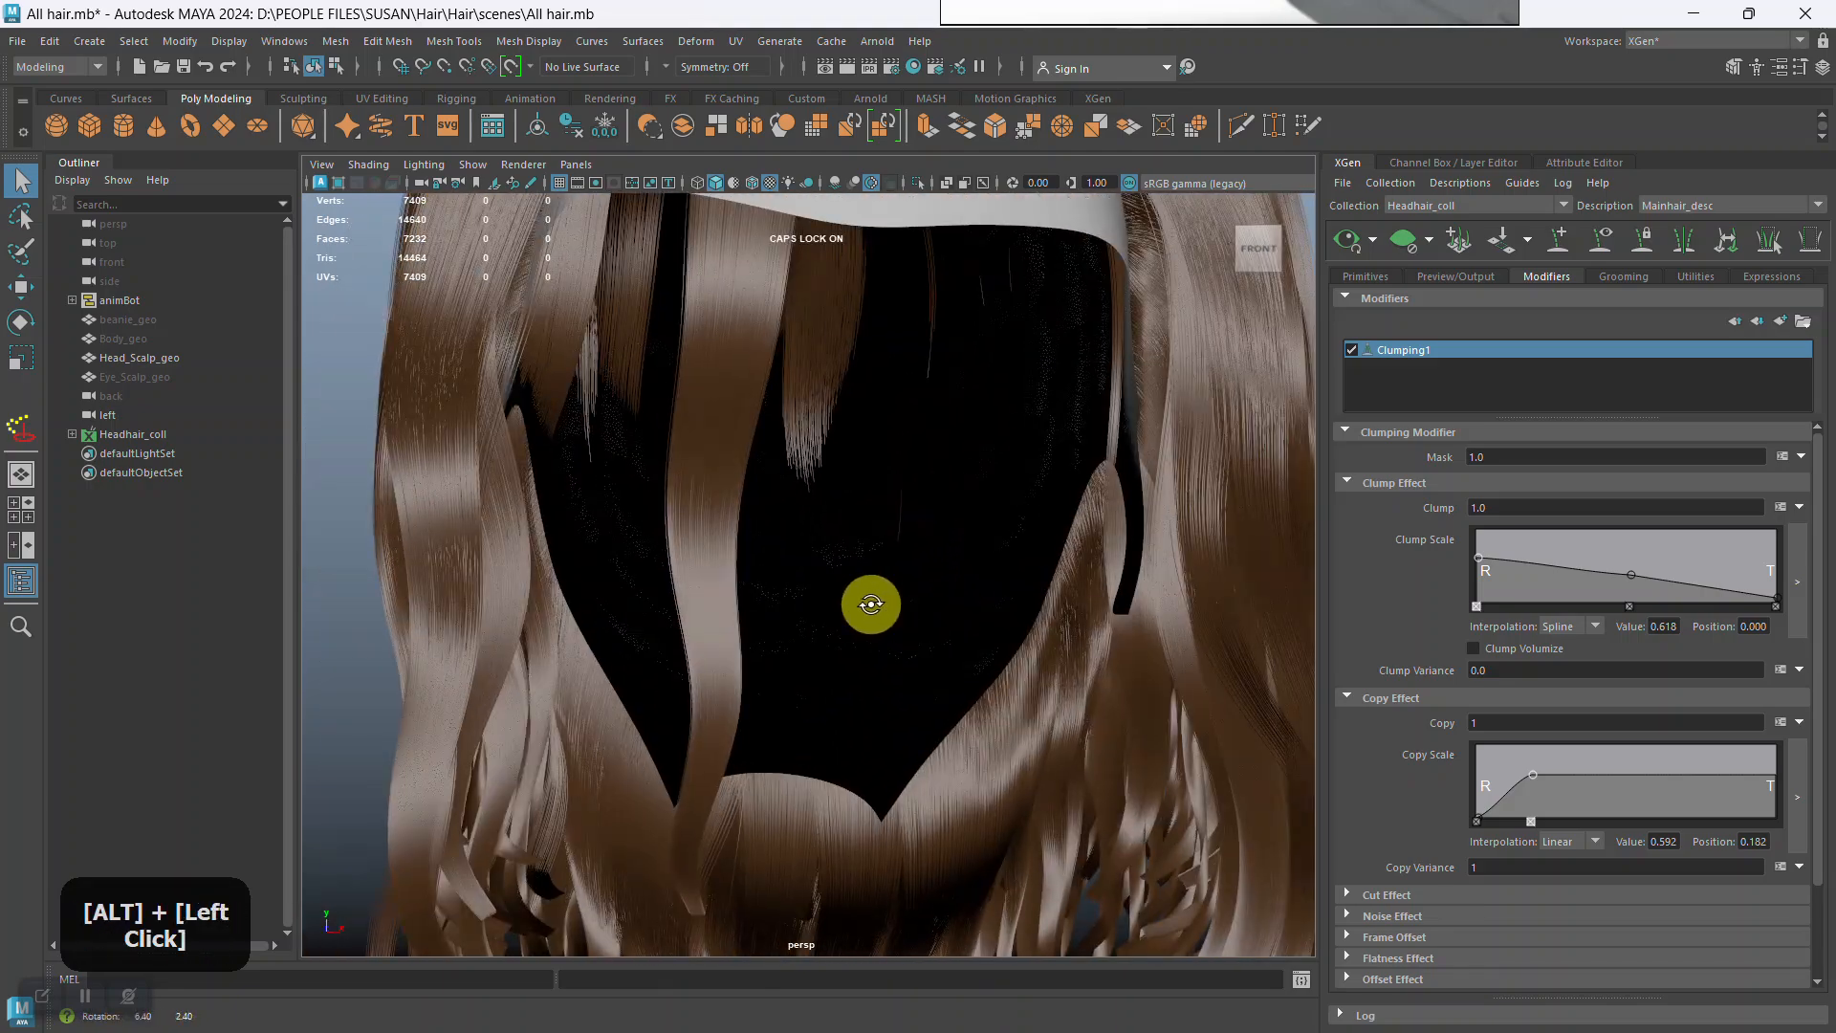
right_click_drag(870, 604, 918, 545, "alt")
left_click_drag(918, 545, 926, 586, "alt")
right_click_drag(927, 587, 1261, 375, "alt")
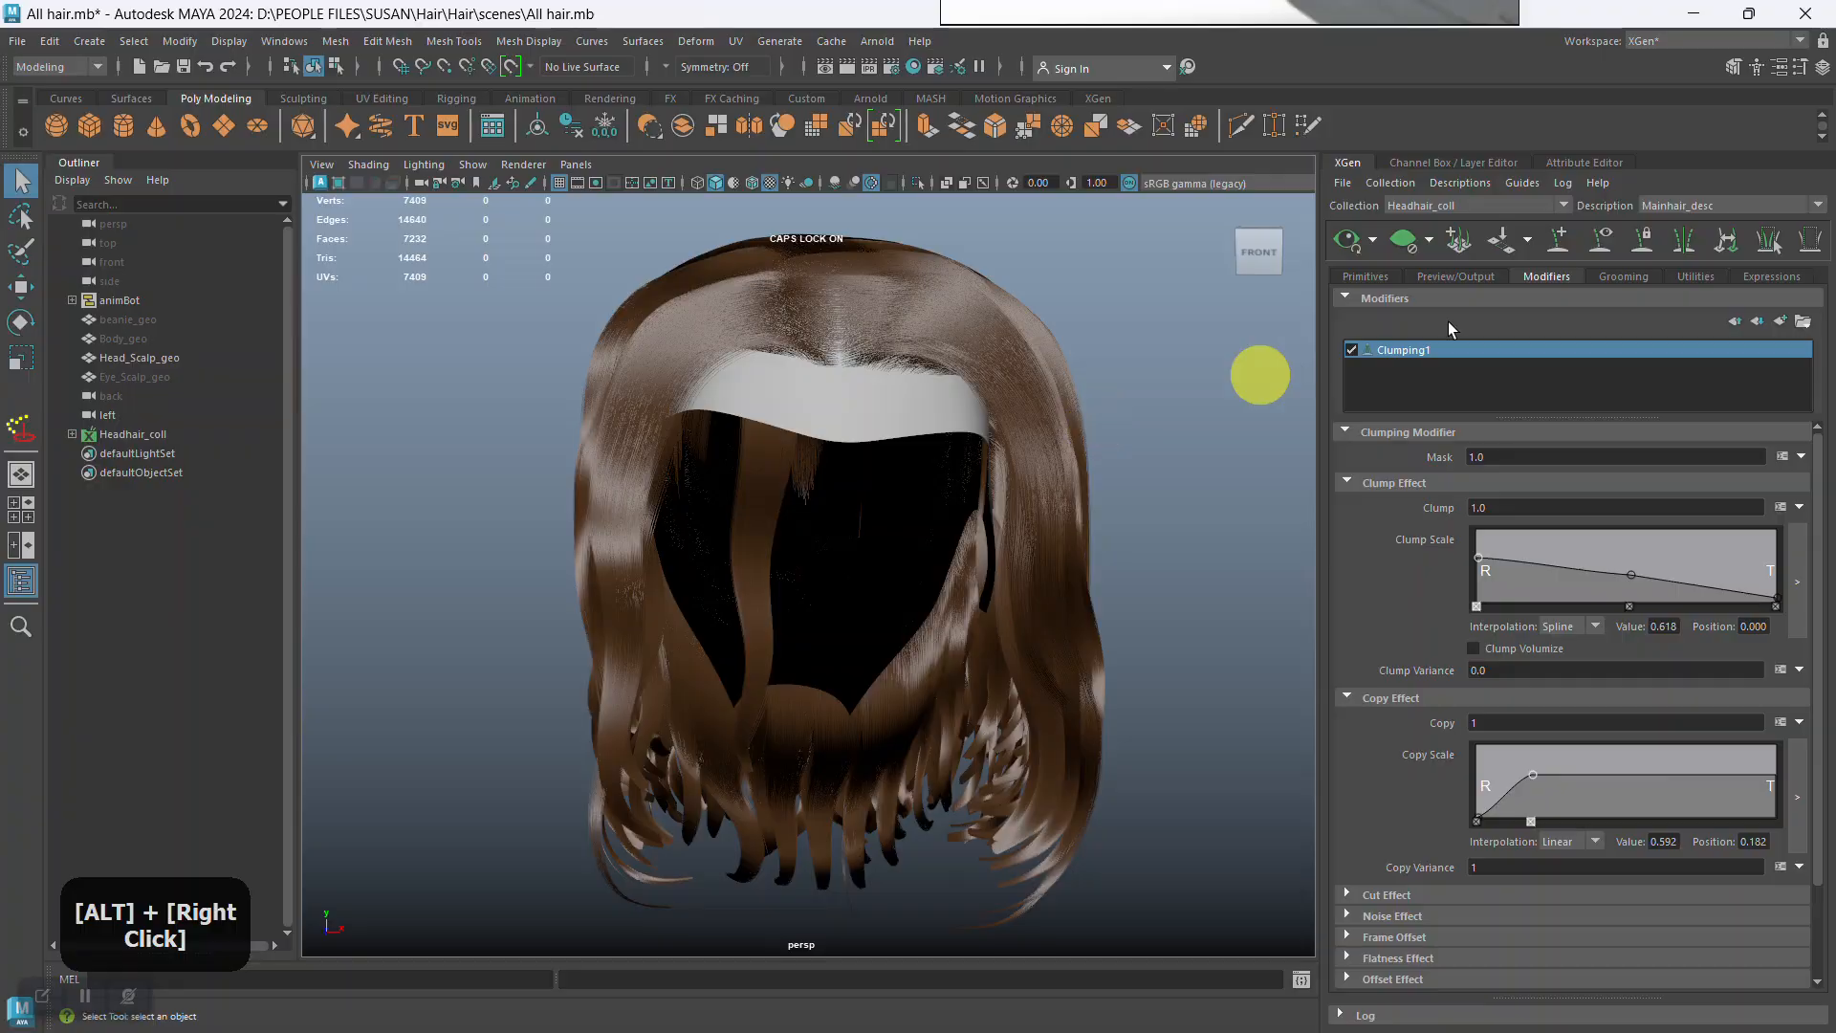
Show the hair guides and raise the tip end of the Copy Scale ramp to value 1.0 at position 1.0.
left_click(1599, 240)
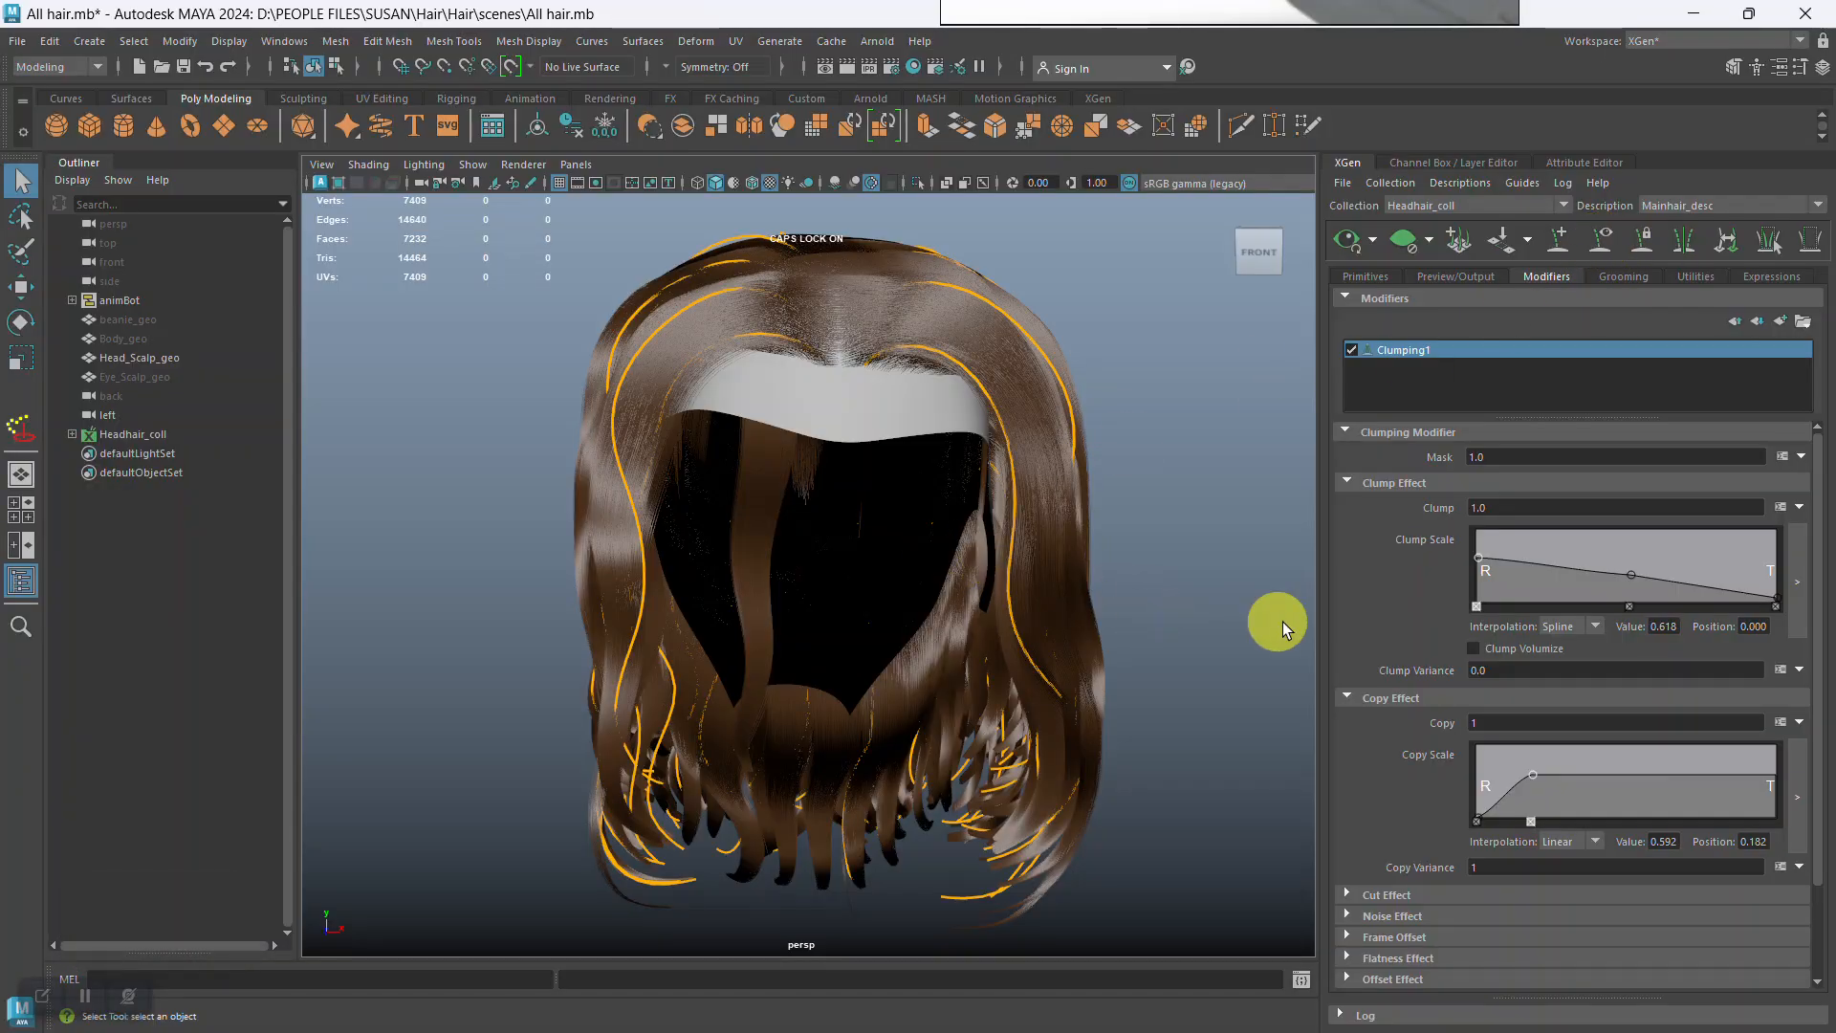
left_click(1776, 778)
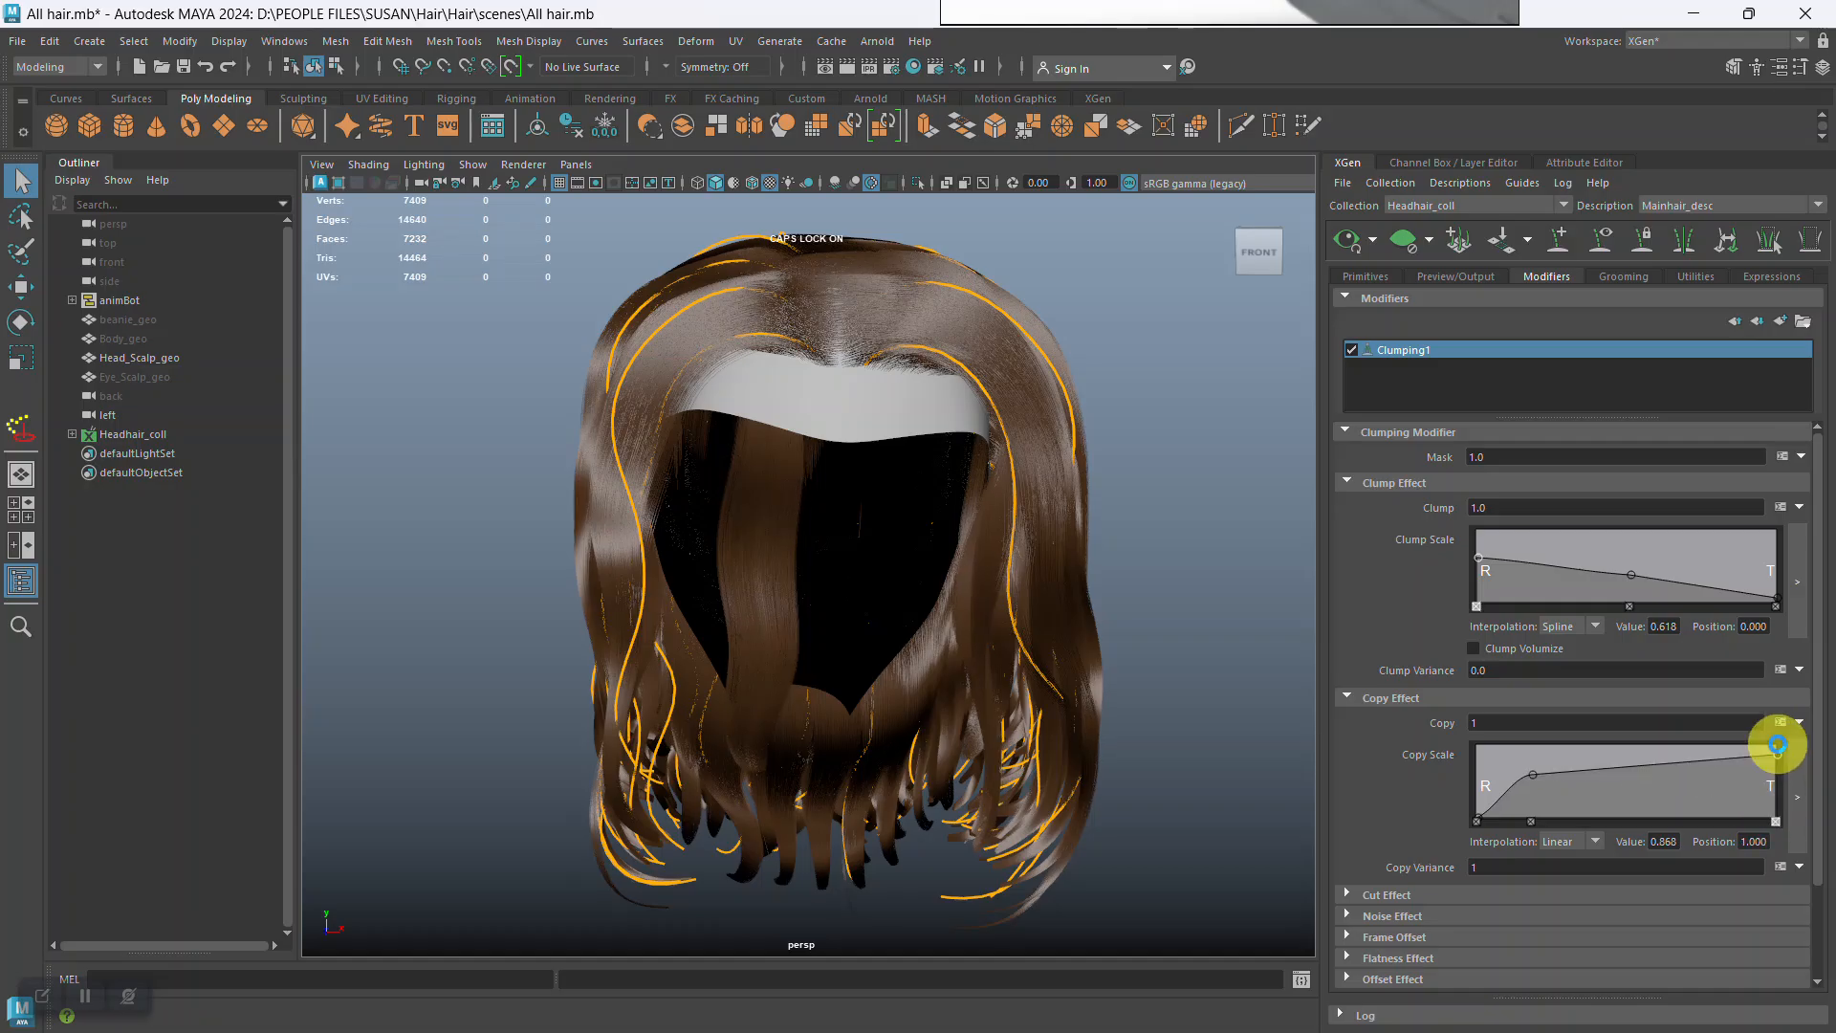
left_click_drag(1778, 748, 1778, 743)
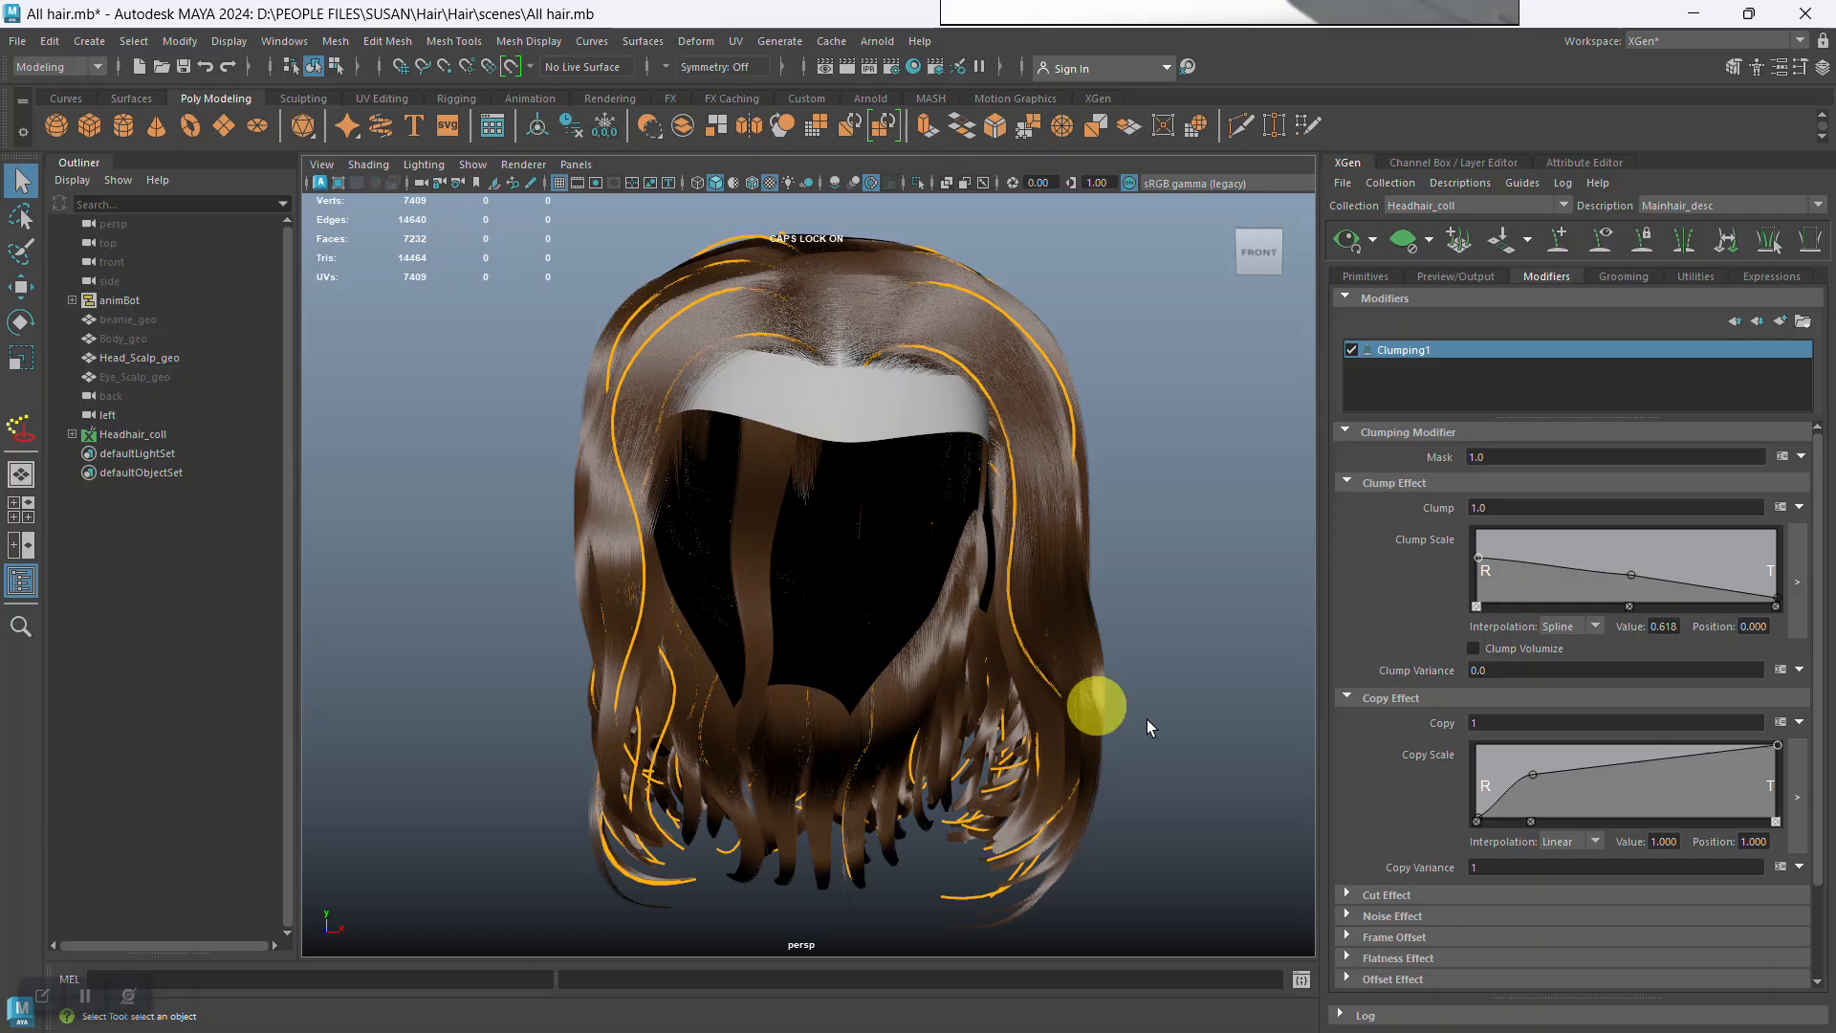
Move the middle point of the Copy Scale ramp to value 0.539, position 0.176.
left_click_drag(1535, 771, 1546, 789)
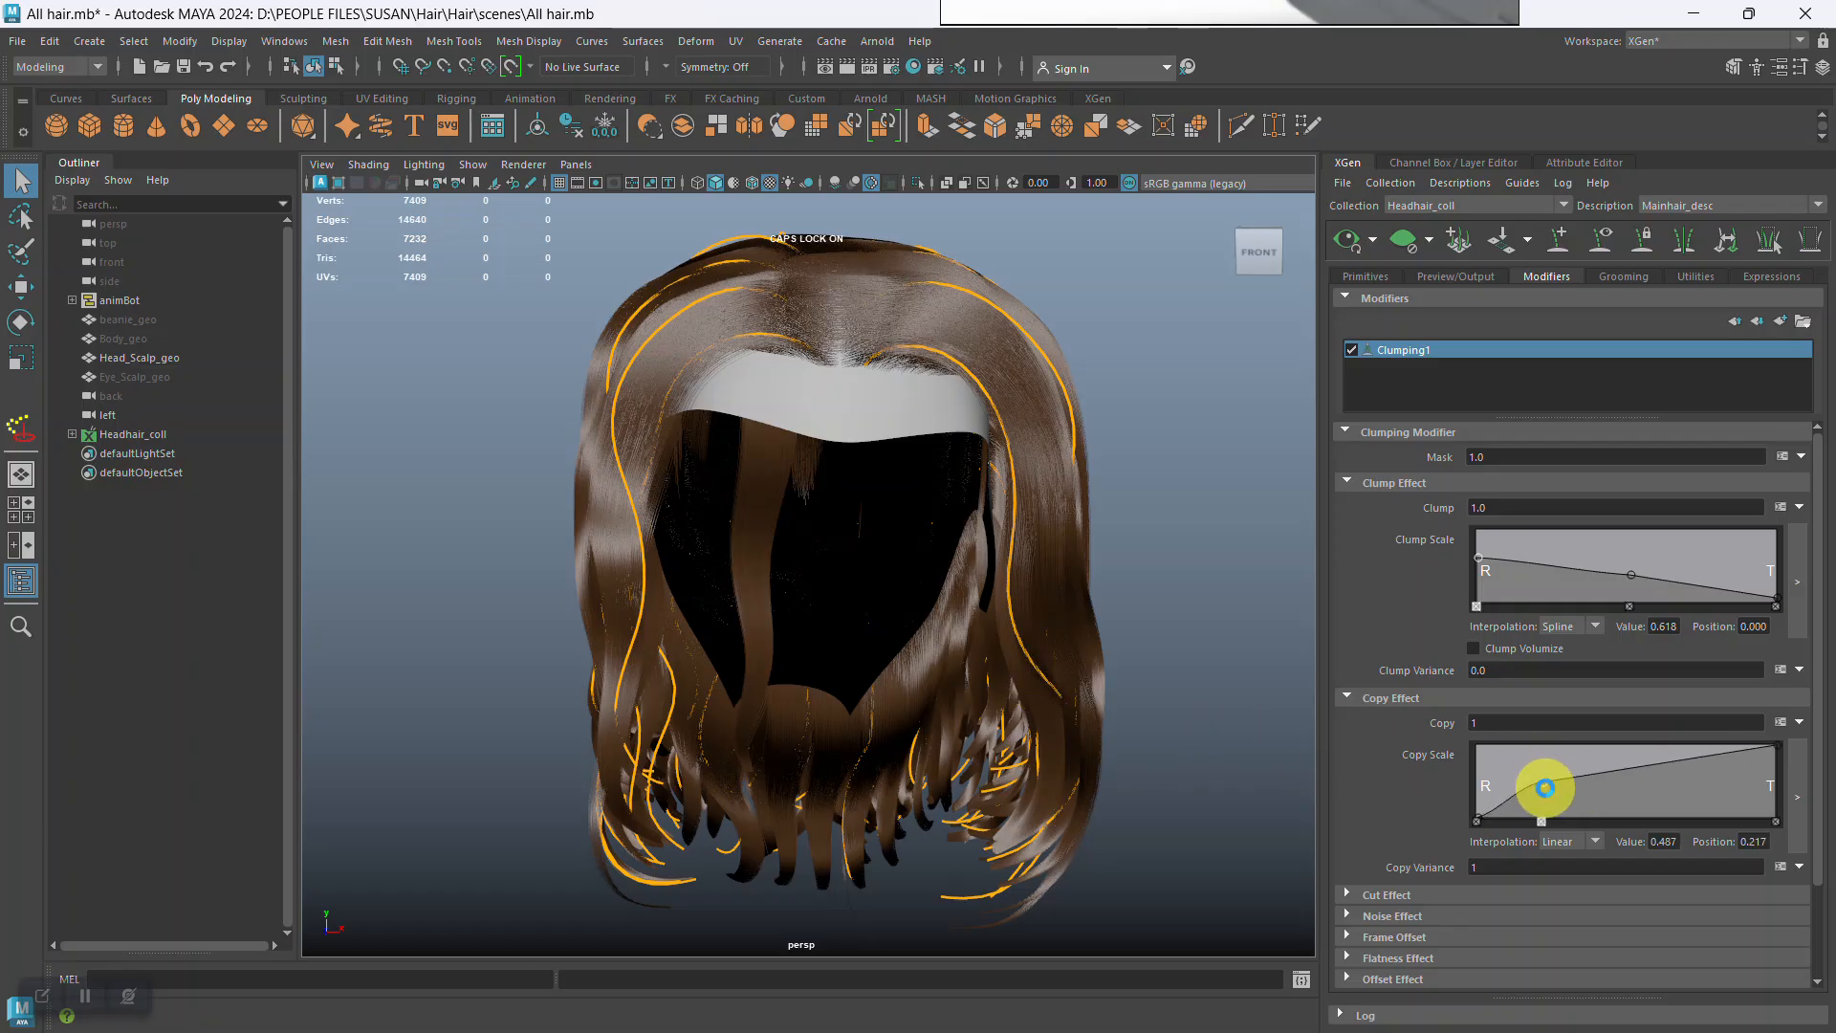
left_click_drag(1545, 788, 1547, 789)
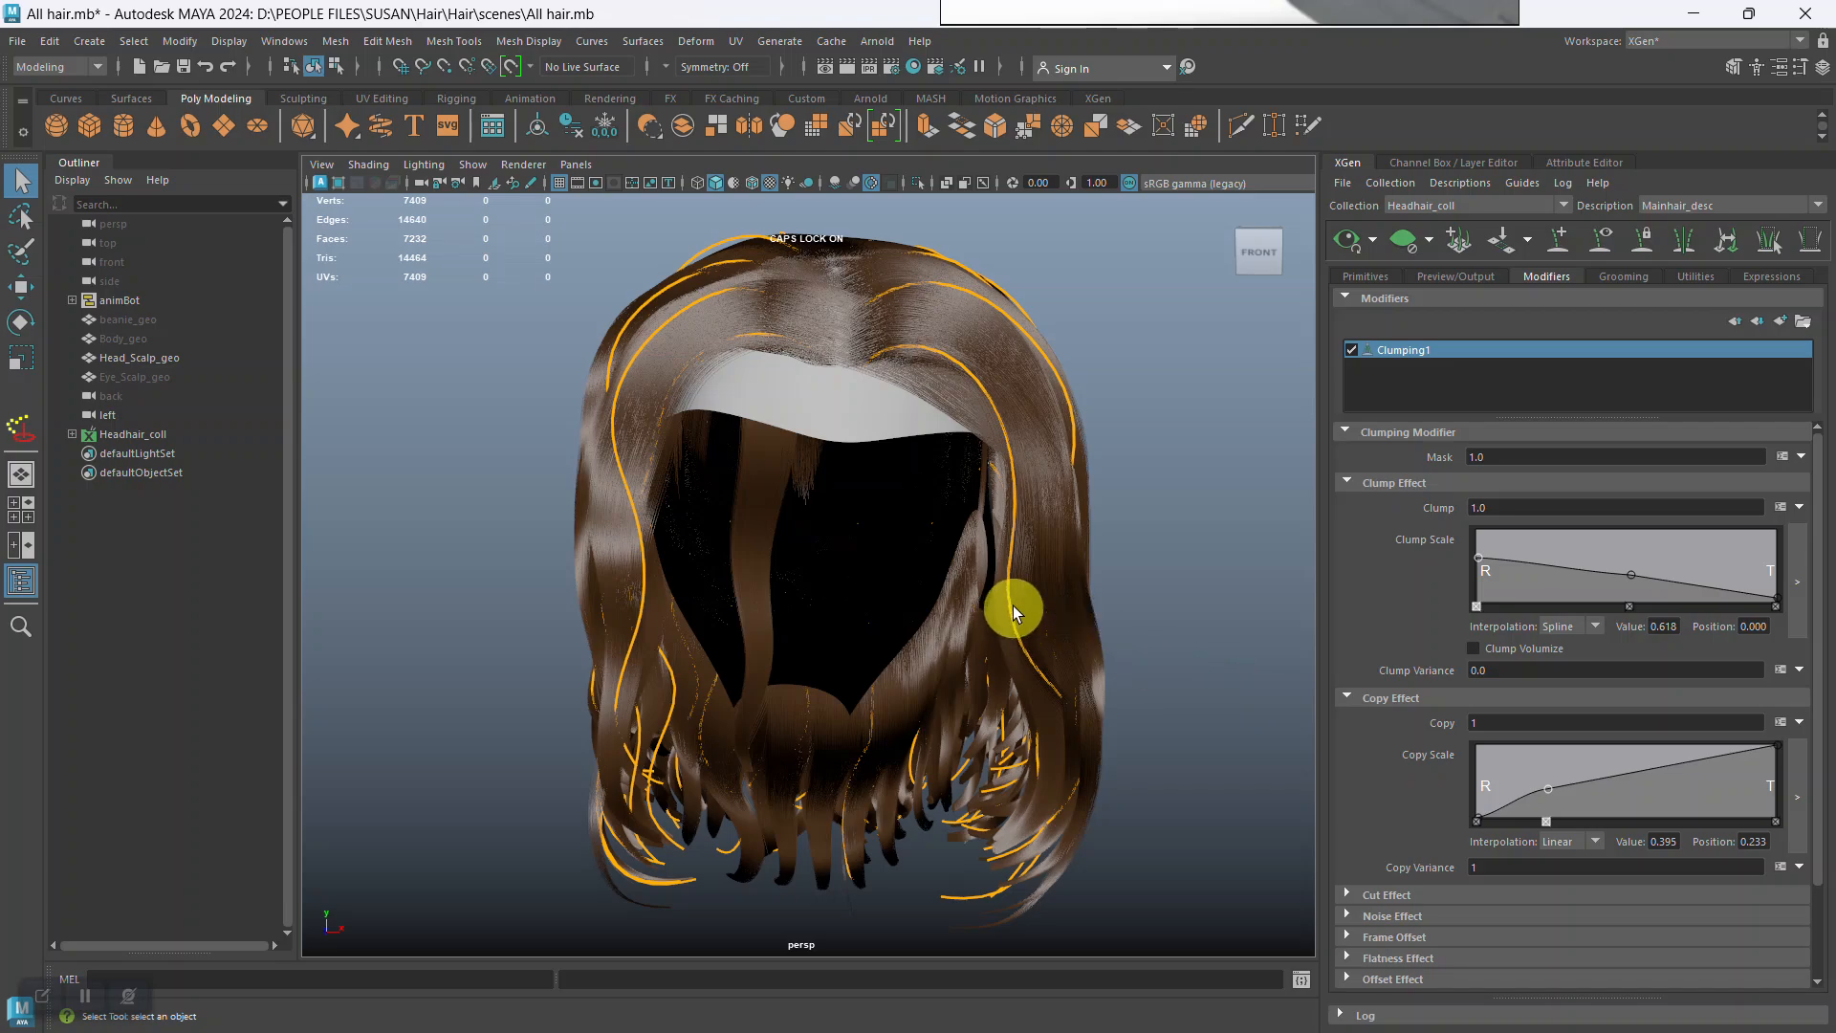
left_click_drag(1013, 605, 1021, 685, "alt")
right_click_drag(1021, 685, 1000, 693, "alt")
left_click_drag(1000, 692, 852, 415, "alt")
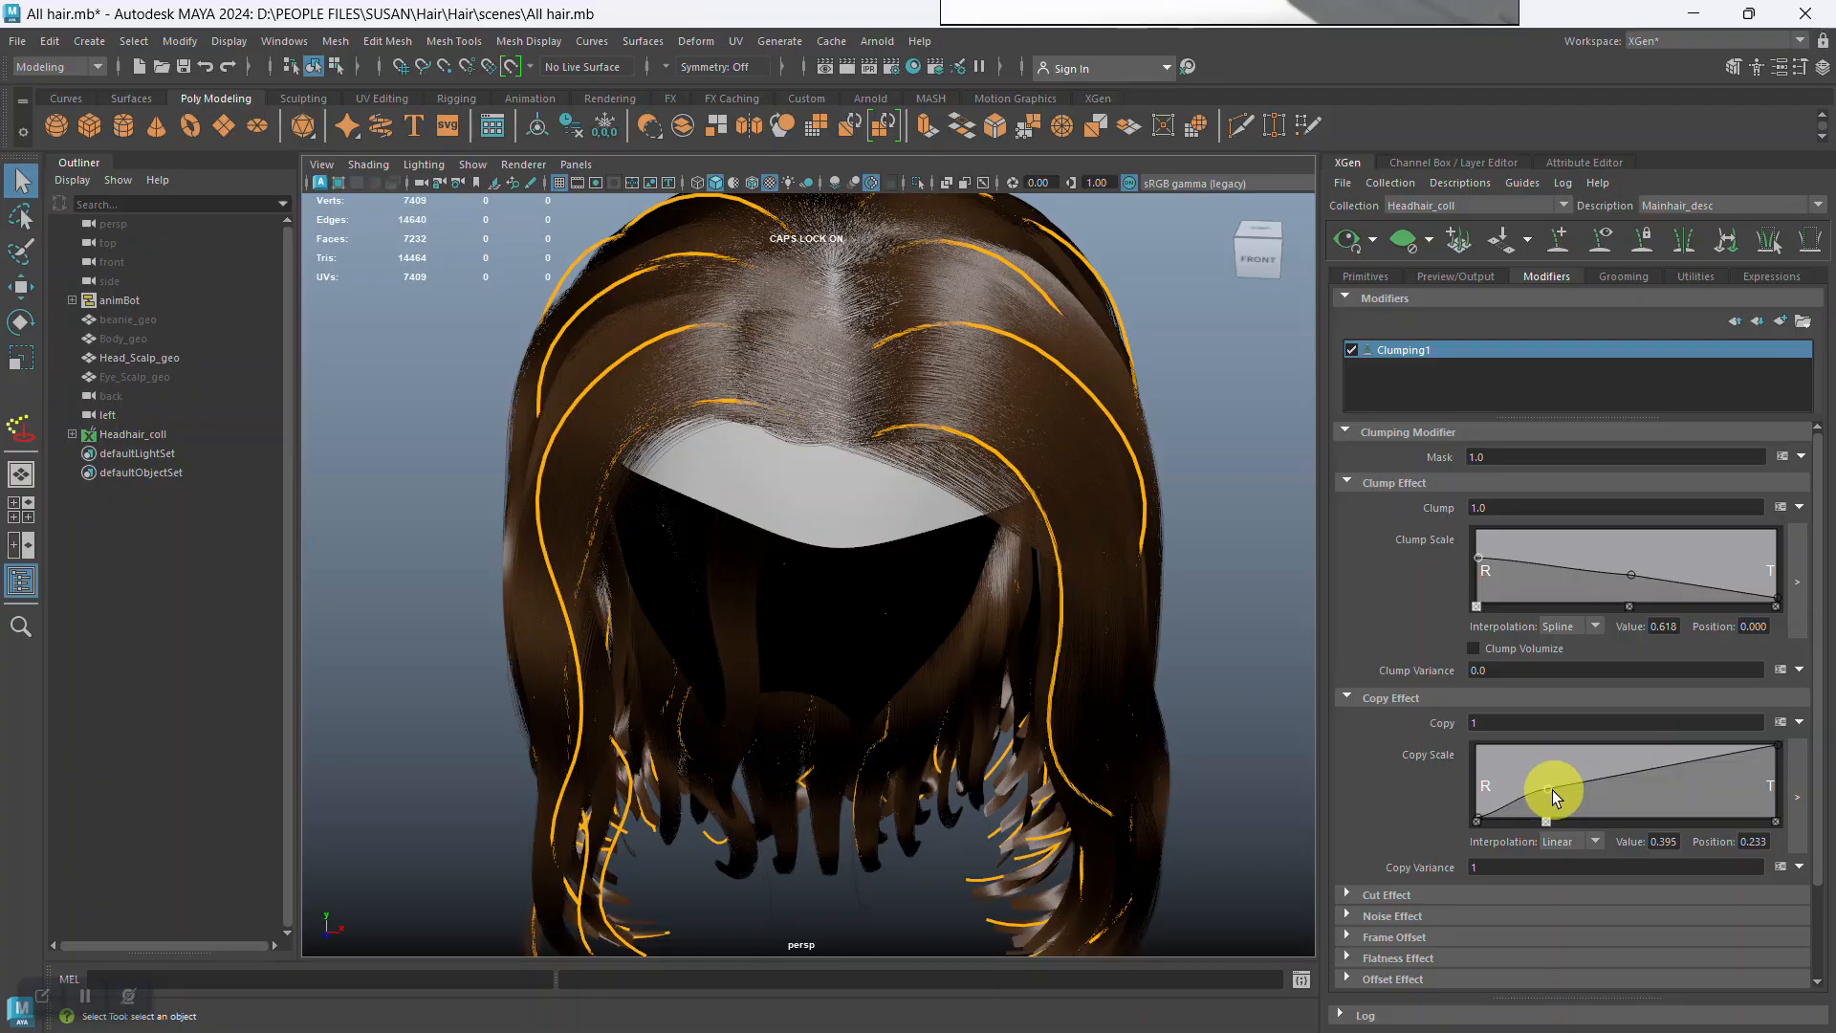
left_click_drag(1547, 788, 1530, 778)
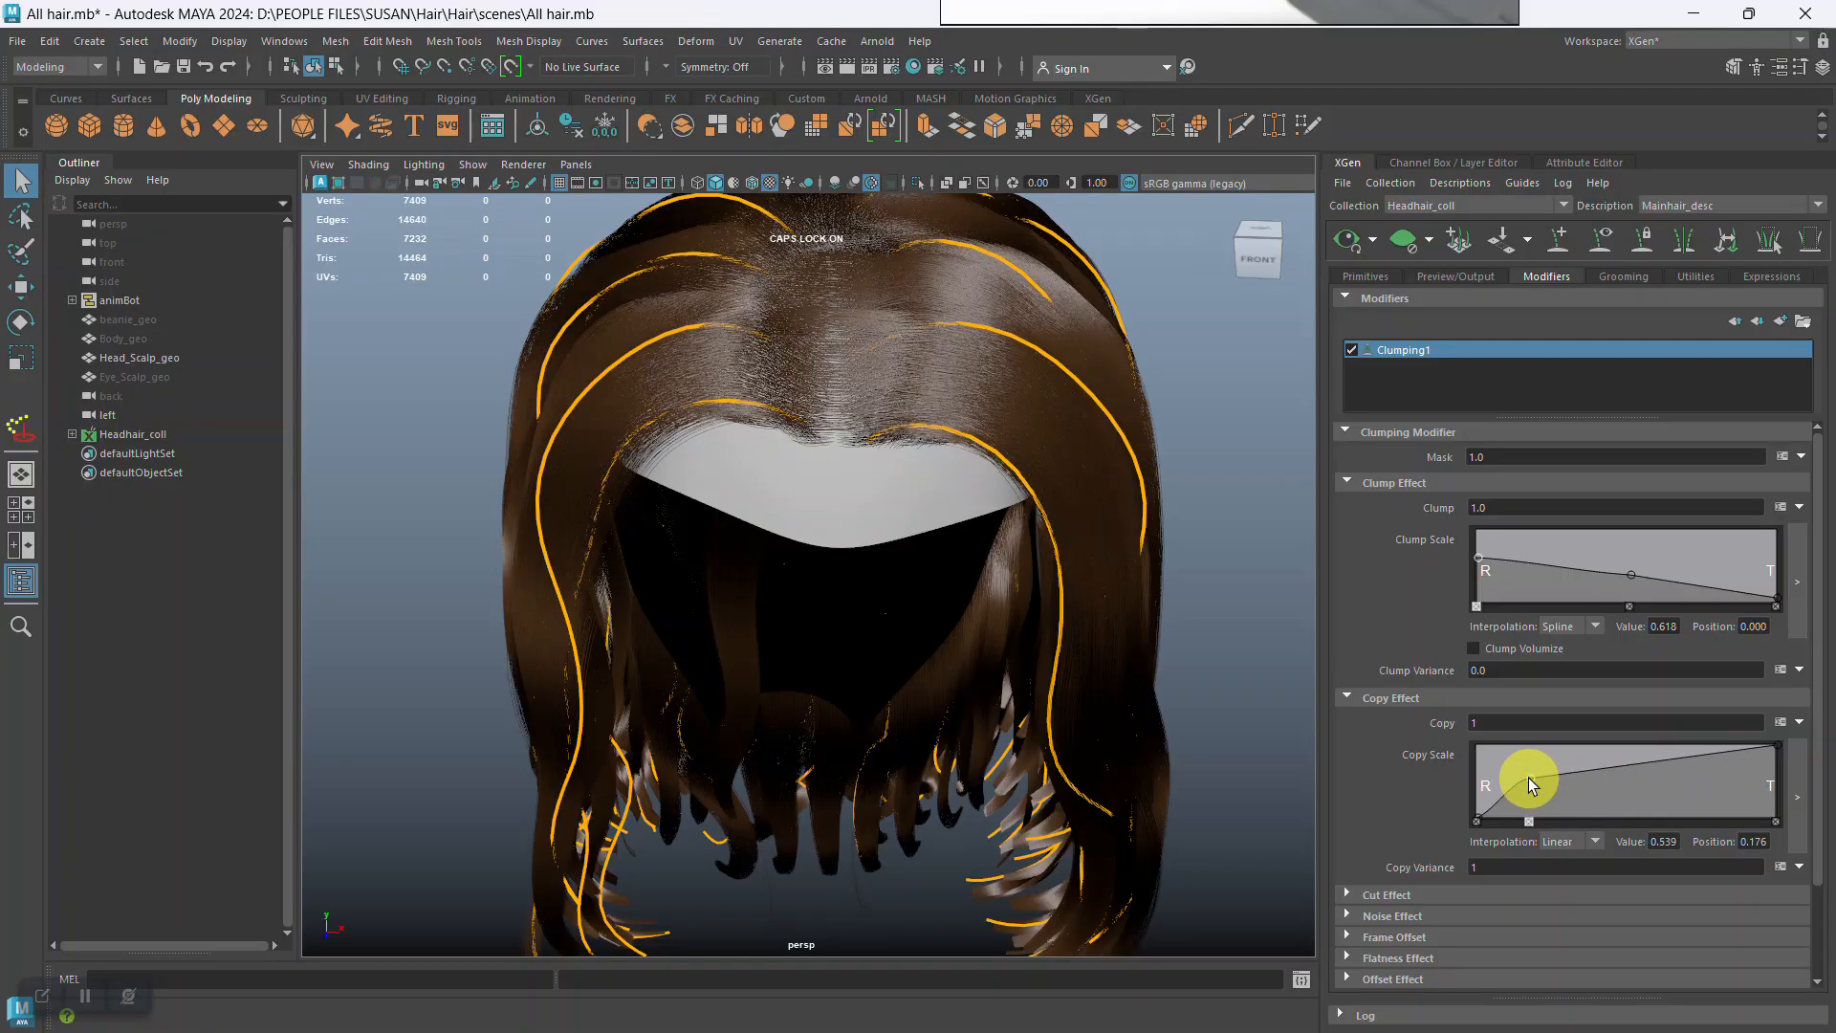
Inspect how the hair follows the adjusted Copy Scale ramp around the parting and the face opening.
right_click_drag(1044, 771, 955, 726, "alt")
left_click_drag(956, 726, 881, 586, "alt")
right_click_drag(881, 586, 884, 691, "alt")
left_click_drag(884, 691, 840, 627, "alt")
middle_click_drag(841, 628, 881, 504, "alt")
left_click_drag(880, 504, 852, 479, "alt")
right_click_drag(772, 377, 690, 363, "alt")
left_click_drag(689, 363, 580, 427, "alt")
Select the guides on the character's right side, rotate them outward by about 7 degrees and update the hair preview.
left_click_drag(500, 346, 765, 830)
right_click_drag(775, 675, 787, 744, "alt")
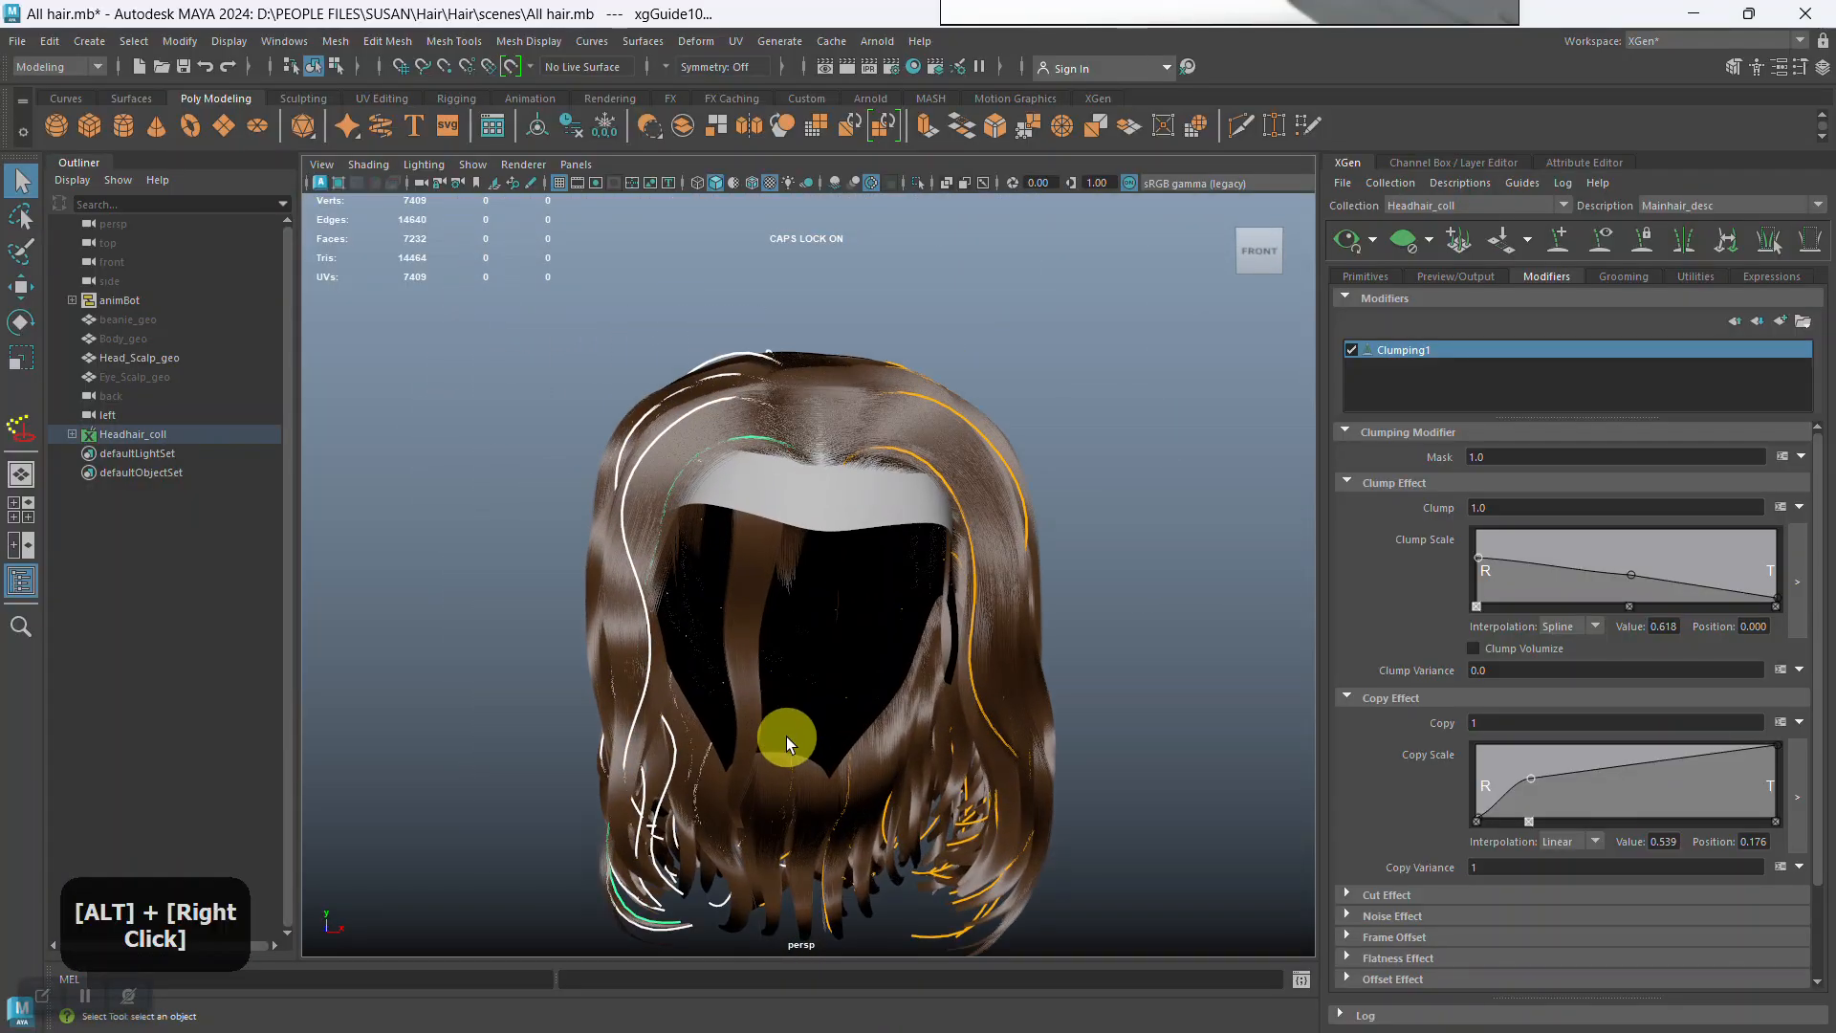
key("e")
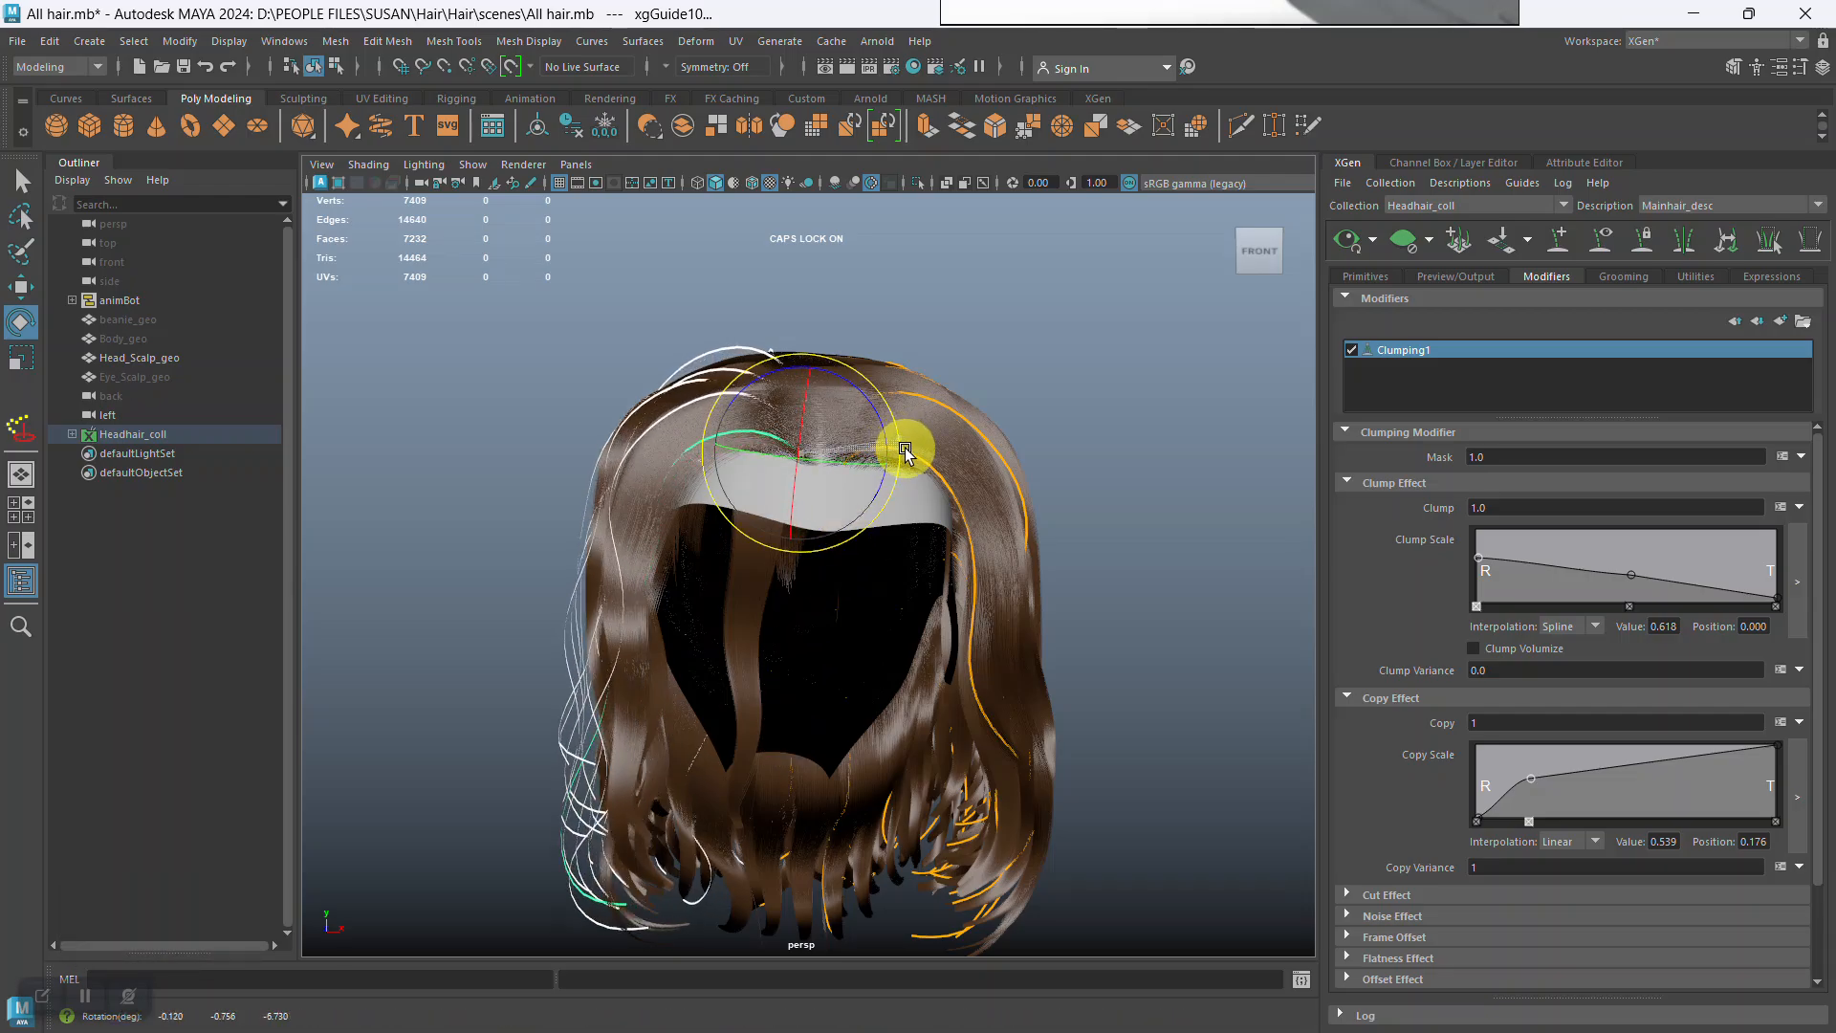
left_click_drag(906, 452, 1135, 390)
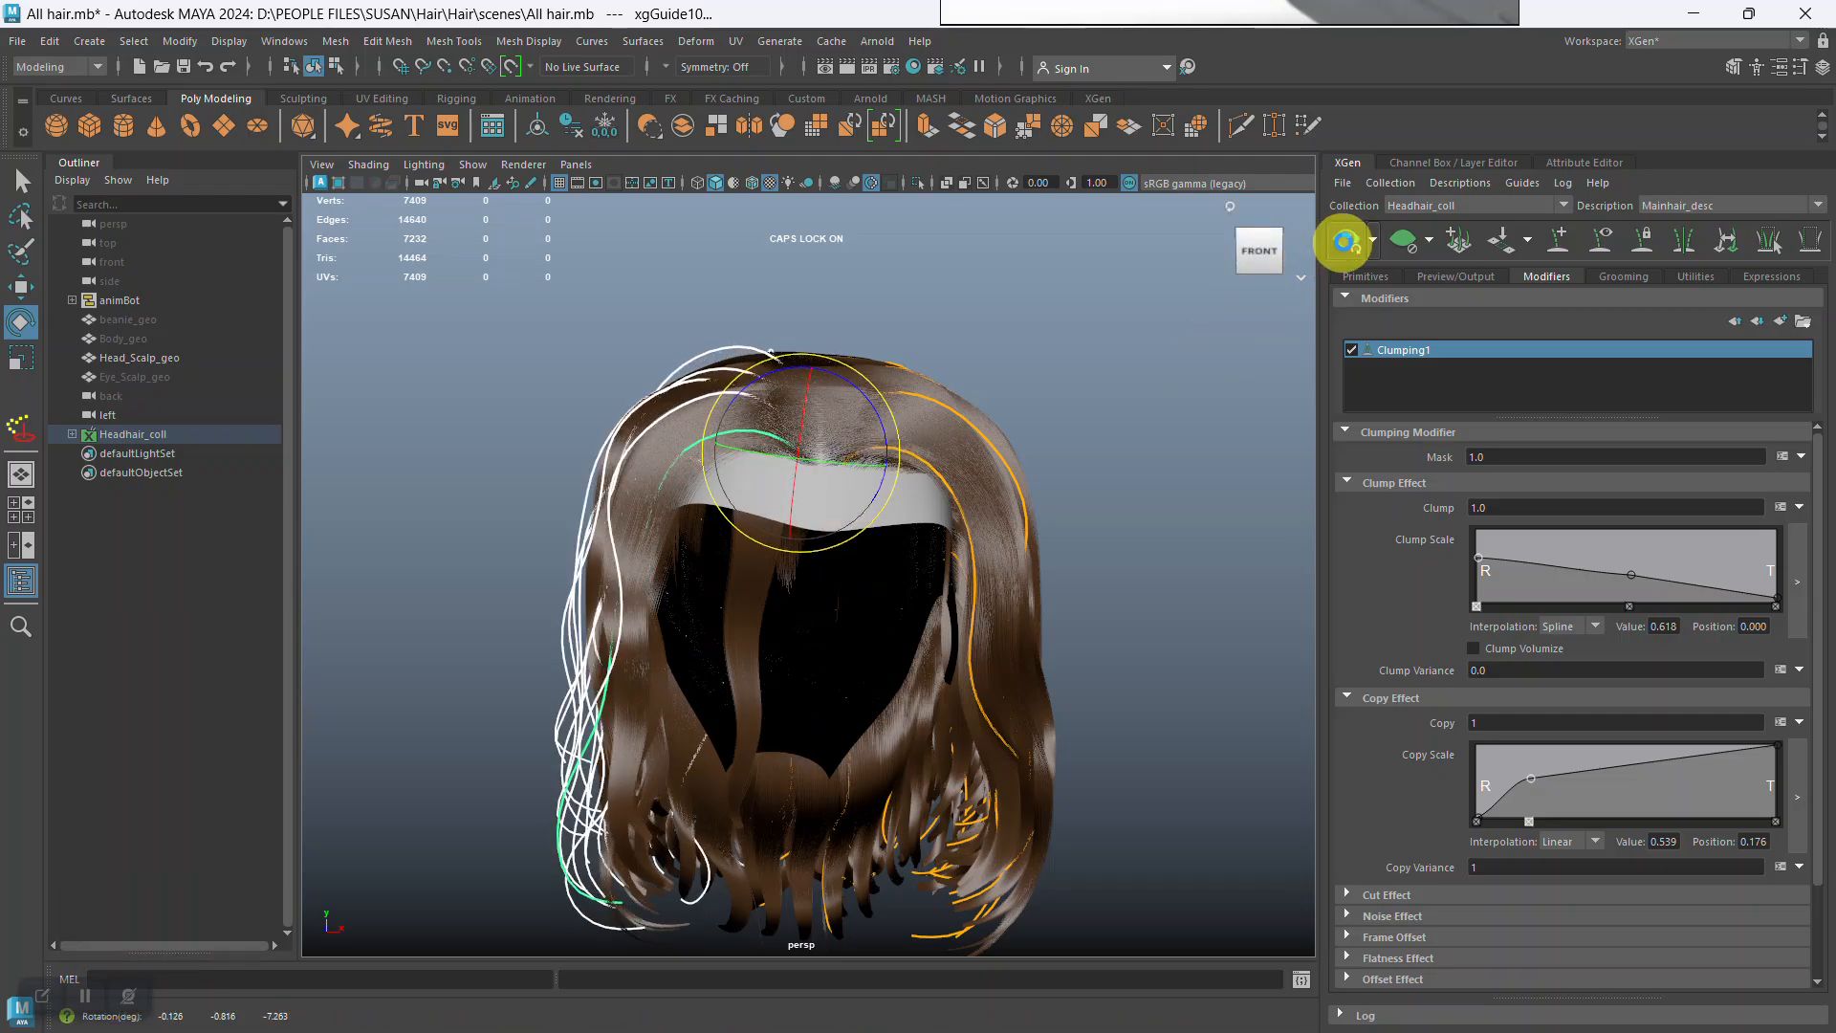
left_click(1335, 257)
Check the stray strands in the face opening and the hair along the parting after the guide rotation.
left_click_drag(831, 651, 807, 594, "alt")
right_click_drag(808, 594, 857, 664, "alt")
left_click_drag(857, 664, 849, 656, "alt")
right_click_drag(848, 657, 897, 765, "alt")
left_click_drag(897, 766, 680, 565, "alt")
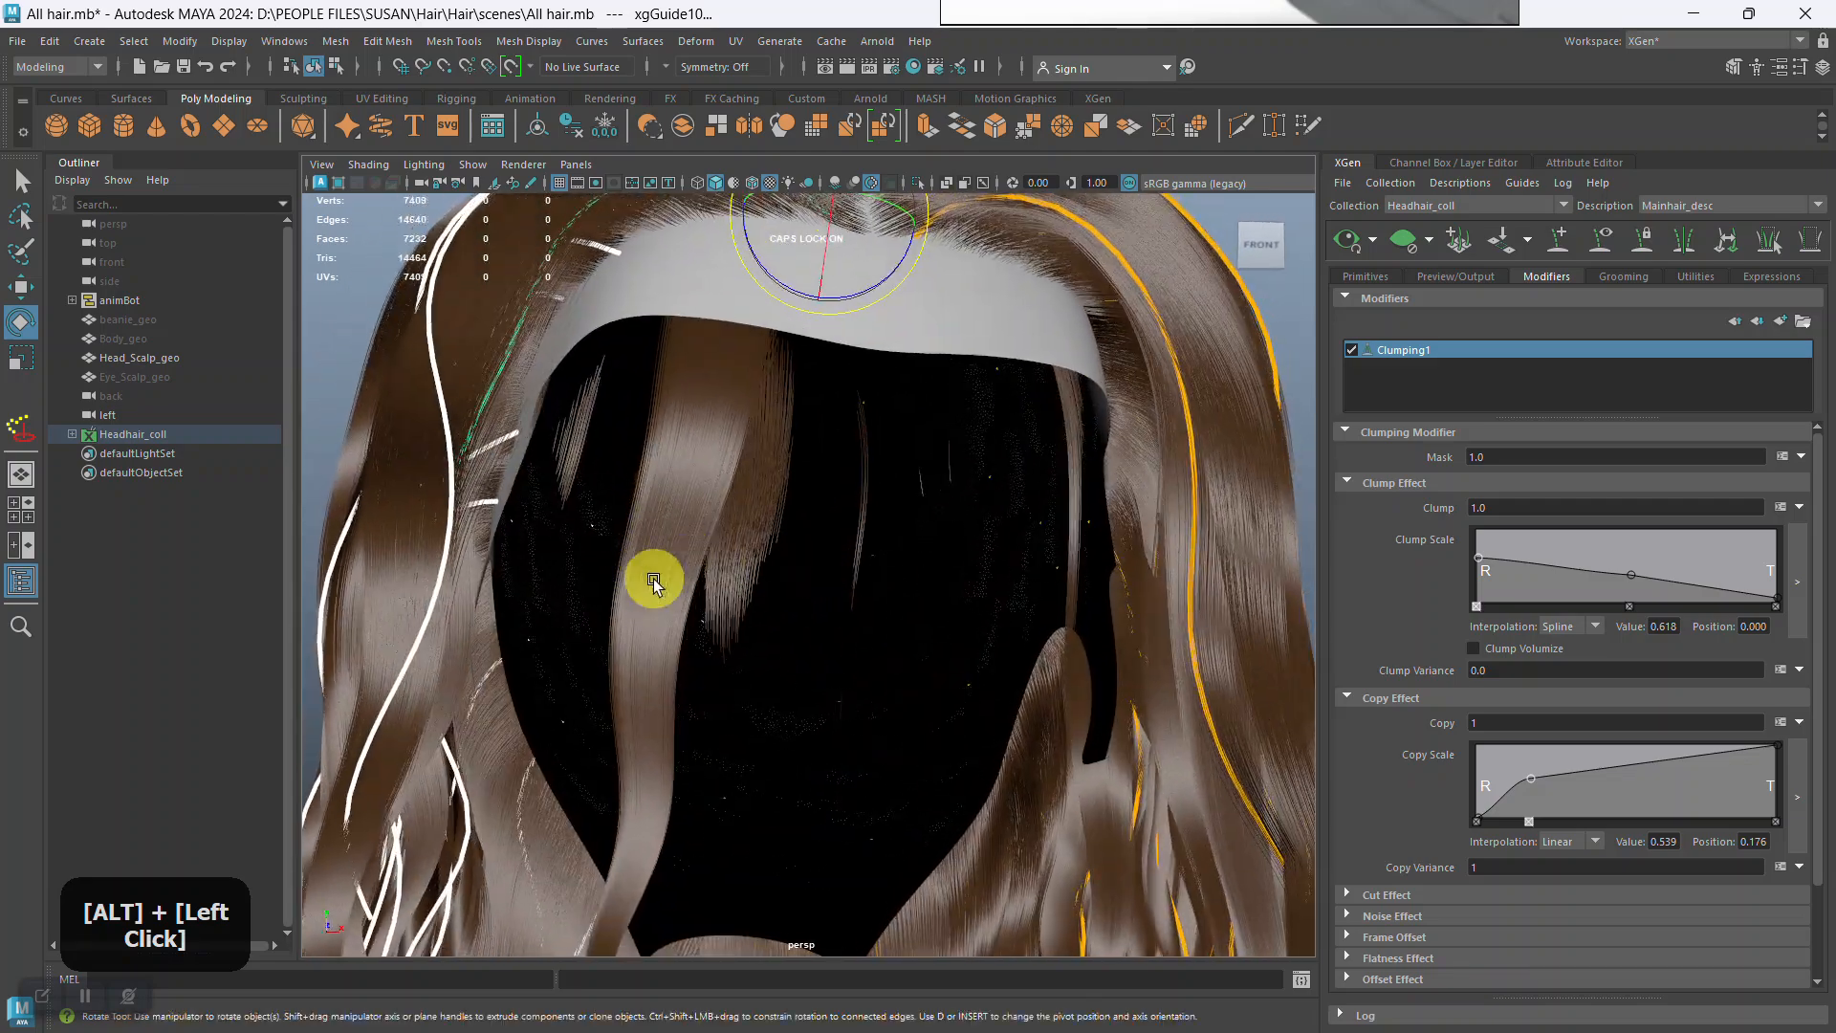
right_click_drag(709, 594, 644, 492, "alt")
left_click_drag(643, 492, 717, 623, "alt")
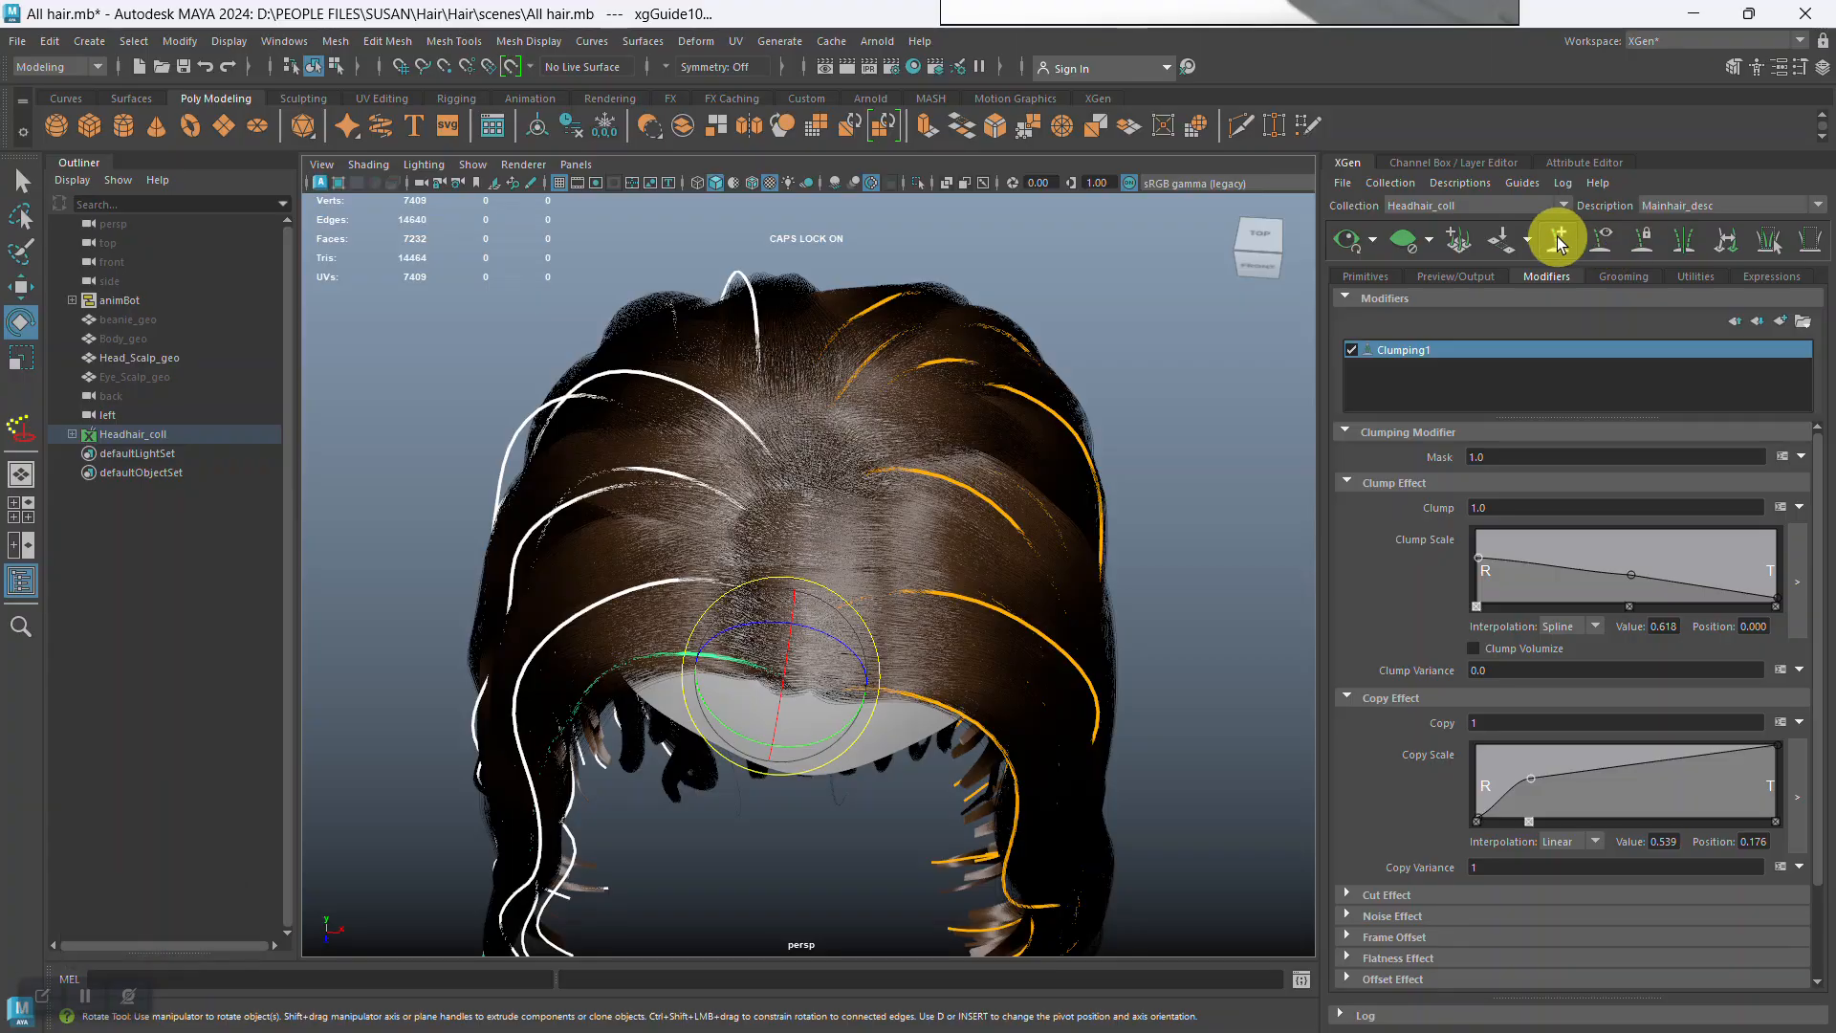
Add a guide near the front of the parting, update the hair preview and return to selection mode.
left_click(802, 572)
left_click_drag(1086, 593, 922, 533, "alt")
left_click(830, 480)
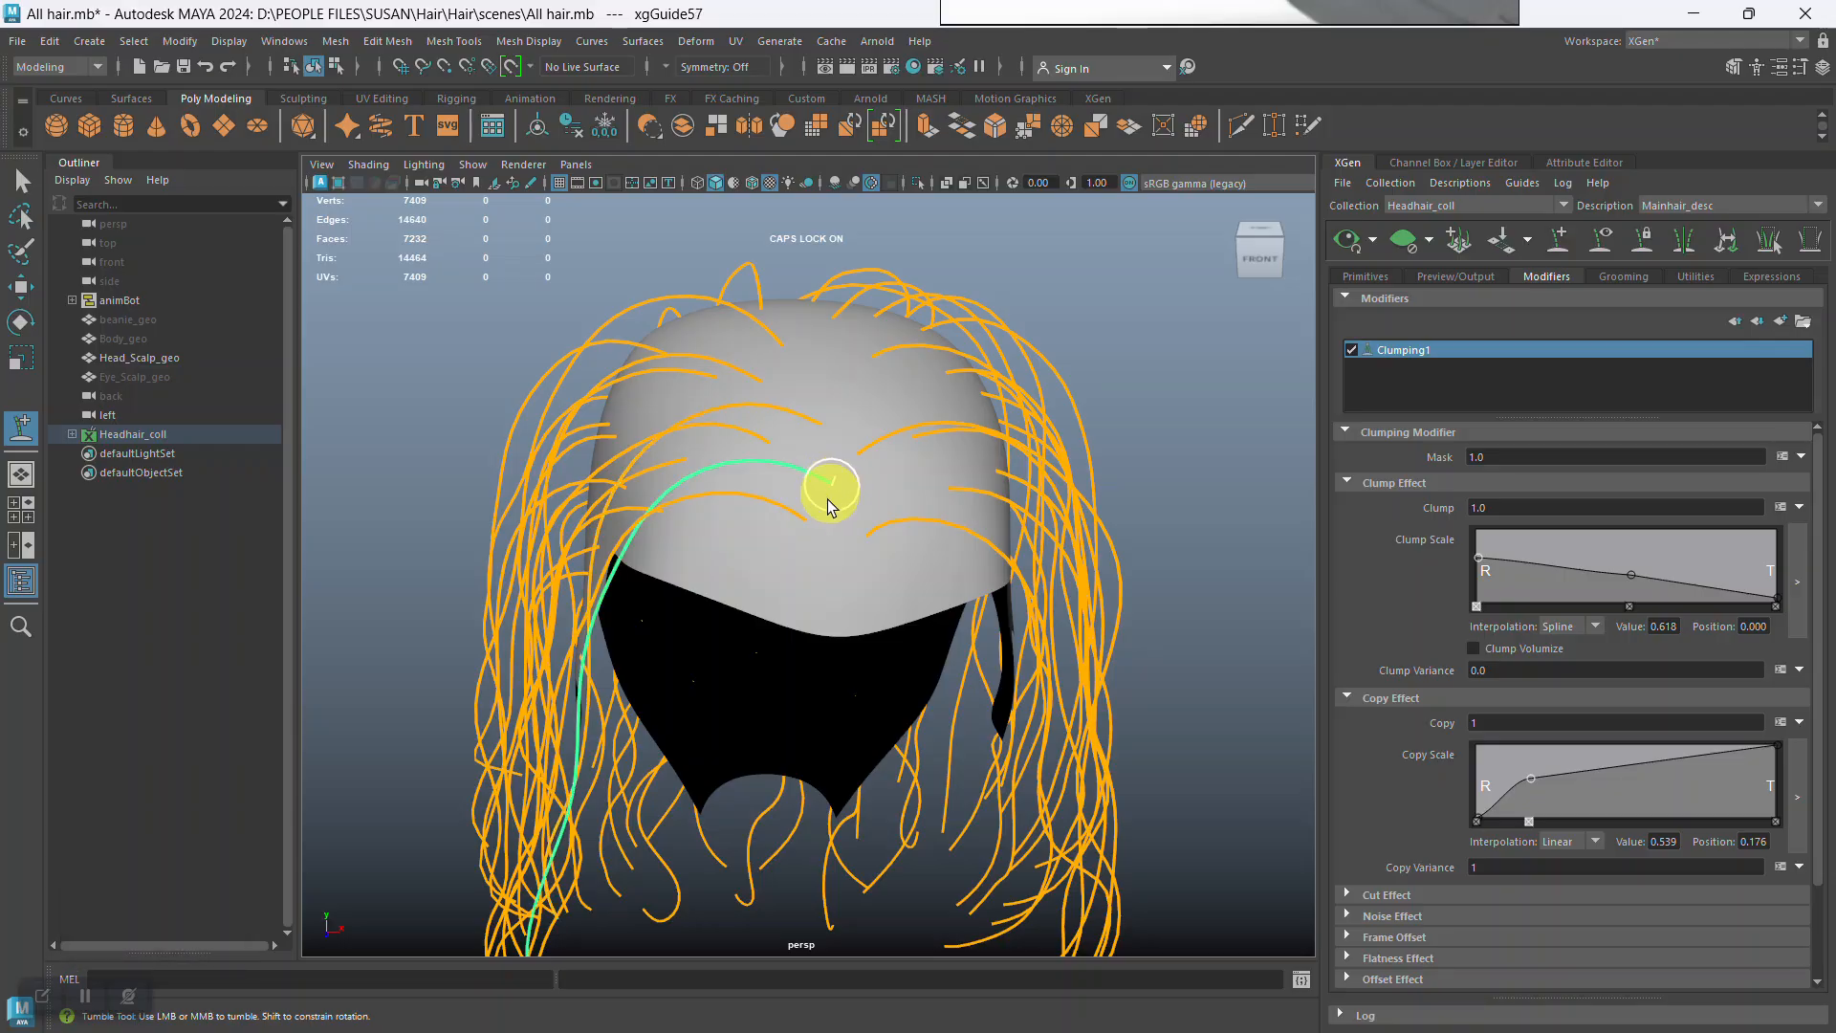
left_click(1349, 245)
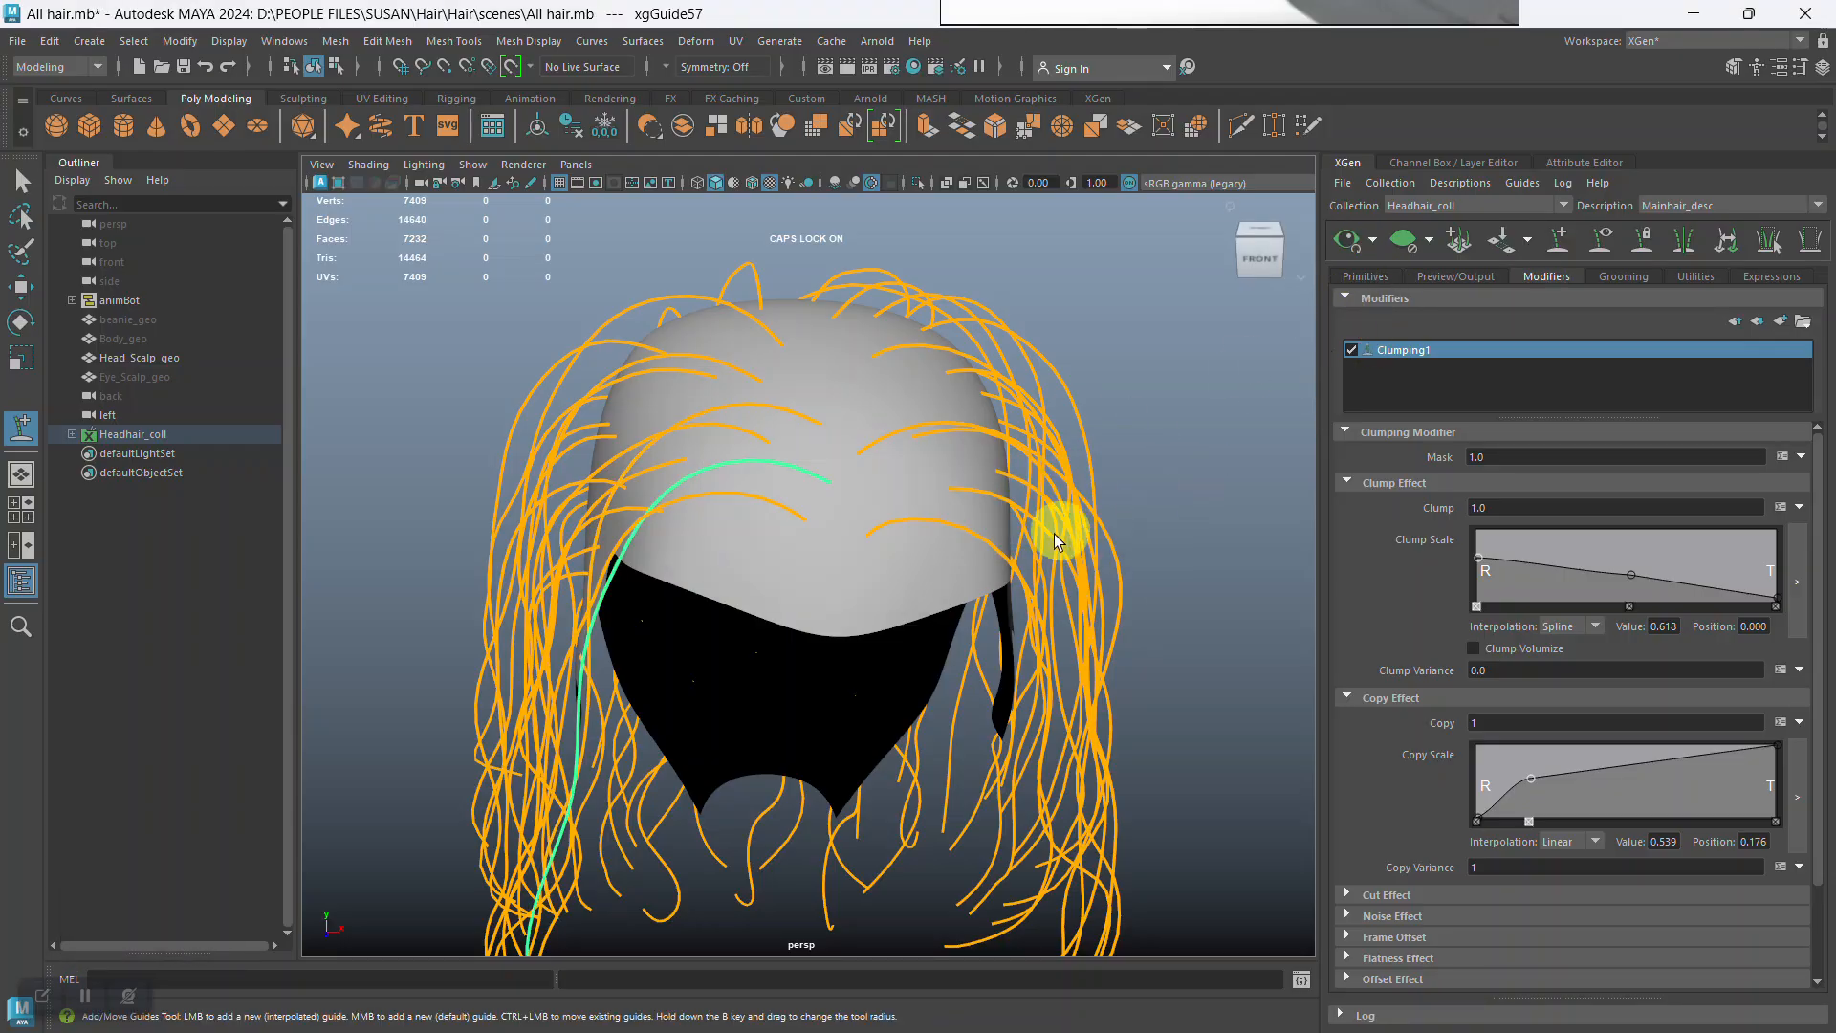
right_click_drag(924, 649, 832, 698, "alt")
middle_click_drag(832, 697, 660, 533, "alt")
left_click_drag(676, 553, 832, 574, "alt")
left_click(20, 181)
left_click_drag(1046, 615, 995, 644, "alt")
right_click_drag(996, 644, 735, 692, "alt")
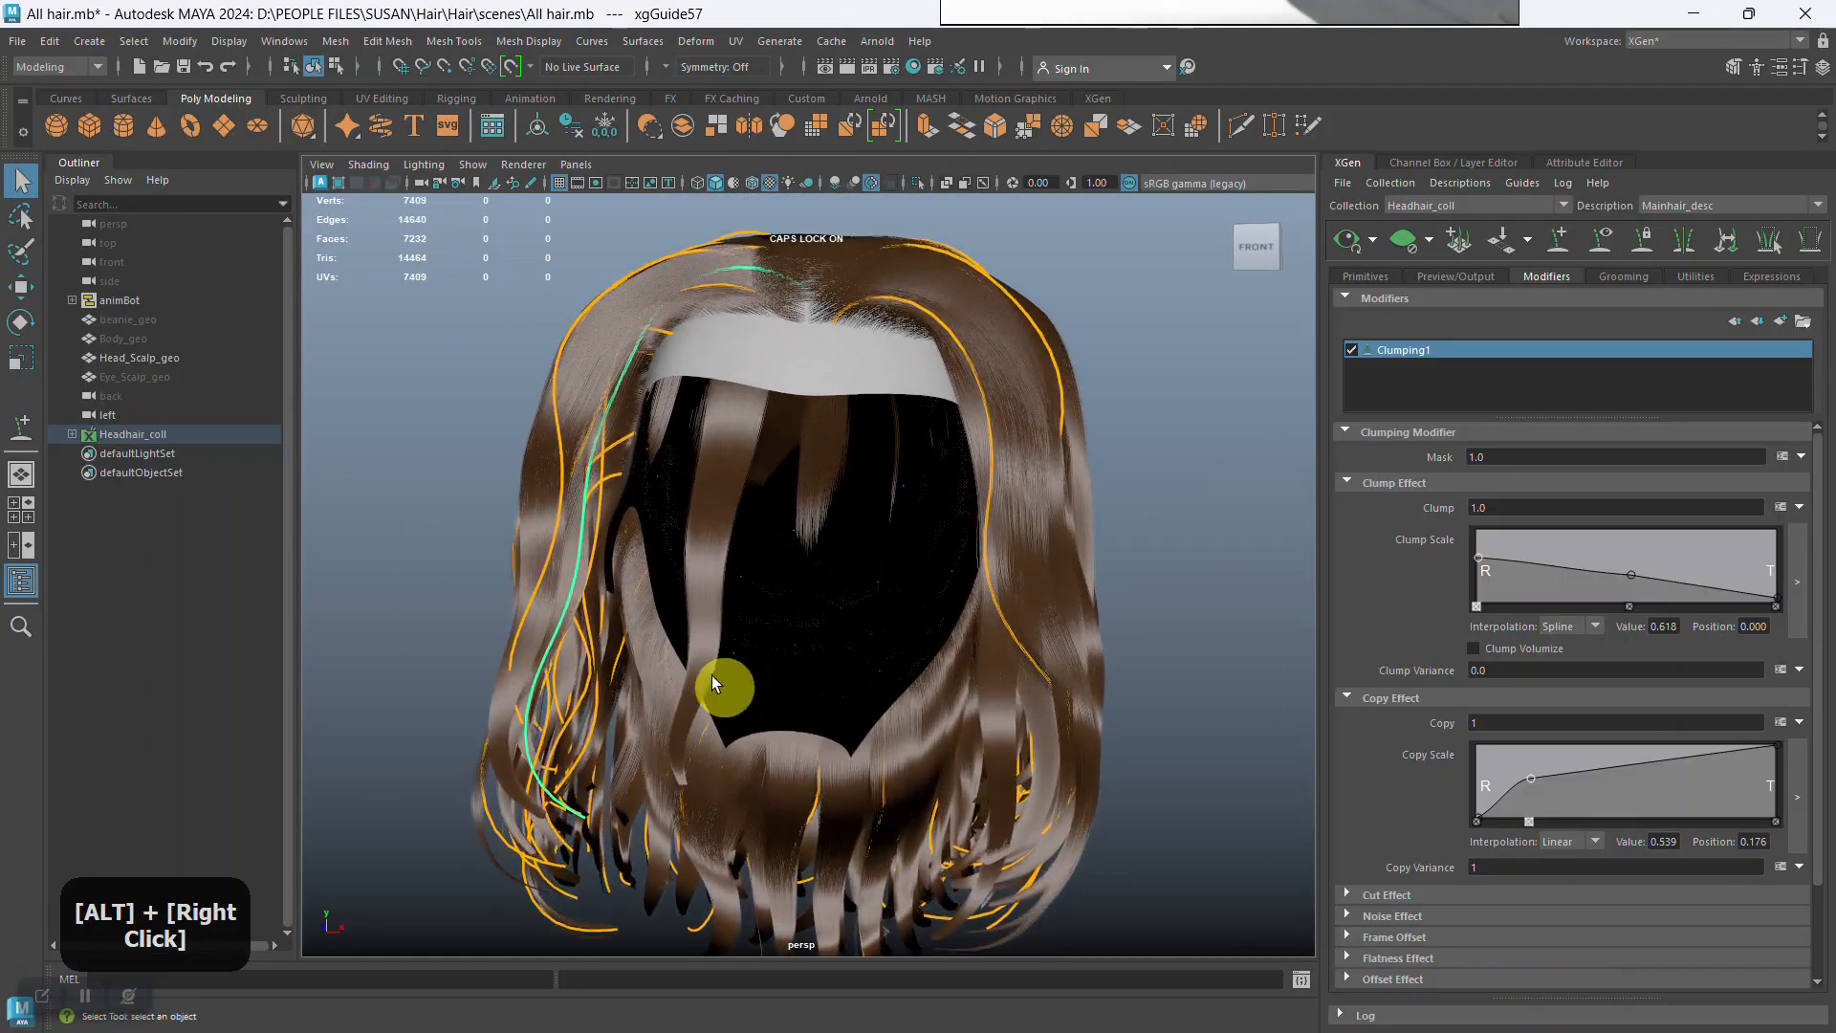
Select the guides at the back of the head, rotate them slightly and update the hair preview.
left_click(874, 605)
left_click_drag(1136, 660, 1209, 623, "alt")
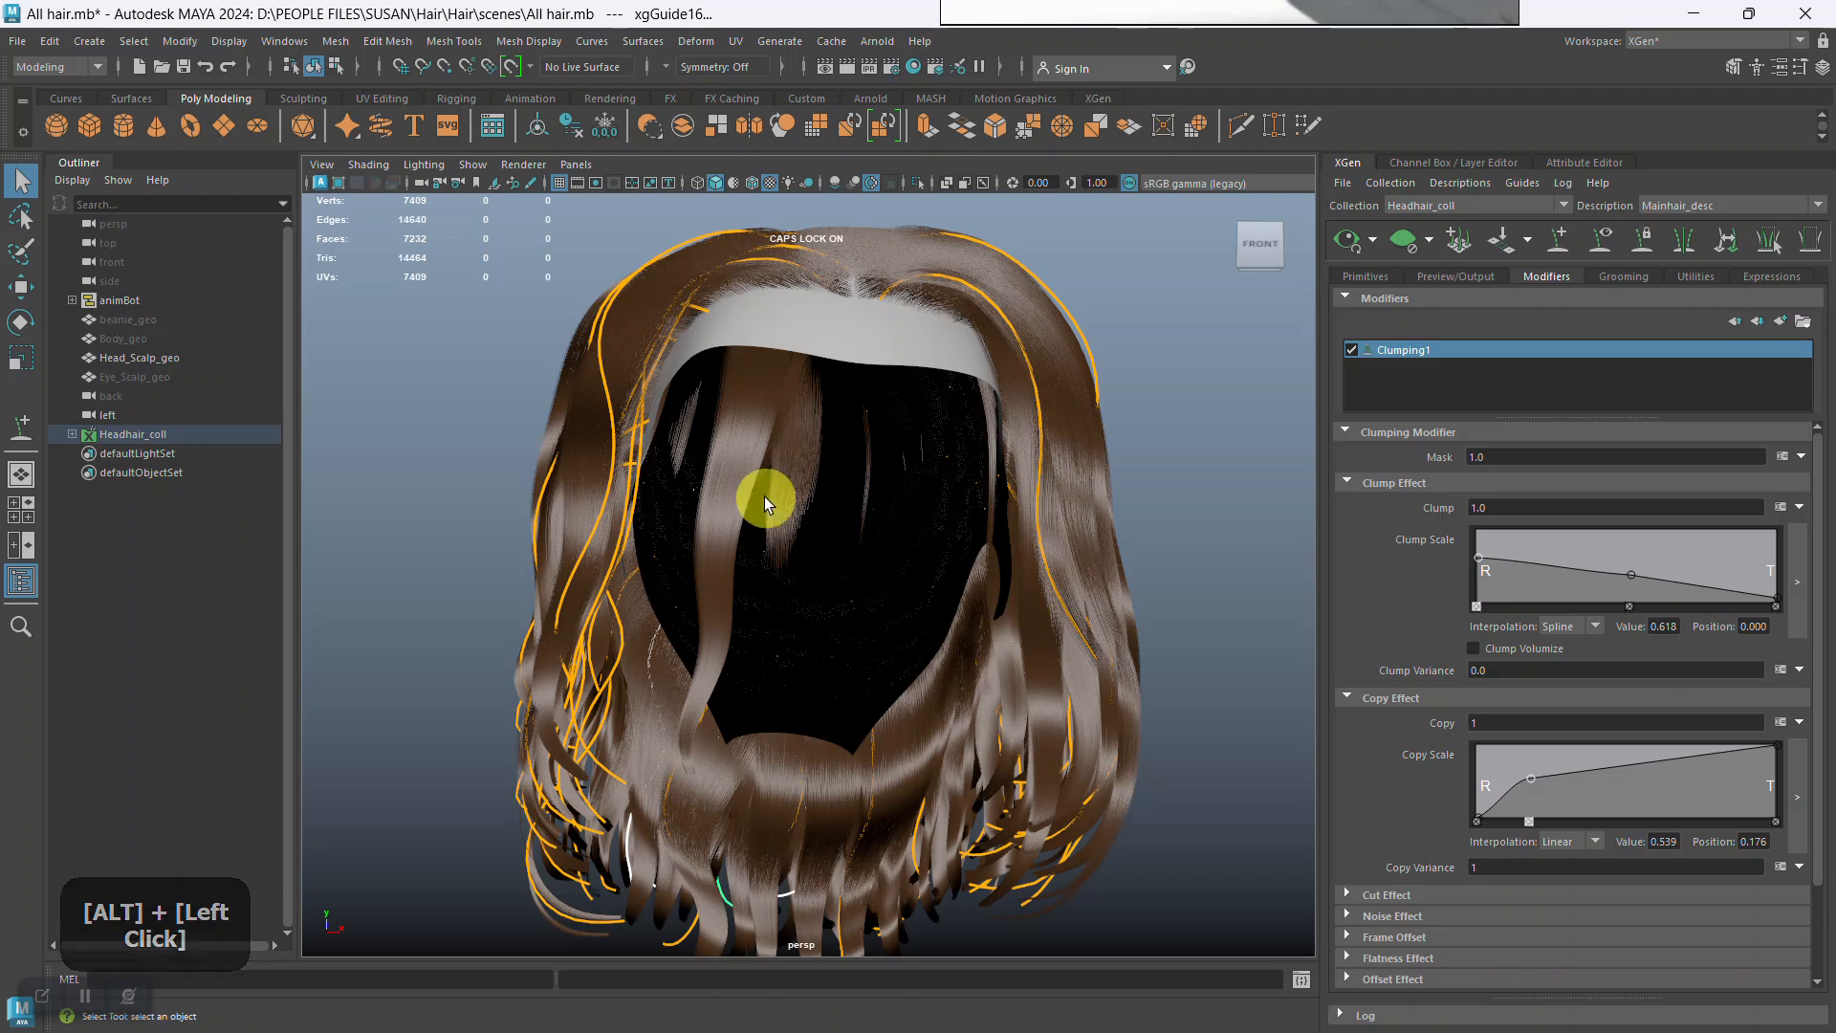
left_click_drag(951, 532, 954, 534)
left_click_drag(1237, 635, 986, 674, "alt")
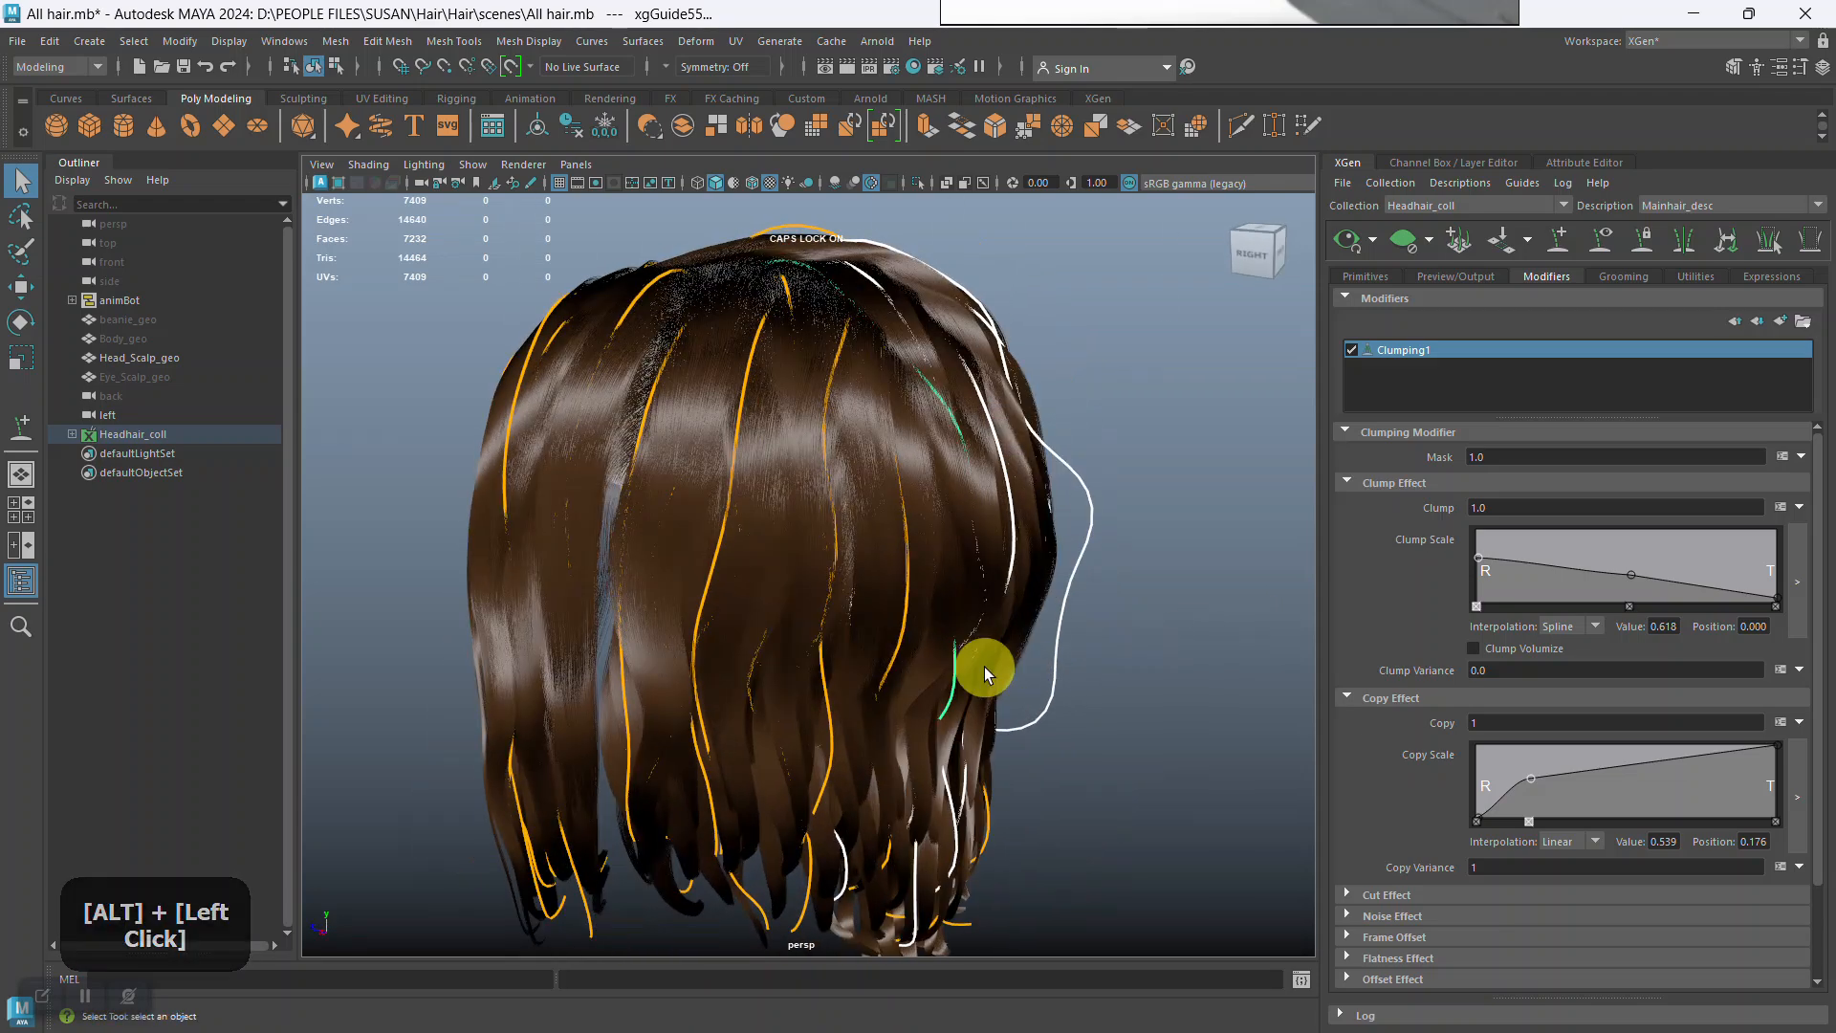
key("e")
middle_click_drag(852, 348, 897, 516, "alt")
left_click_drag(897, 516, 931, 554, "alt")
left_click_drag(847, 428, 840, 422)
left_click_drag(1042, 527, 1336, 266, "alt")
left_click(1347, 240)
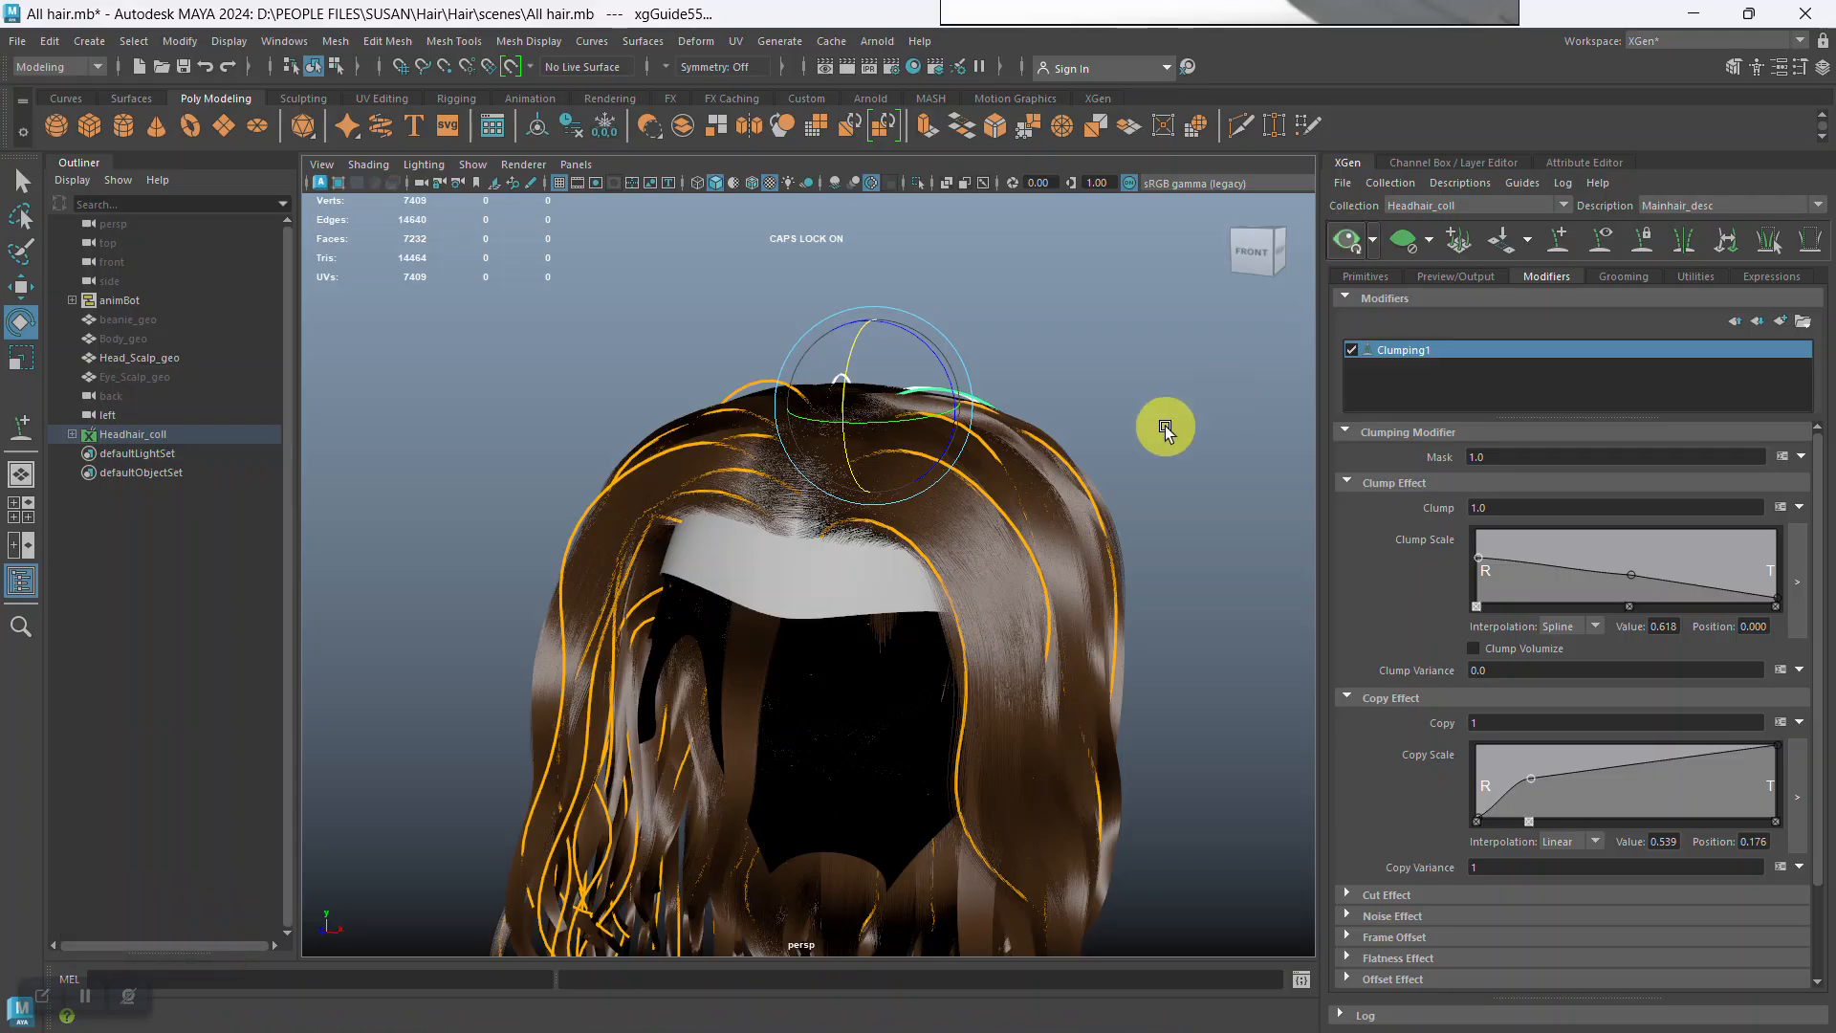
Examine the refreshed hair from the front and side, looking for clumps still crossing the face opening.
left_click_drag(956, 564, 1001, 554, "alt")
middle_click_drag(1001, 553, 1016, 622, "alt")
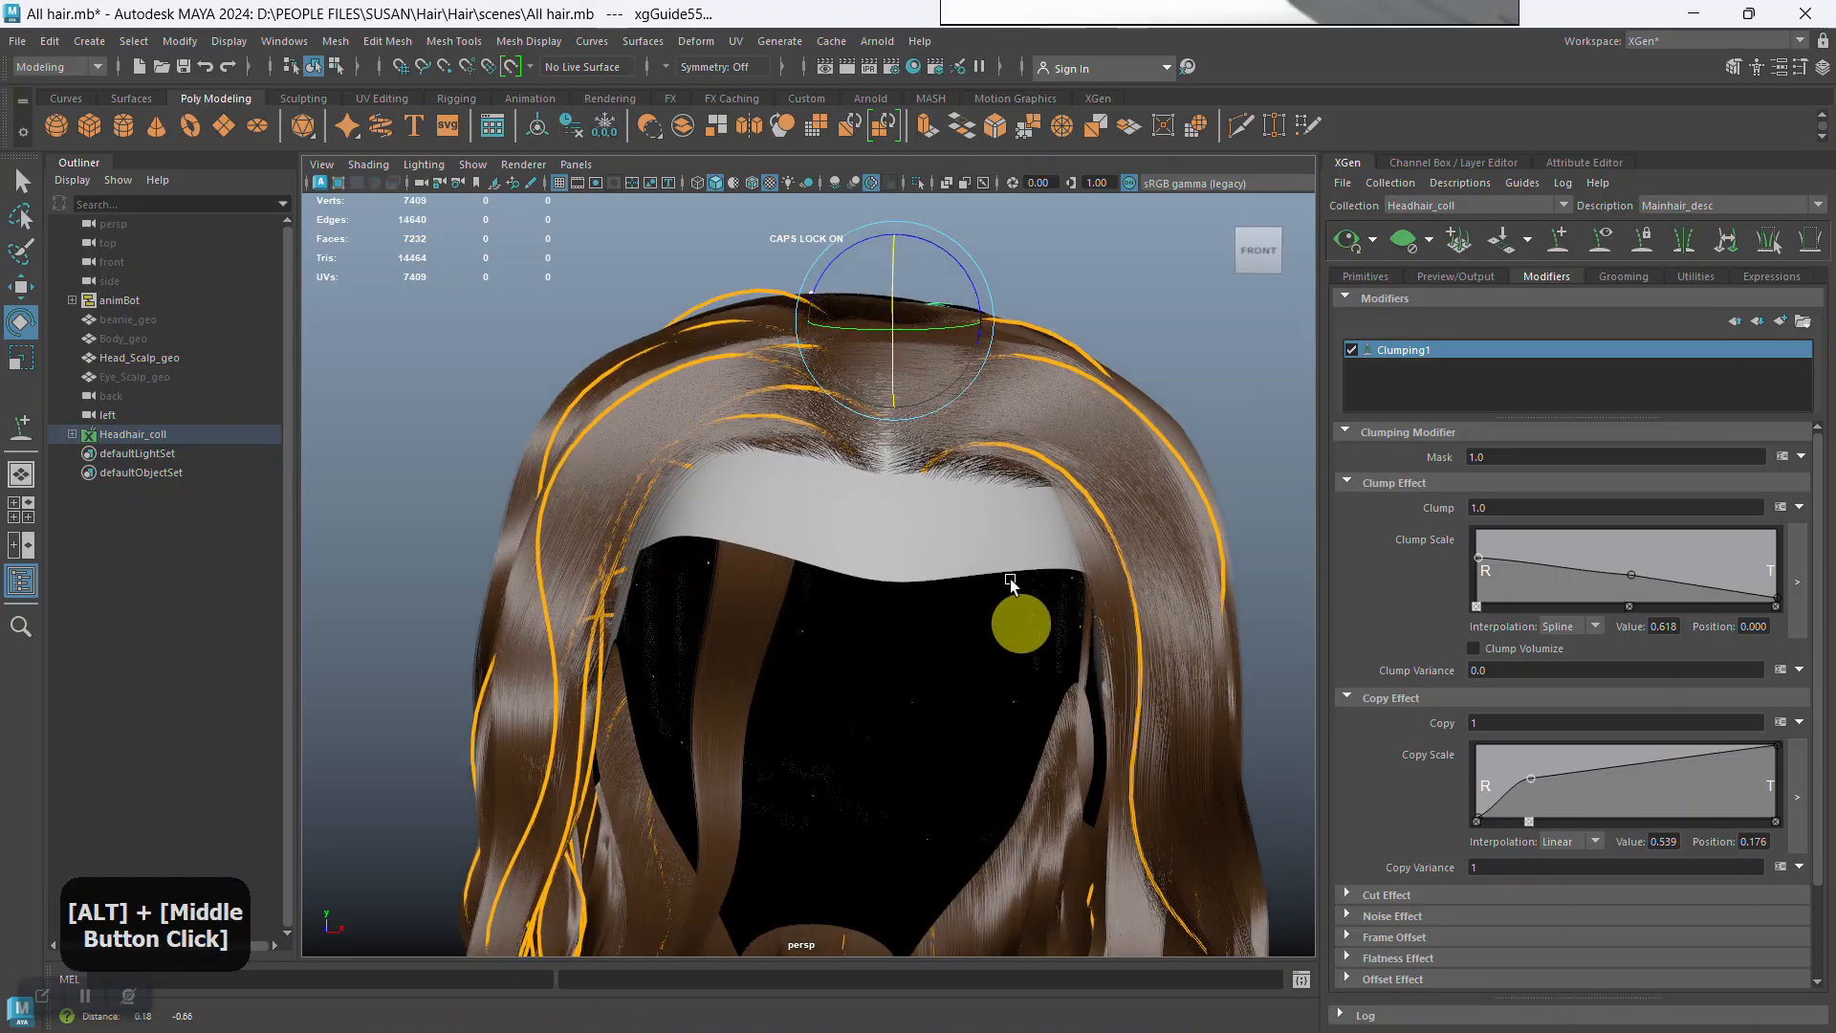
left_click_drag(1017, 623, 938, 496, "alt")
right_click_drag(939, 497, 939, 640, "alt")
left_click_drag(938, 640, 818, 478, "alt")
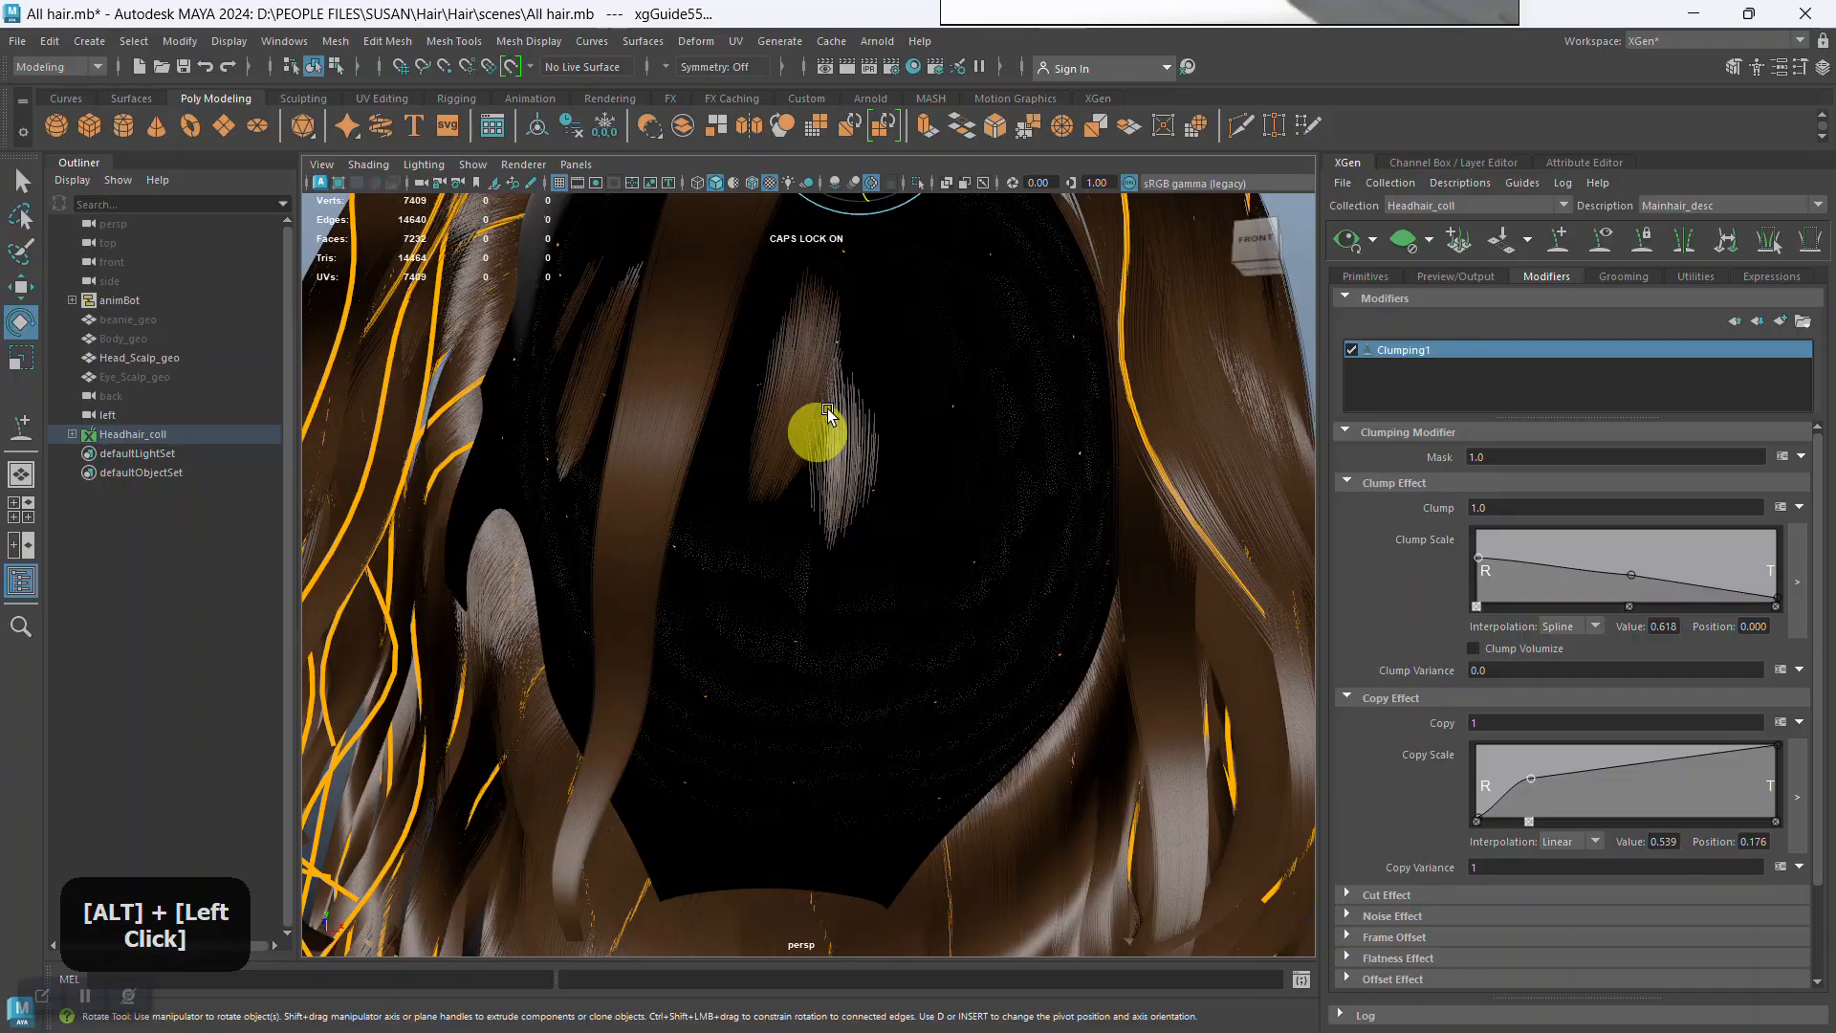
right_click_drag(935, 514, 815, 461, "alt")
left_click_drag(814, 461, 860, 475, "alt")
middle_click_drag(860, 476, 1214, 484, "alt")
right_click_drag(1214, 484, 747, 460, "alt")
Select all guides, sculpt those bulging at the back of the head with an enlarged Sculpt Guides brush, and update the preview.
left_click_drag(938, 706, 1094, 779)
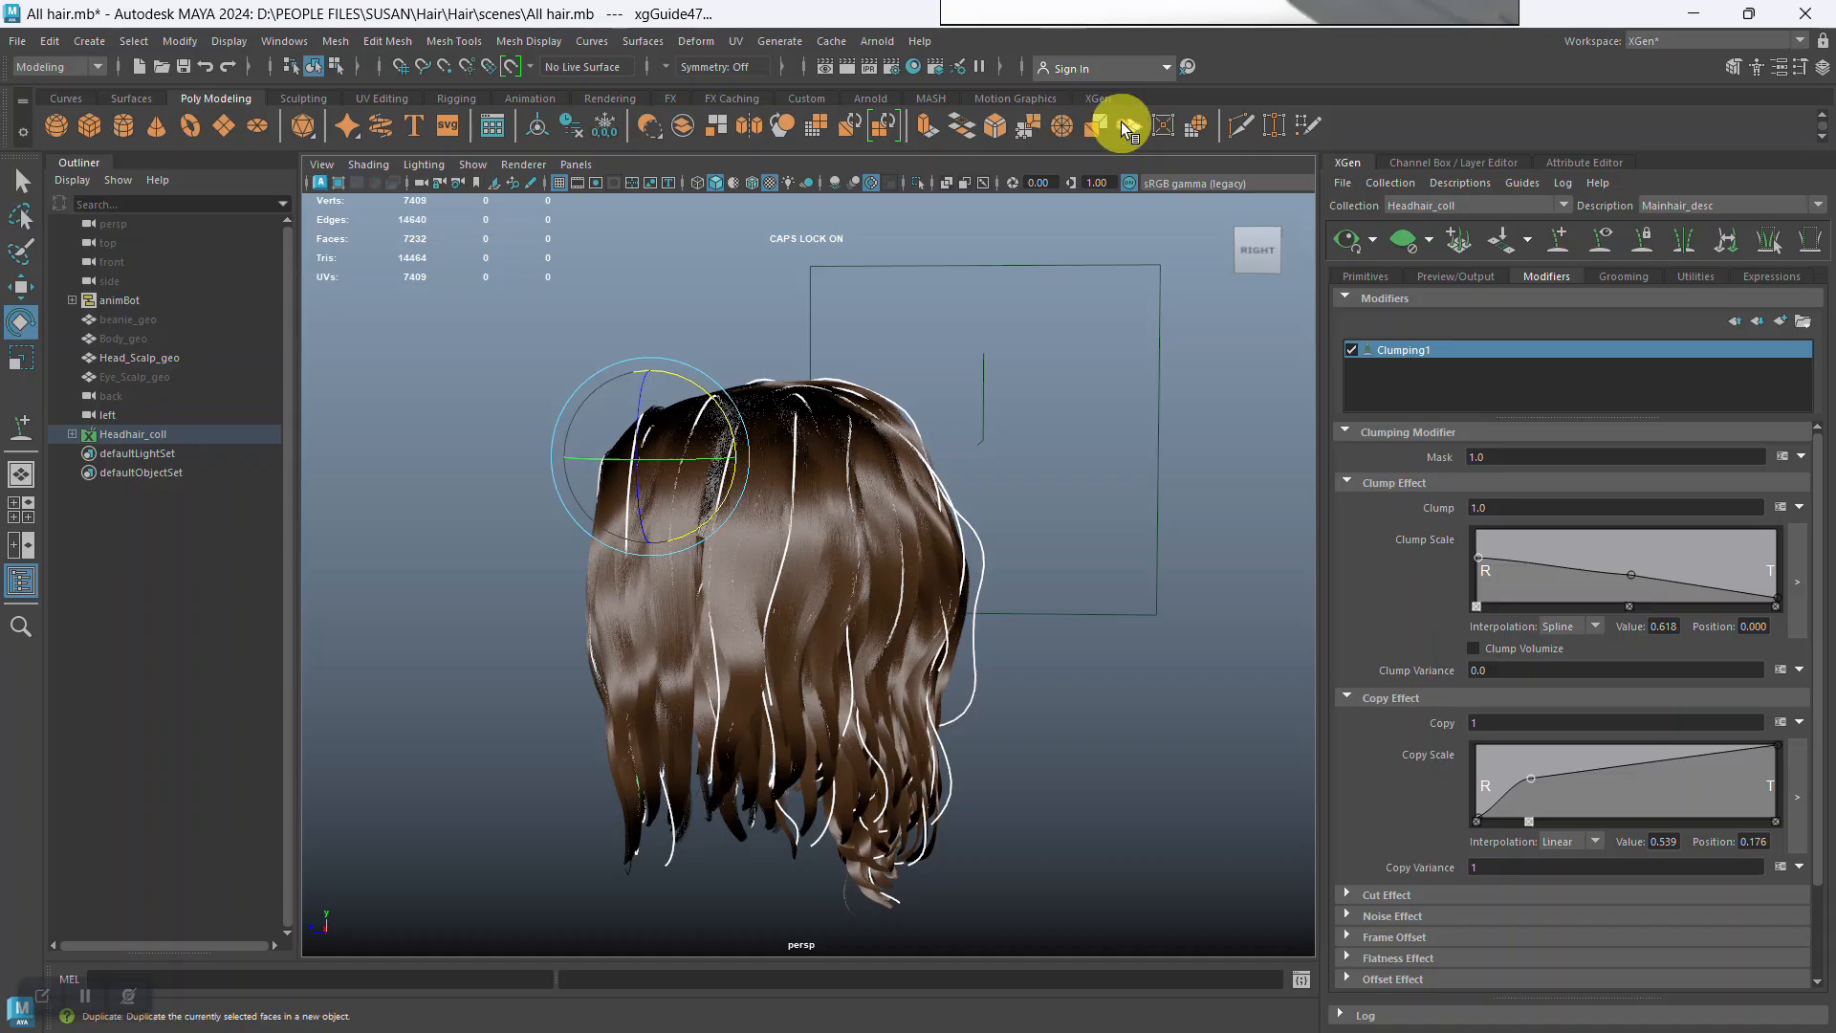
left_click(1093, 99)
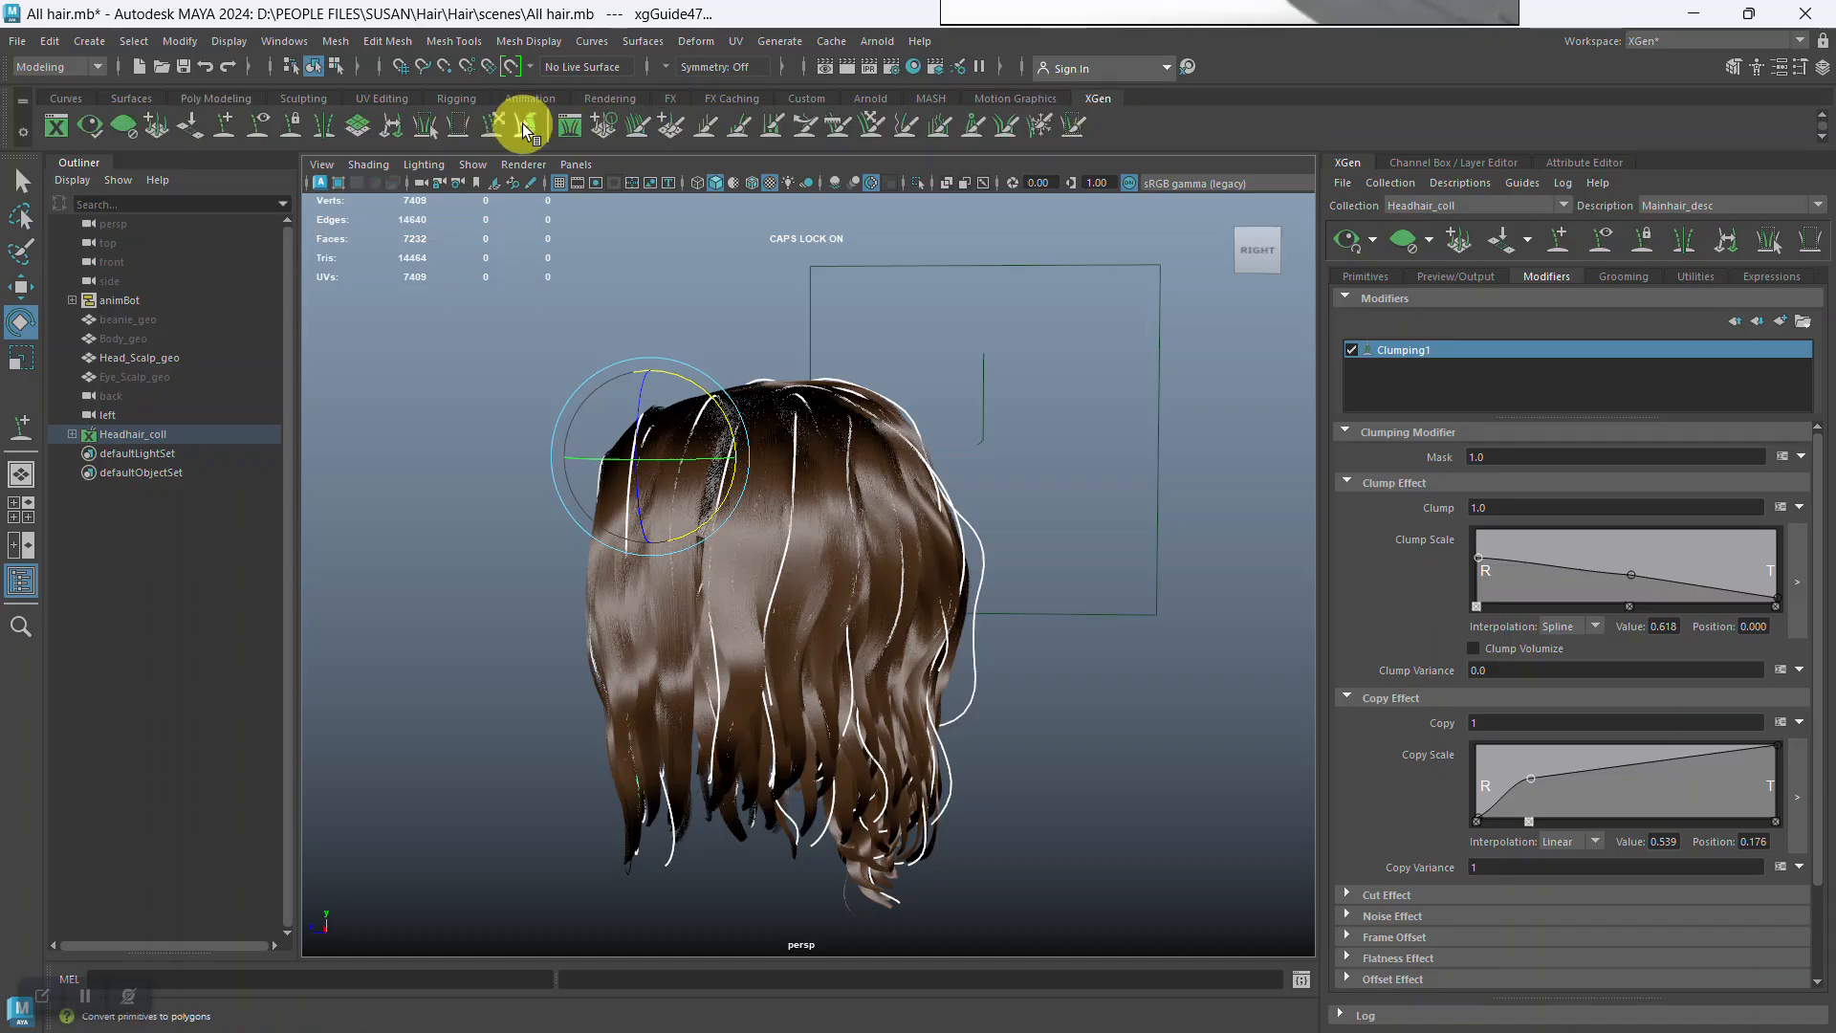
middle_click_drag(1058, 138, 1088, 134)
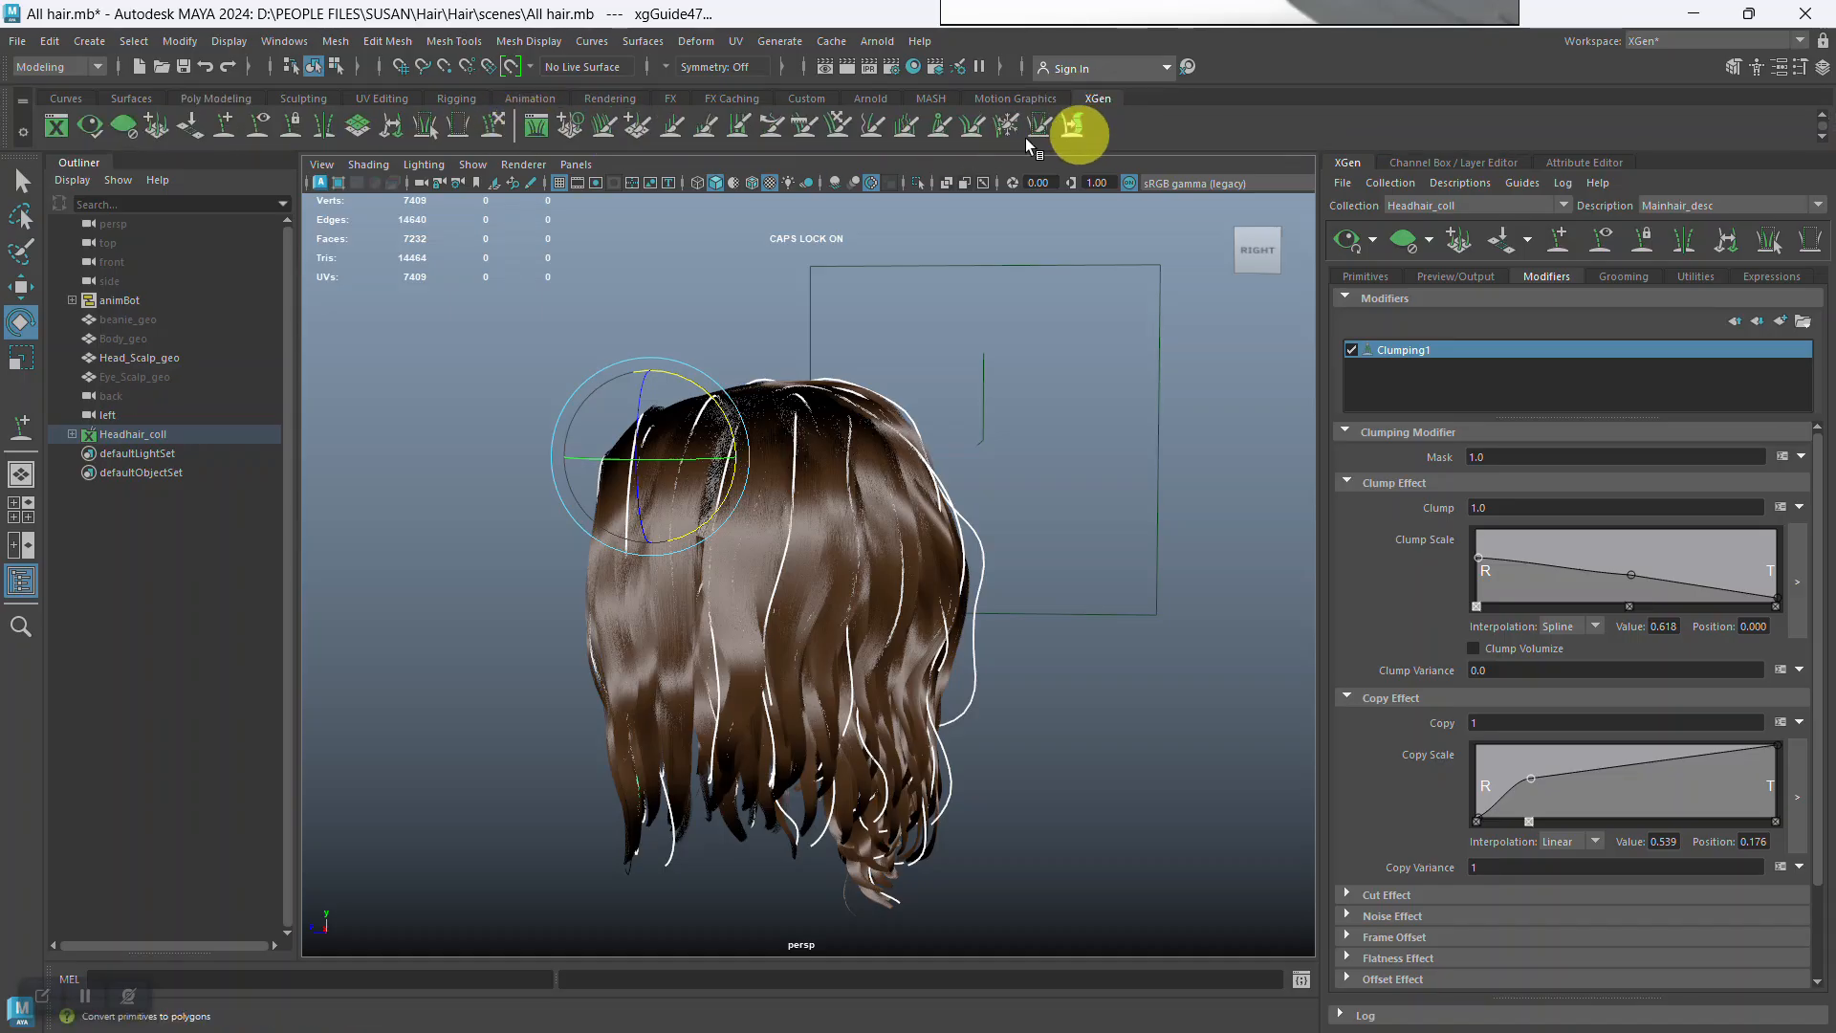
left_click(492, 129)
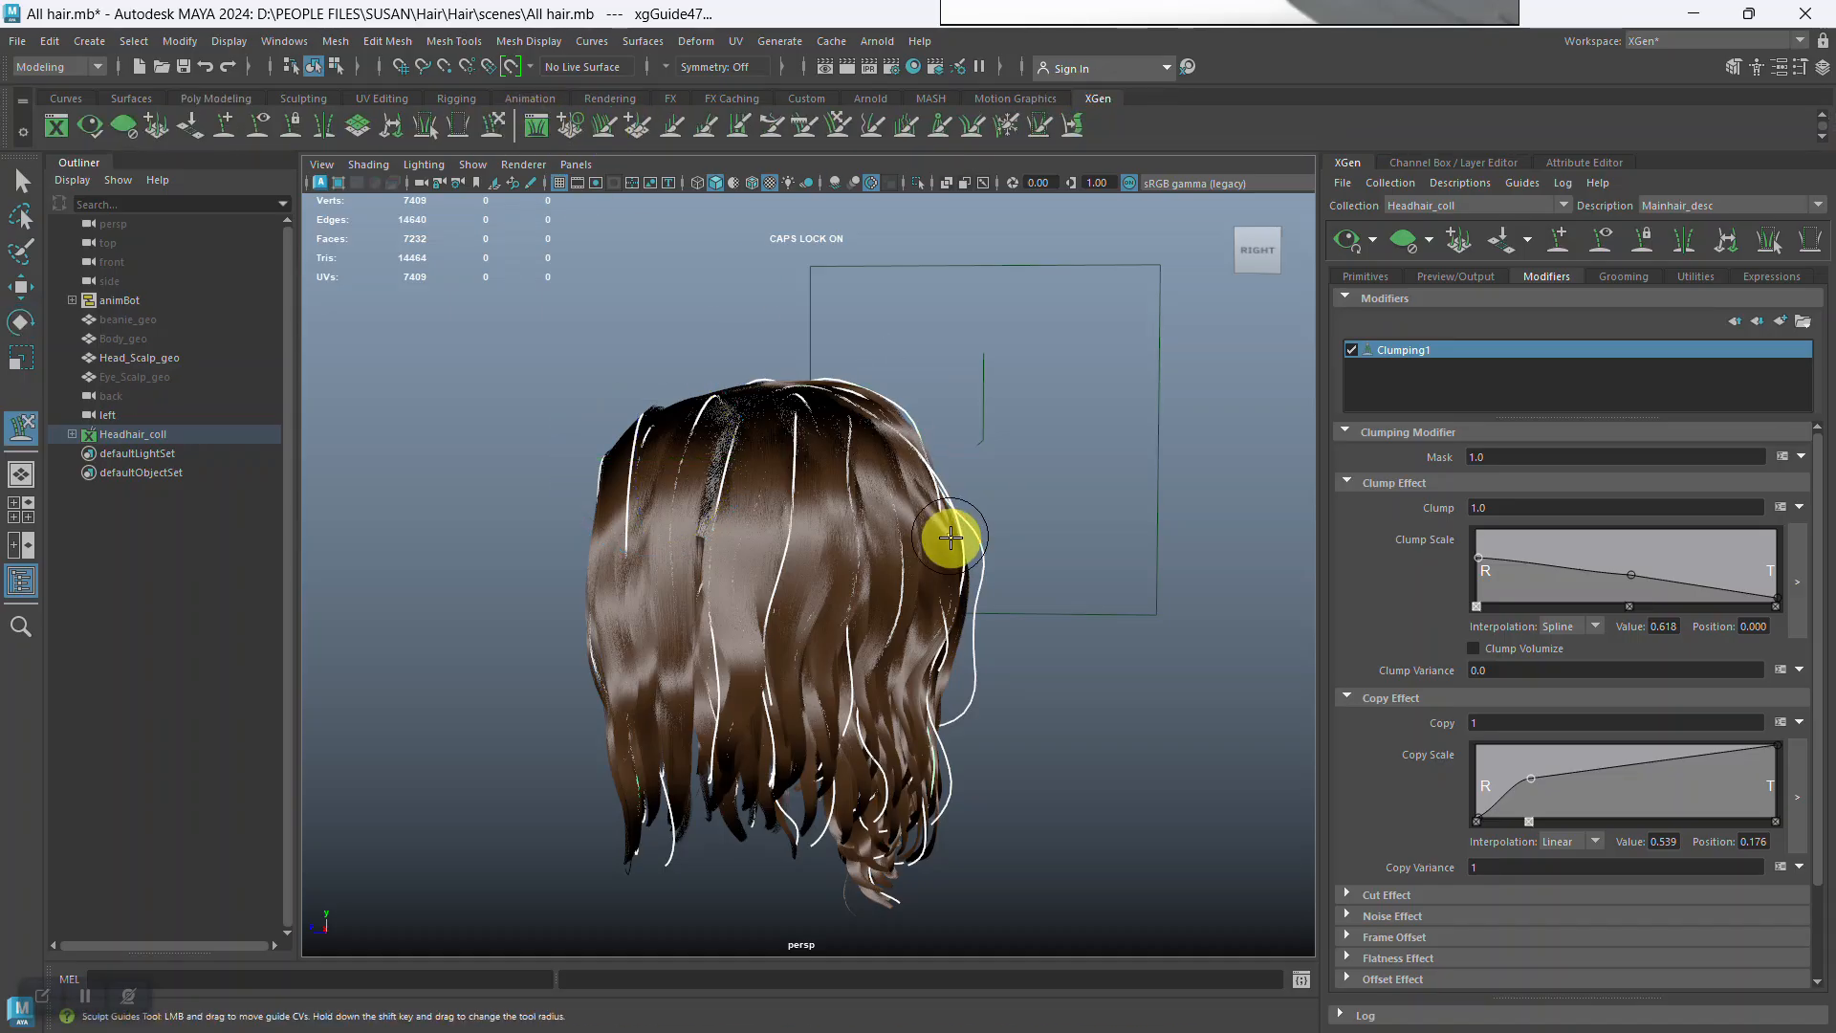
middle_click_drag(902, 539, 929, 551)
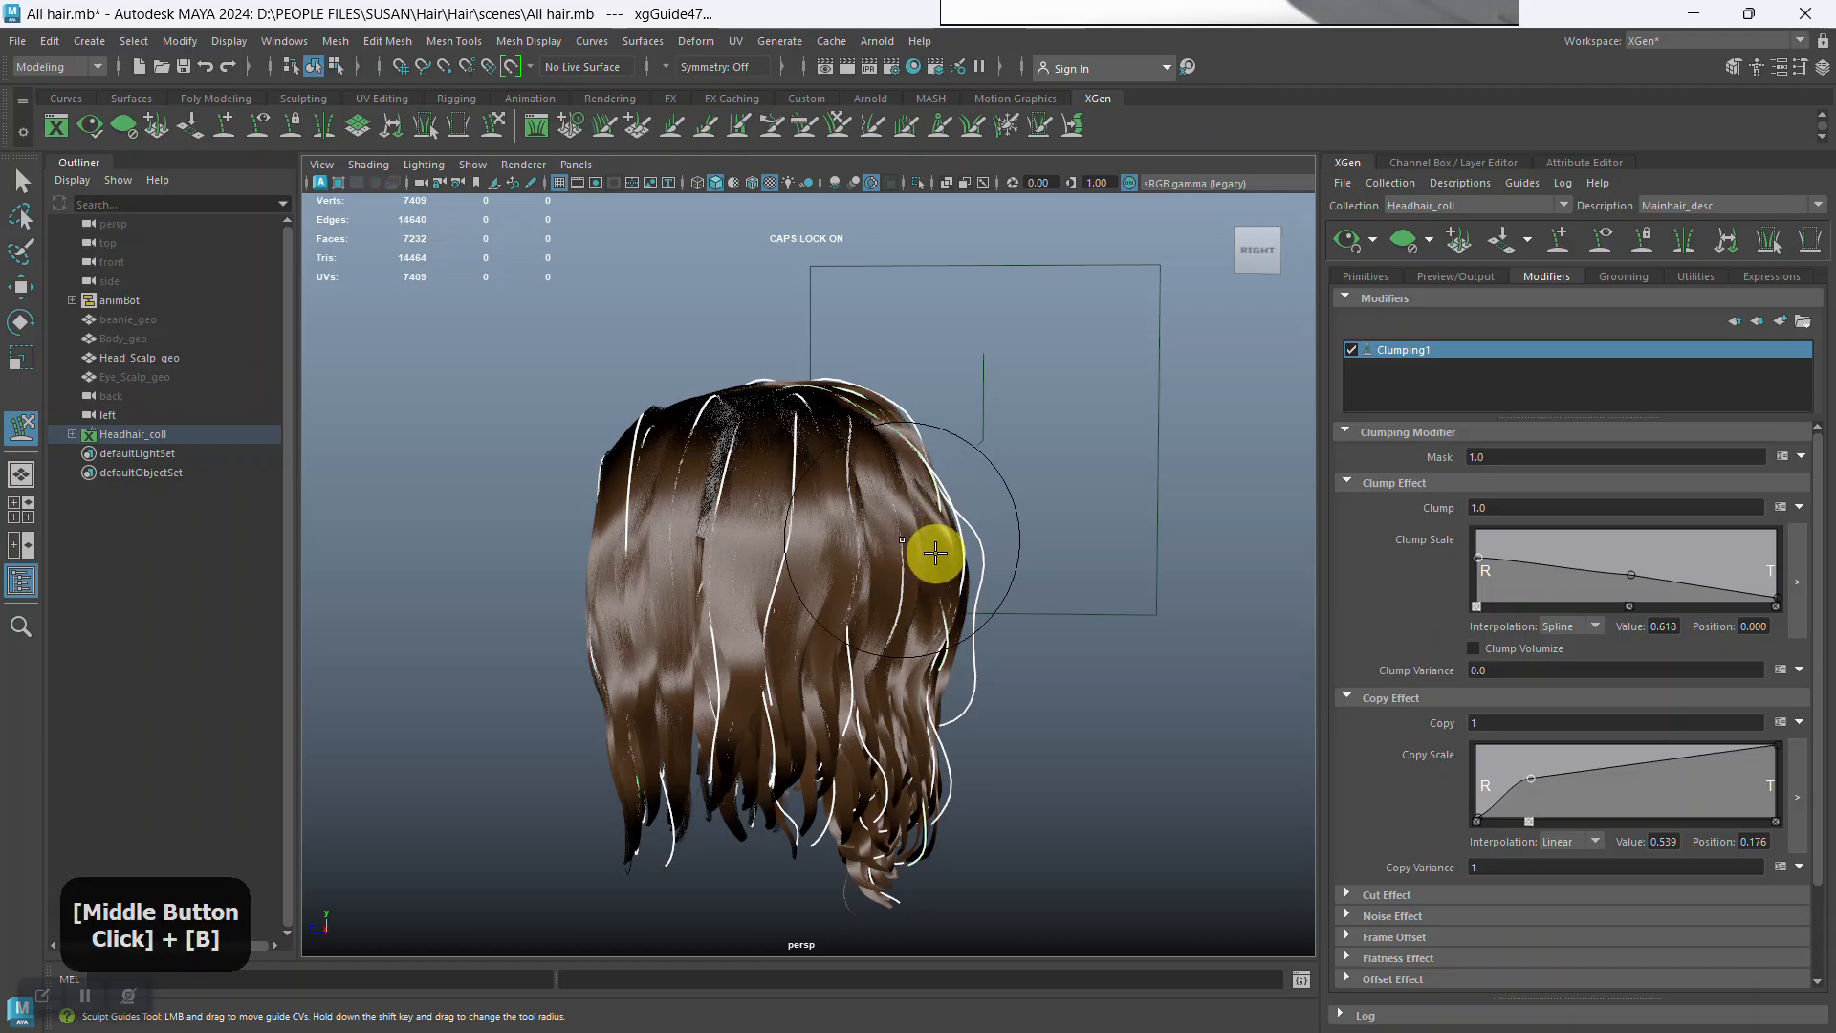
mouse_move(1060, 667)
left_mouse_down("alt")
mouse_move(904, 520)
mouse_move(899, 536)
left_mouse_up("alt")
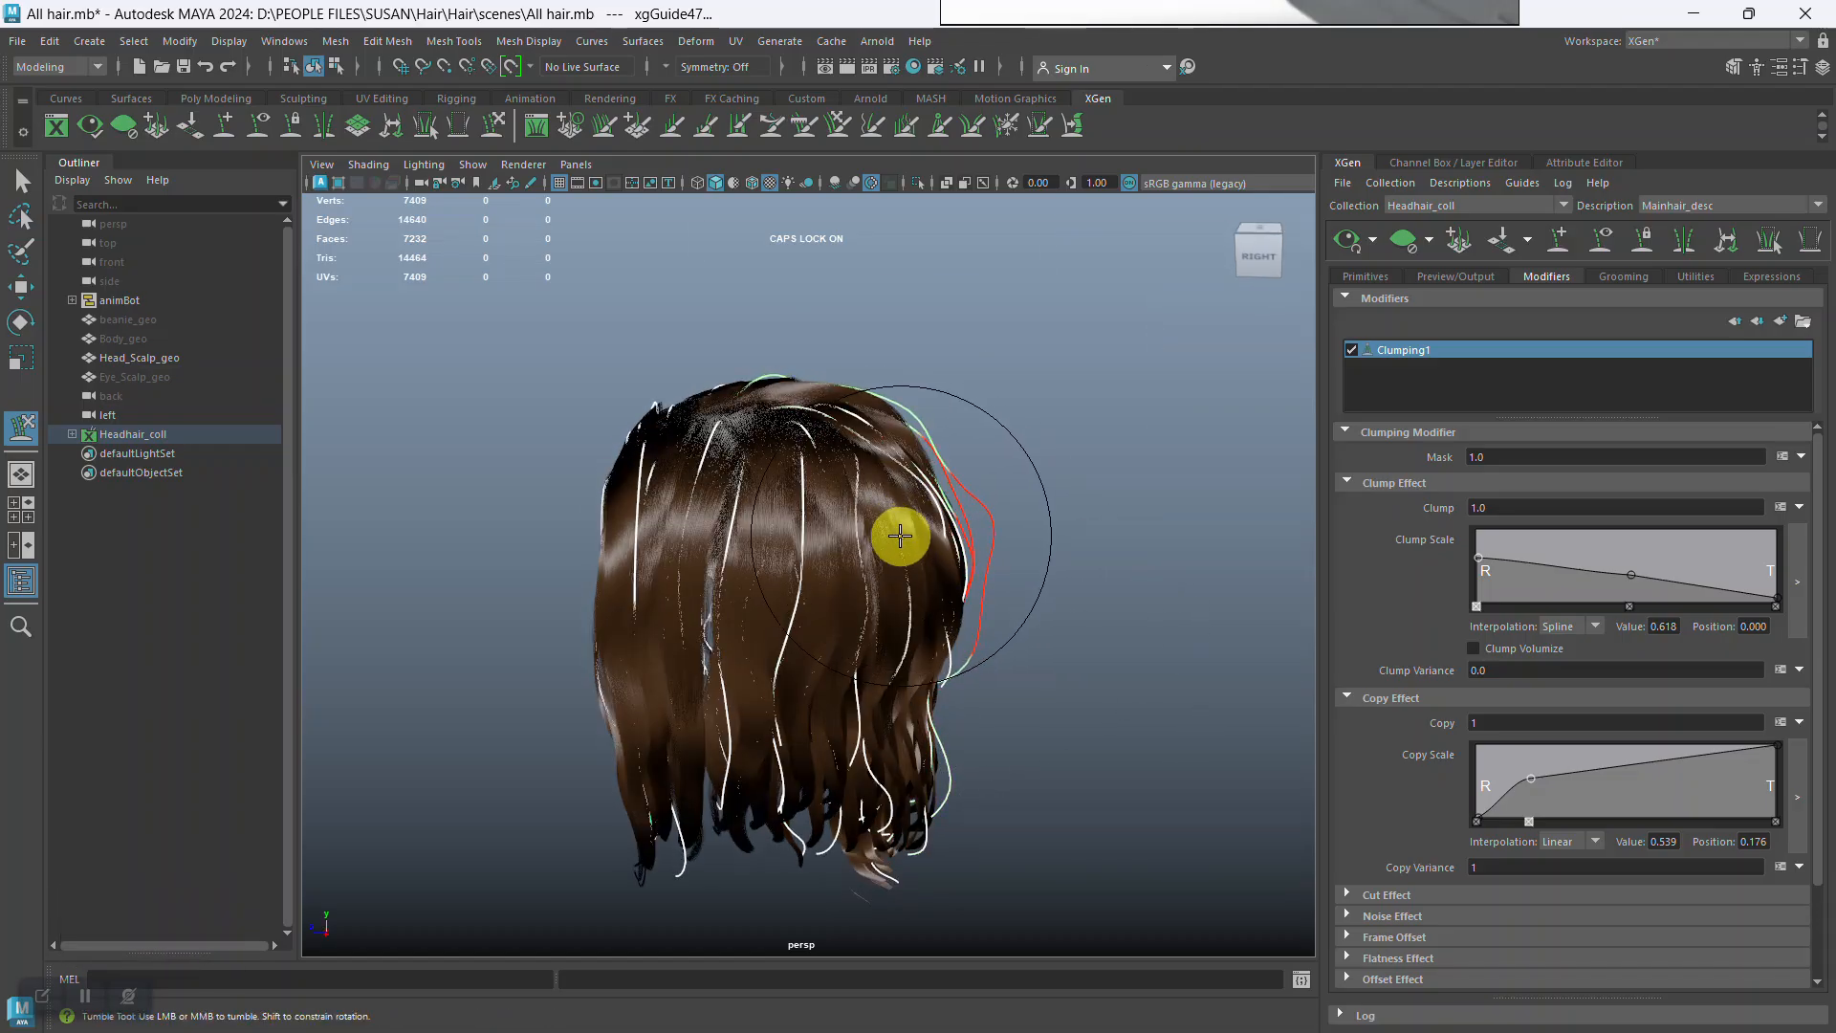
mouse_move(1042, 588)
left_mouse_down("alt")
mouse_move(1070, 628)
mouse_move(883, 513)
mouse_move(1103, 529)
mouse_move(1182, 463)
mouse_move(1275, 463)
mouse_move(893, 500)
left_mouse_up("alt")
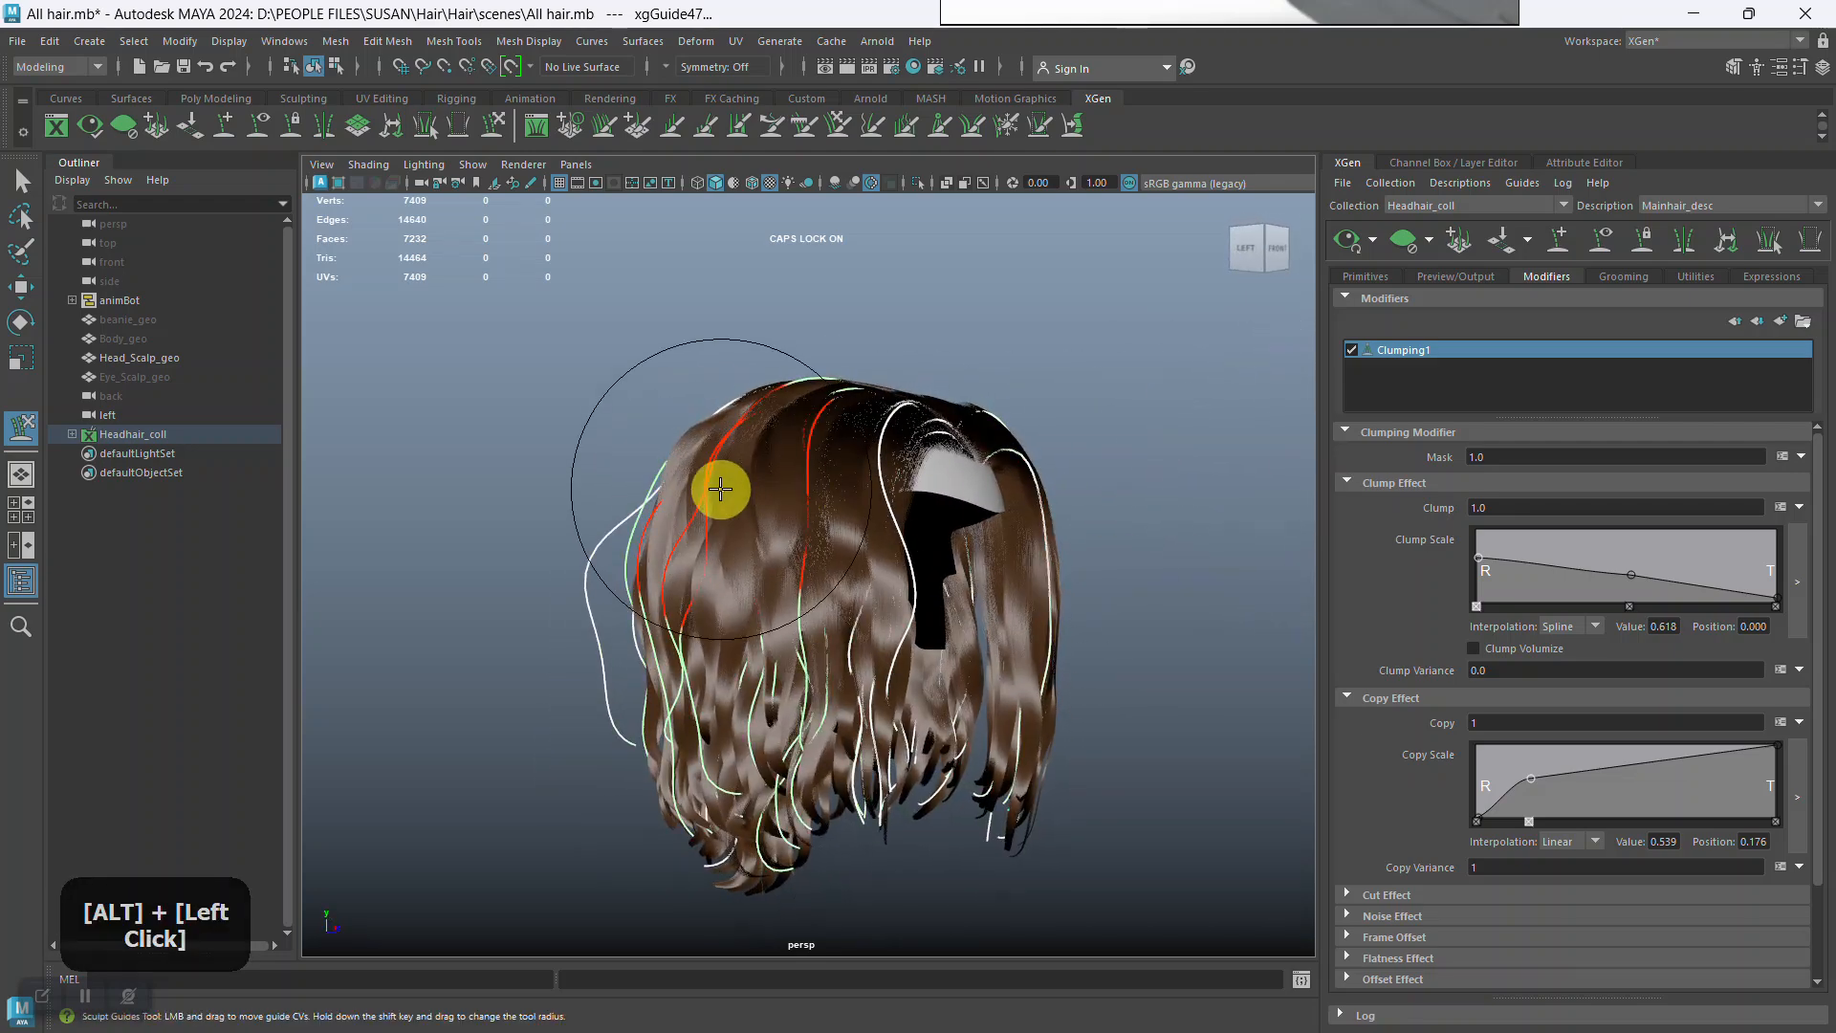
mouse_move(1082, 488)
left_mouse_down("alt")
mouse_move(972, 488)
mouse_move(1331, 266)
left_mouse_up("alt")
left_click(1349, 239)
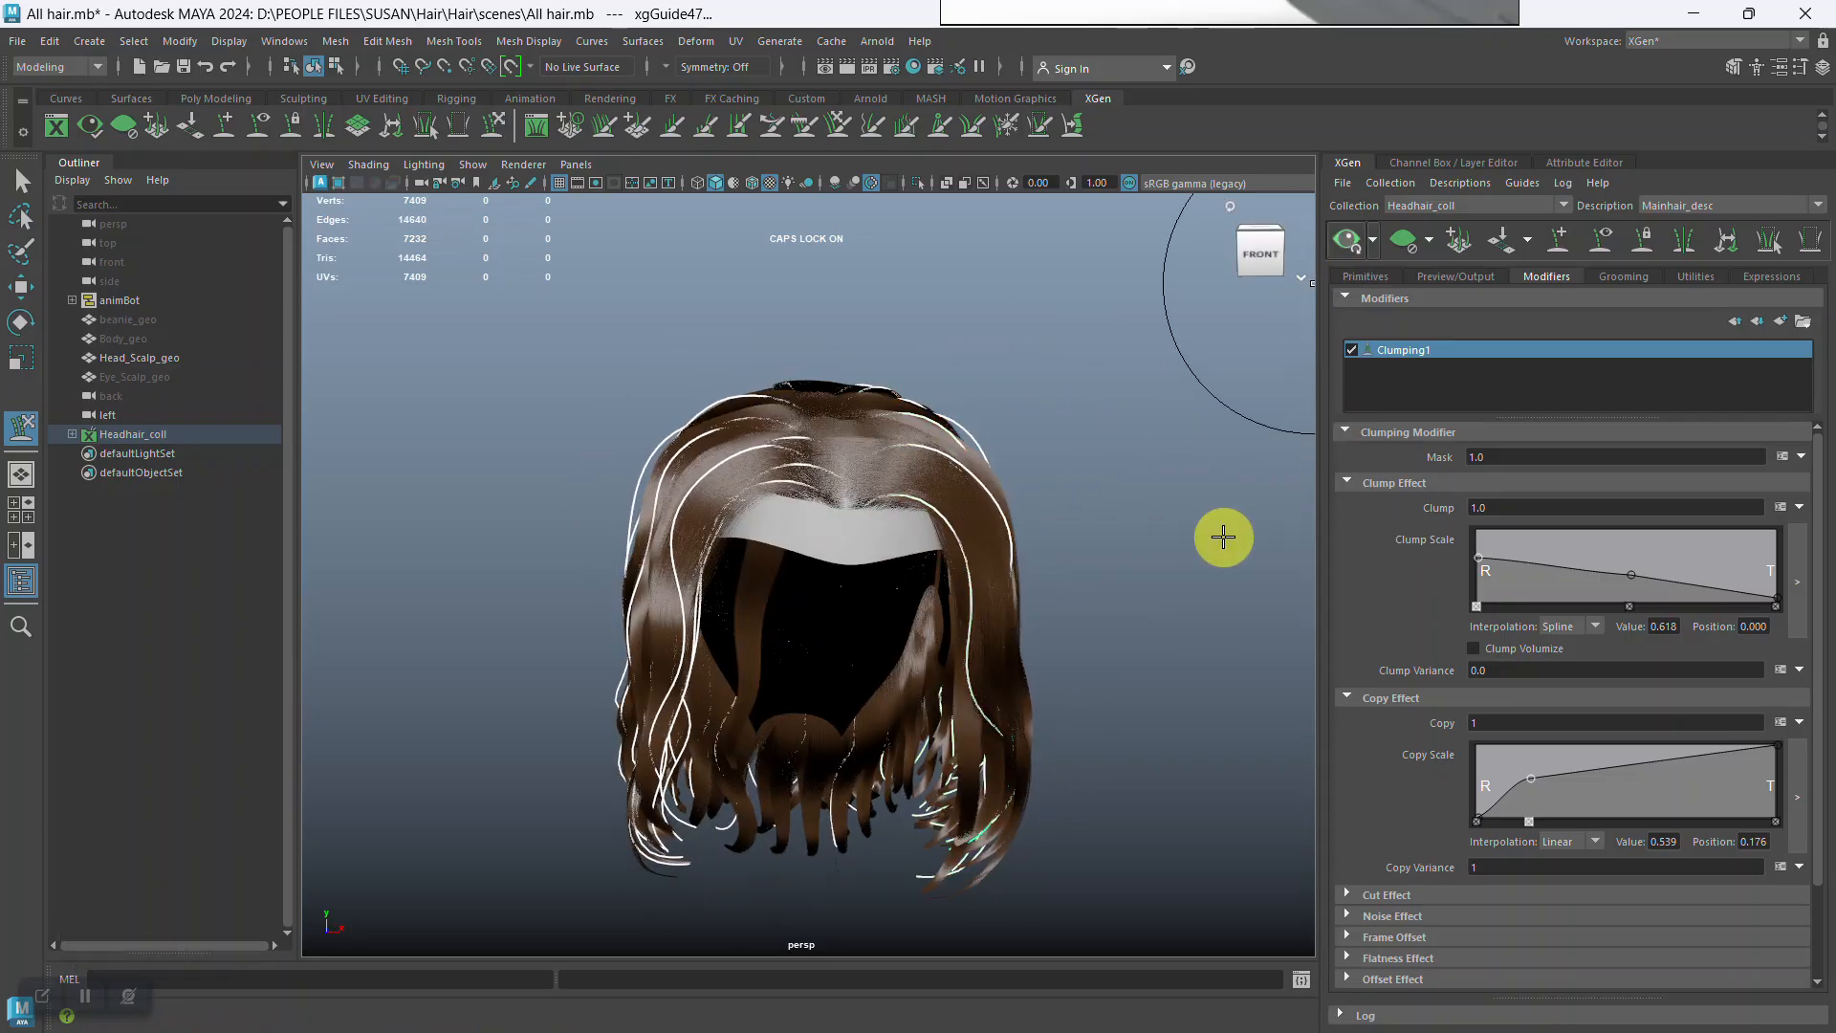
Enlarge the Sculpt Guides brush and reshape the guides along the side of the front hair.
mouse_move(1133, 548)
left_mouse_down("alt")
mouse_move(1157, 606)
mouse_move(1148, 537)
left_mouse_up("alt")
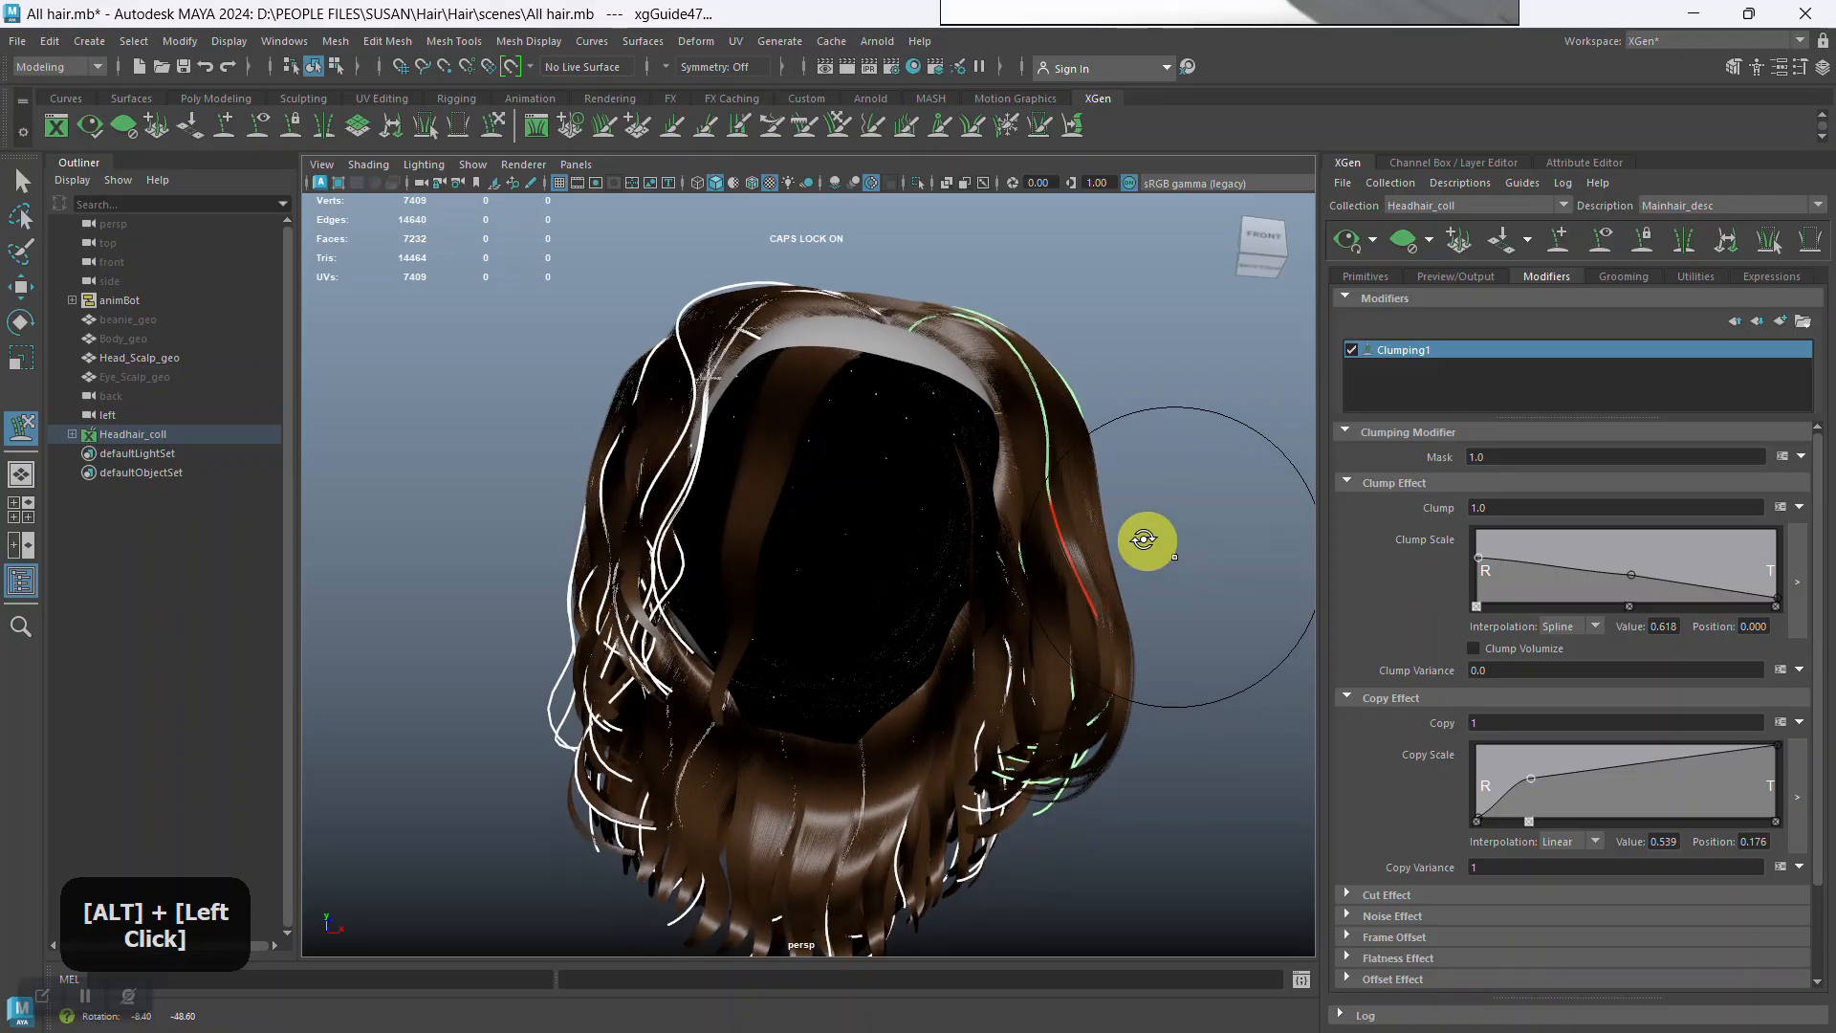
right_click_drag(1148, 536, 1001, 611, "alt")
left_click_drag(1001, 611, 970, 620, "alt")
right_click_drag(969, 619, 975, 685, "alt")
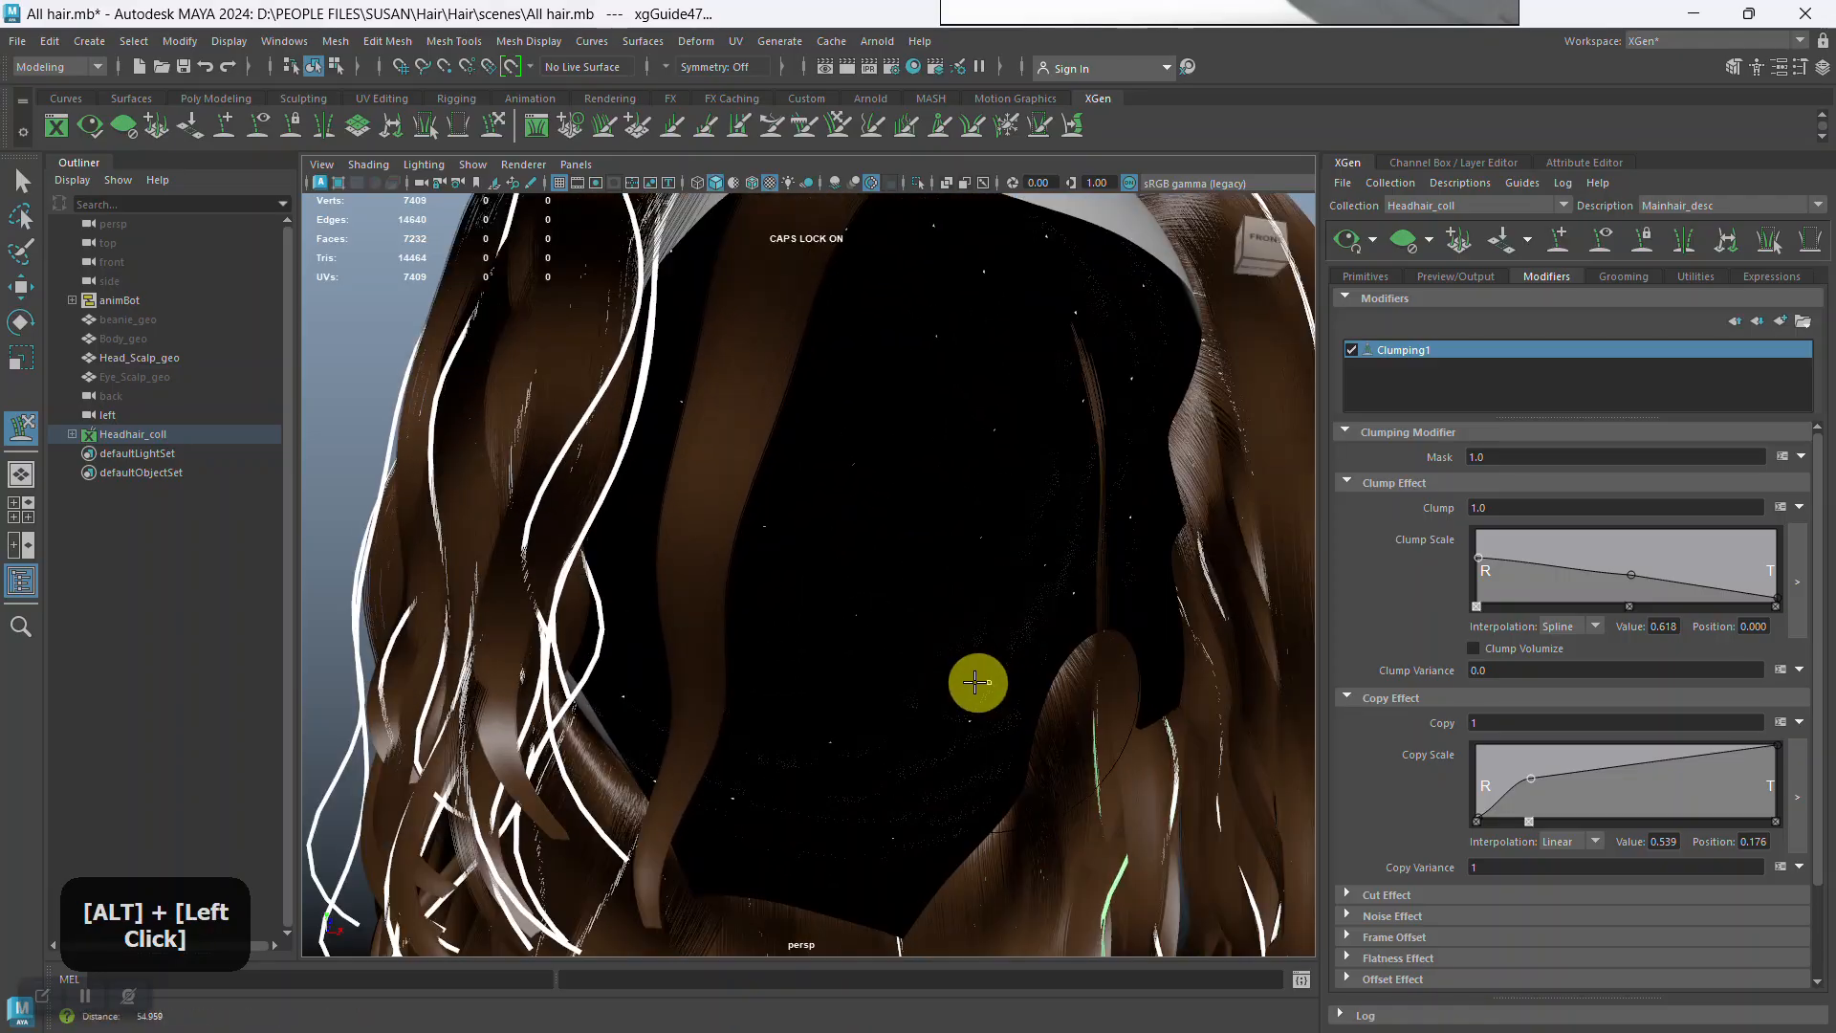
left_click_drag(975, 685, 1089, 457, "alt")
mouse_move(1094, 545)
left_mouse_down("alt")
mouse_move(989, 479)
mouse_move(955, 586)
mouse_move(1082, 536)
left_mouse_up("alt")
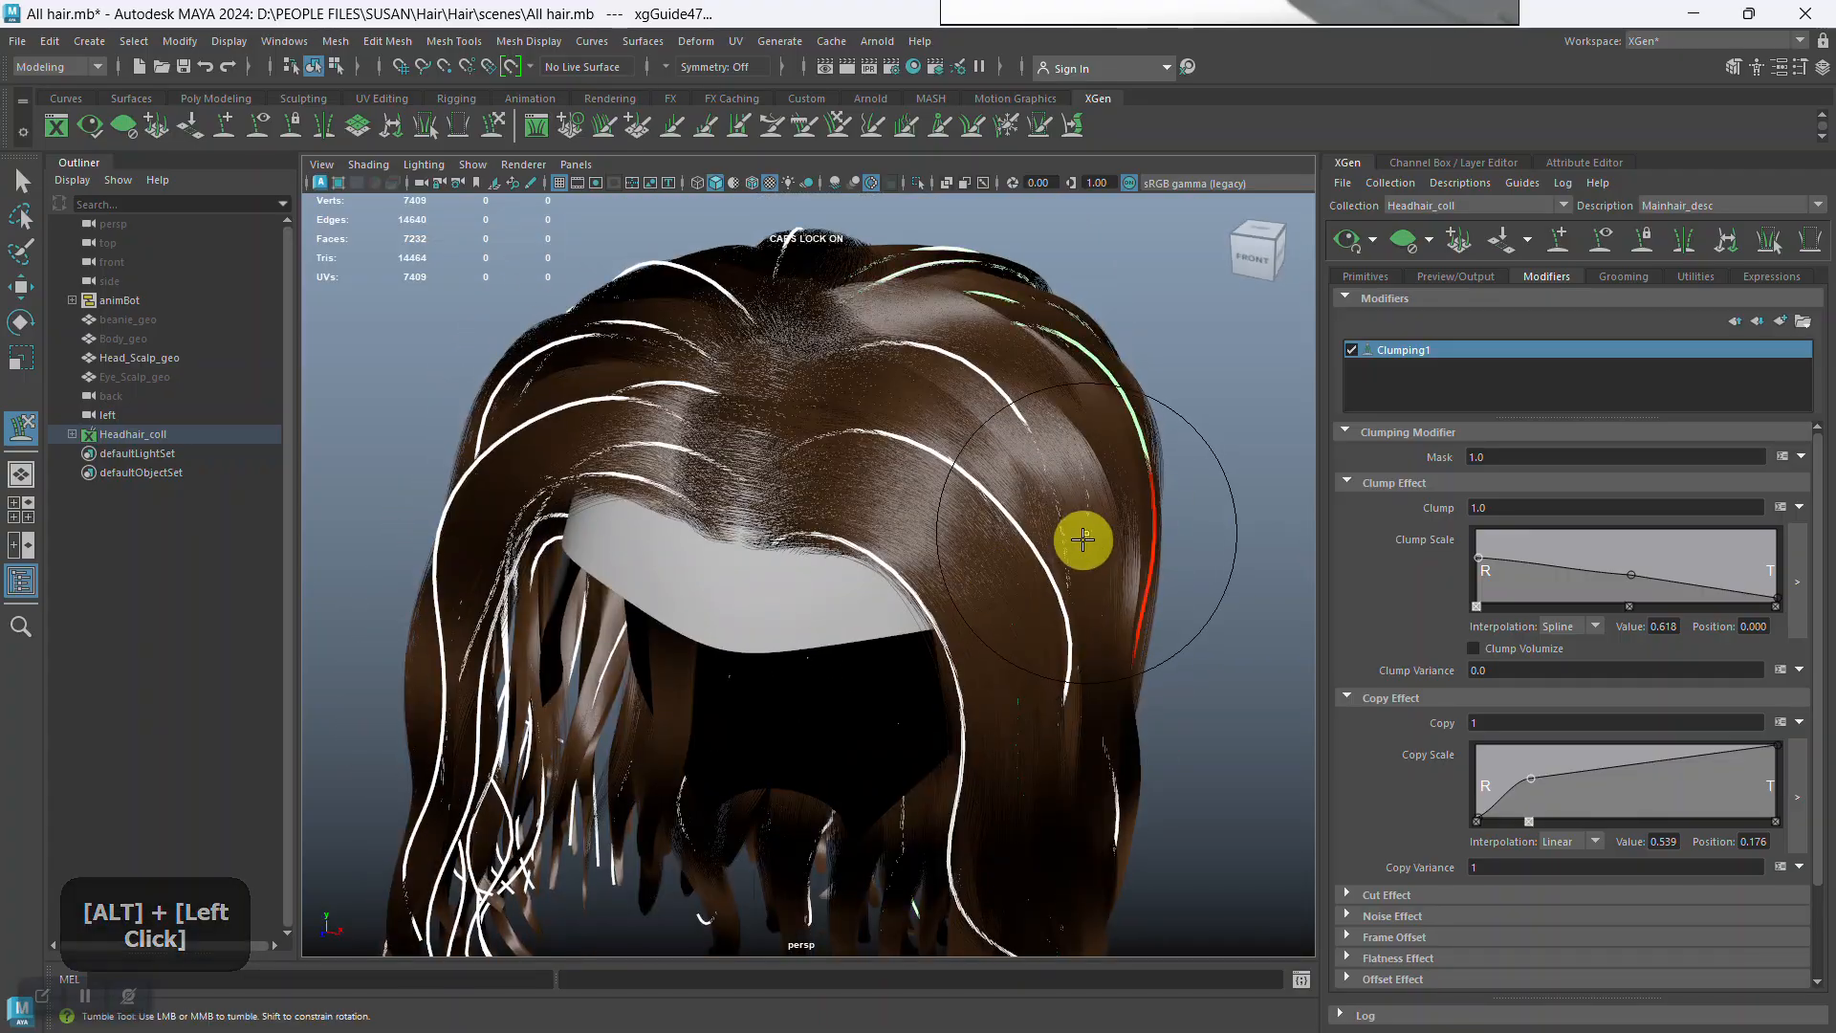
middle_click_drag(1041, 529, 1065, 534)
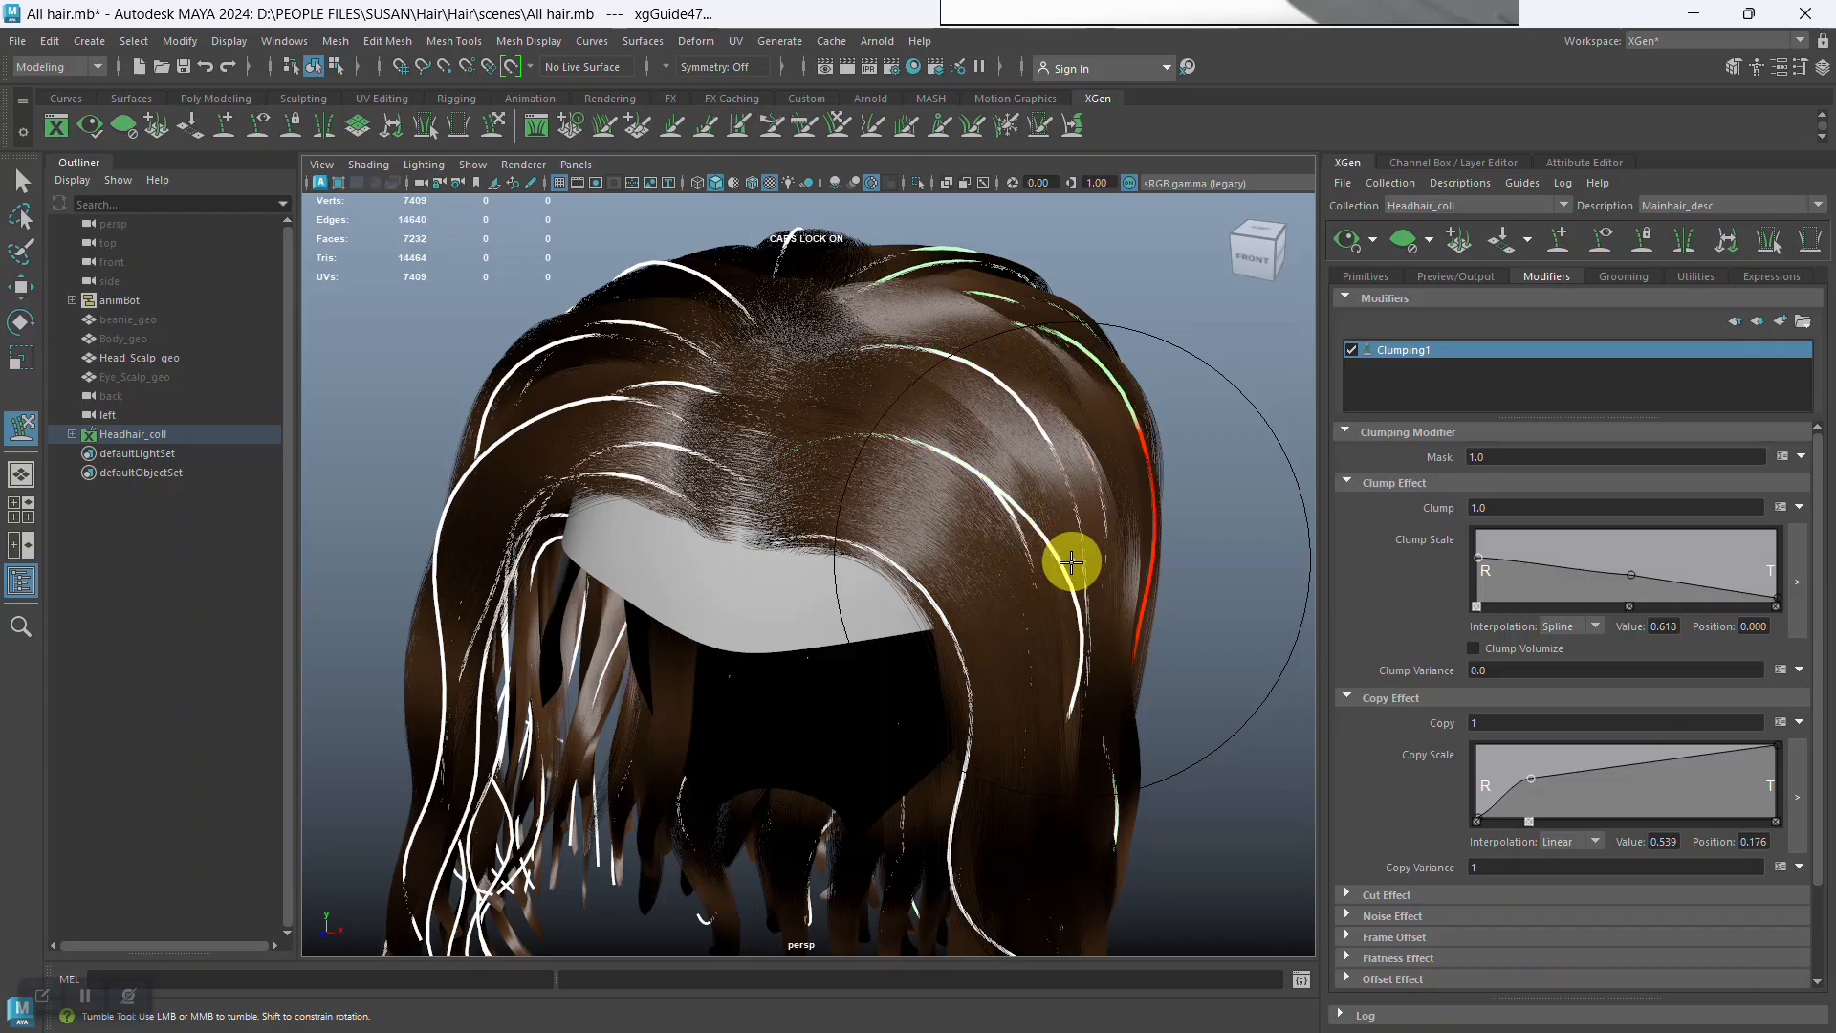
left_click_drag(1071, 559, 1089, 549, "alt")
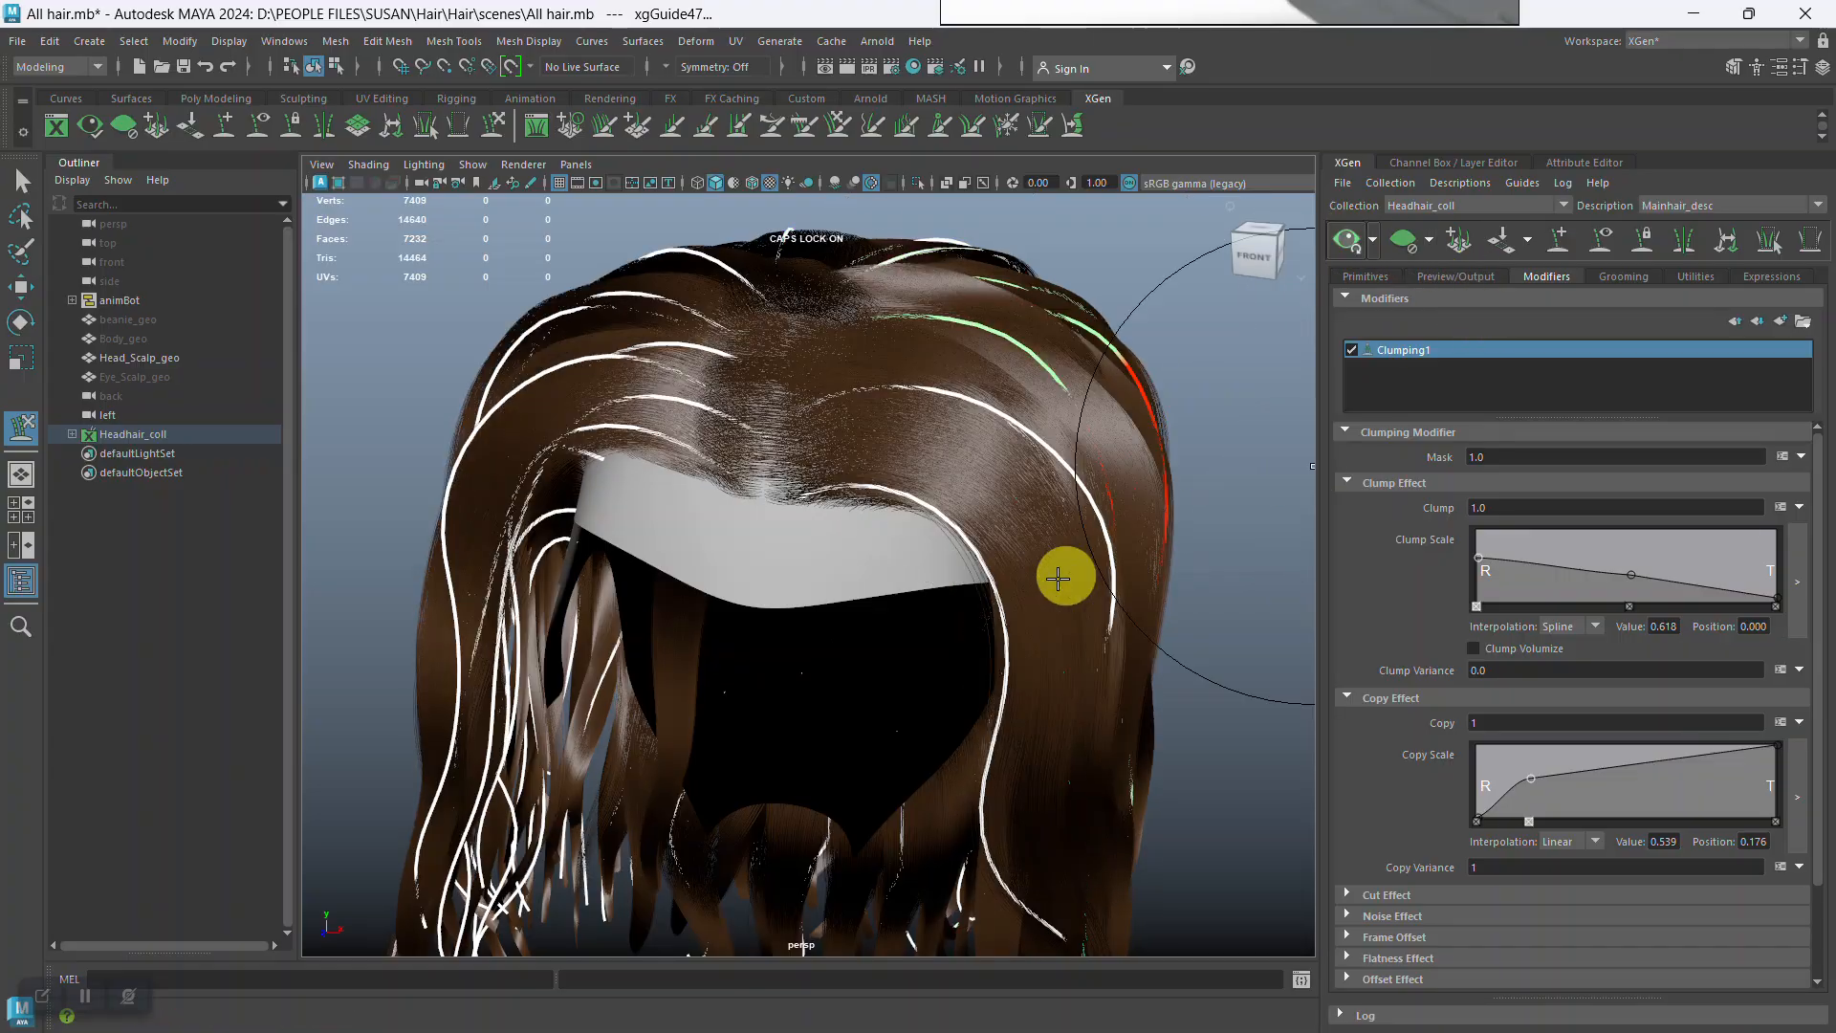
Check the front for strands crossing the face opening, return to selection mode and clear the guide selection.
left_click_drag(1053, 644, 1099, 554, "alt")
right_click_drag(1099, 554, 1069, 556, "alt")
left_click_drag(1068, 556, 844, 603, "alt")
middle_click_drag(845, 602, 787, 507, "alt")
right_click_drag(787, 508, 89, 311, "alt")
left_click(19, 180)
left_click(699, 445)
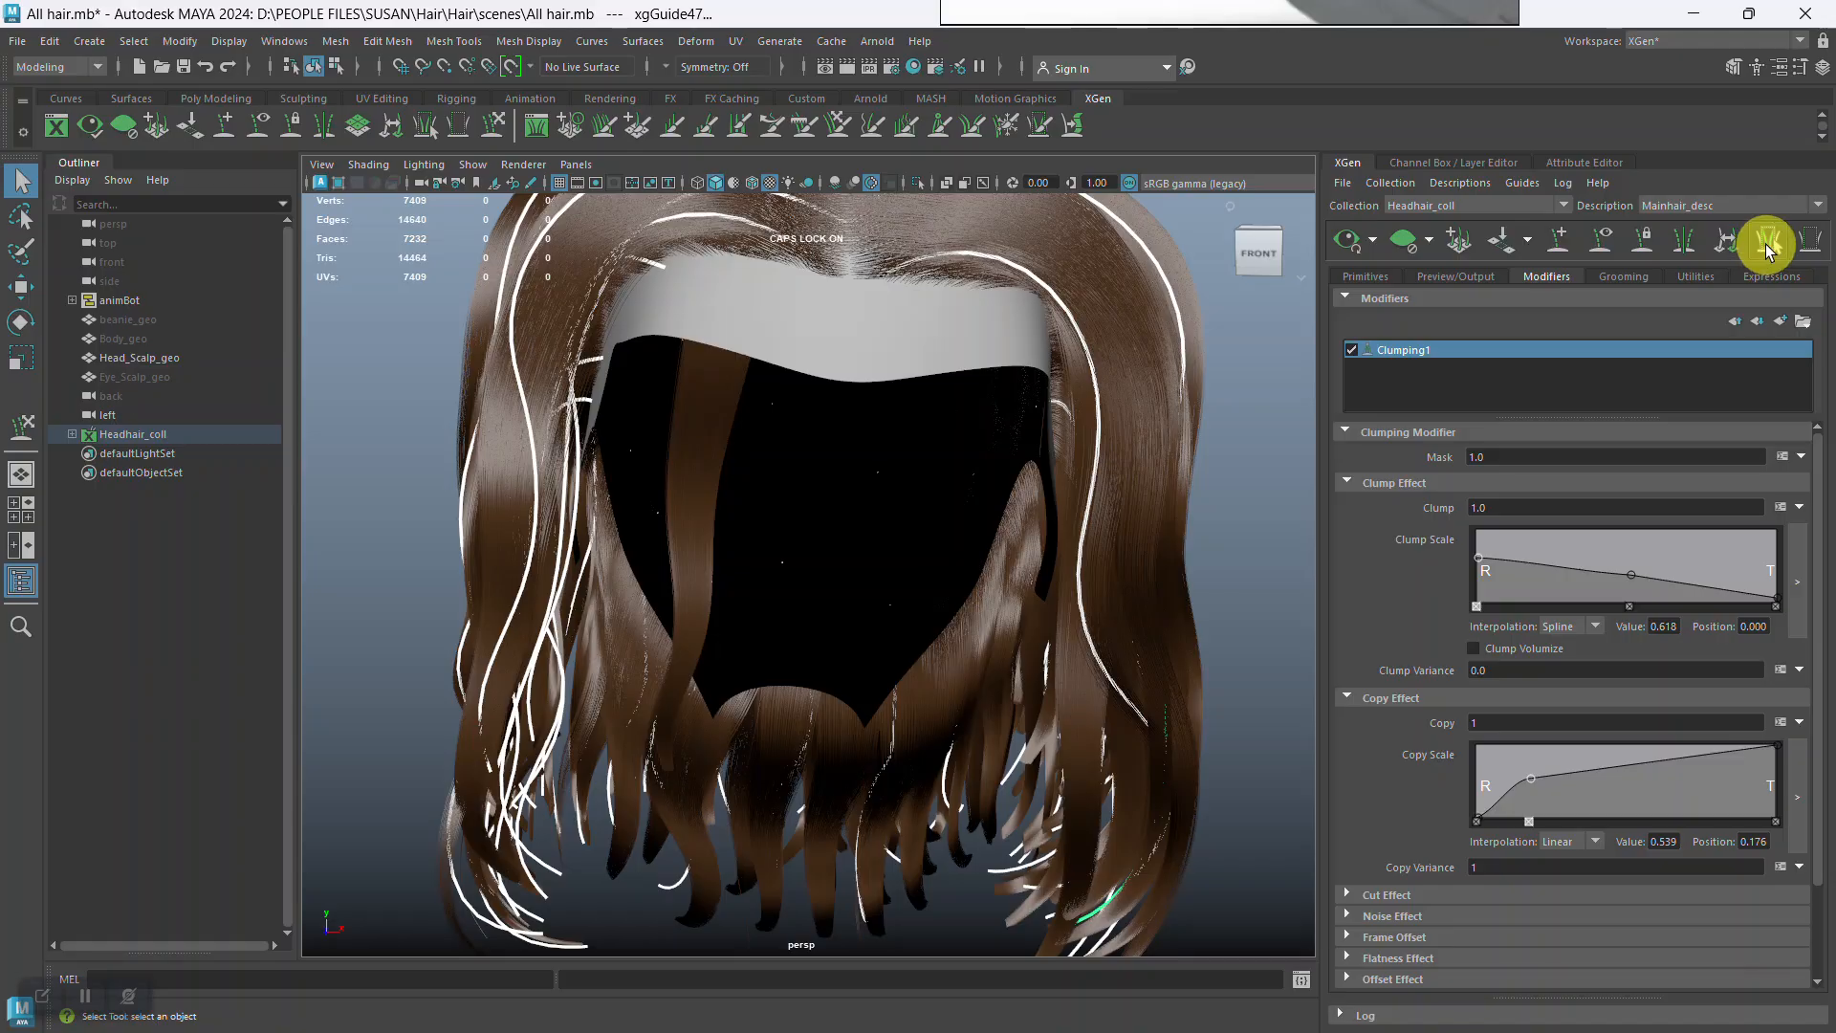
Select the primitives of the stray clump crossing the face opening with the XGen primitive selection tool, viewed from above its tips.
left_click_drag(966, 660, 857, 640, "alt")
right_click_drag(857, 640, 818, 644, "alt")
left_click_drag(818, 643, 737, 705, "alt")
middle_click_drag(737, 705, 846, 514, "alt")
right_click_drag(845, 514, 869, 647, "alt")
left_click_drag(870, 647, 682, 643, "alt")
right_click_drag(682, 643, 712, 751, "alt")
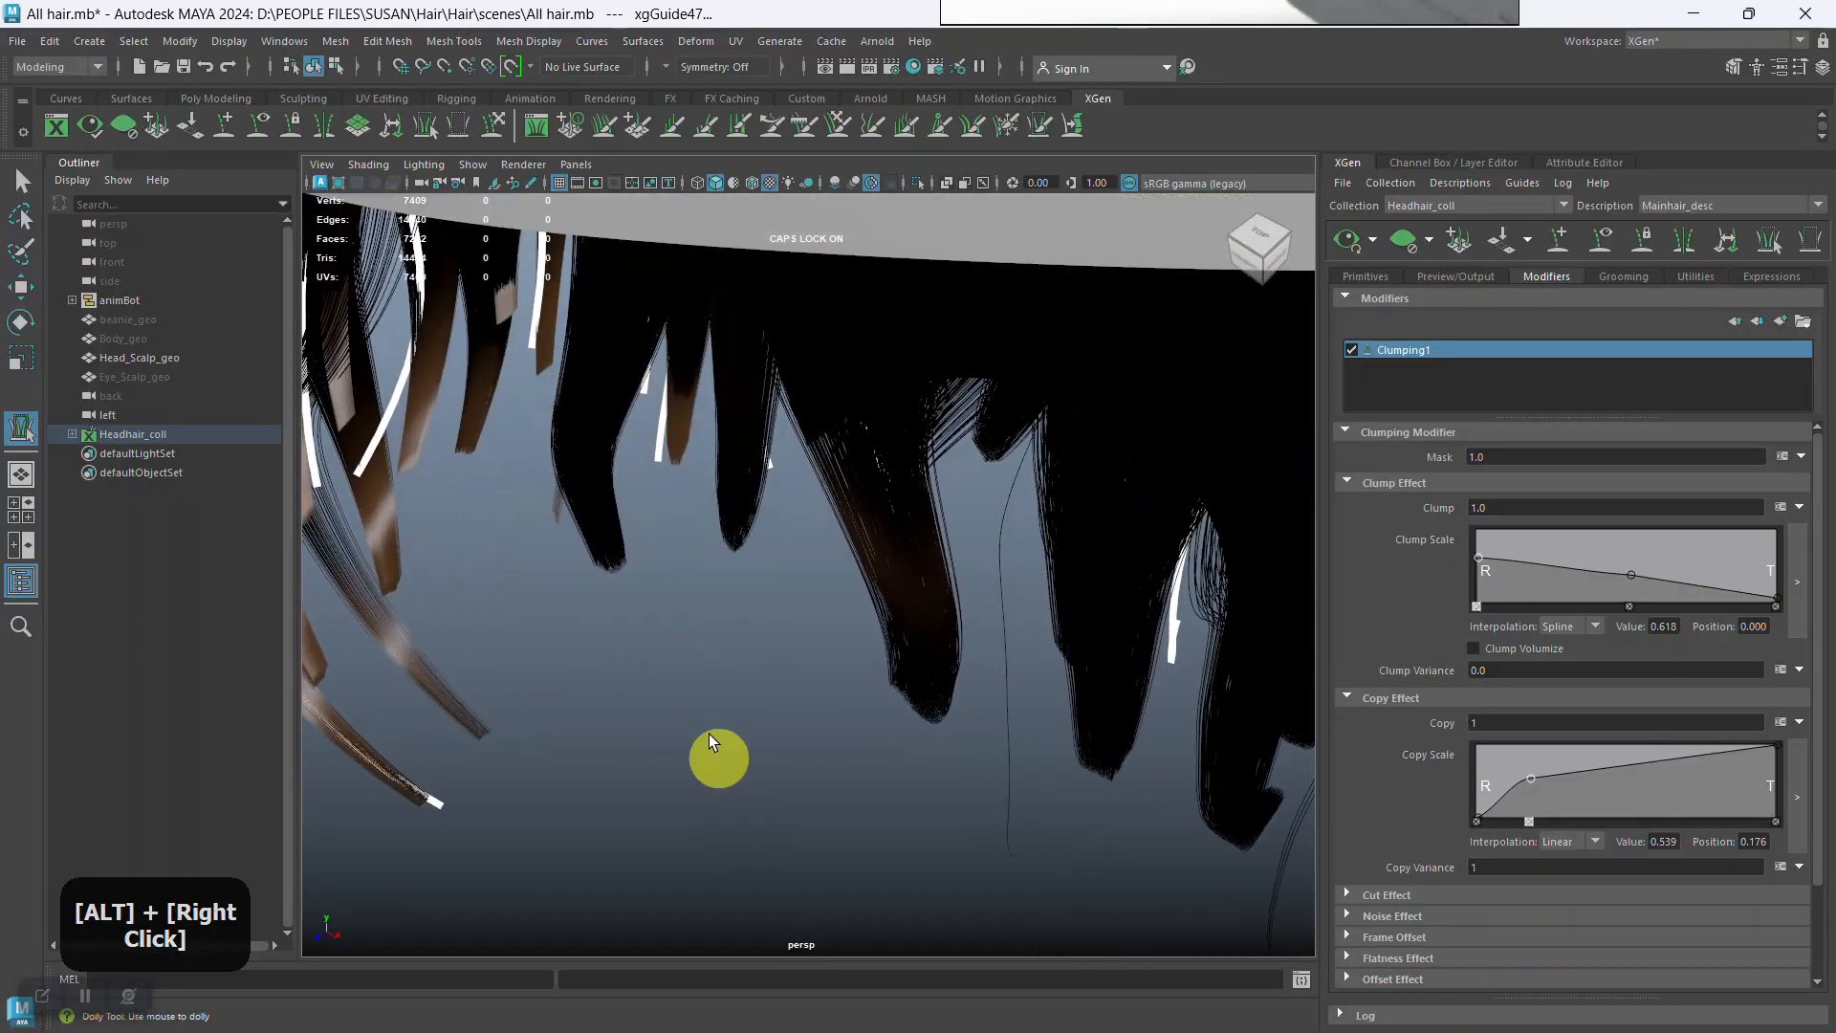
middle_click_drag(713, 751, 833, 705, "alt")
left_click_drag(832, 705, 632, 585, "alt")
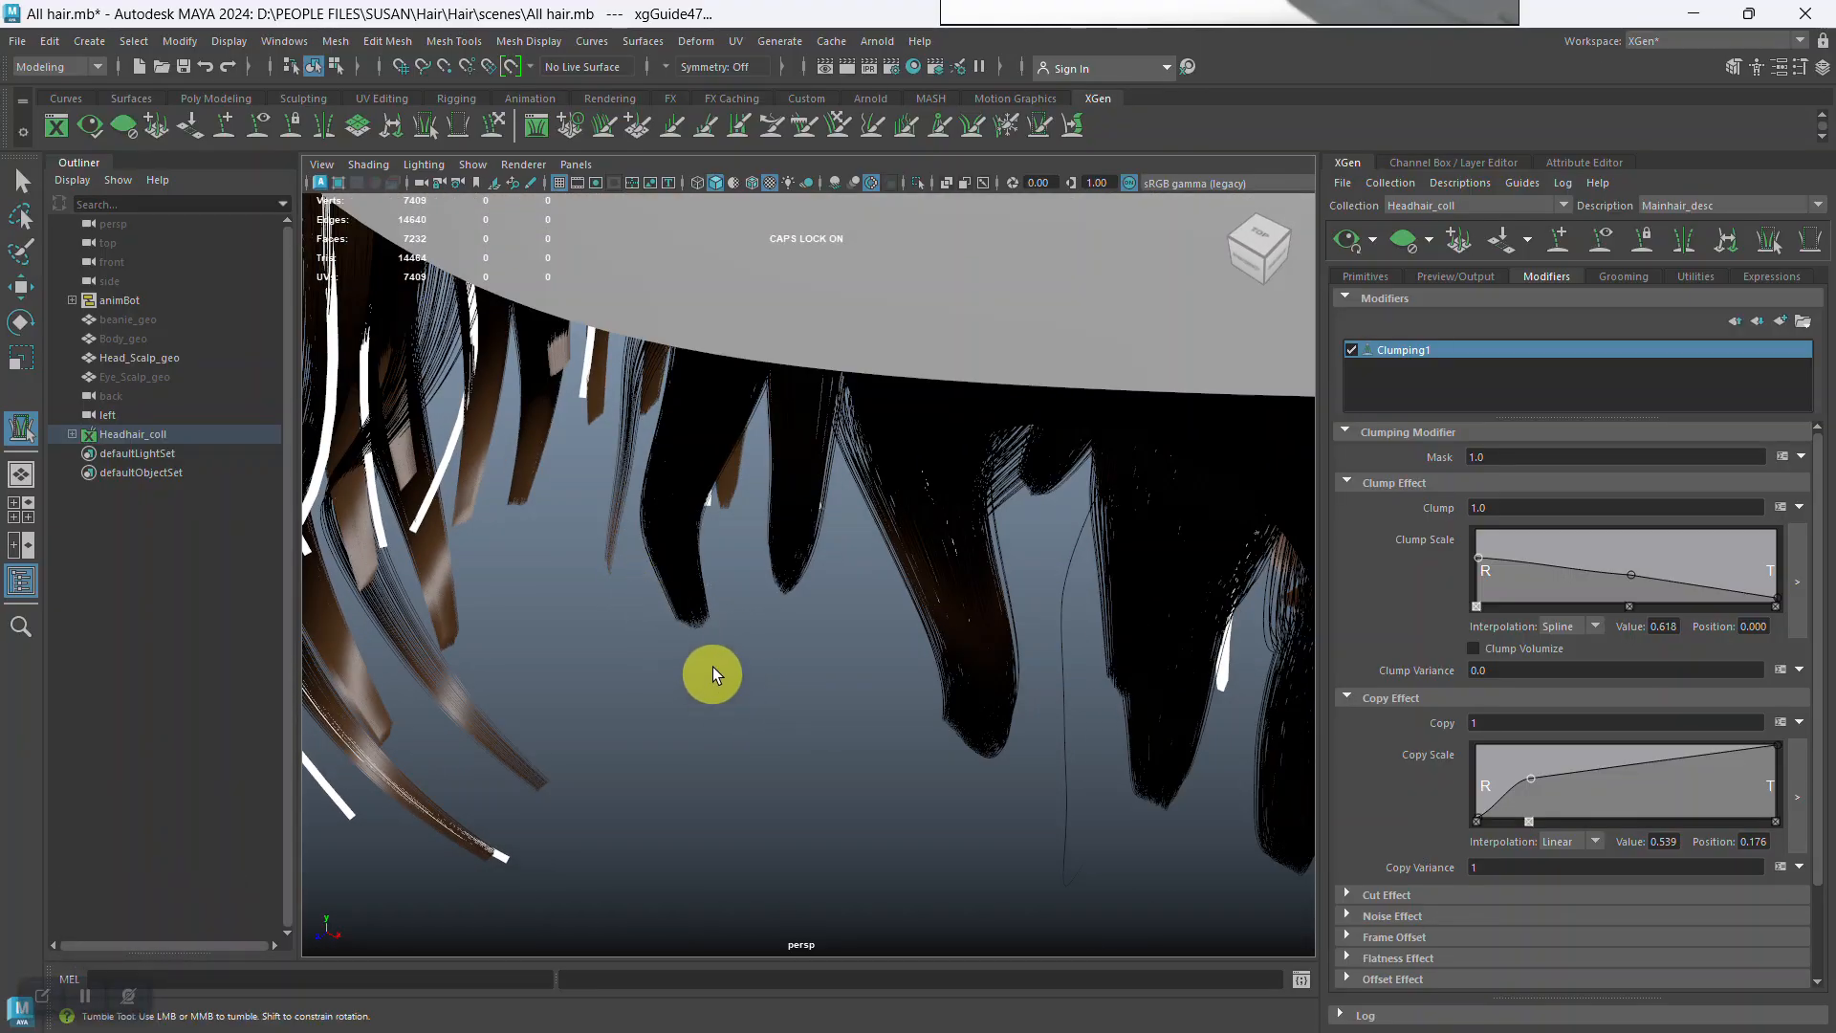
right_click_drag(734, 655, 742, 680, "alt")
left_click_drag(742, 680, 778, 641, "alt")
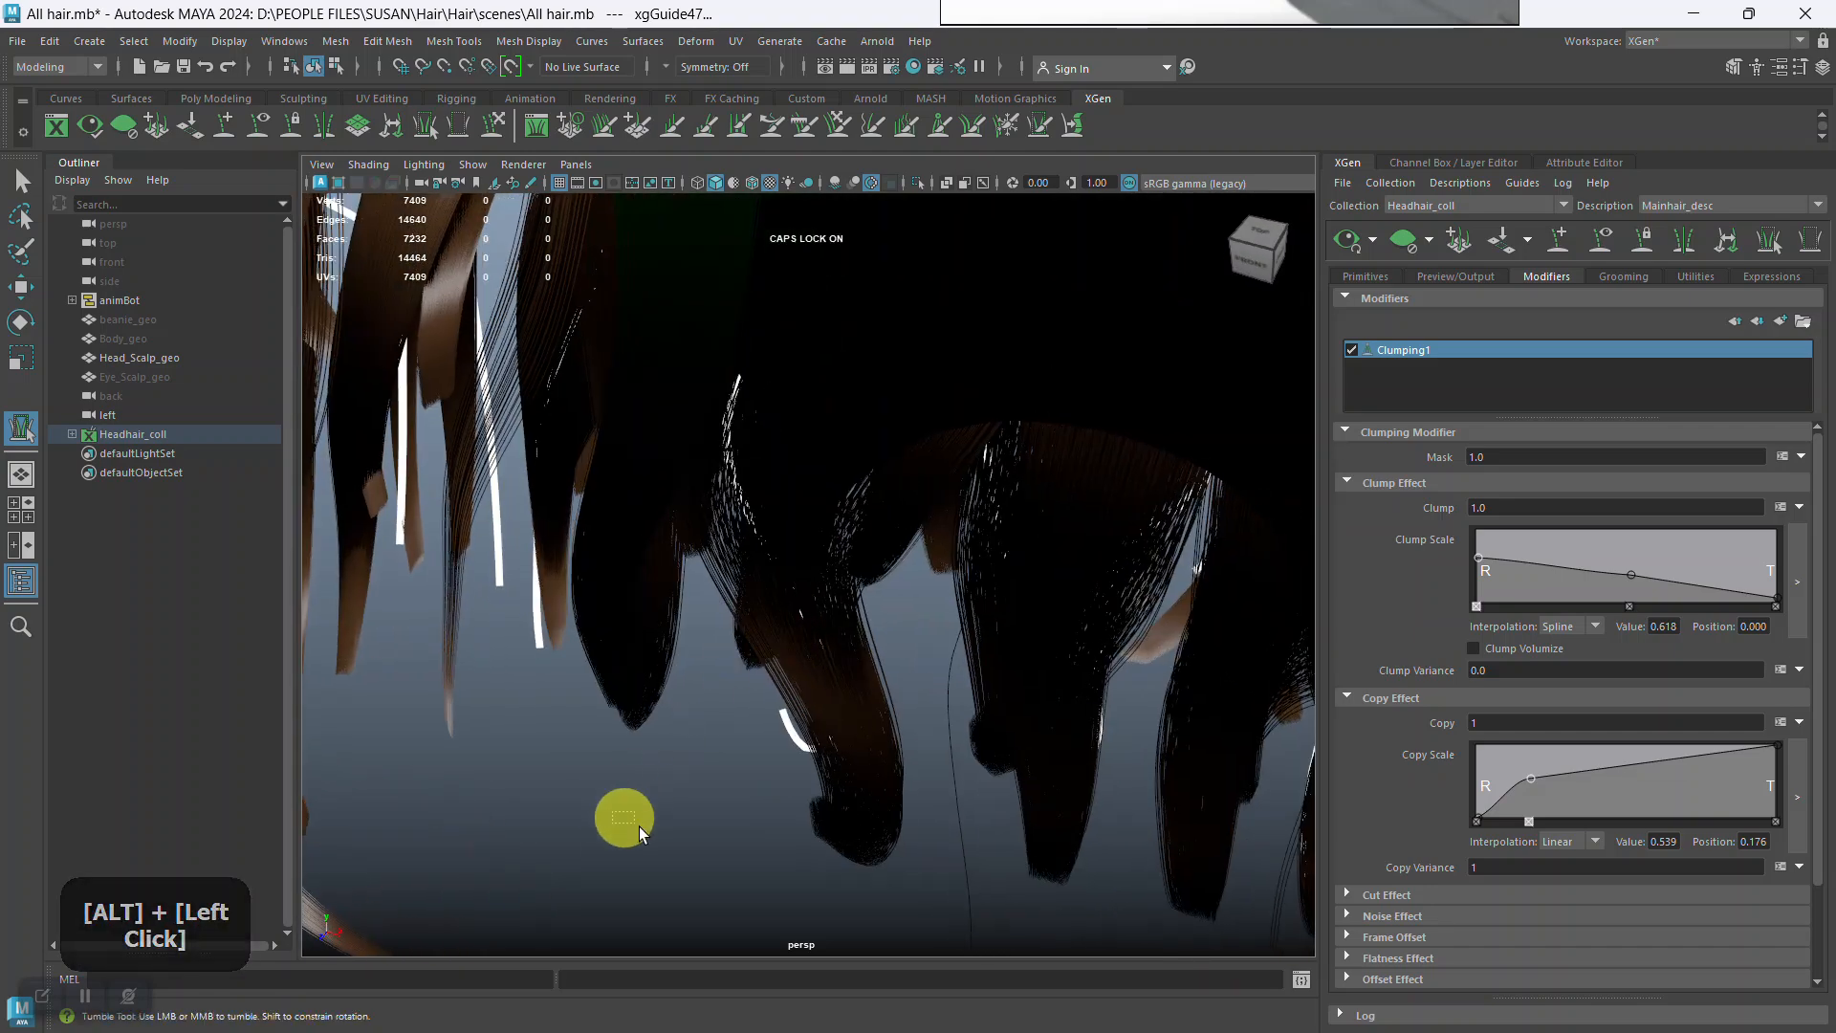
left_click_drag(617, 801, 670, 762, "alt")
left_click_drag(667, 681, 611, 618)
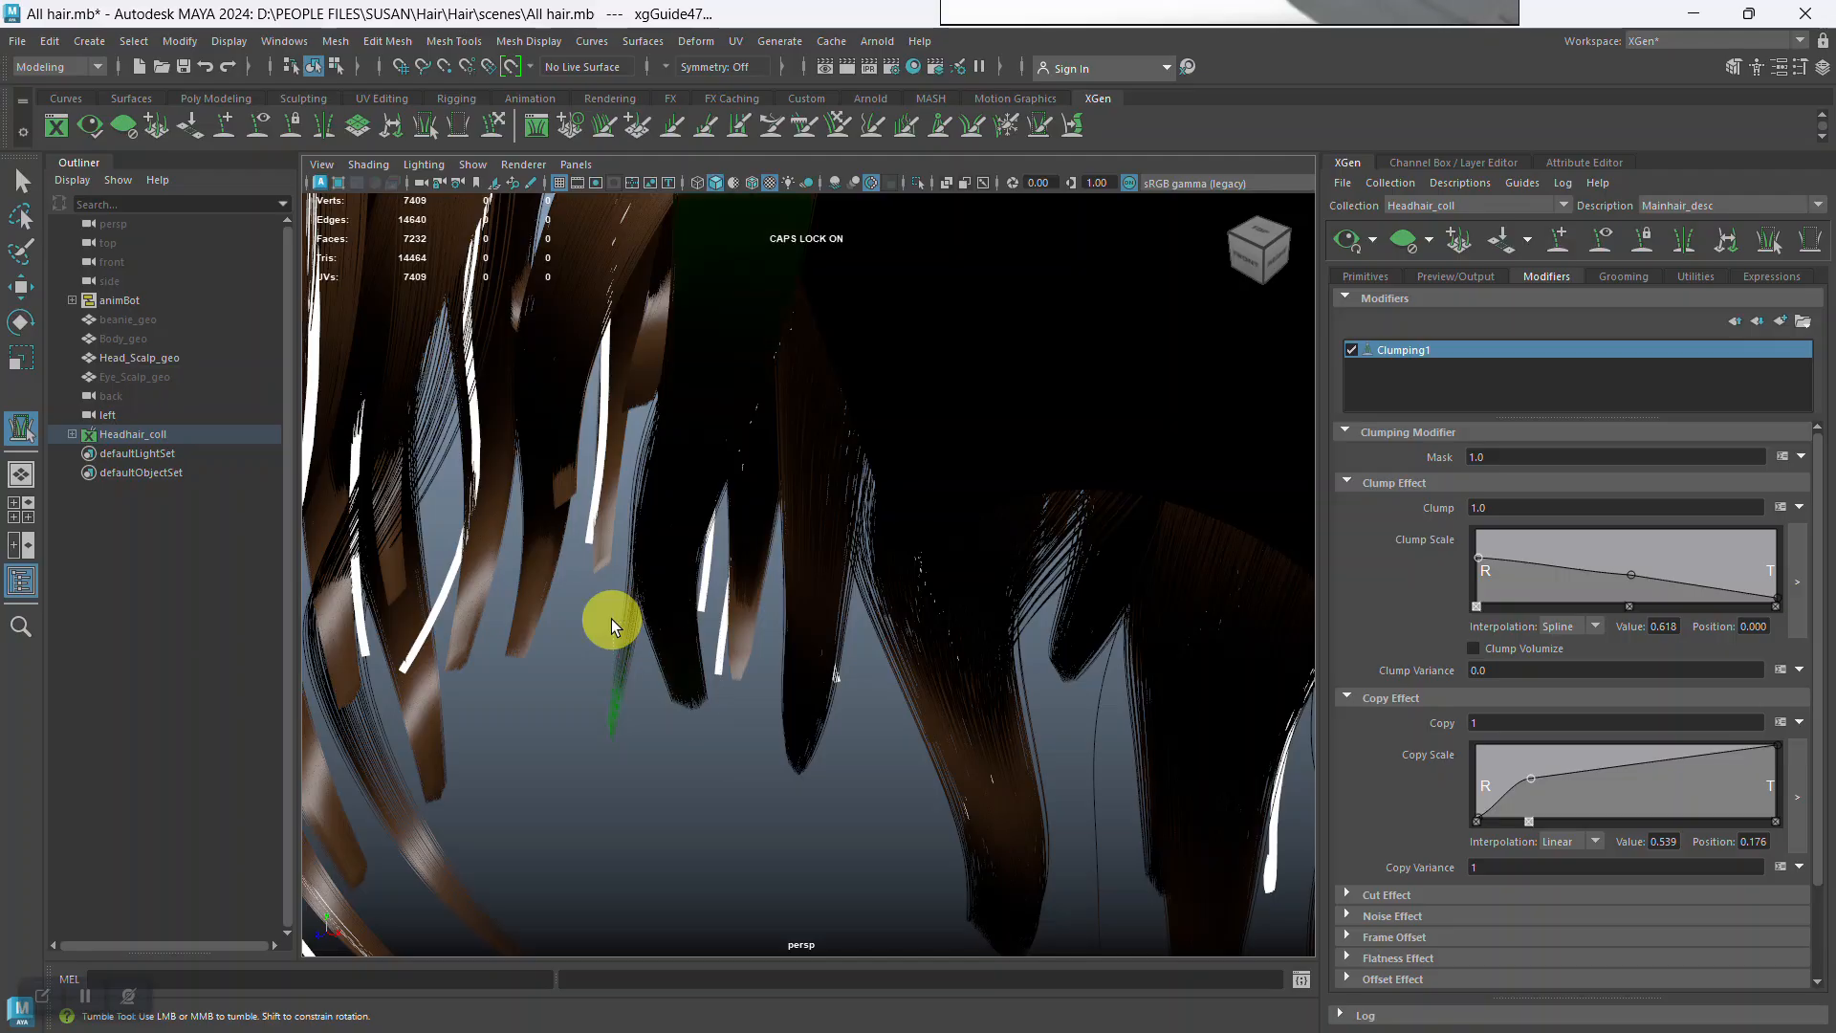
Remove the side hair primitives from the selection, keeping only the clump hanging across the face.
left_click_drag(829, 757, 880, 727, "alt")
right_click_drag(880, 727, 766, 545, "alt")
left_click_drag(766, 545, 854, 652, "alt")
middle_click_drag(854, 653, 861, 565, "alt")
left_click_drag(861, 565, 554, 576, "alt")
left_click_drag(492, 497, 576, 605, "ctrl")
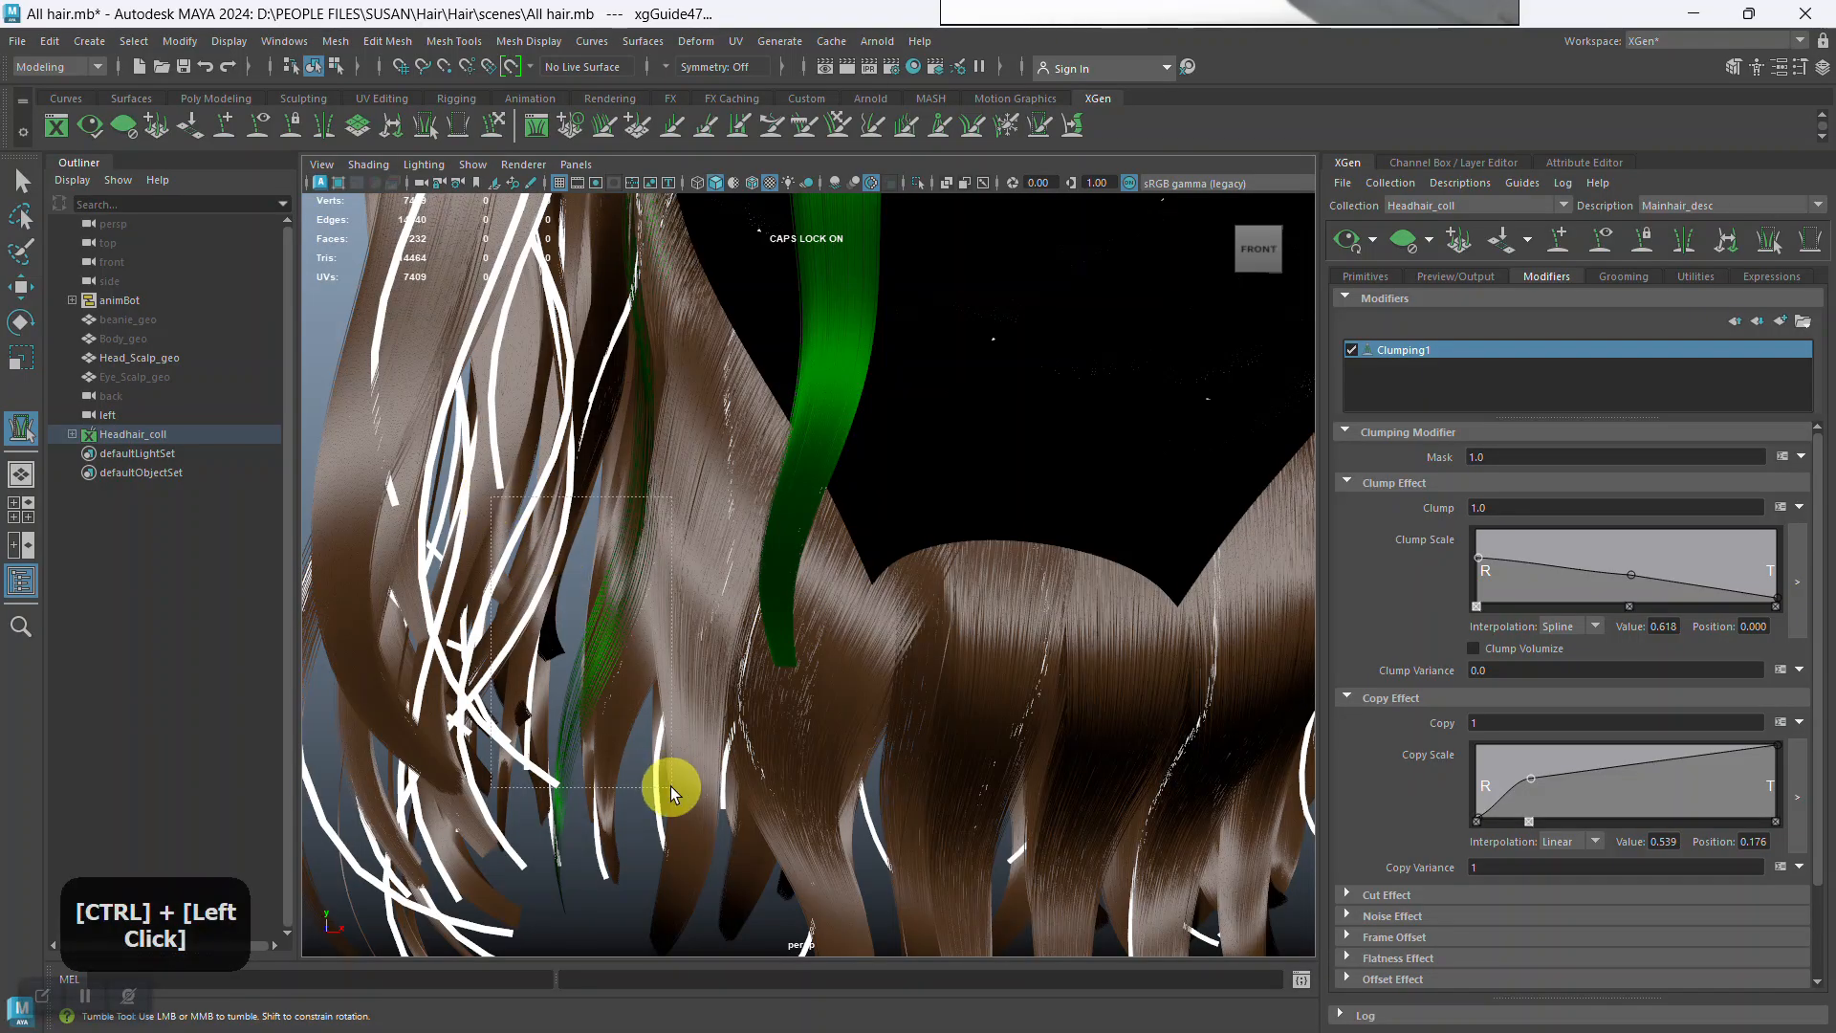
left_click_drag(669, 786, 670, 786, "ctrl")
Cull the selected primitives that hang across the face opening.
right_click_drag(973, 742, 910, 590, "alt")
middle_click_drag(909, 590, 927, 762, "alt")
left_click_drag(926, 762, 955, 627, "alt")
right_click_drag(956, 627, 952, 652, "alt")
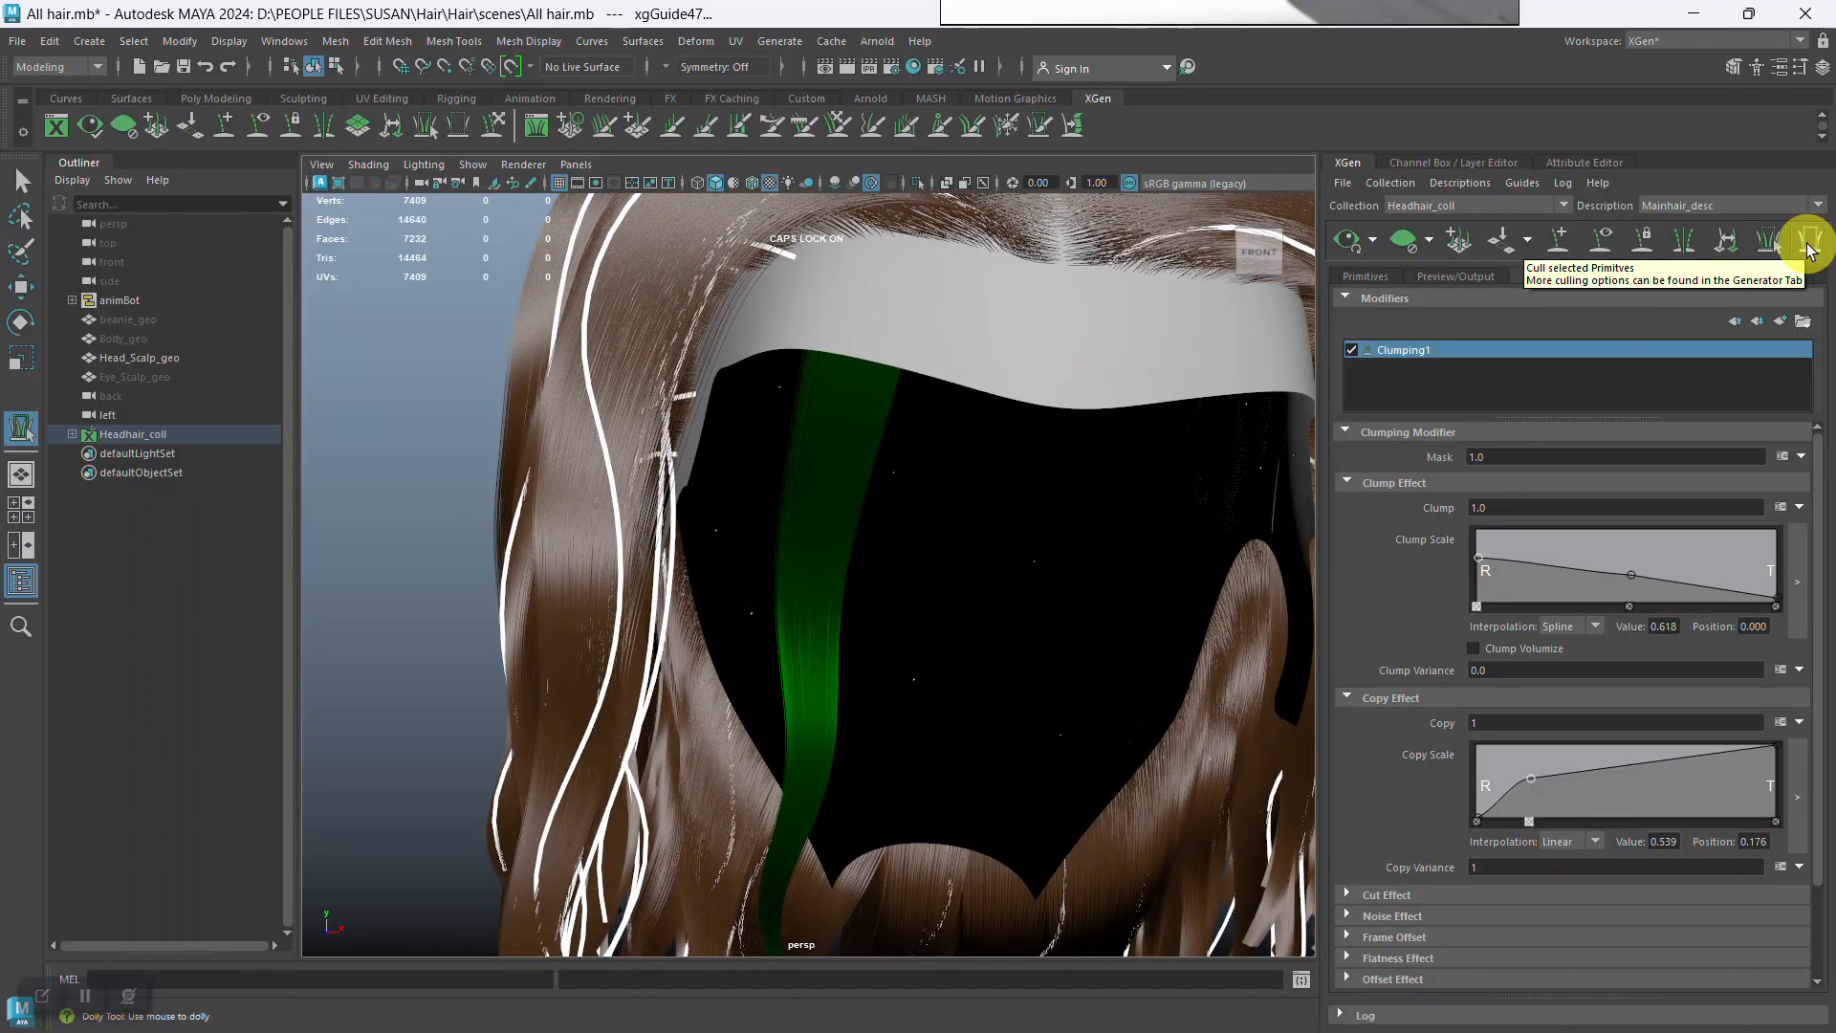
left_click(1811, 251)
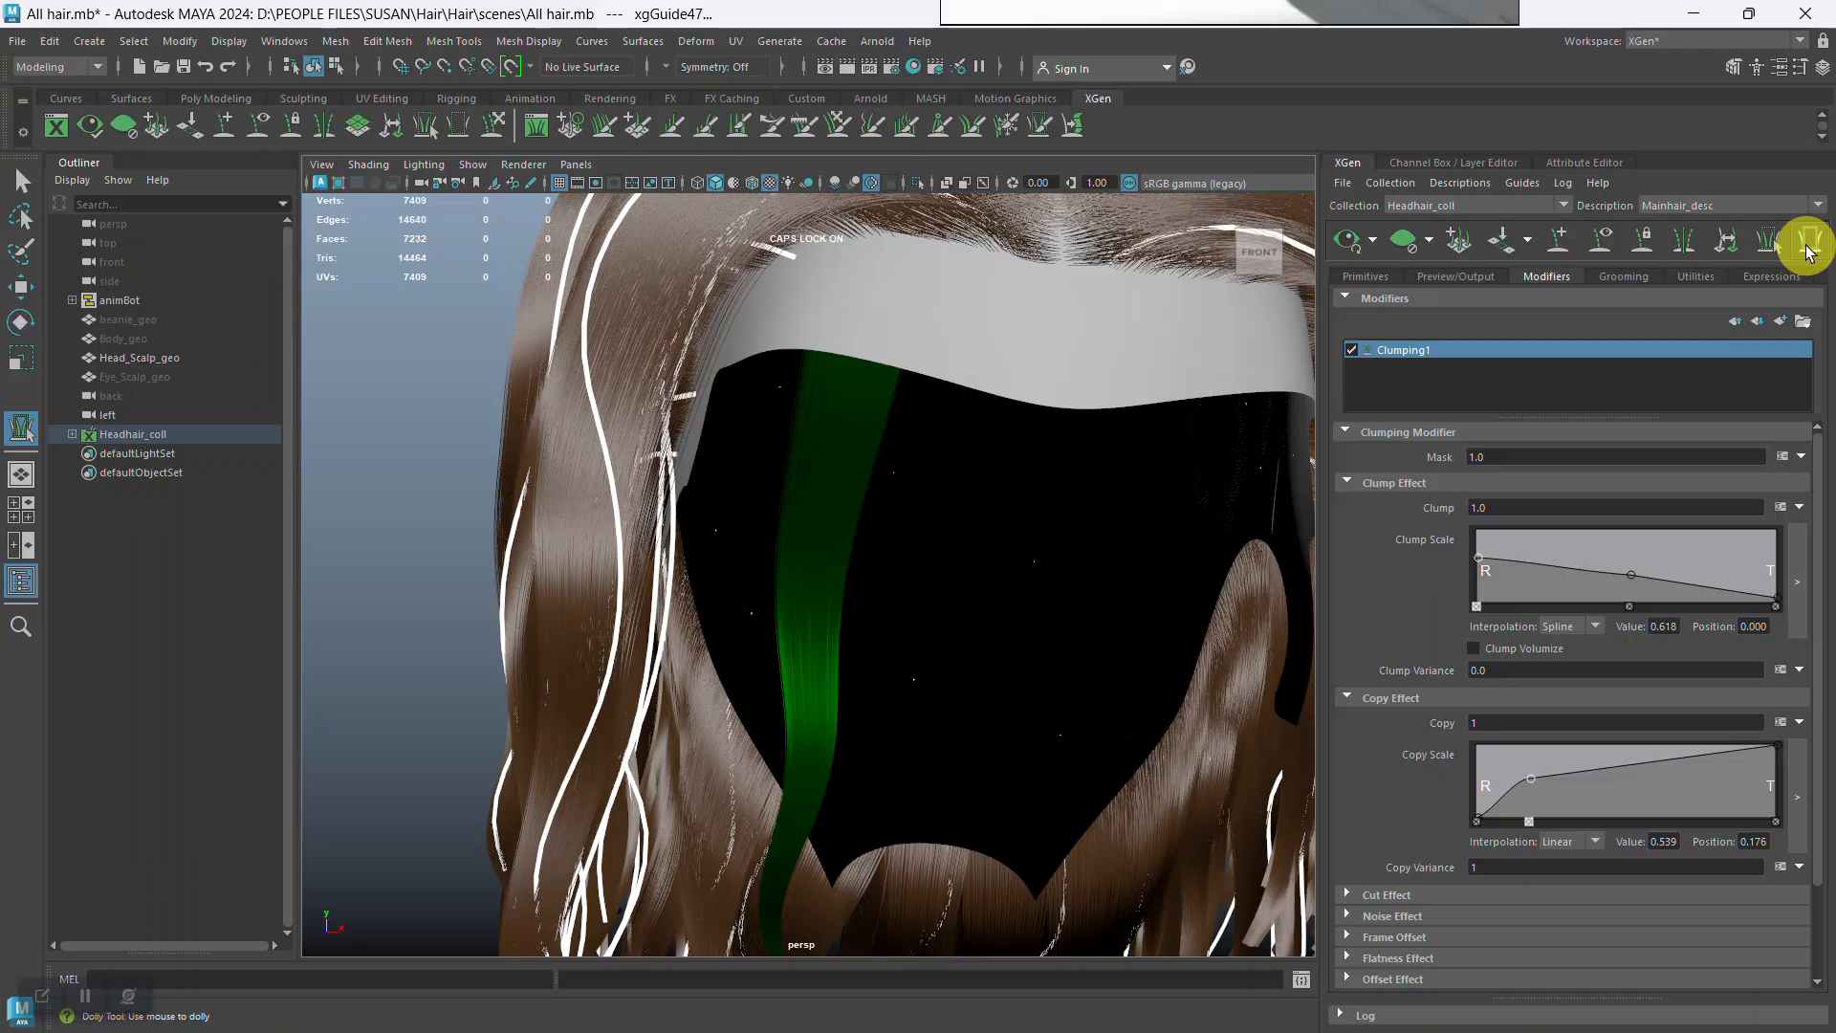
Raise the middle point of the clumping modifier's Copy Scale ramp to value 0.684 at position 0.173.
right_click_drag(996, 676, 861, 561, "alt")
left_click_drag(861, 561, 943, 644, "alt")
right_click_drag(943, 643, 984, 615, "alt")
middle_click_drag(984, 615, 859, 667, "alt")
left_click_drag(859, 667, 943, 623, "alt")
right_click_drag(944, 623, 874, 799, "alt")
left_click_drag(874, 800, 869, 749, "alt")
right_click_drag(870, 750, 849, 672, "alt")
left_click_drag(1531, 779, 1534, 777)
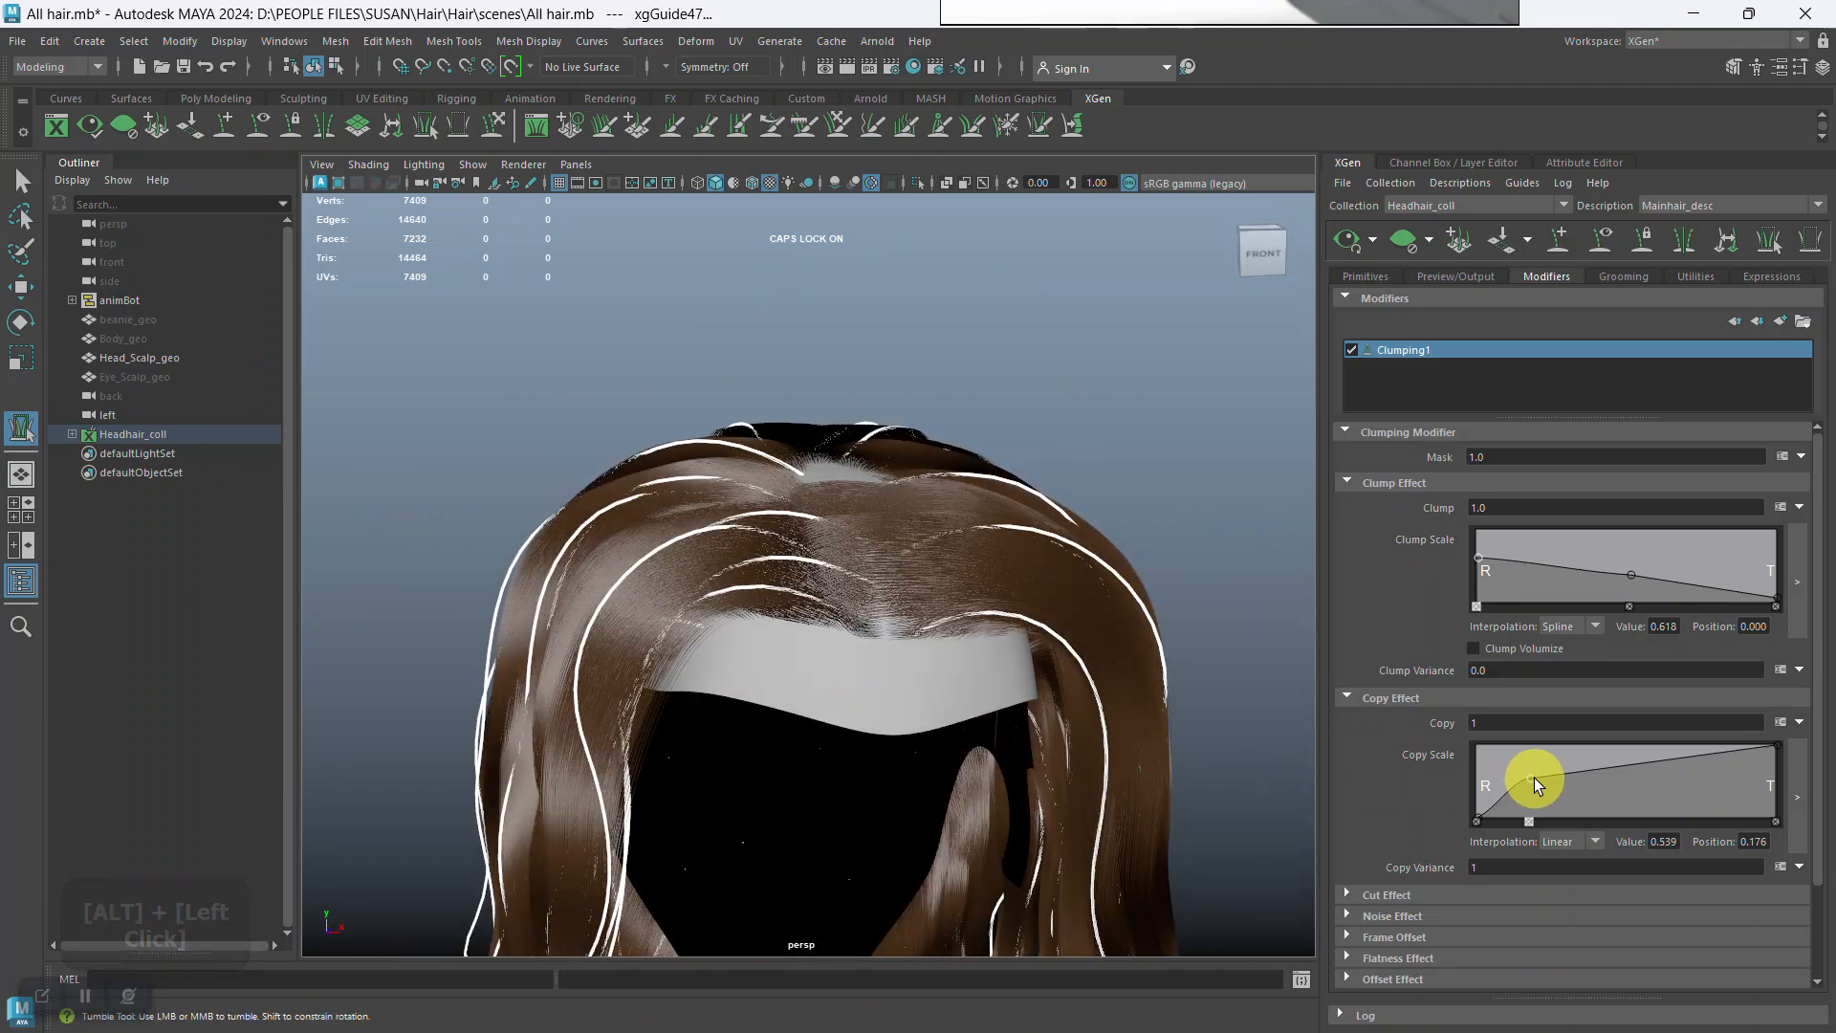
left_click(1528, 771)
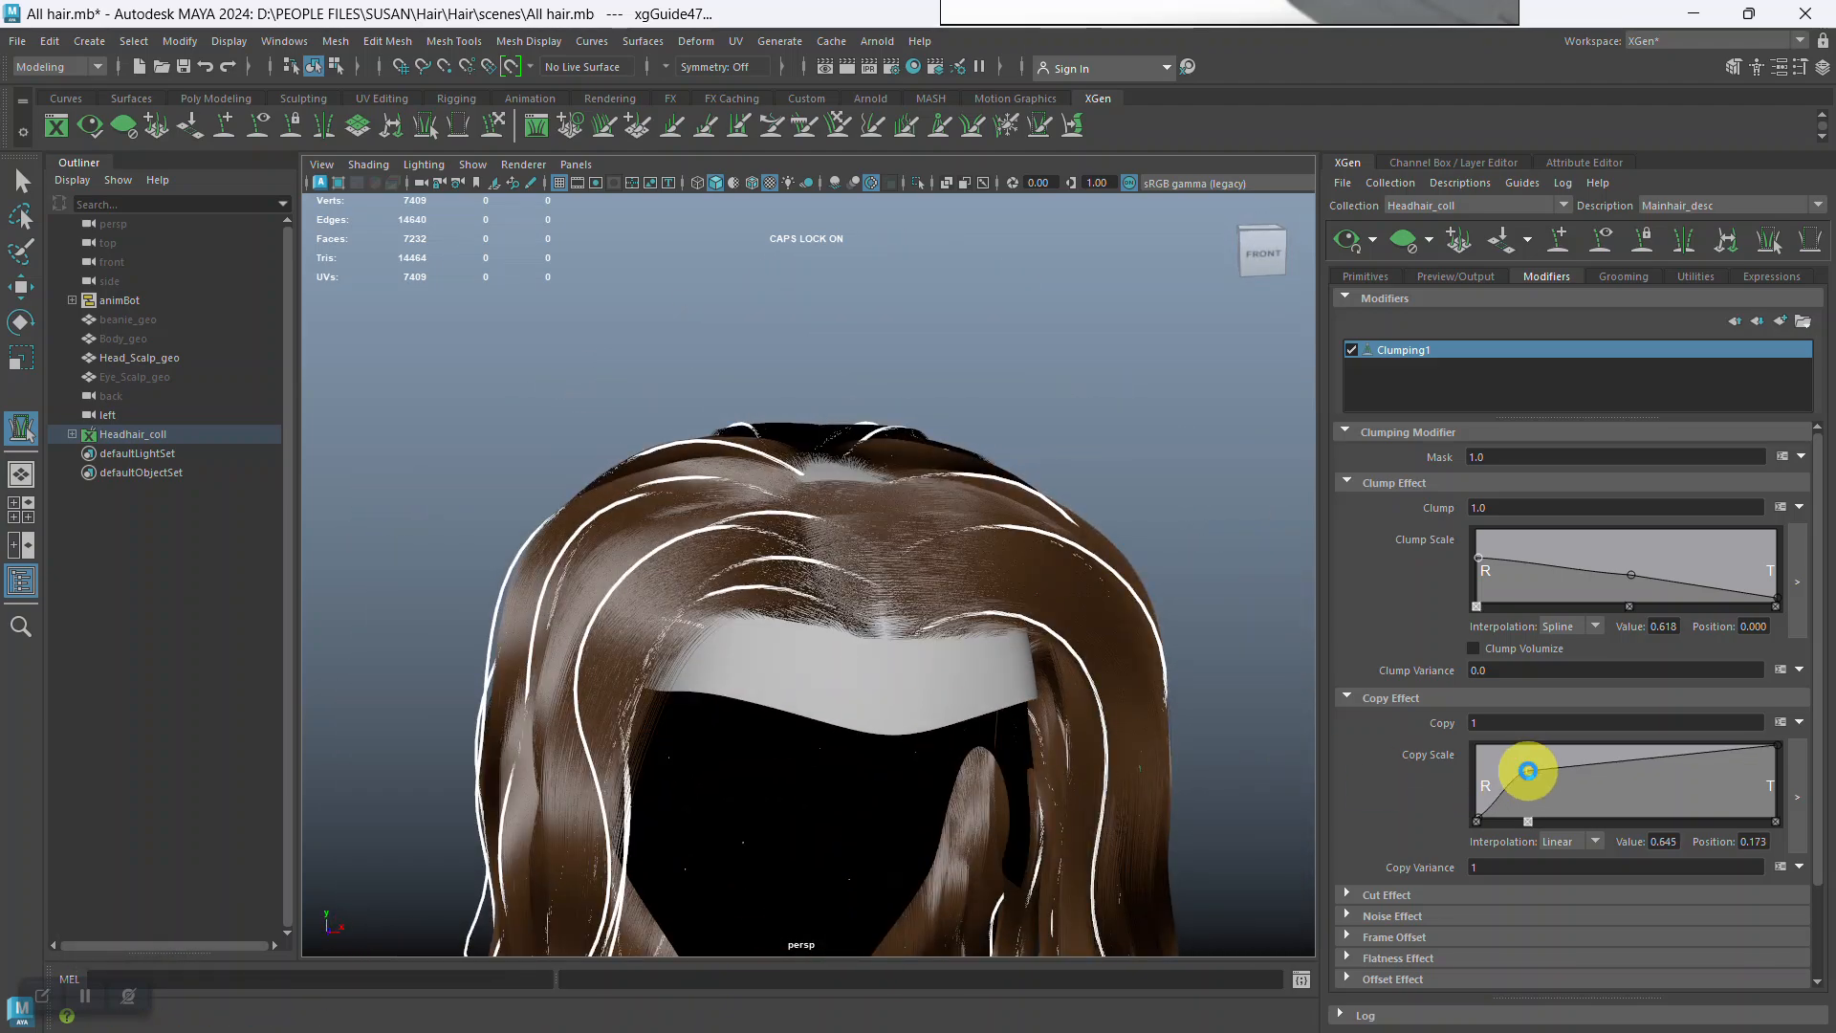
left_click_drag(1528, 771, 1528, 768)
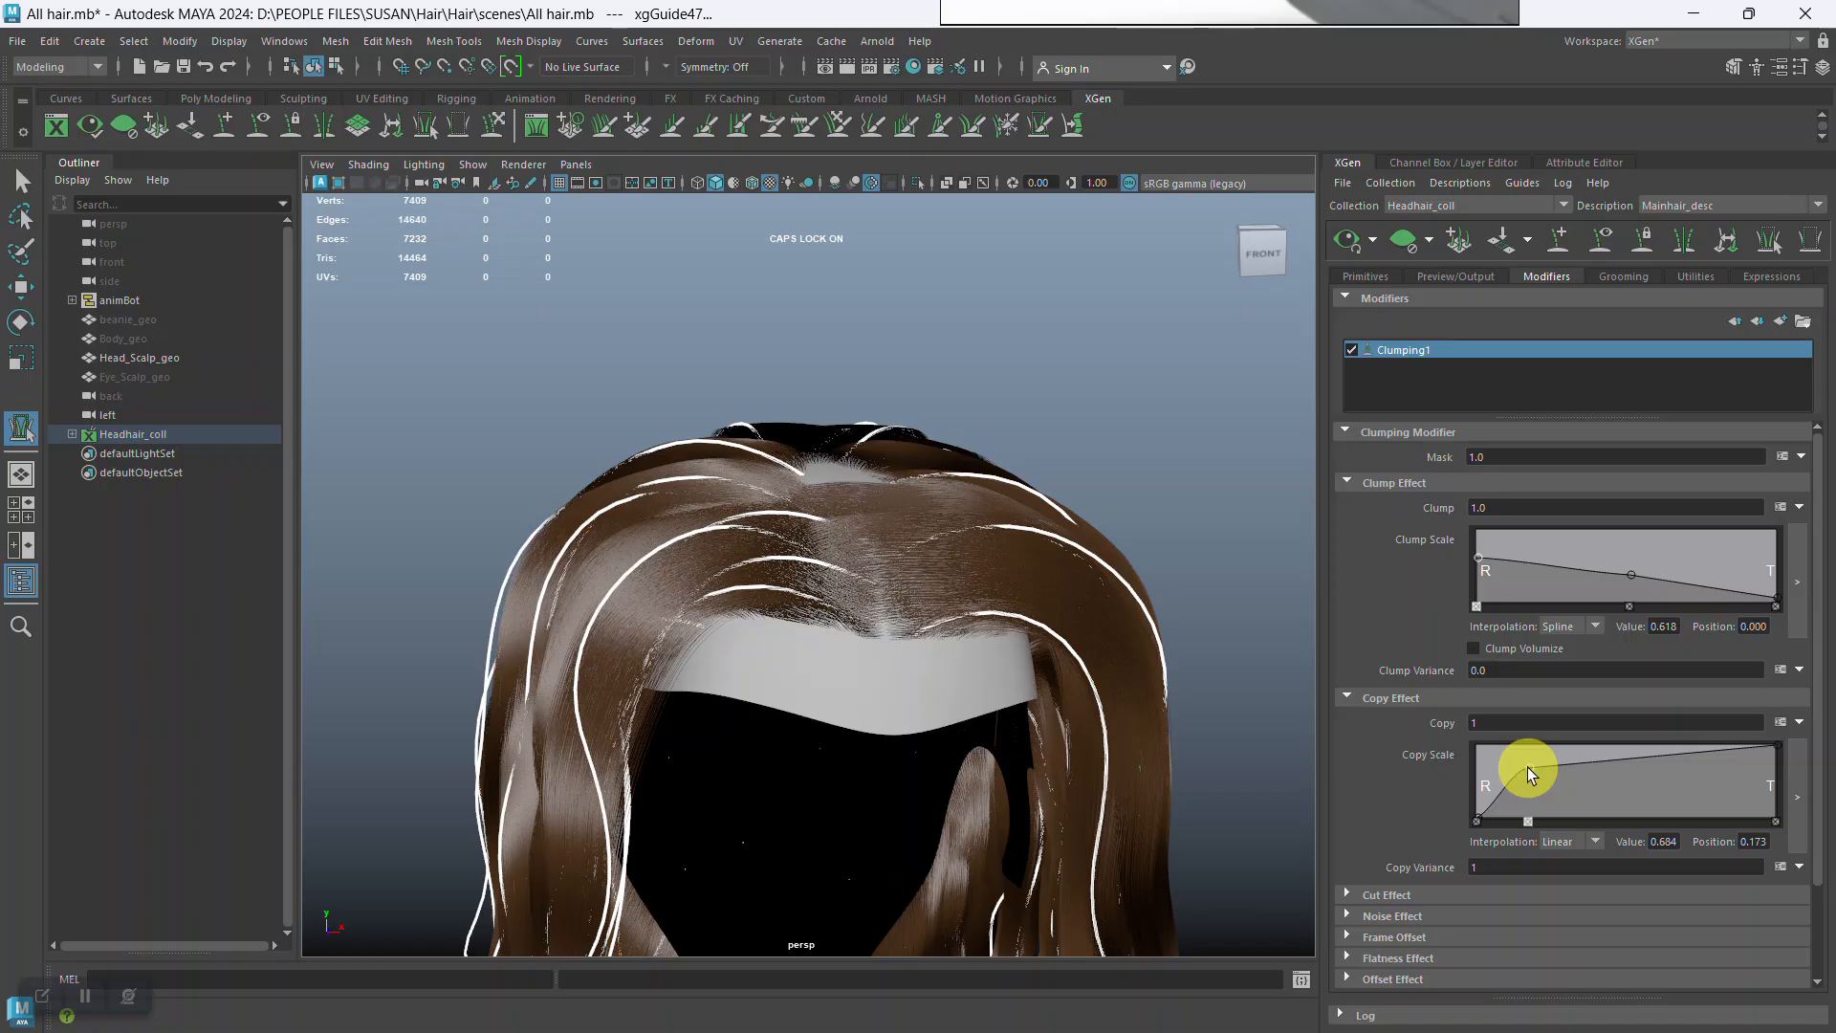
Clear the hair preview to expose the guides, return to selection mode and deselect all guides.
left_click_drag(922, 697, 890, 719, "alt")
right_click_drag(890, 720, 943, 688, "alt")
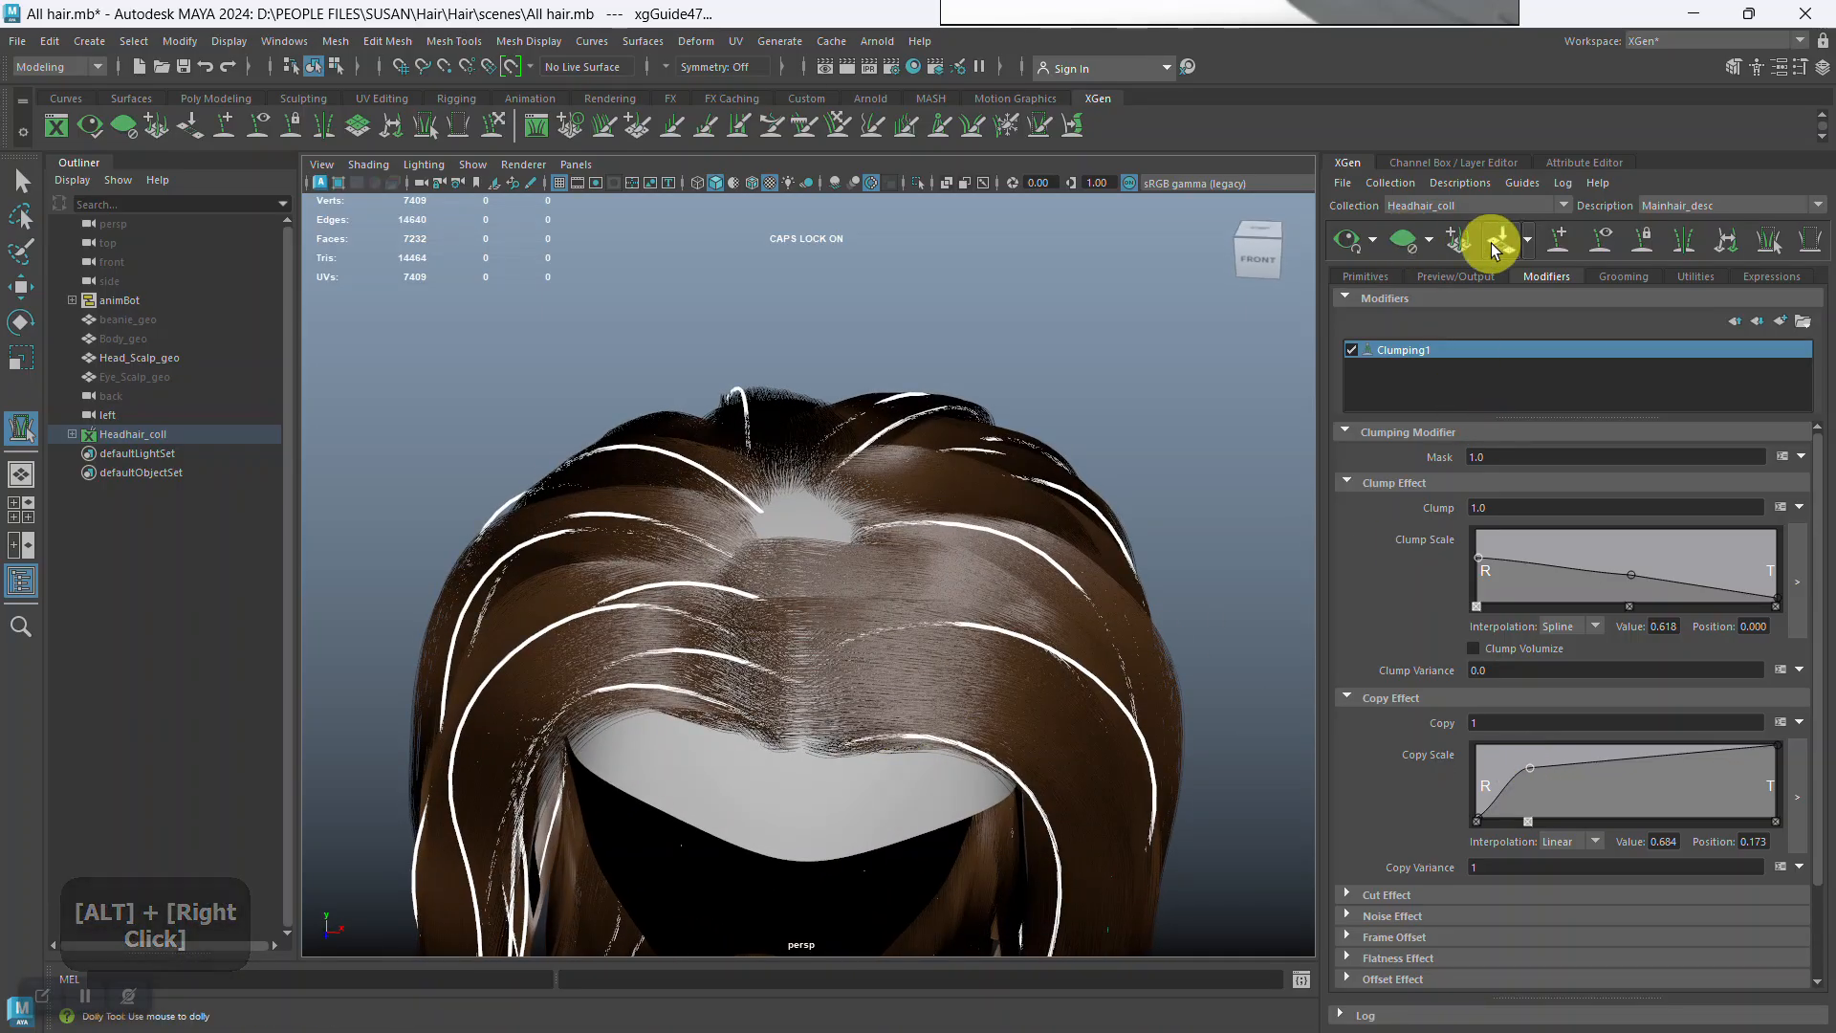
left_click(1407, 247)
left_click_drag(943, 615, 861, 574, "alt")
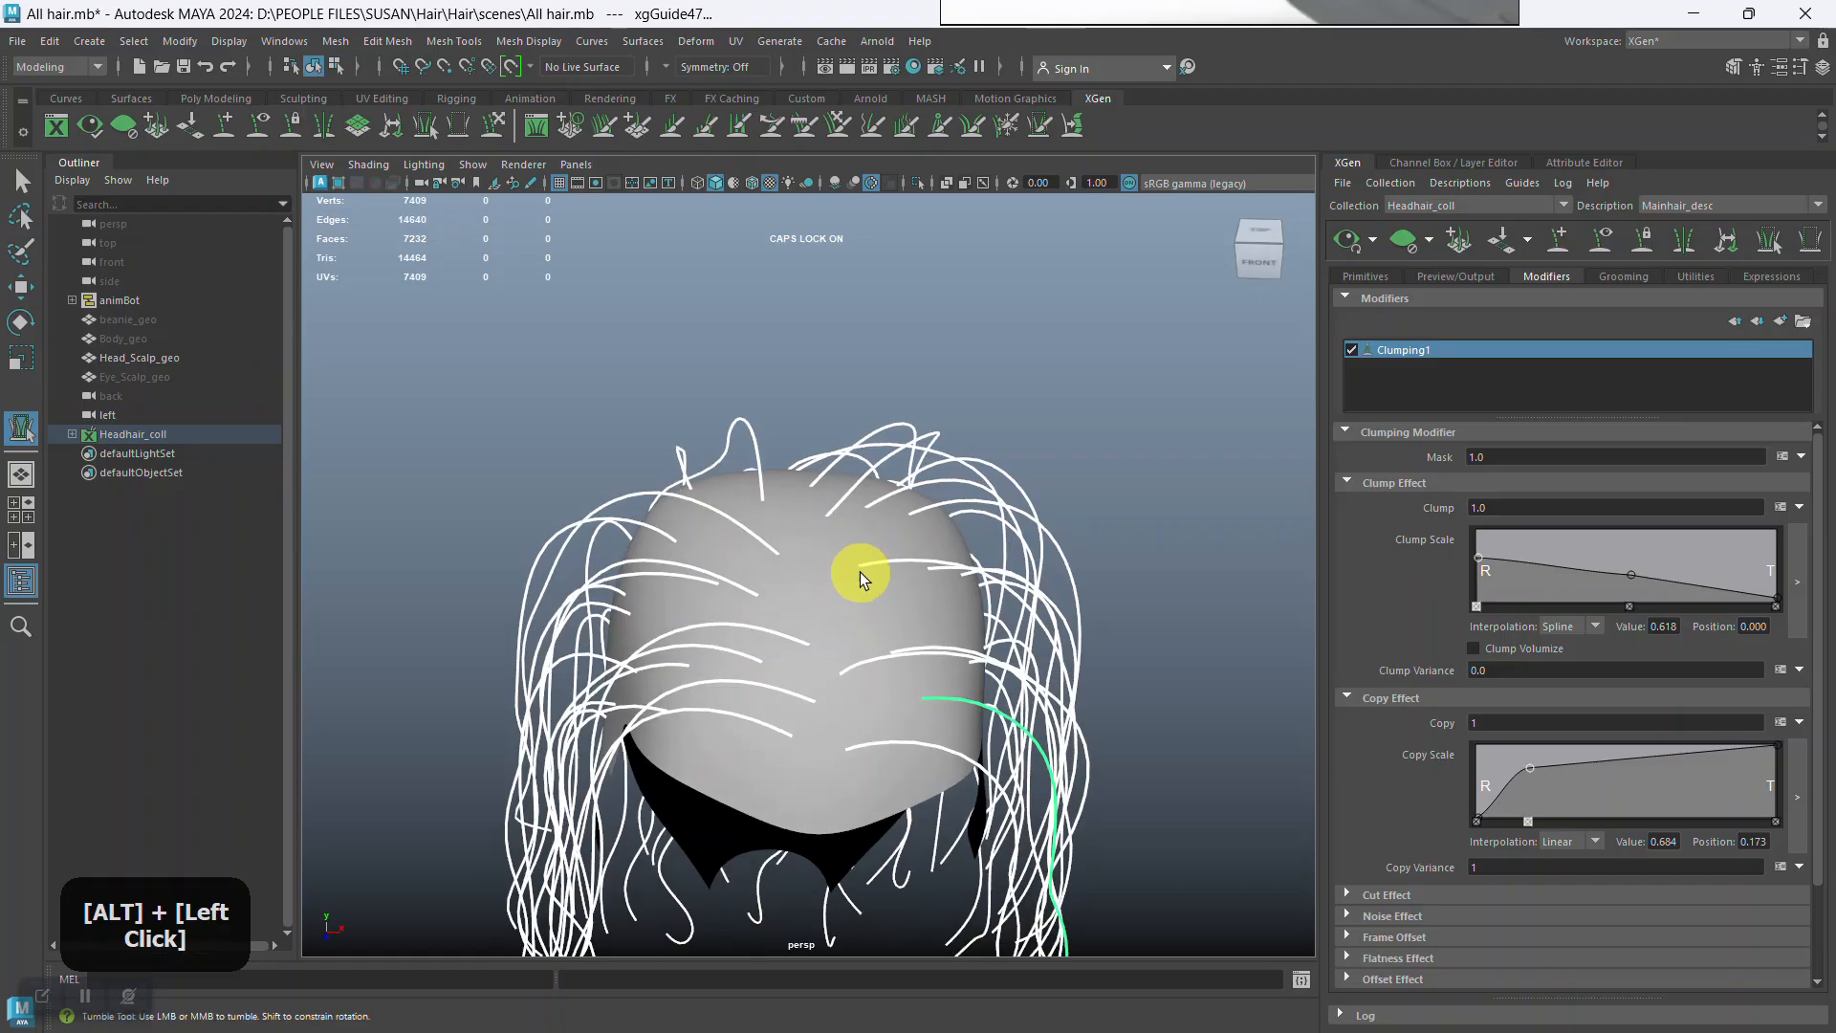
right_click_drag(861, 574, 925, 691, "alt")
left_click_drag(926, 691, 817, 597, "alt")
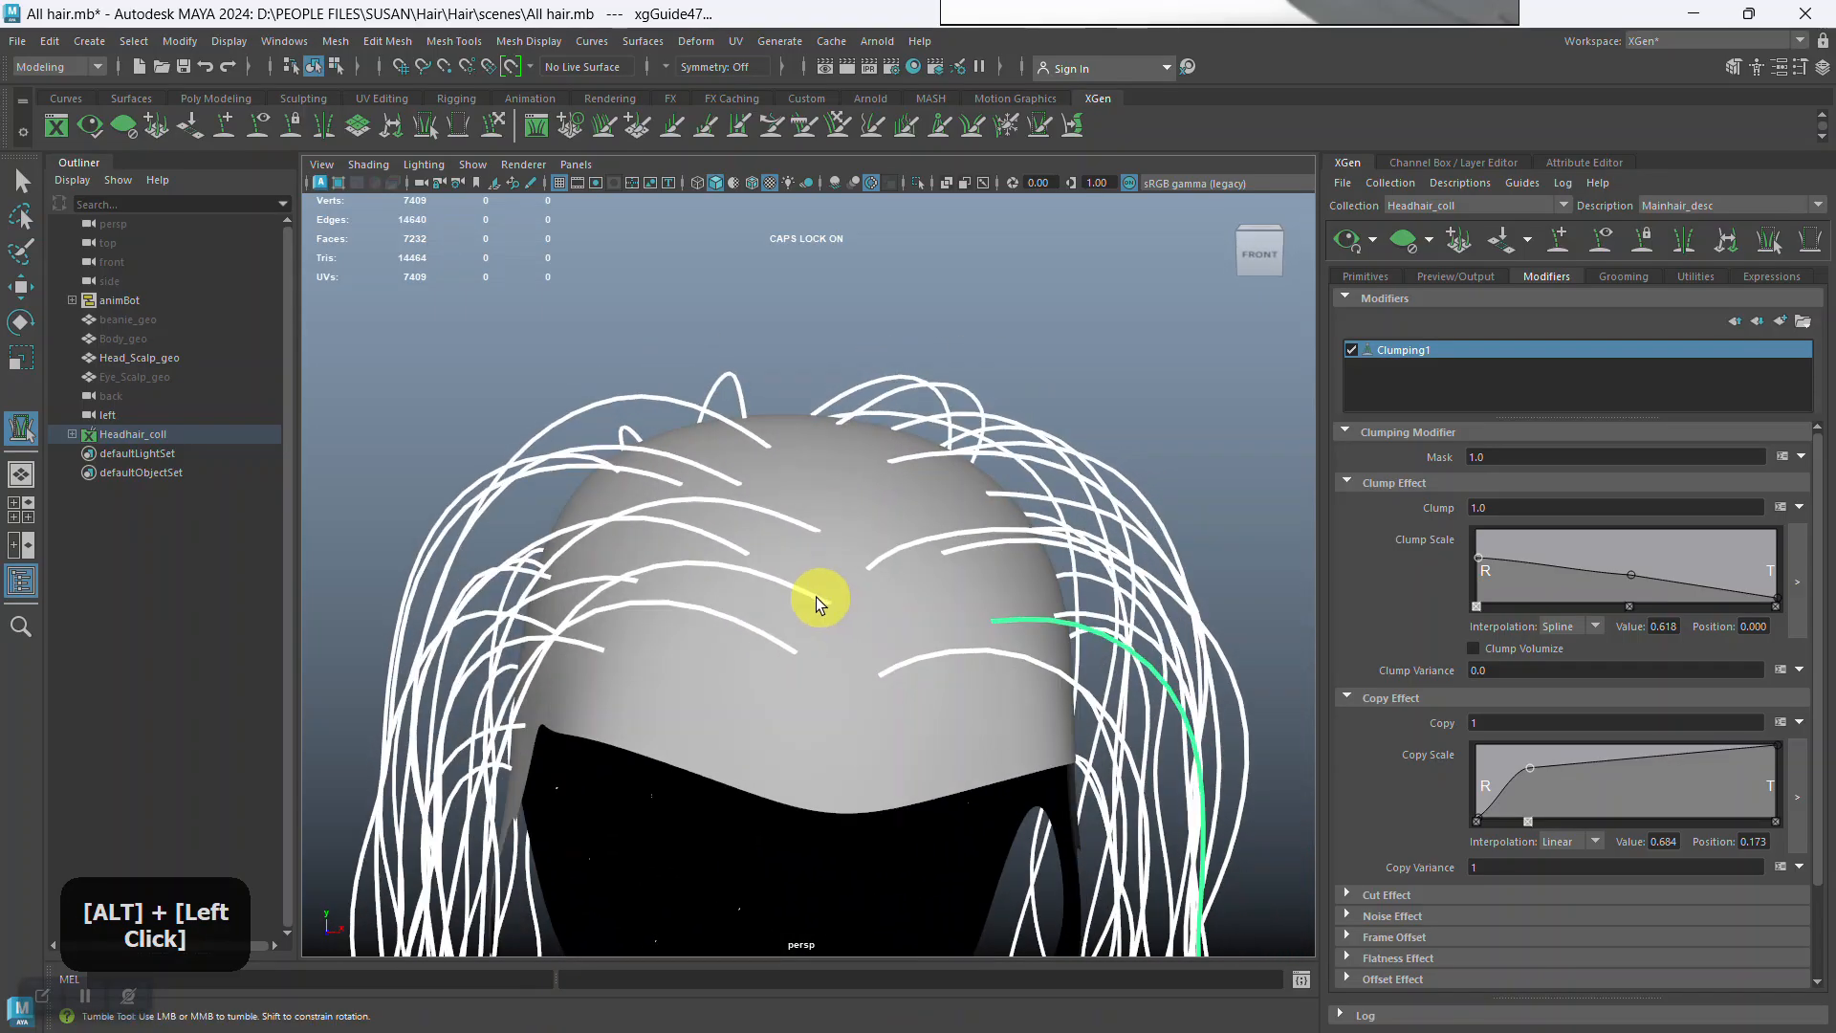
left_click(21, 182)
left_click(670, 306)
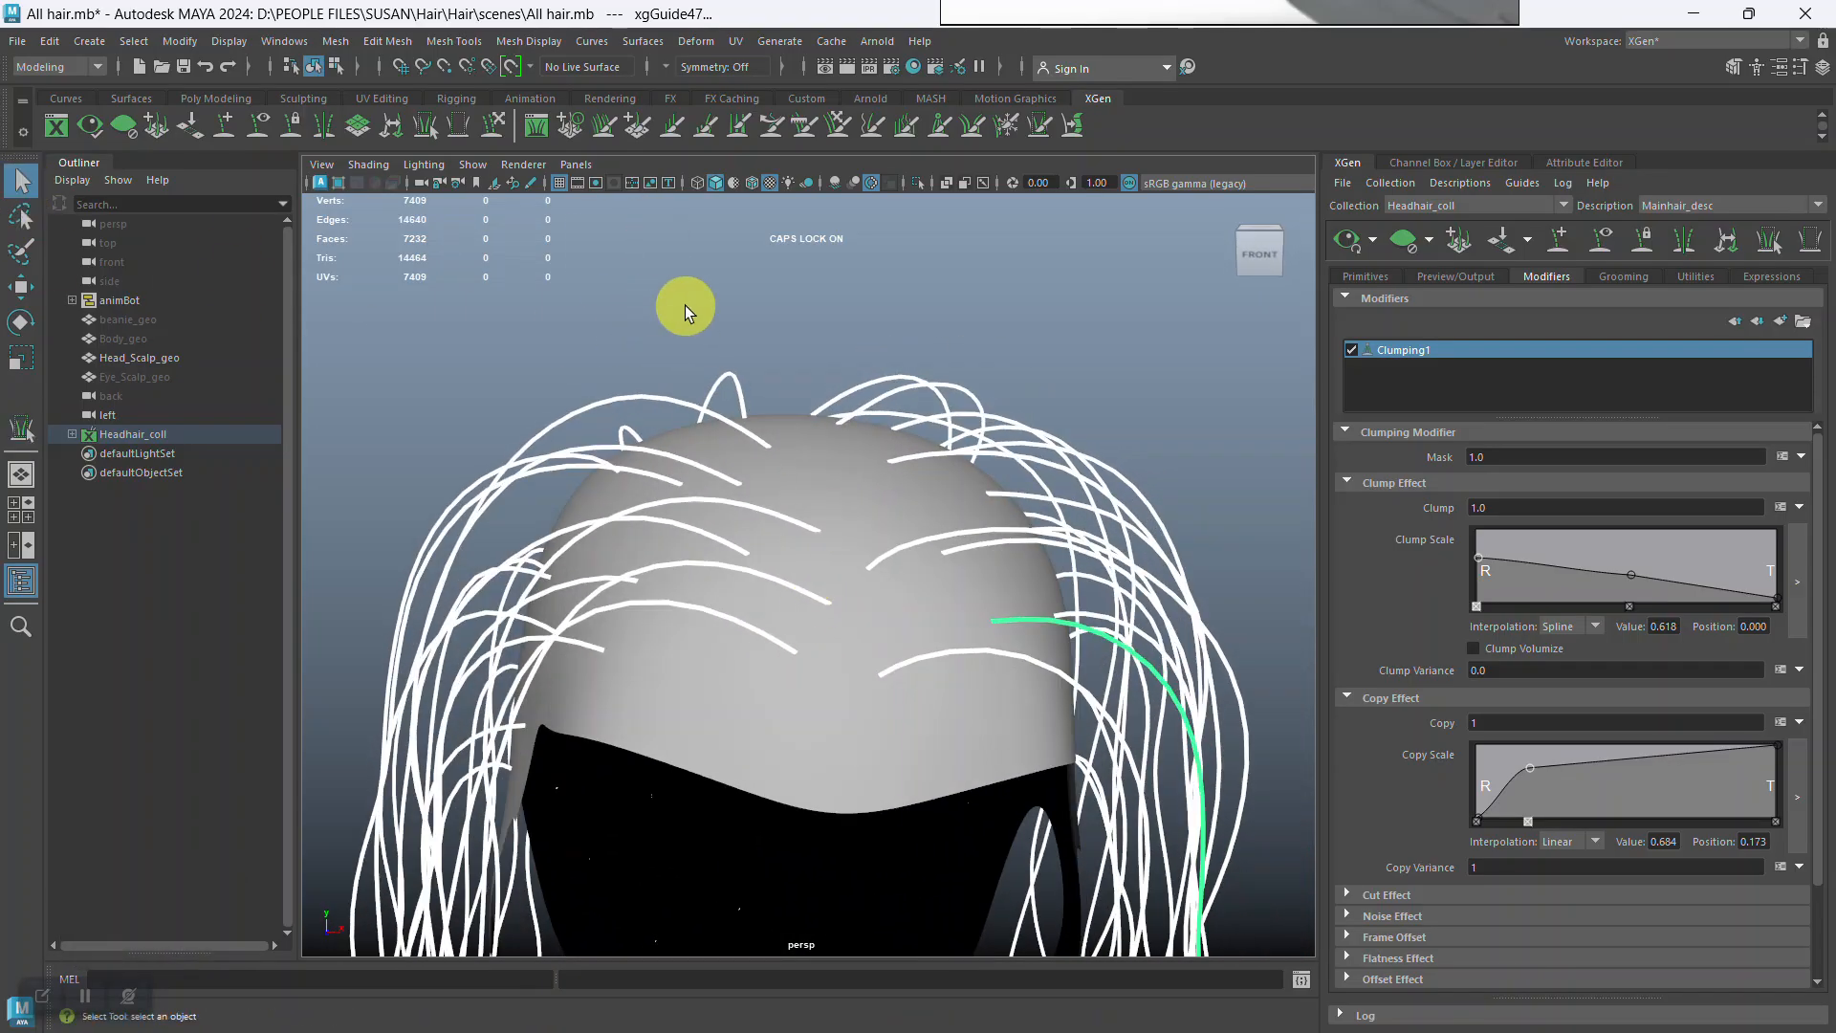
left_click(885, 521)
left_click_drag(885, 524, 849, 509, "alt")
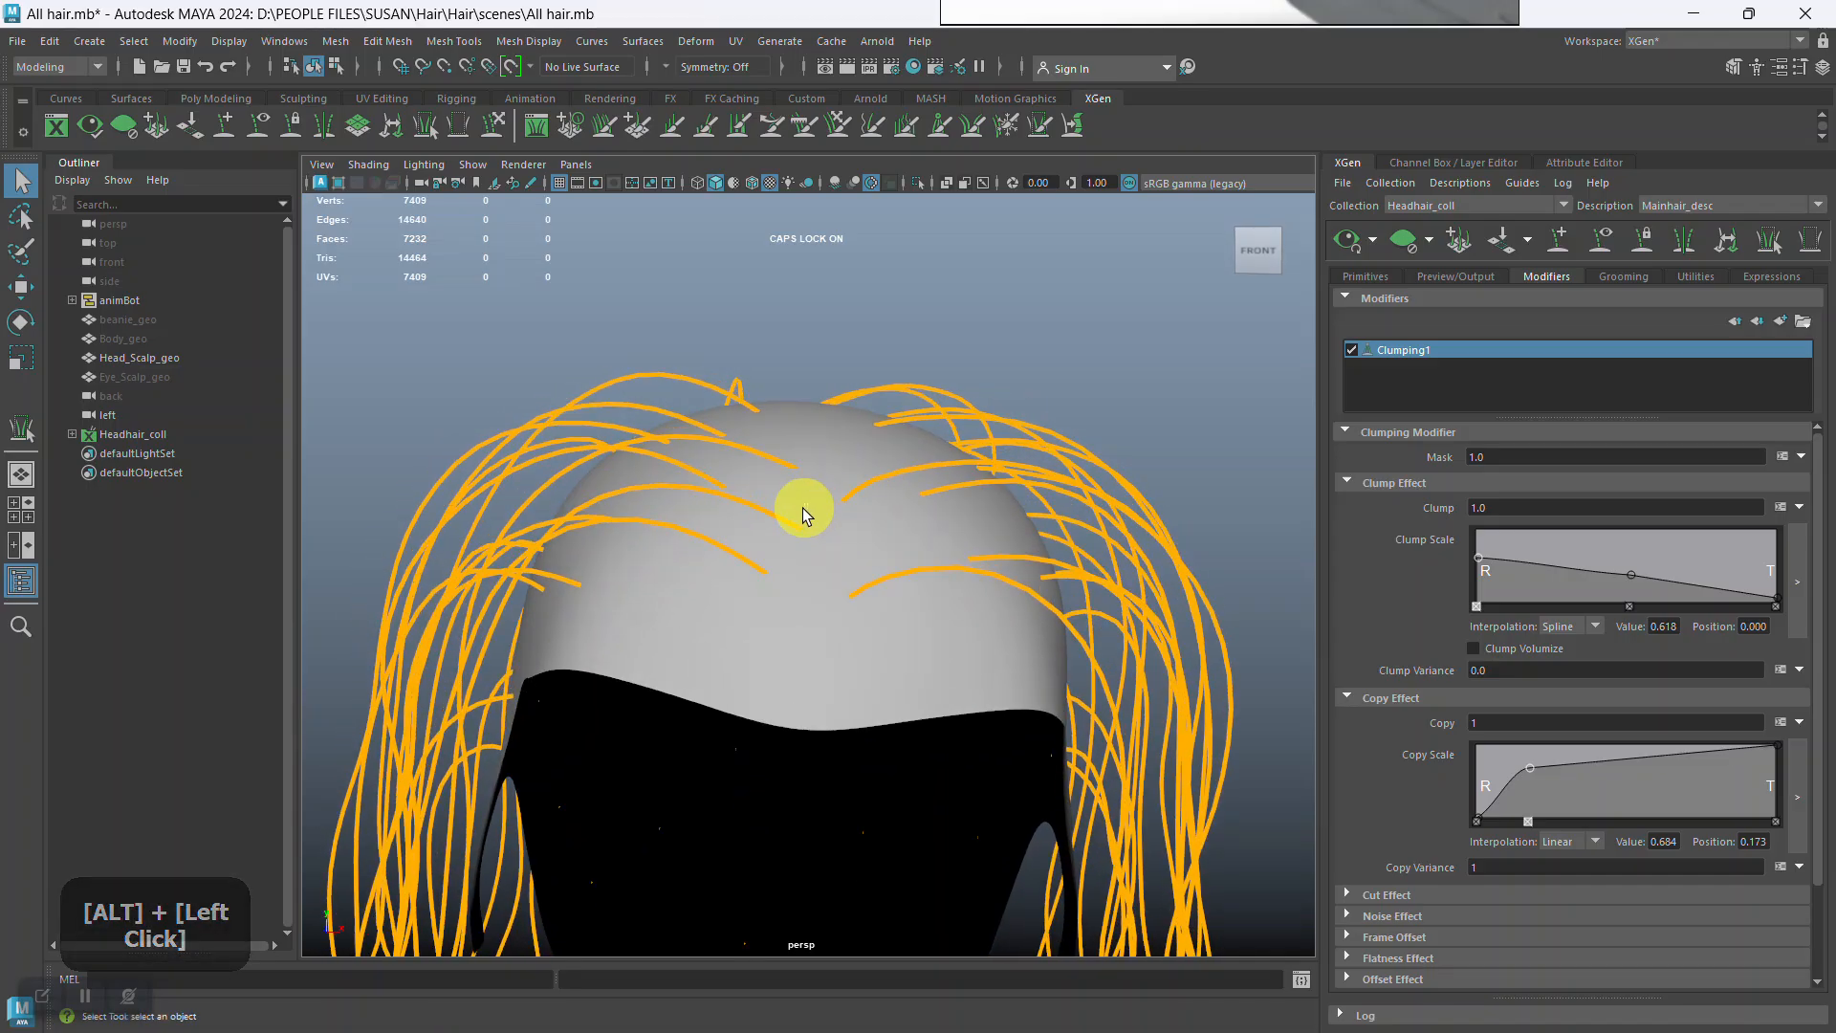
Pick the guide beside the parting to check it, deselect it and regenerate the hair preview.
left_click(788, 550)
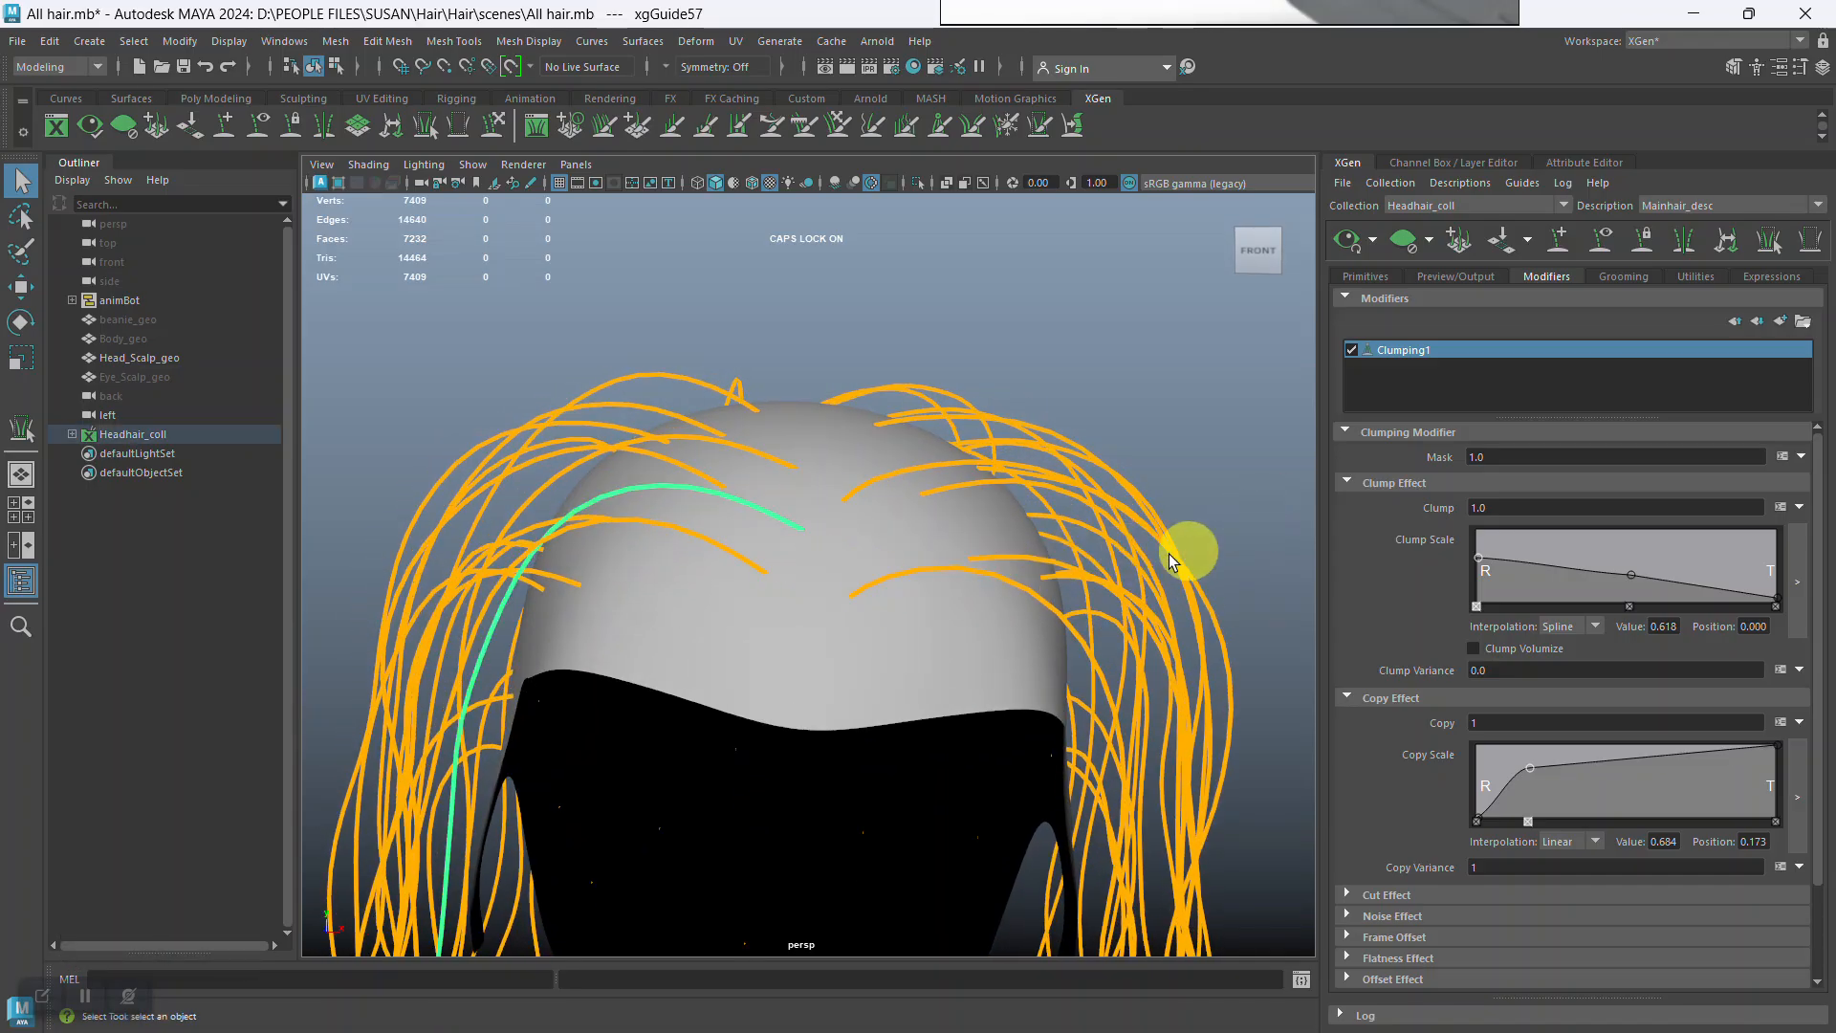
left_click_drag(1103, 522, 1250, 376, "alt")
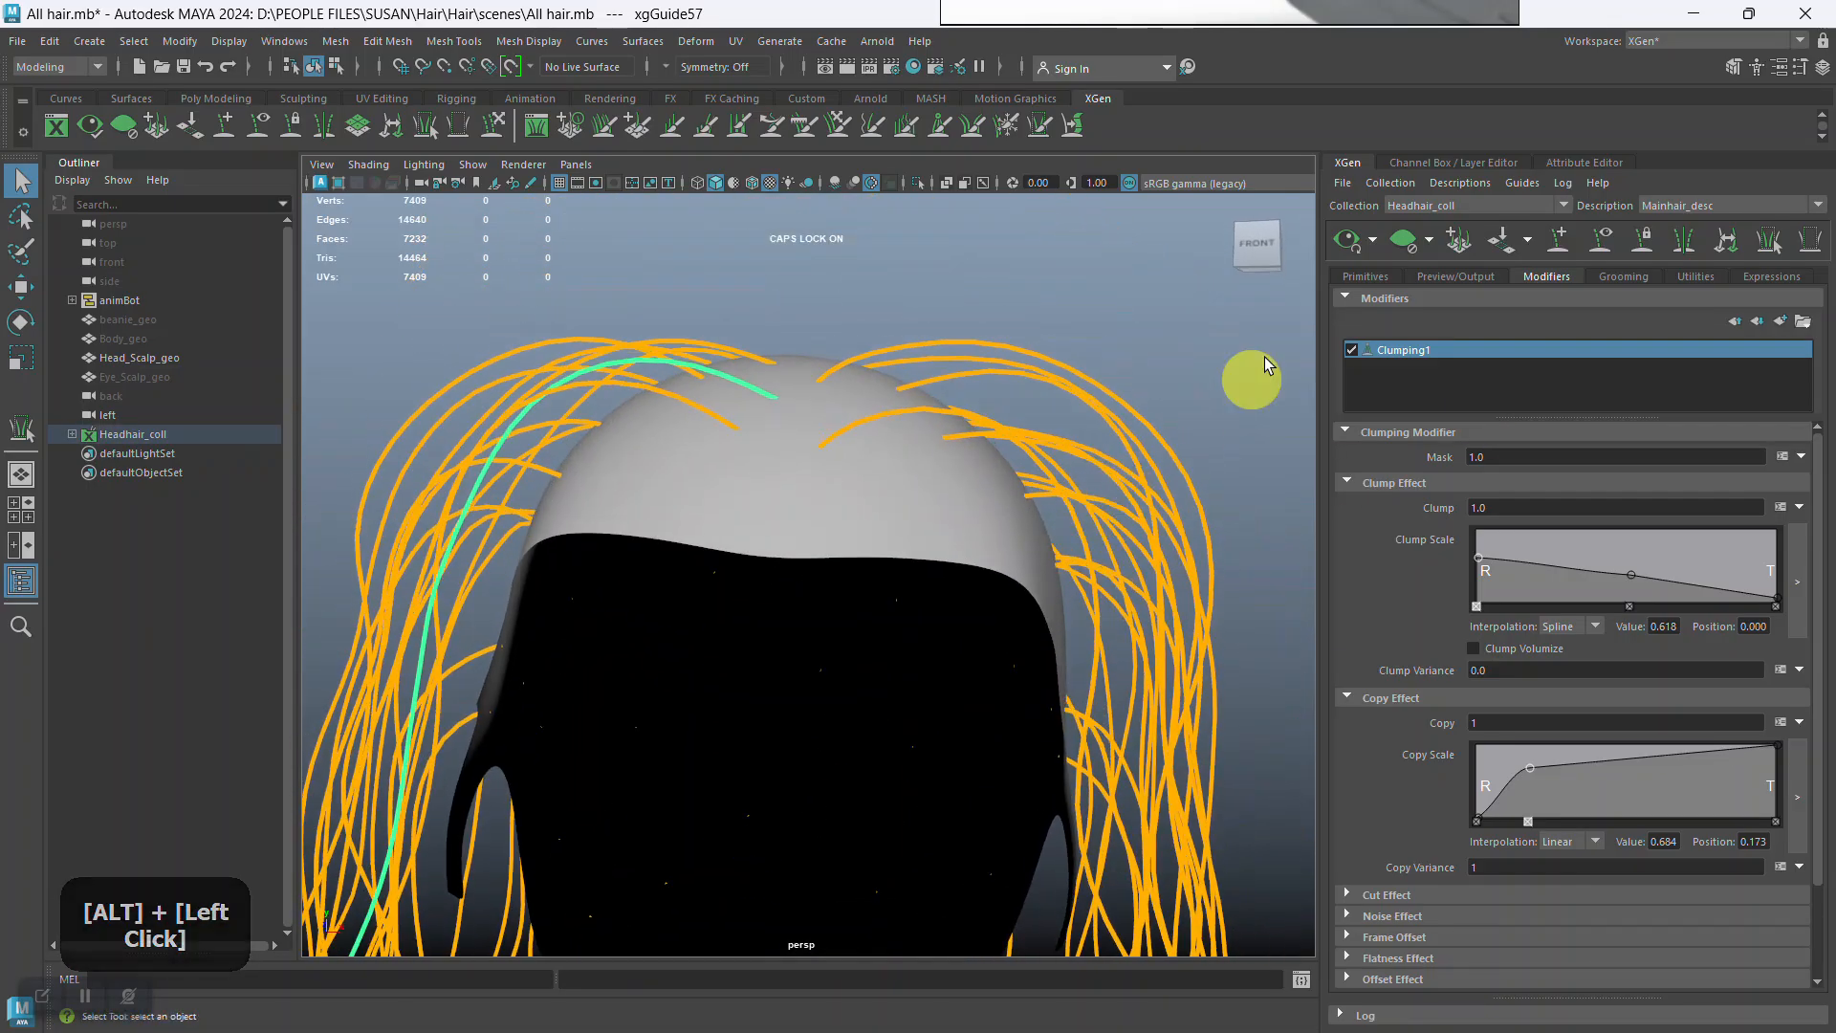
left_click(1219, 380)
left_click(1350, 257)
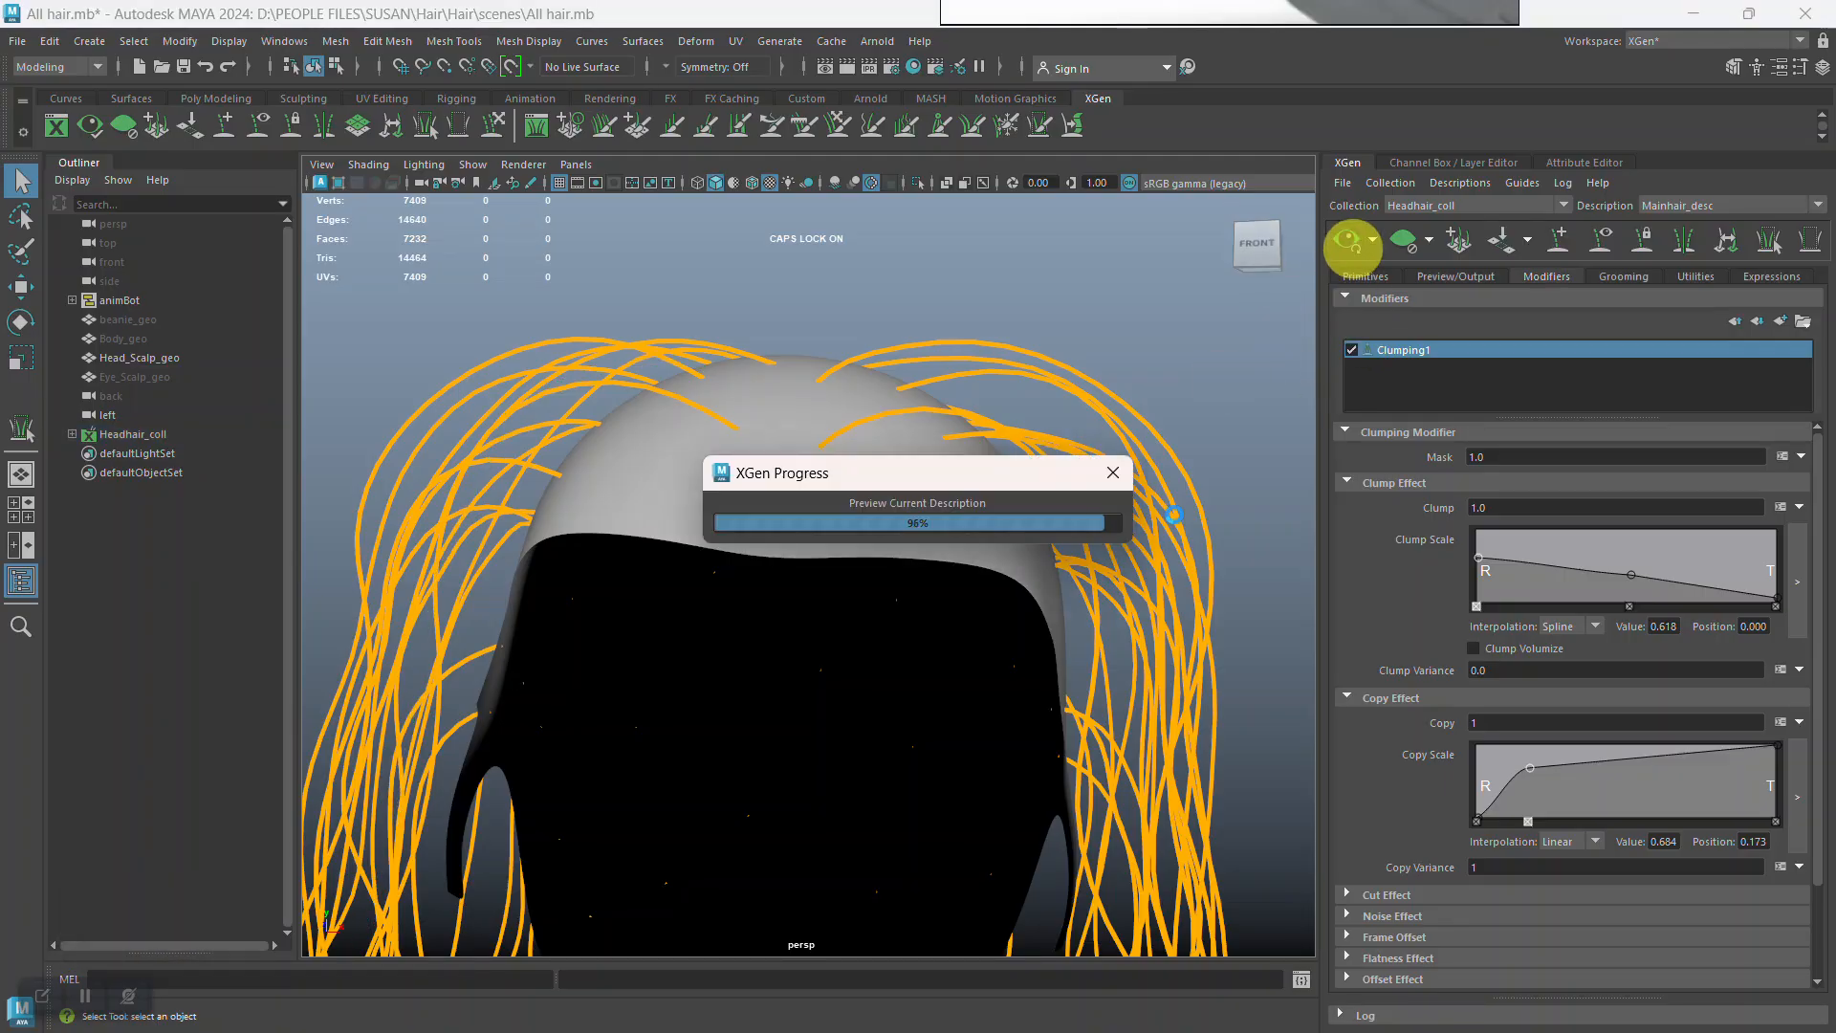
Select the group of guides on the top of the head around the parting.
right_click_drag(994, 632, 910, 545, "alt")
left_click_drag(909, 545, 906, 669, "alt")
right_click_drag(906, 668, 904, 687, "alt")
left_click_drag(904, 687, 918, 705, "alt")
right_click_drag(918, 705, 902, 726, "alt")
left_click_drag(902, 726, 892, 630, "alt")
left_click_drag(702, 346, 967, 612)
Sculpt the selected top guides around the parting with the Sculpt Guides brush and return to selection mode.
left_click(495, 134)
mouse_move(840, 484)
left_mouse_down()
mouse_move(819, 459)
mouse_move(762, 481)
mouse_move(777, 492)
left_mouse_up()
left_click_drag(901, 541, 910, 463, "alt")
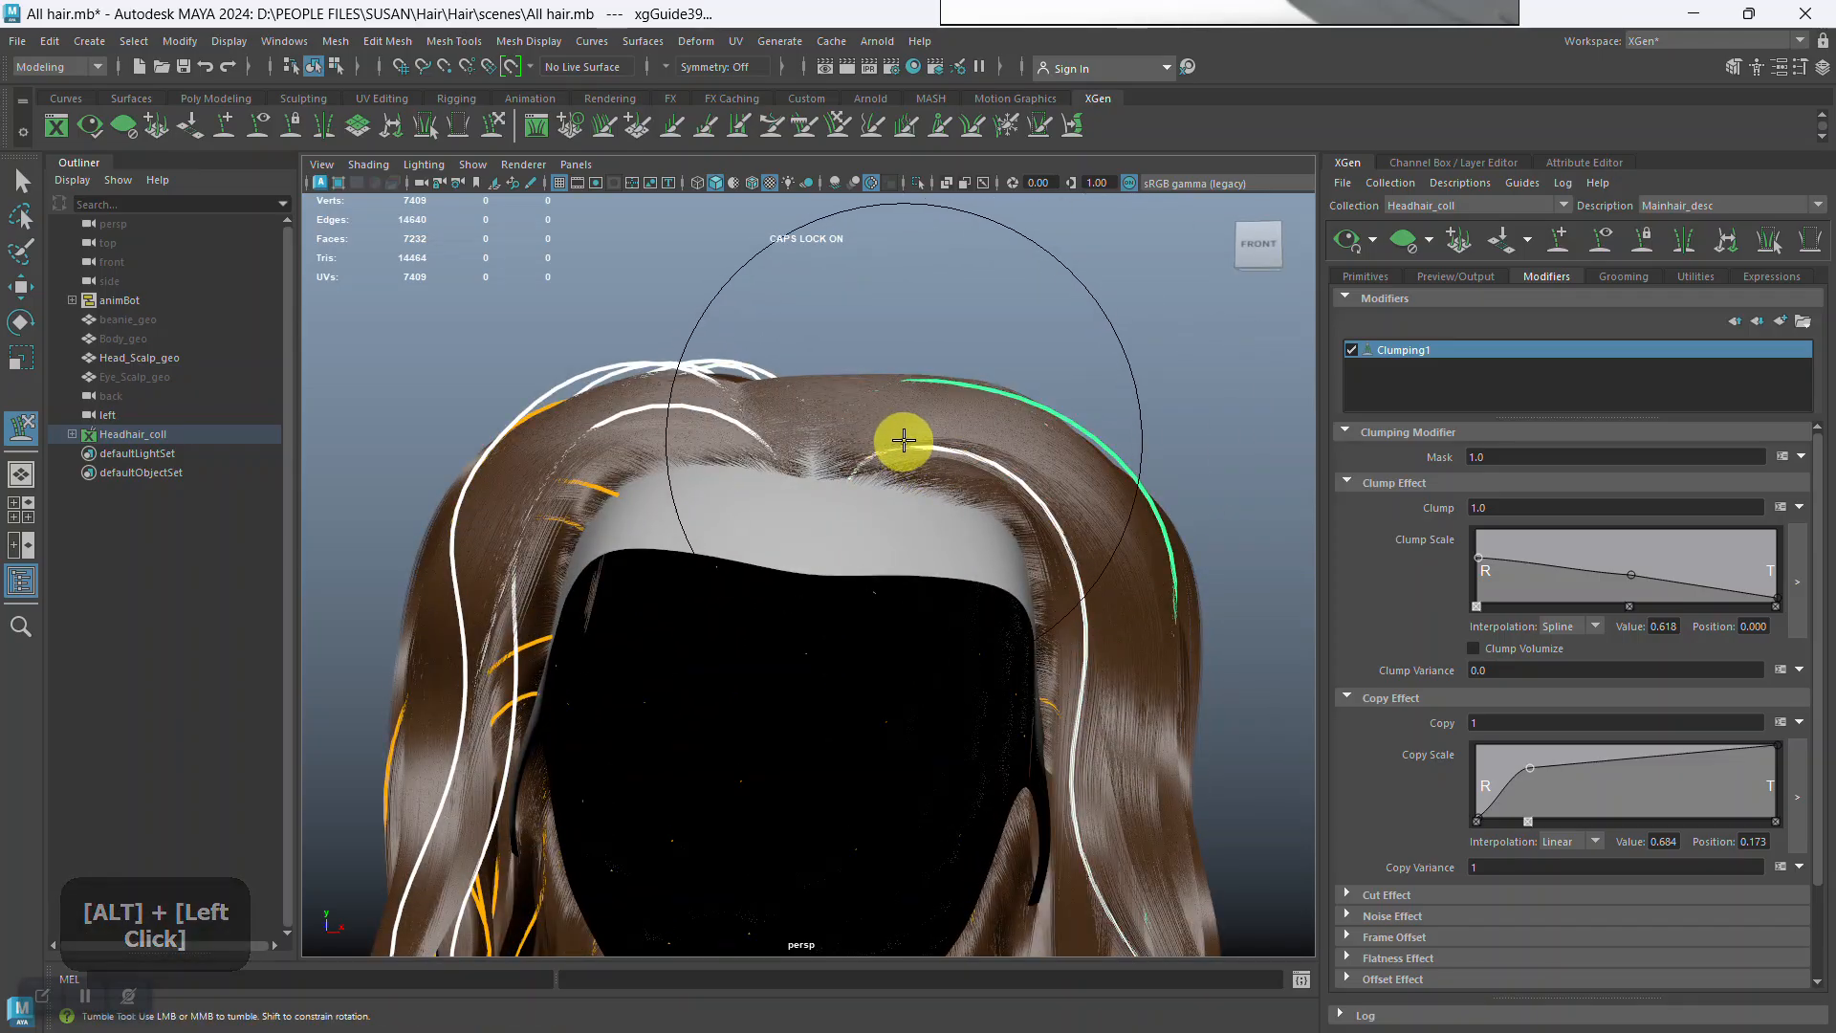
mouse_move(967, 450)
left_mouse_down()
mouse_move(1049, 382)
mouse_move(554, 496)
left_mouse_up()
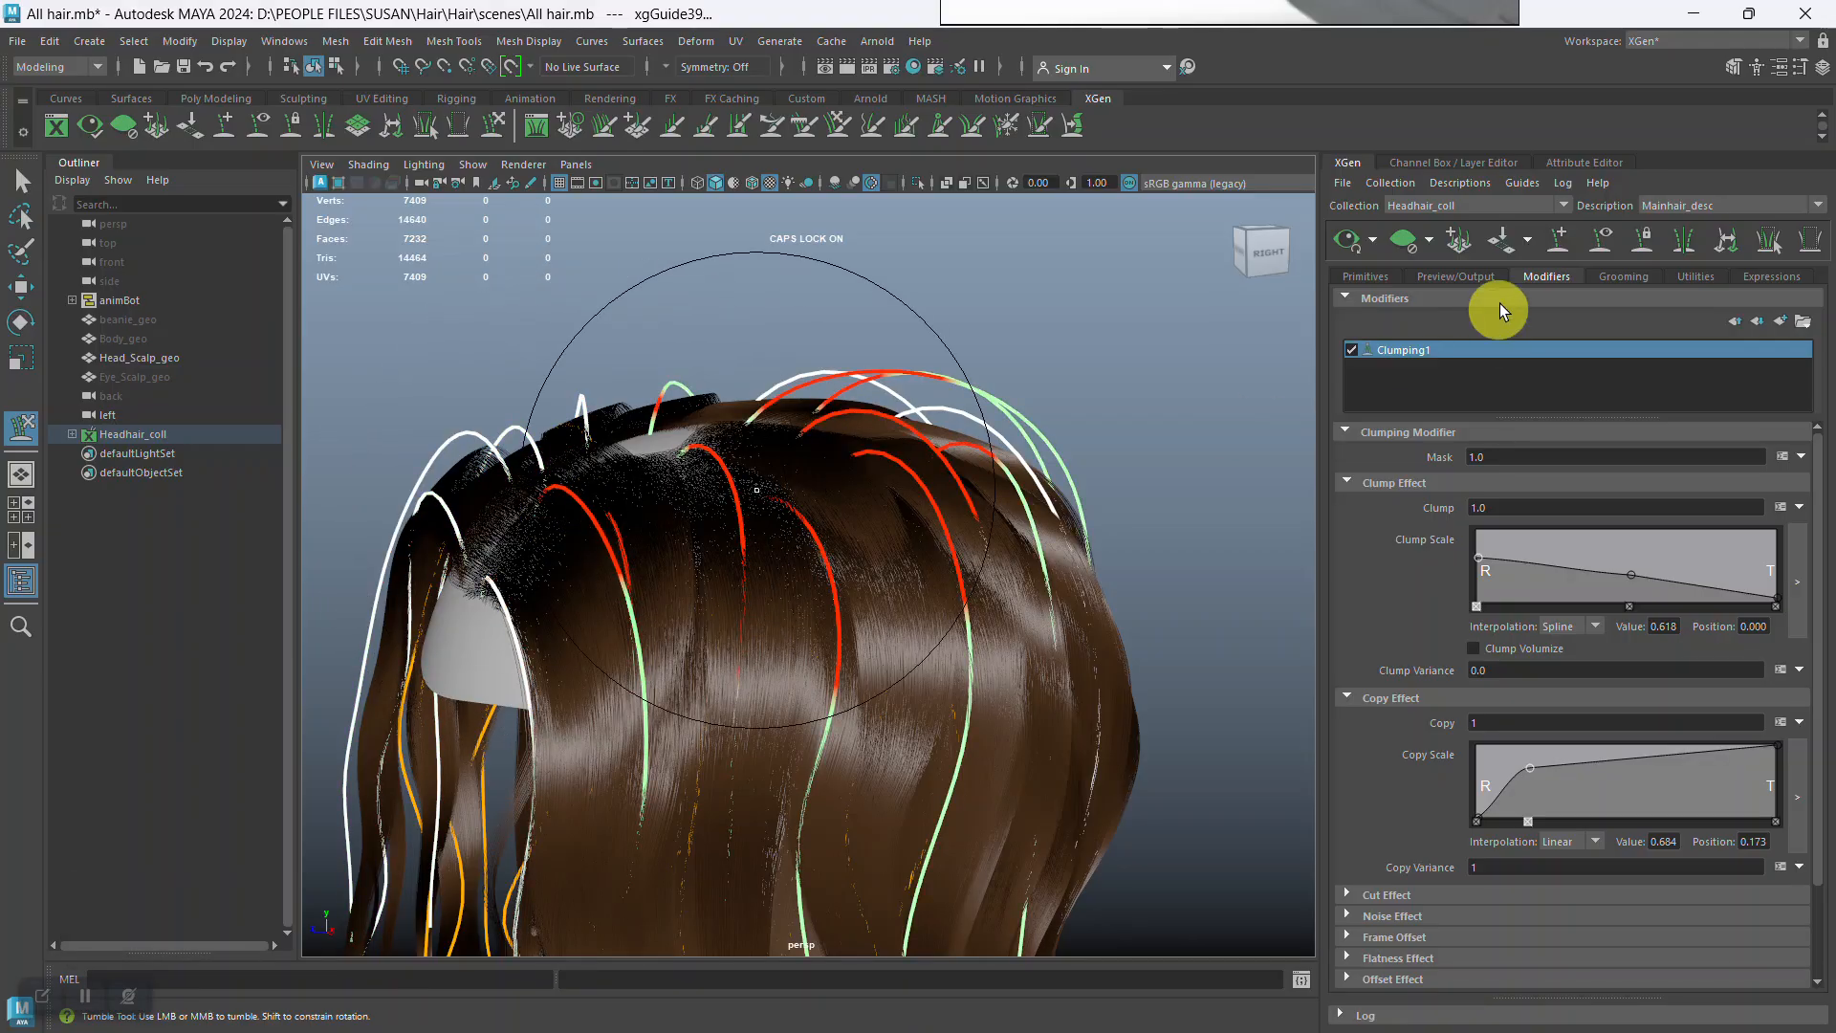
mouse_move(1127, 348)
left_mouse_down("alt")
mouse_move(1074, 405)
mouse_move(899, 479)
mouse_move(1032, 489)
mouse_move(947, 497)
left_mouse_up("alt")
left_click(21, 180)
Check the hair around the parting and face opening, and save the scene.
right_click_drag(1070, 511, 1099, 574, "alt")
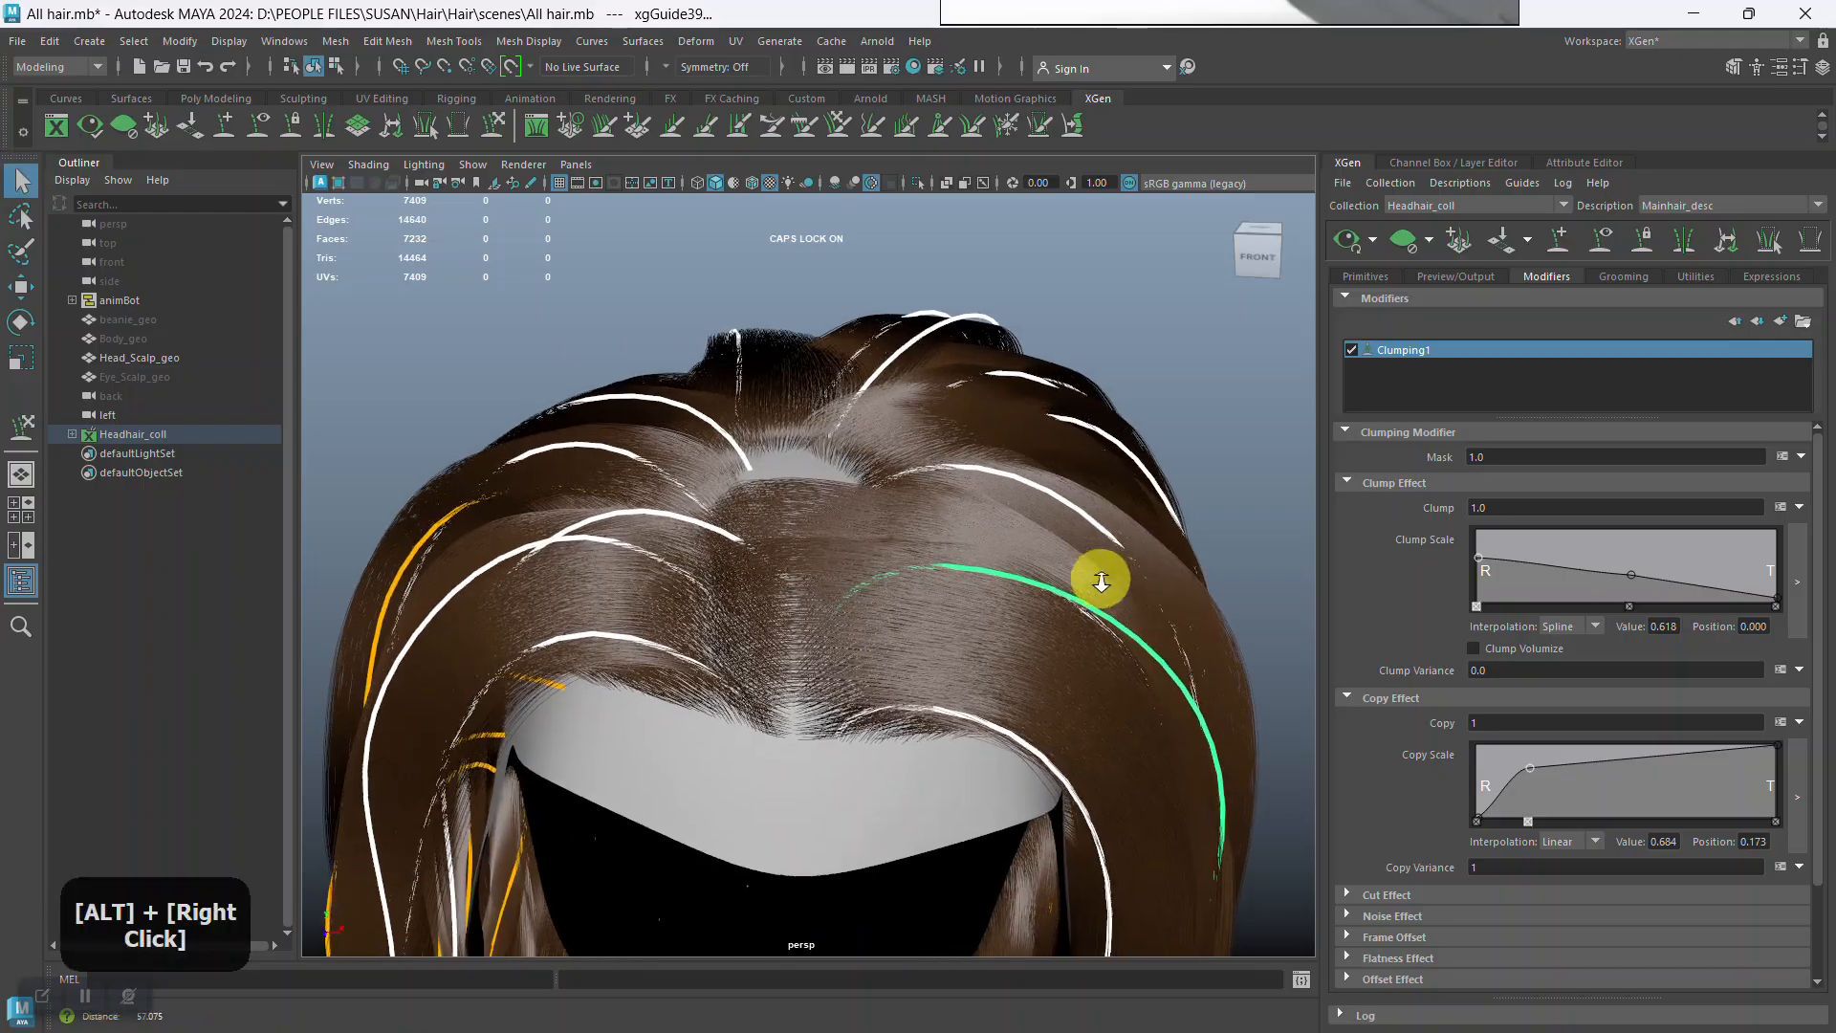
left_click_drag(1099, 574, 1082, 623, "alt")
left_click_drag(860, 699, 893, 635, "alt")
right_click_drag(893, 635, 922, 543, "alt")
left_click_drag(922, 543, 964, 644, "alt")
right_click_drag(963, 644, 984, 561, "alt")
key("ctrl+s")
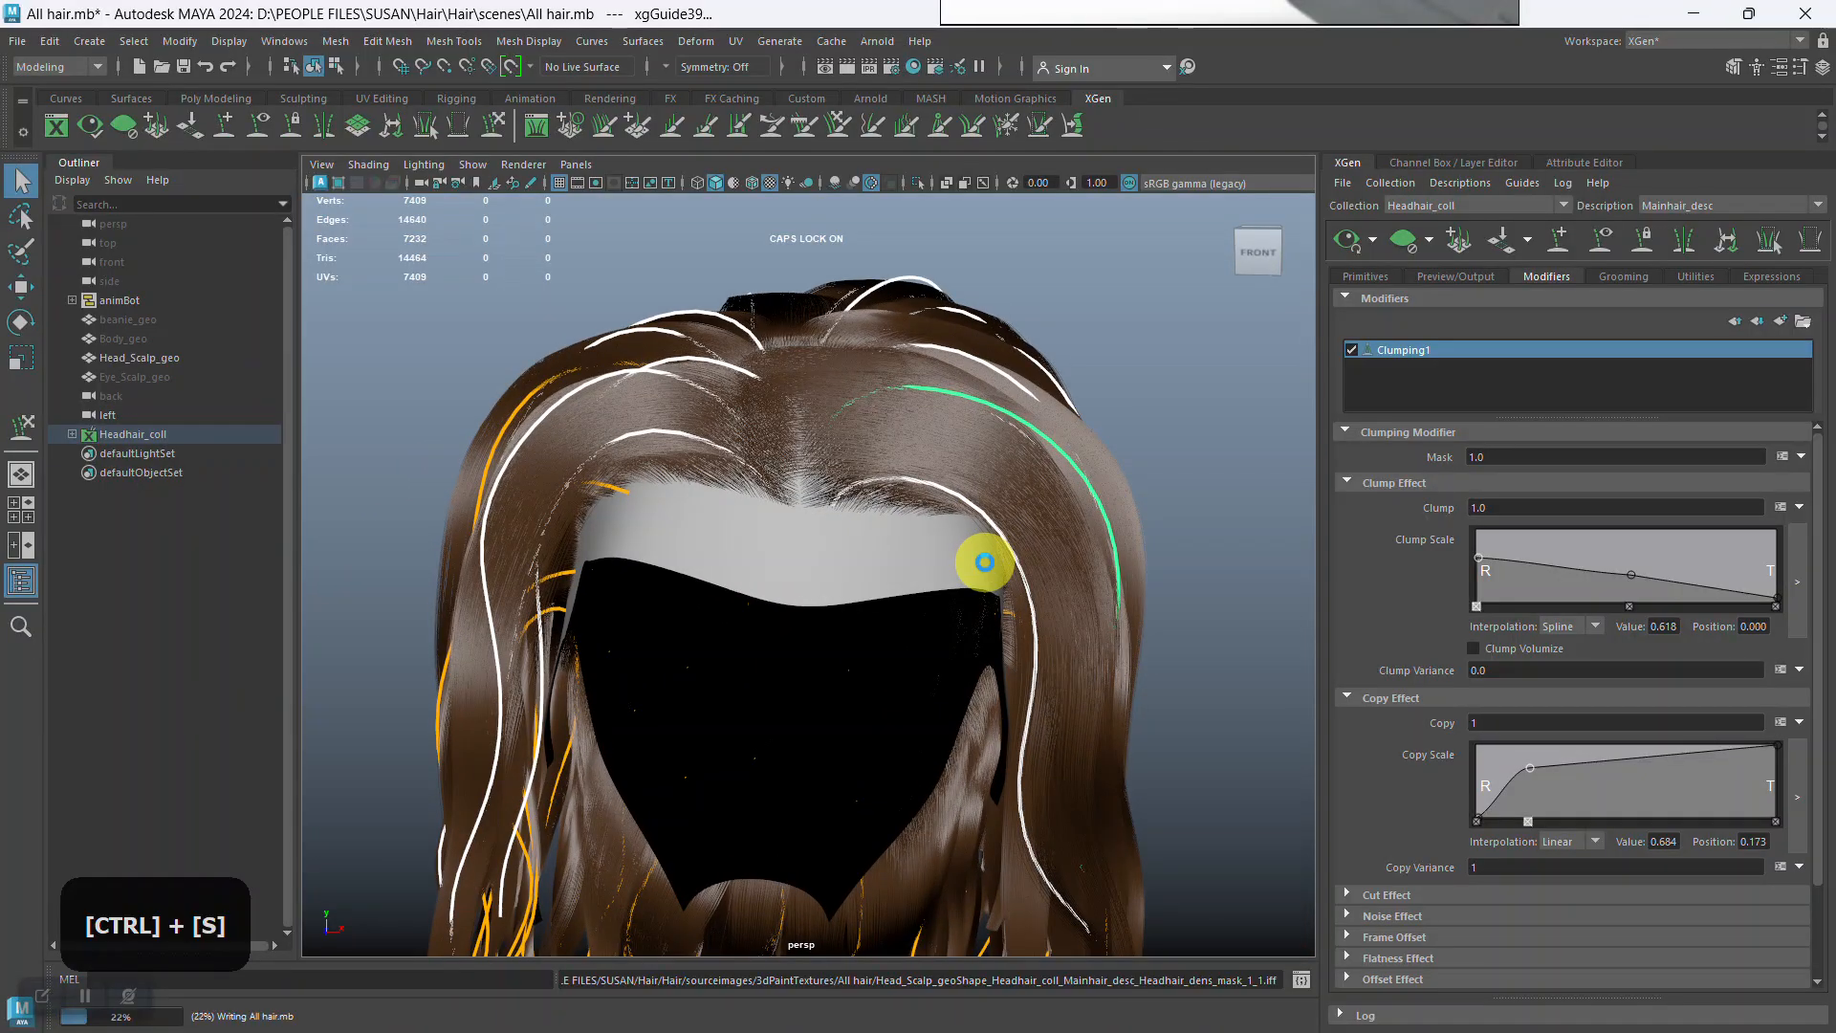
left_click(85, 996)
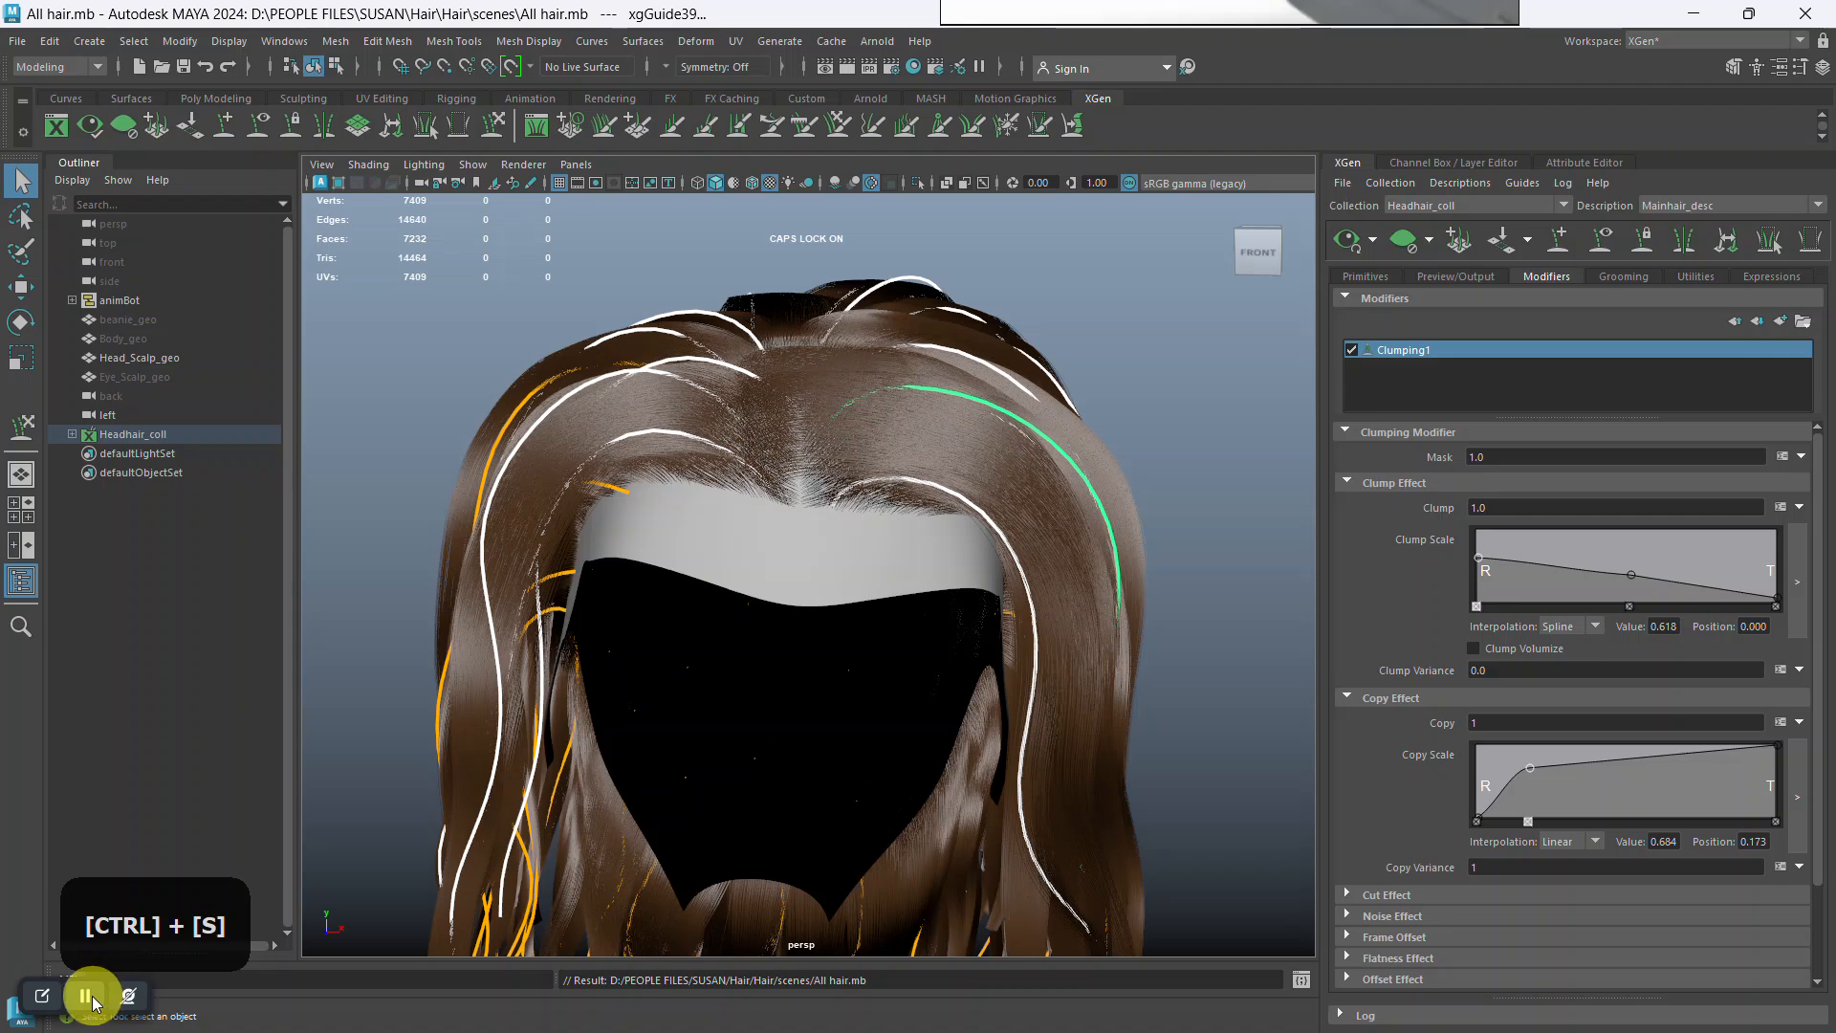
Open the description's Region Map, Headhair_regionMask, for painting on the scalp from the primitive settings.
left_click_drag(1194, 494, 1193, 525, "alt")
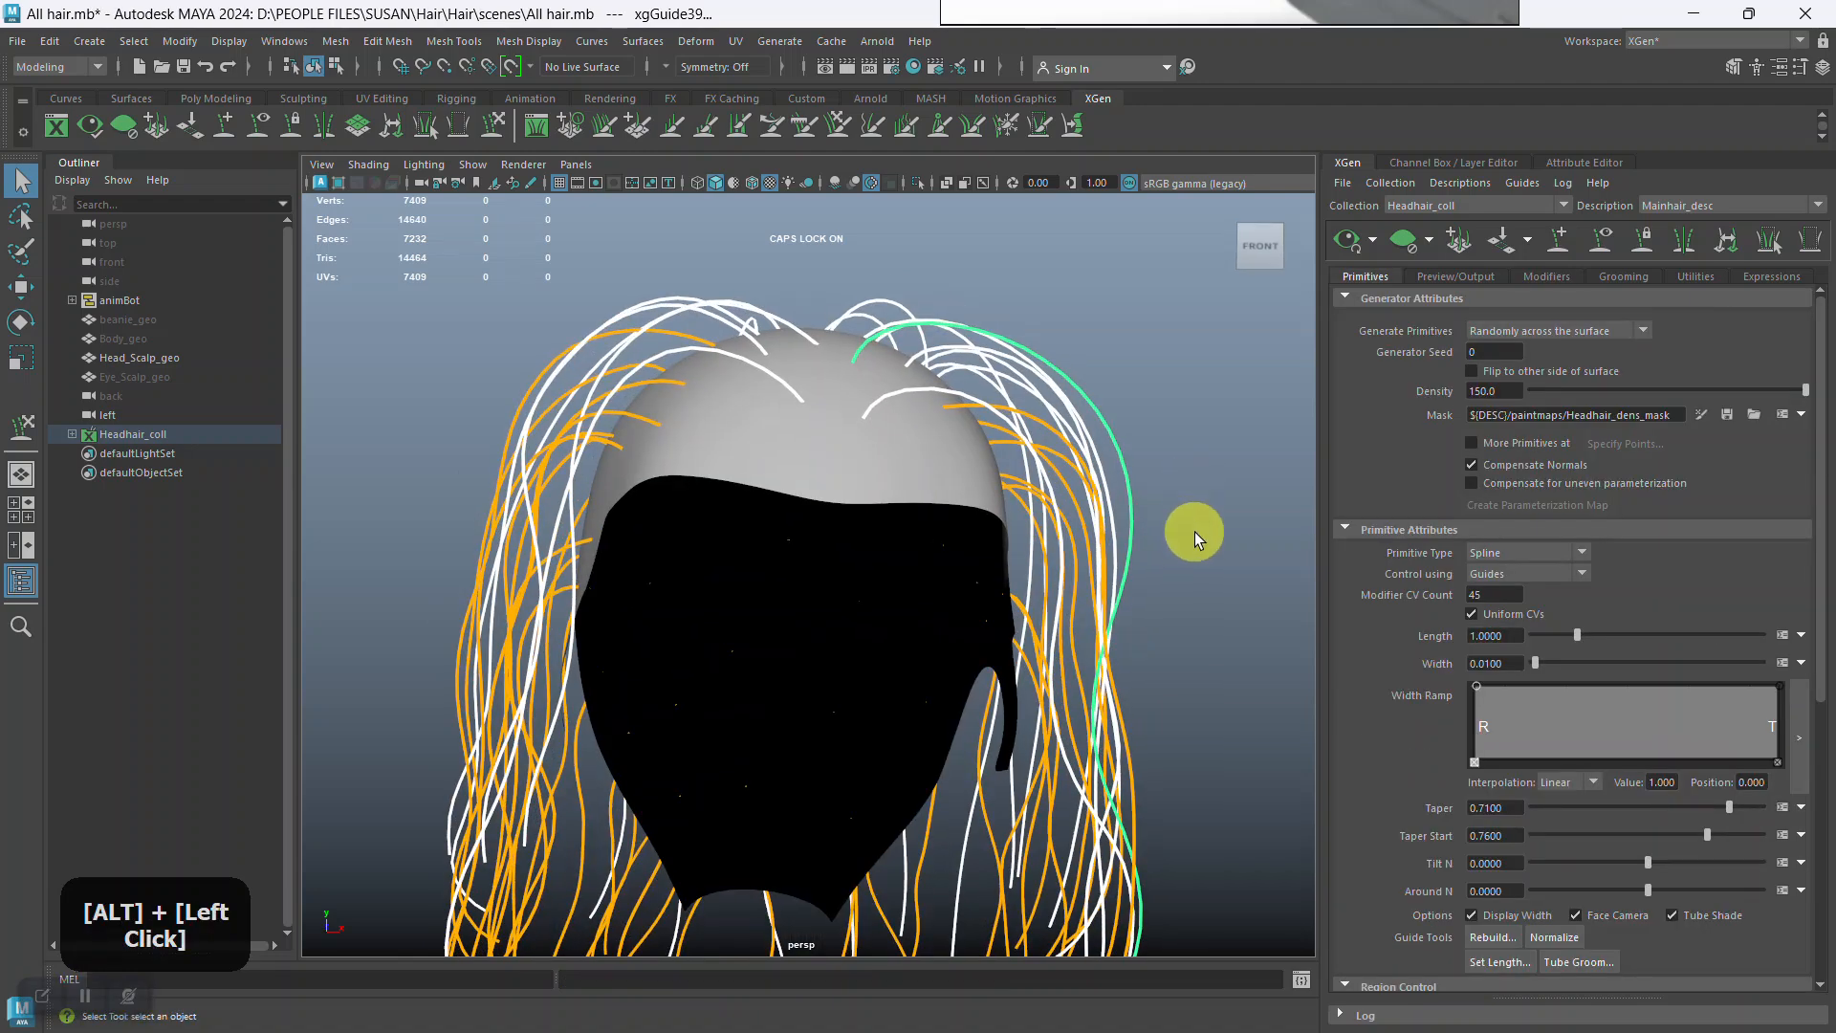
middle_click_drag(1193, 525, 1257, 563, "alt")
scroll(1434, 679, "down", 10)
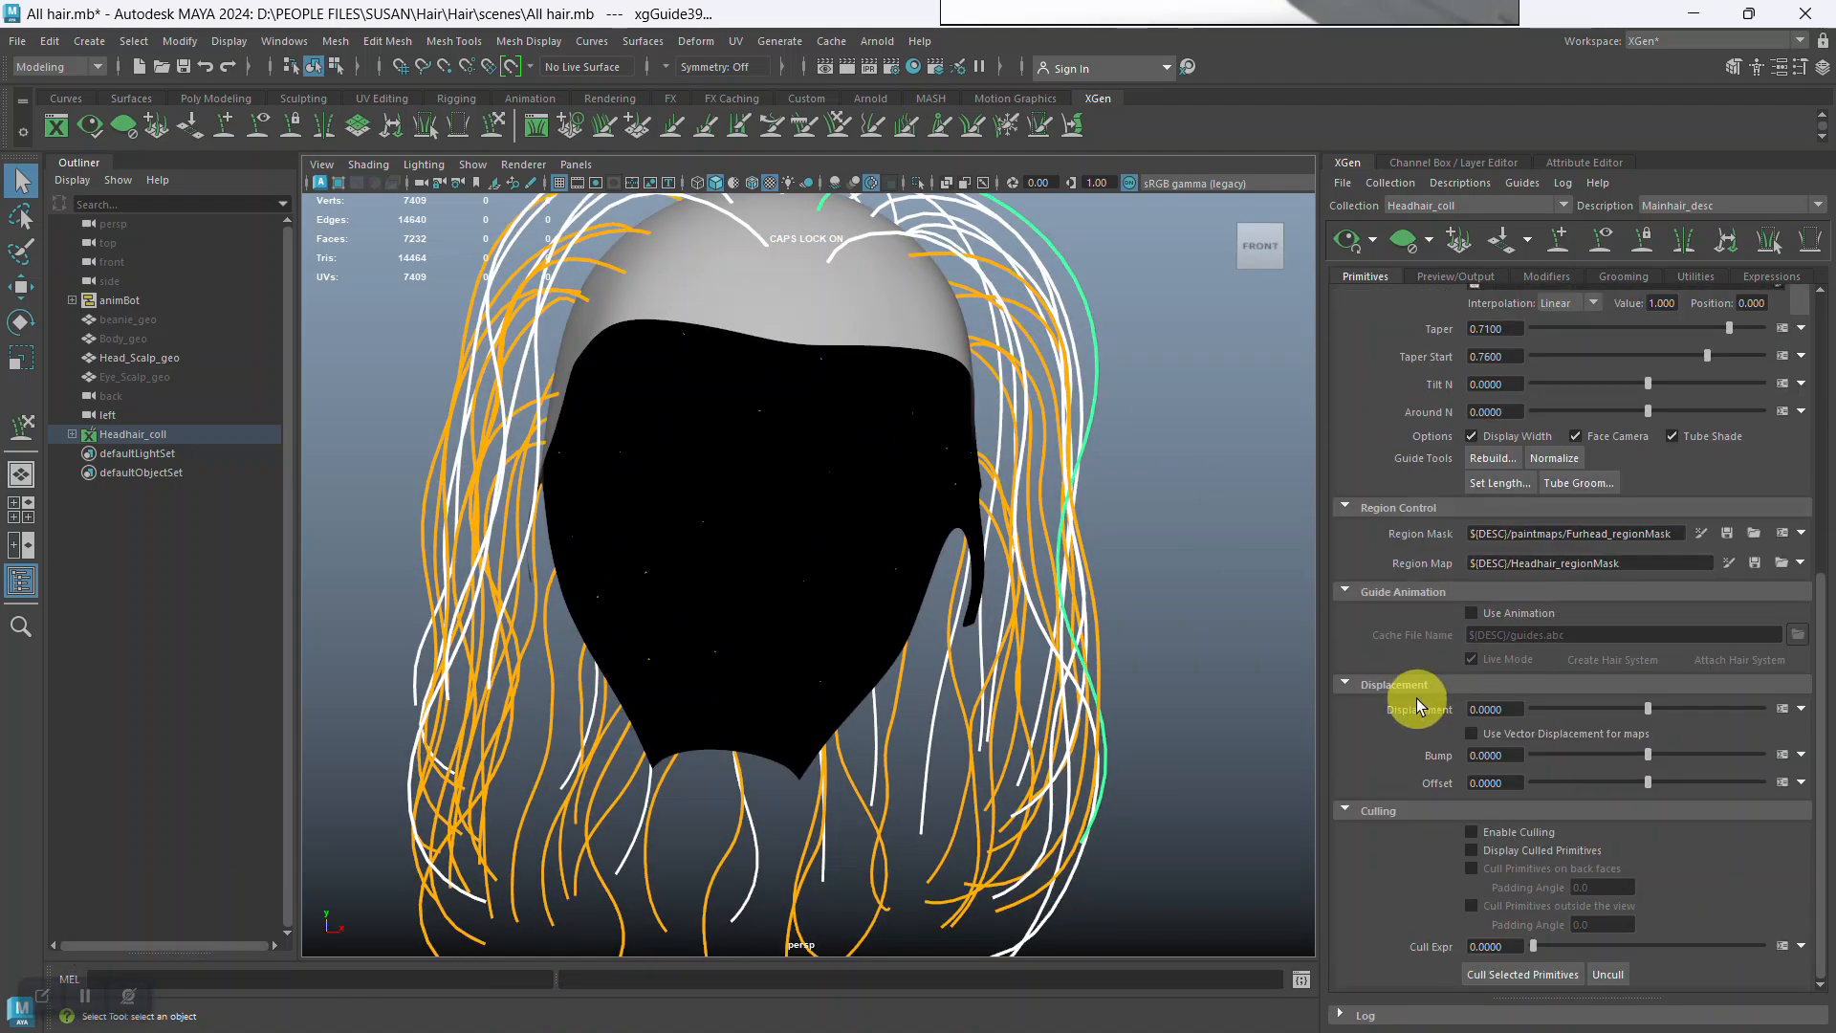
mouse_move(1418, 545)
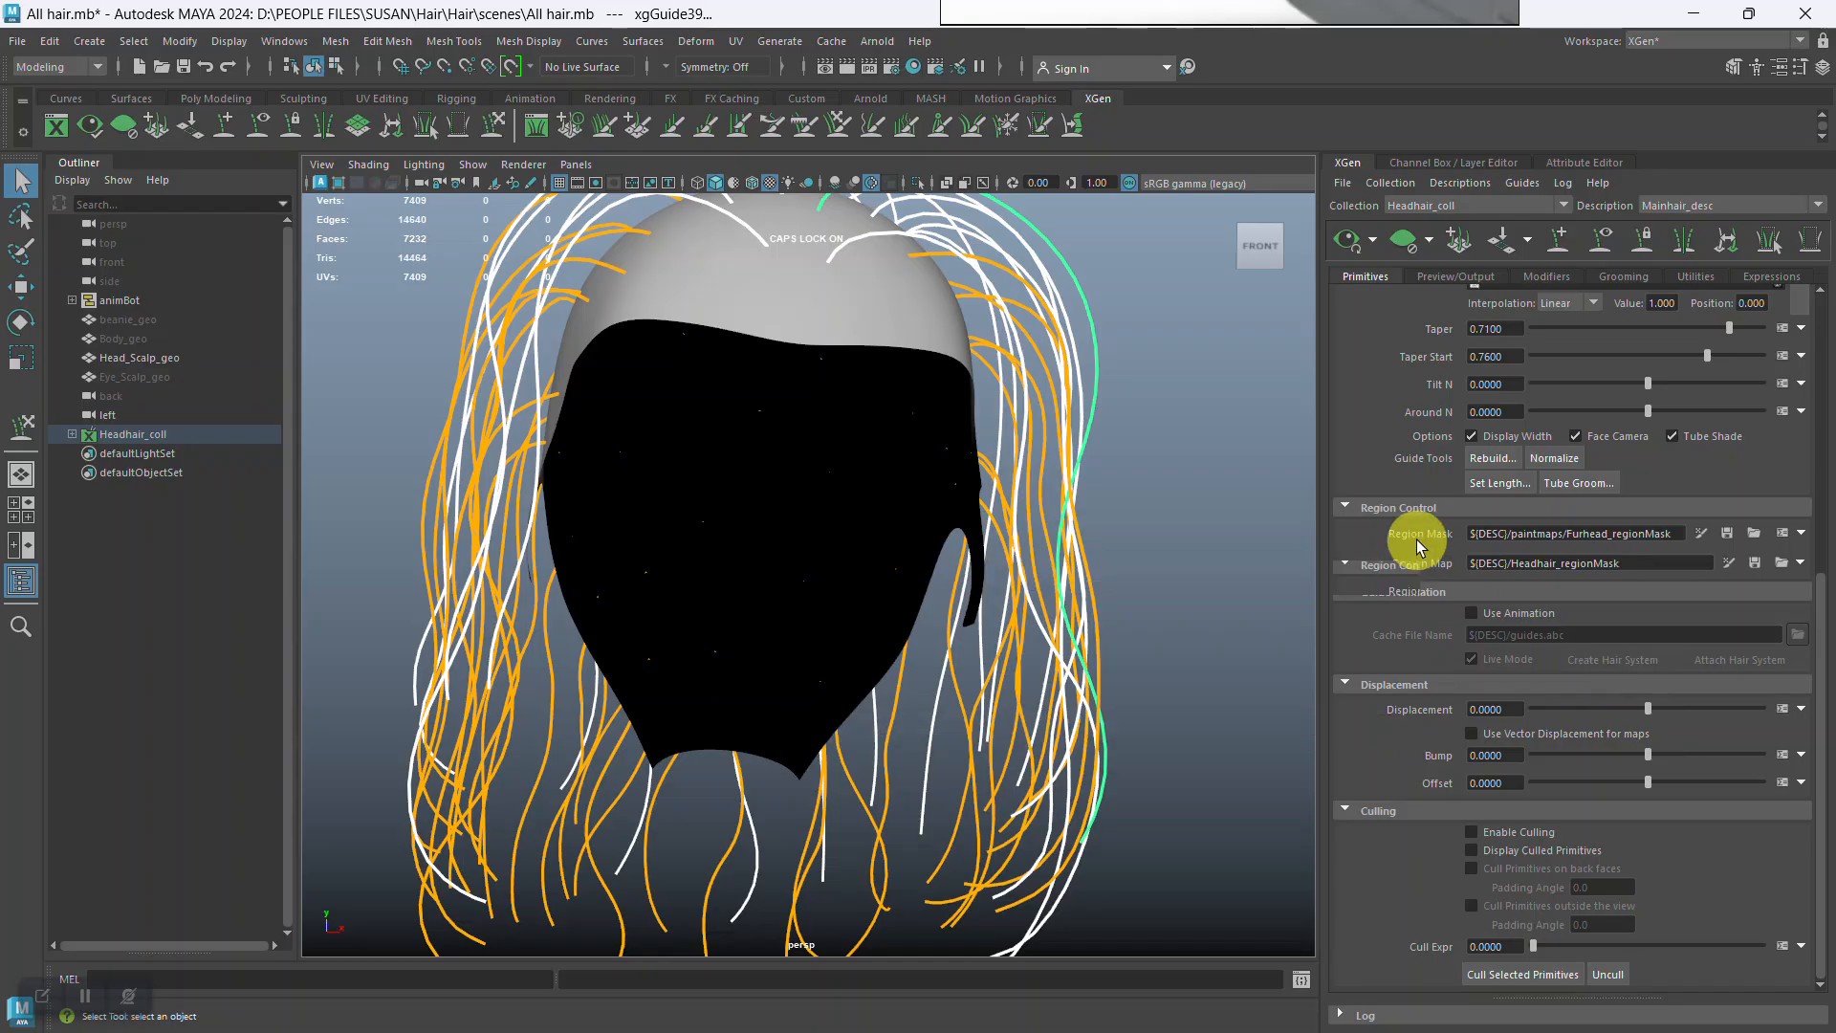
scroll(1416, 525, "up", 1)
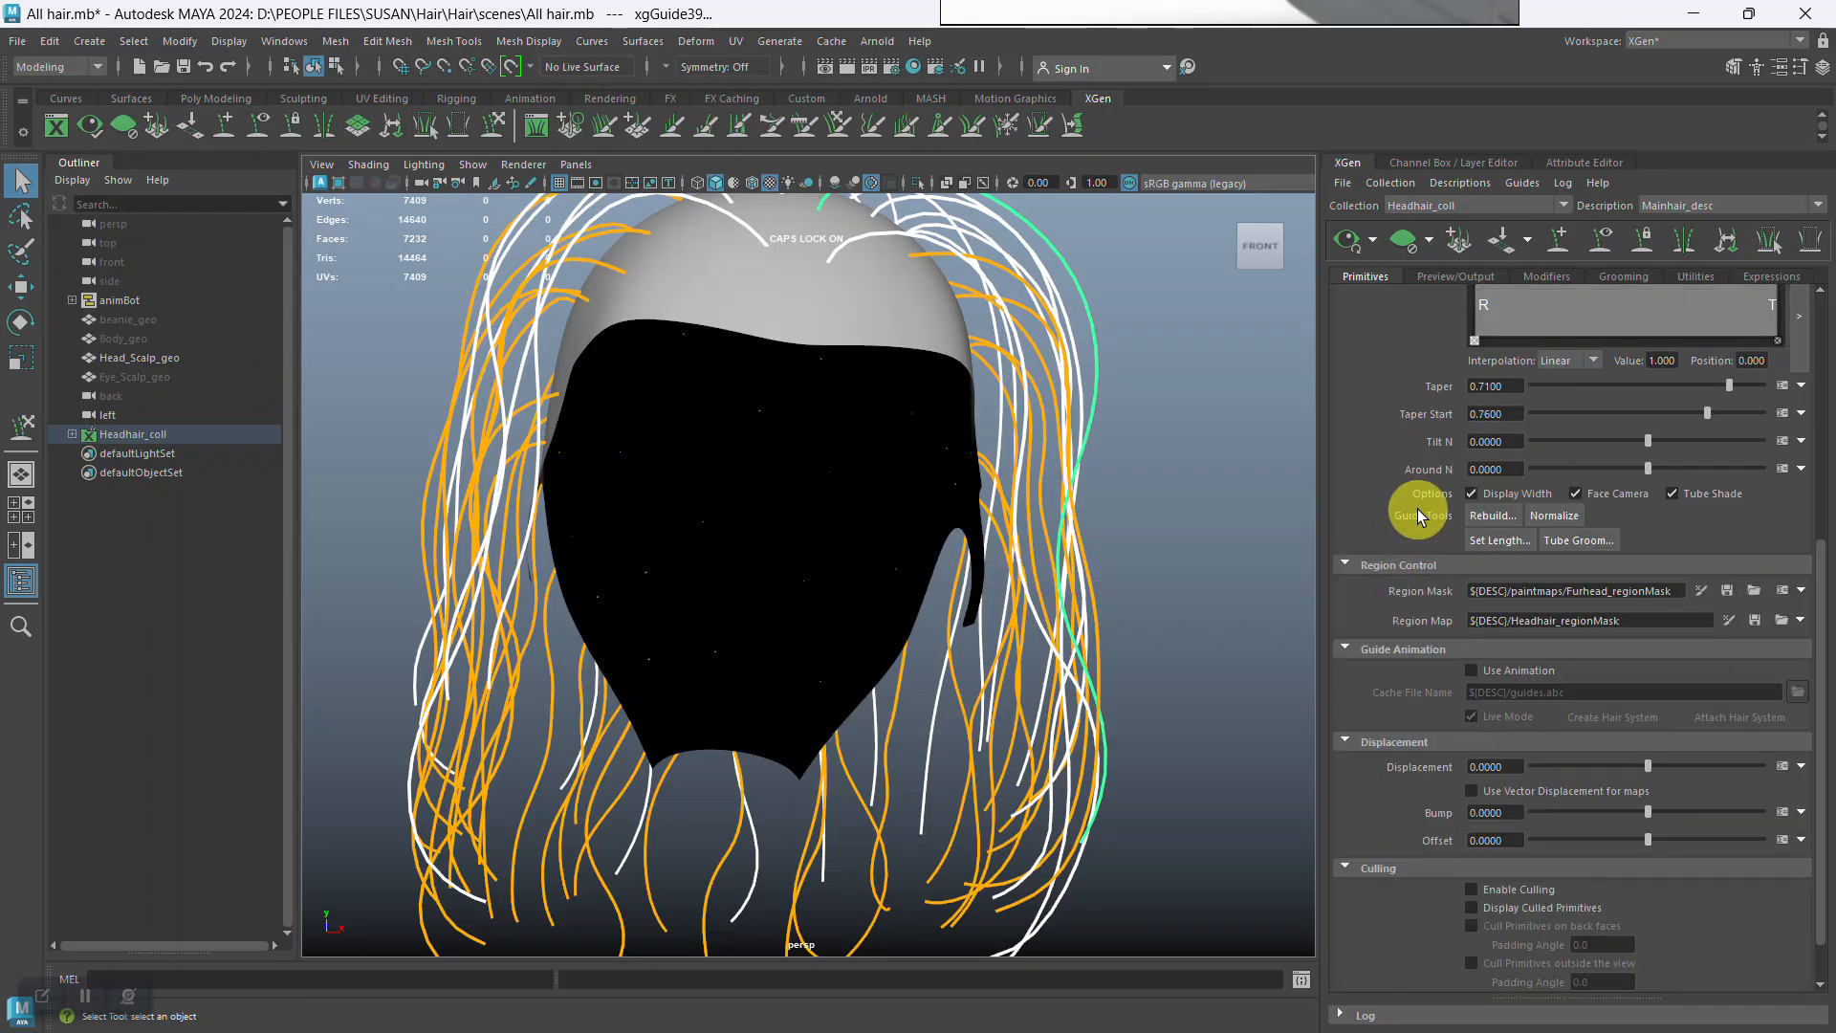
left_click(1730, 621)
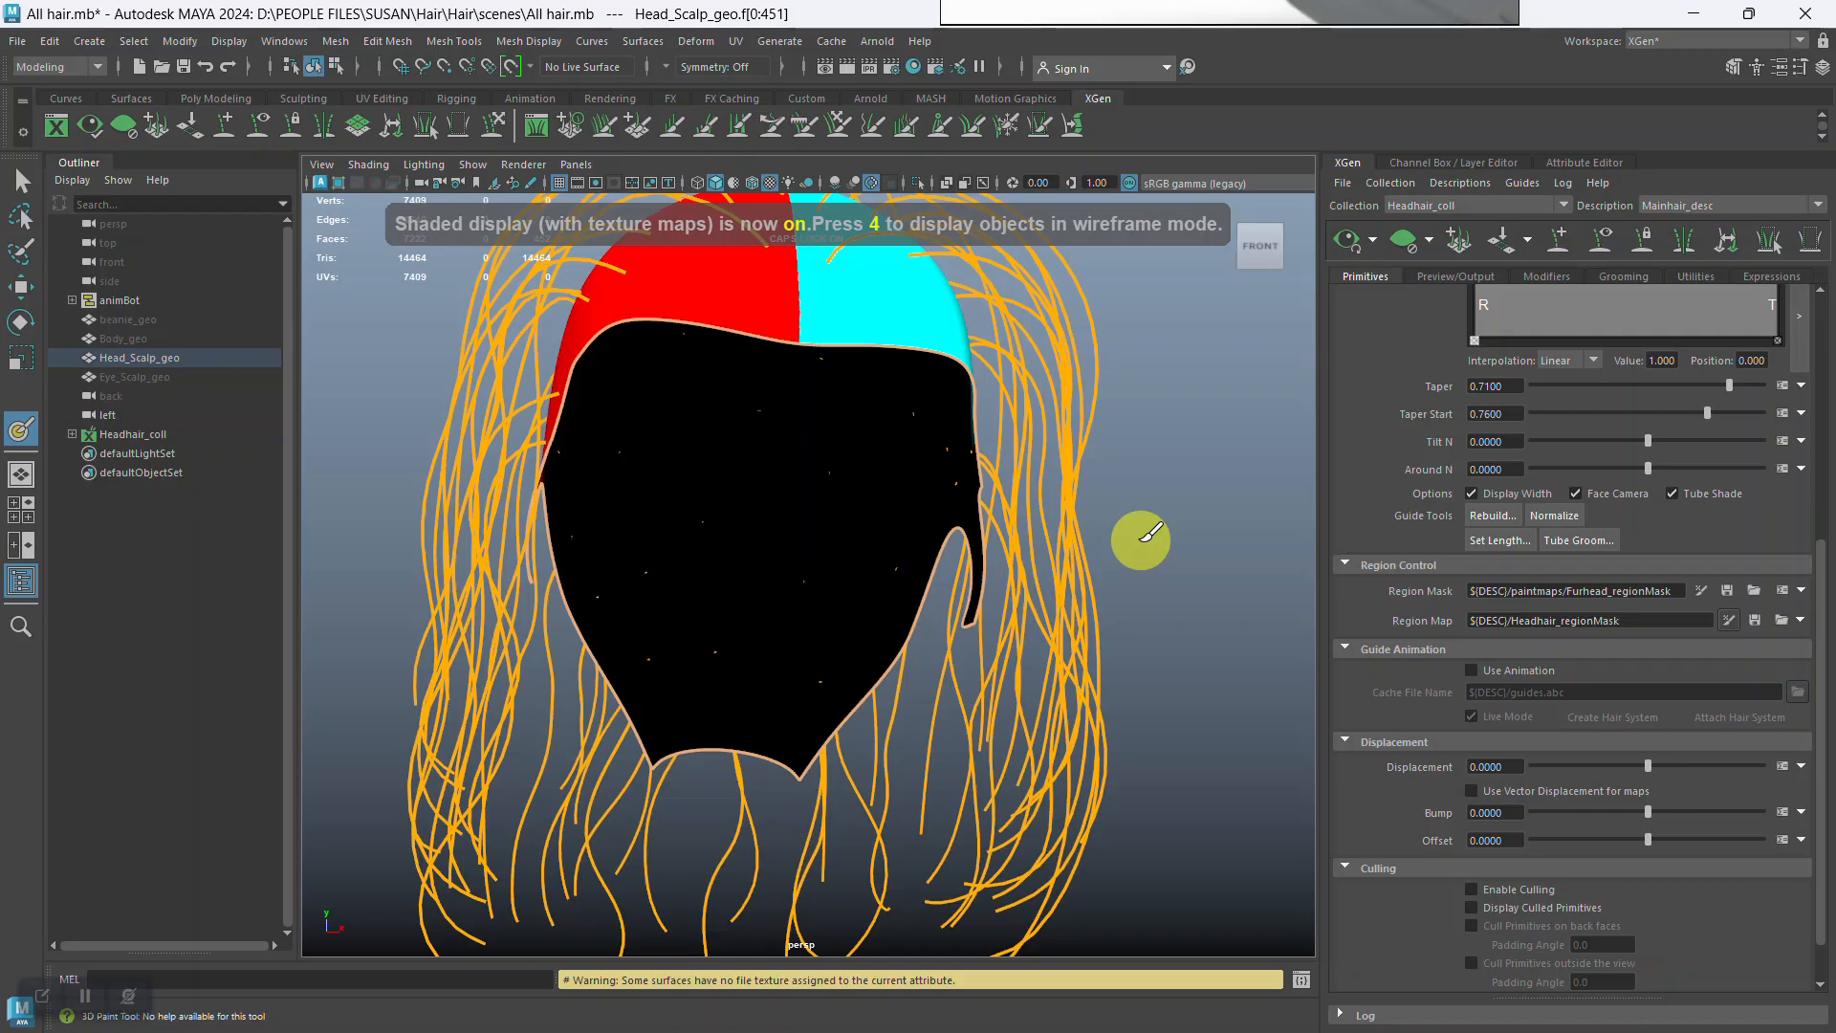
Examine the boundary between the red and cyan regions along the scalp's parting against the guide roots.
left_click_drag(1117, 560, 1058, 533, "alt")
right_click_drag(1058, 533, 1004, 565, "alt")
left_click_drag(1004, 566, 874, 525, "alt")
right_click_drag(873, 525, 947, 583, "alt")
left_click_drag(947, 582, 968, 528, "alt")
right_click_drag(968, 528, 975, 525, "alt")
left_click_drag(976, 525, 919, 499, "alt")
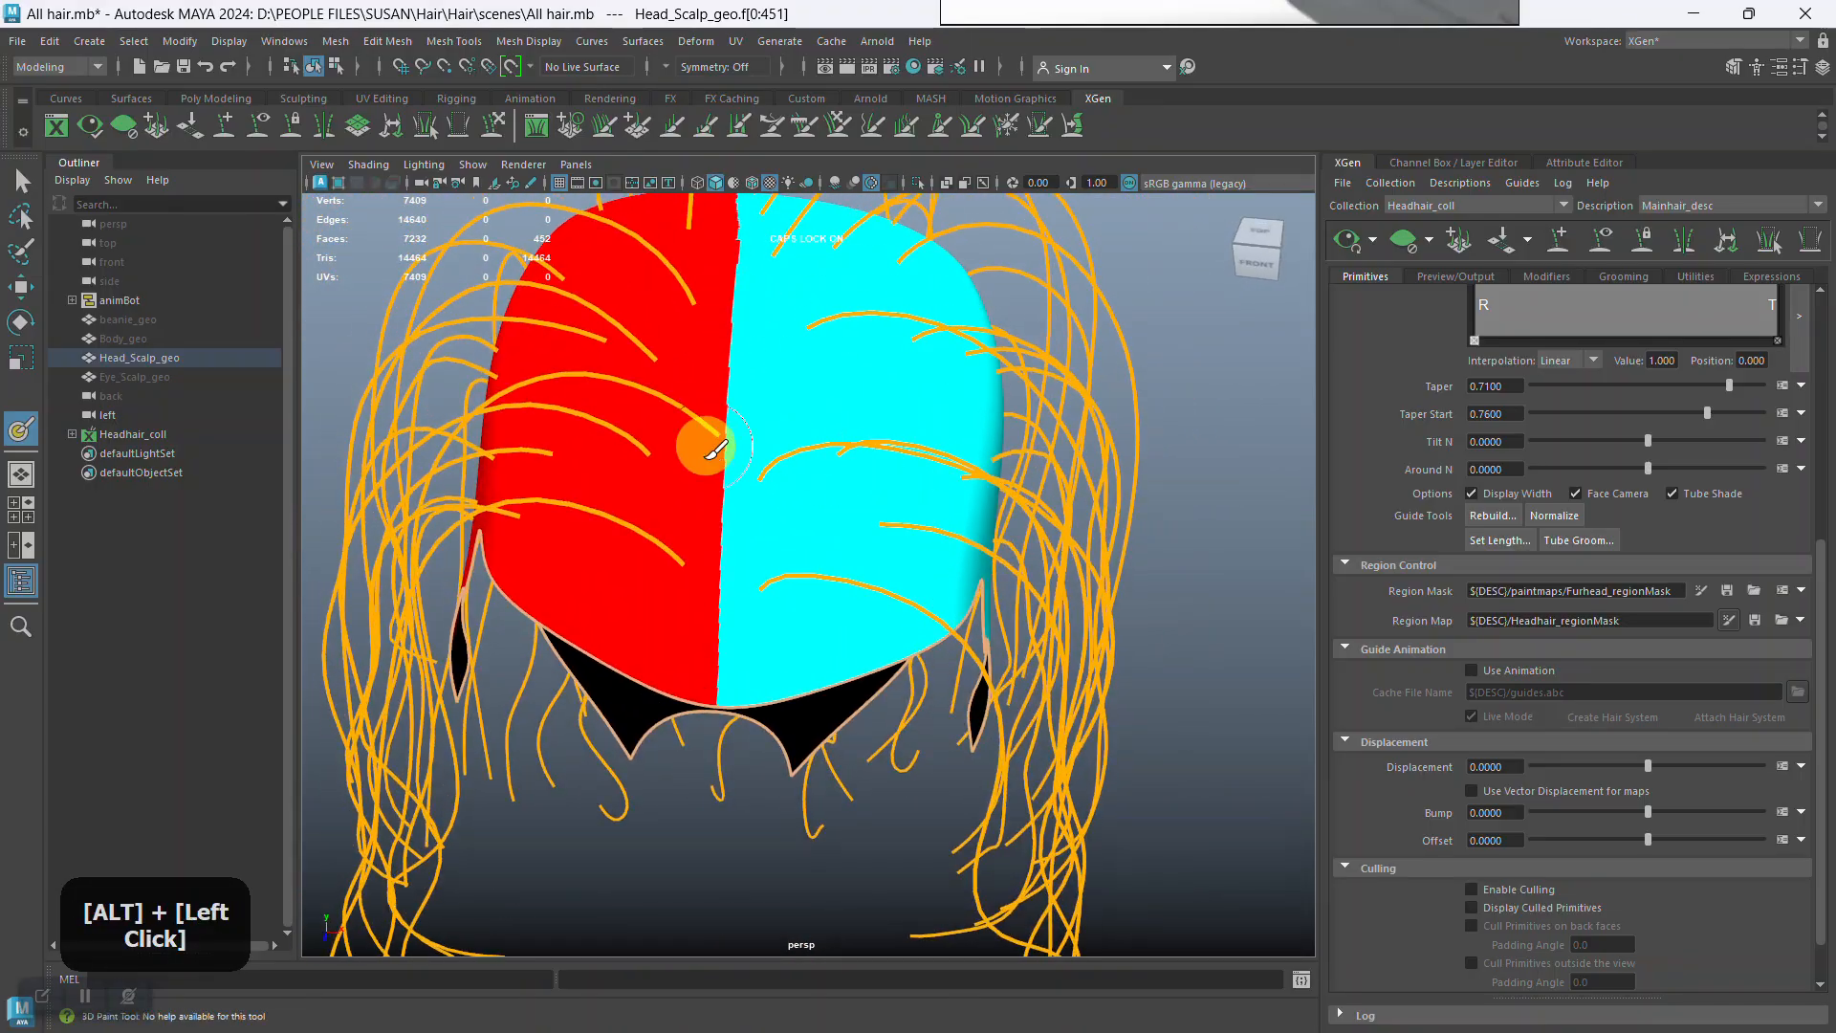
Open the description's density mask, Headhair_dens_mask, for painting on the scalp and show it with textured display.
left_click_drag(1061, 550, 1028, 536, "alt")
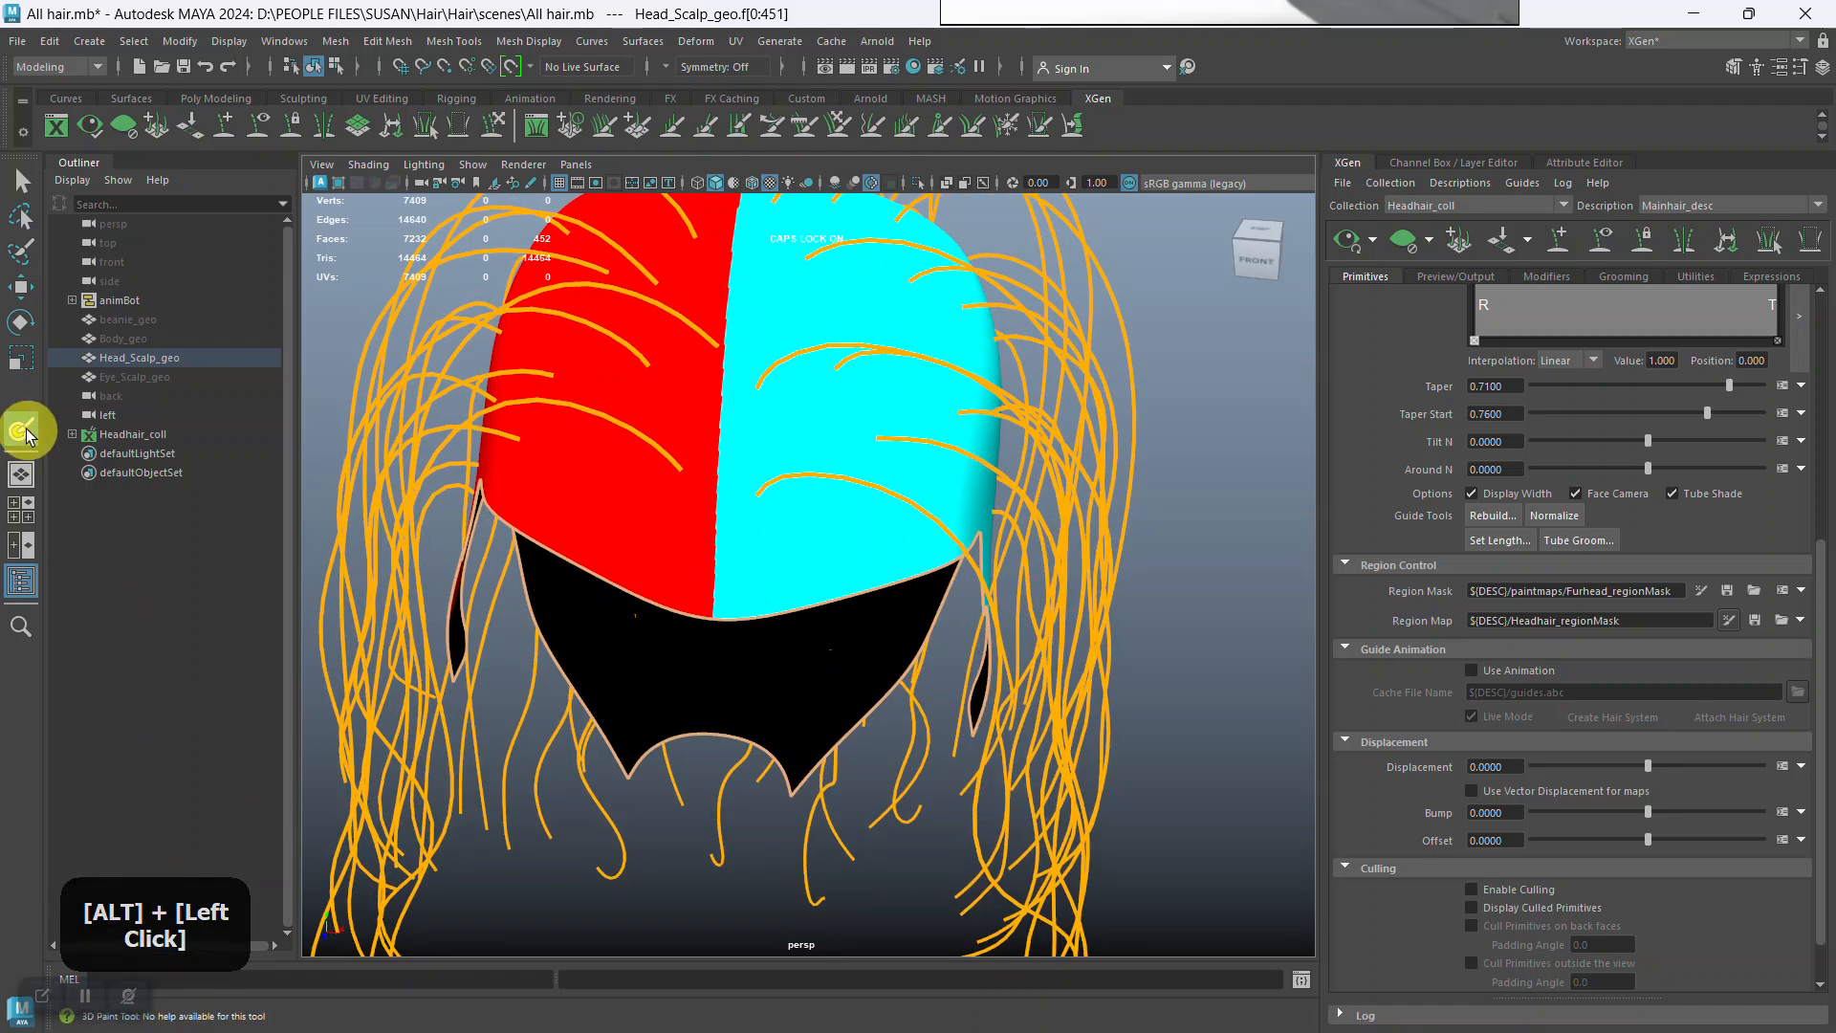
left_click_drag(1074, 644, 1078, 627, "alt")
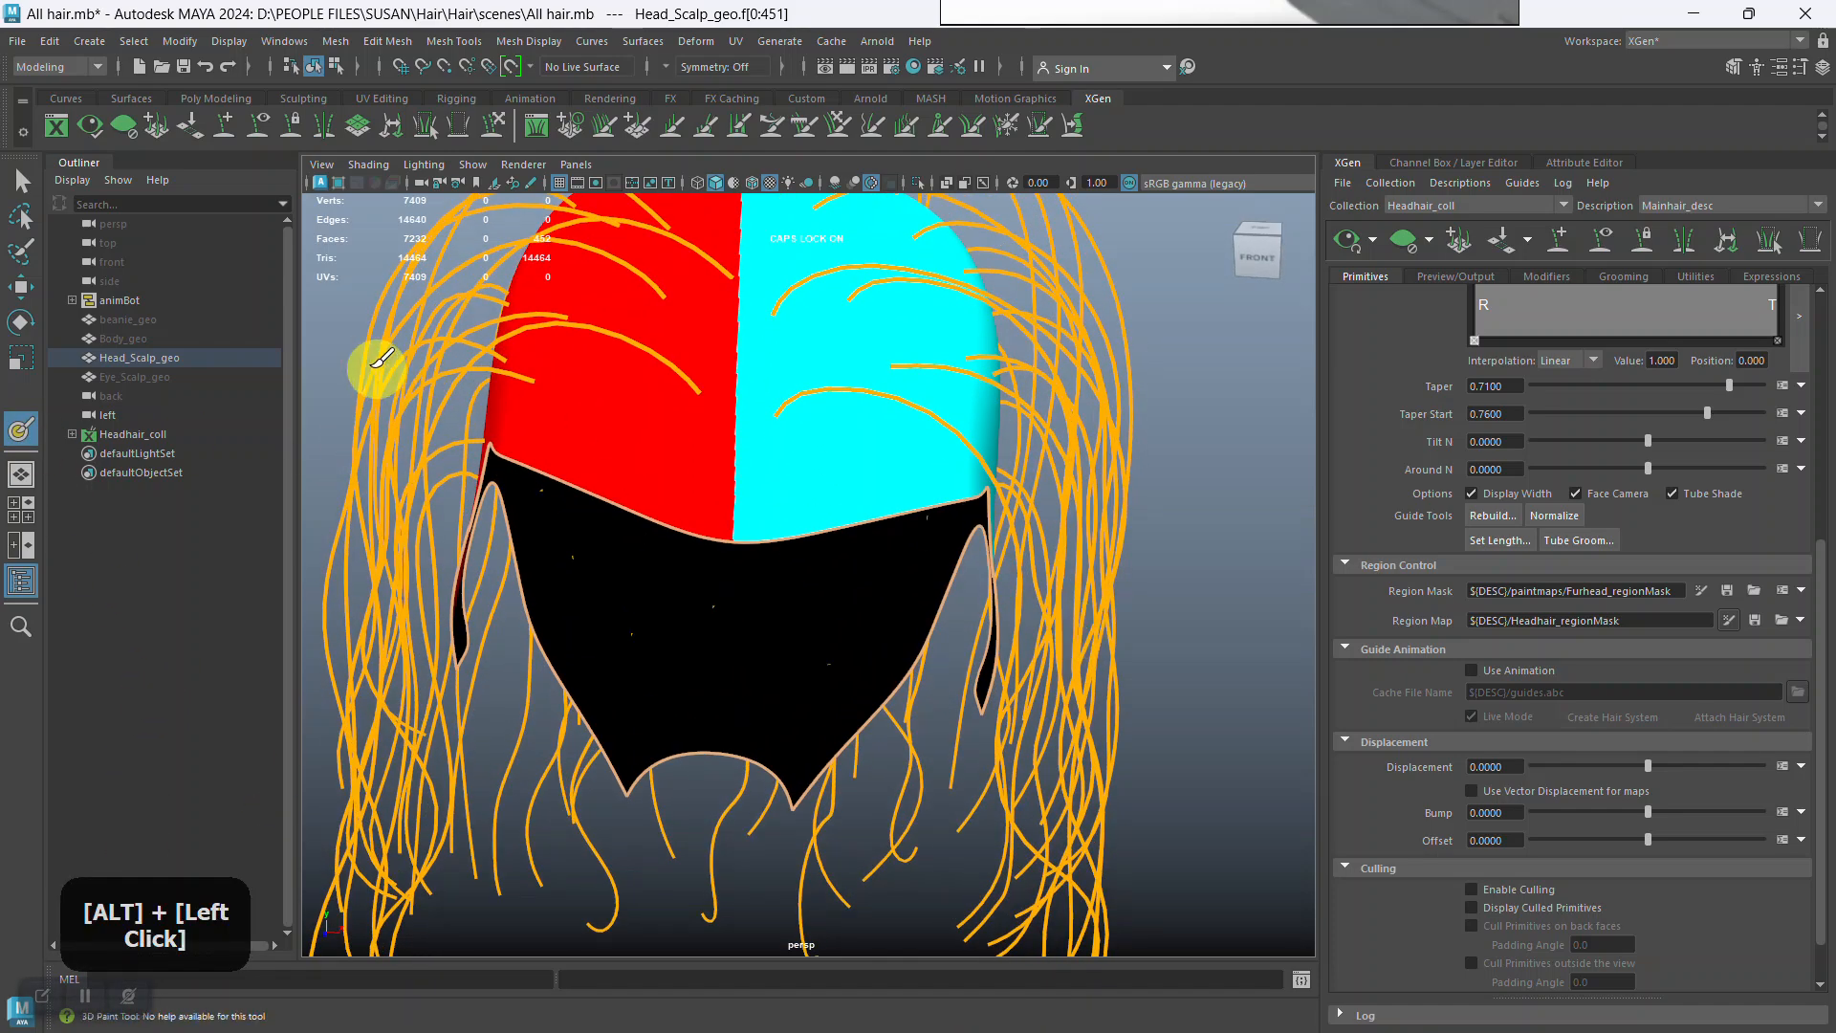
middle_click_drag(820, 471, 922, 565, "alt")
left_click_drag(922, 565, 893, 558, "alt")
mouse_move(893, 557)
right_mouse_down("alt")
mouse_move(874, 570)
mouse_move(884, 536)
right_mouse_up("alt")
mouse_move(885, 535)
left_mouse_down("alt")
mouse_move(881, 520)
mouse_move(918, 524)
left_mouse_up("alt")
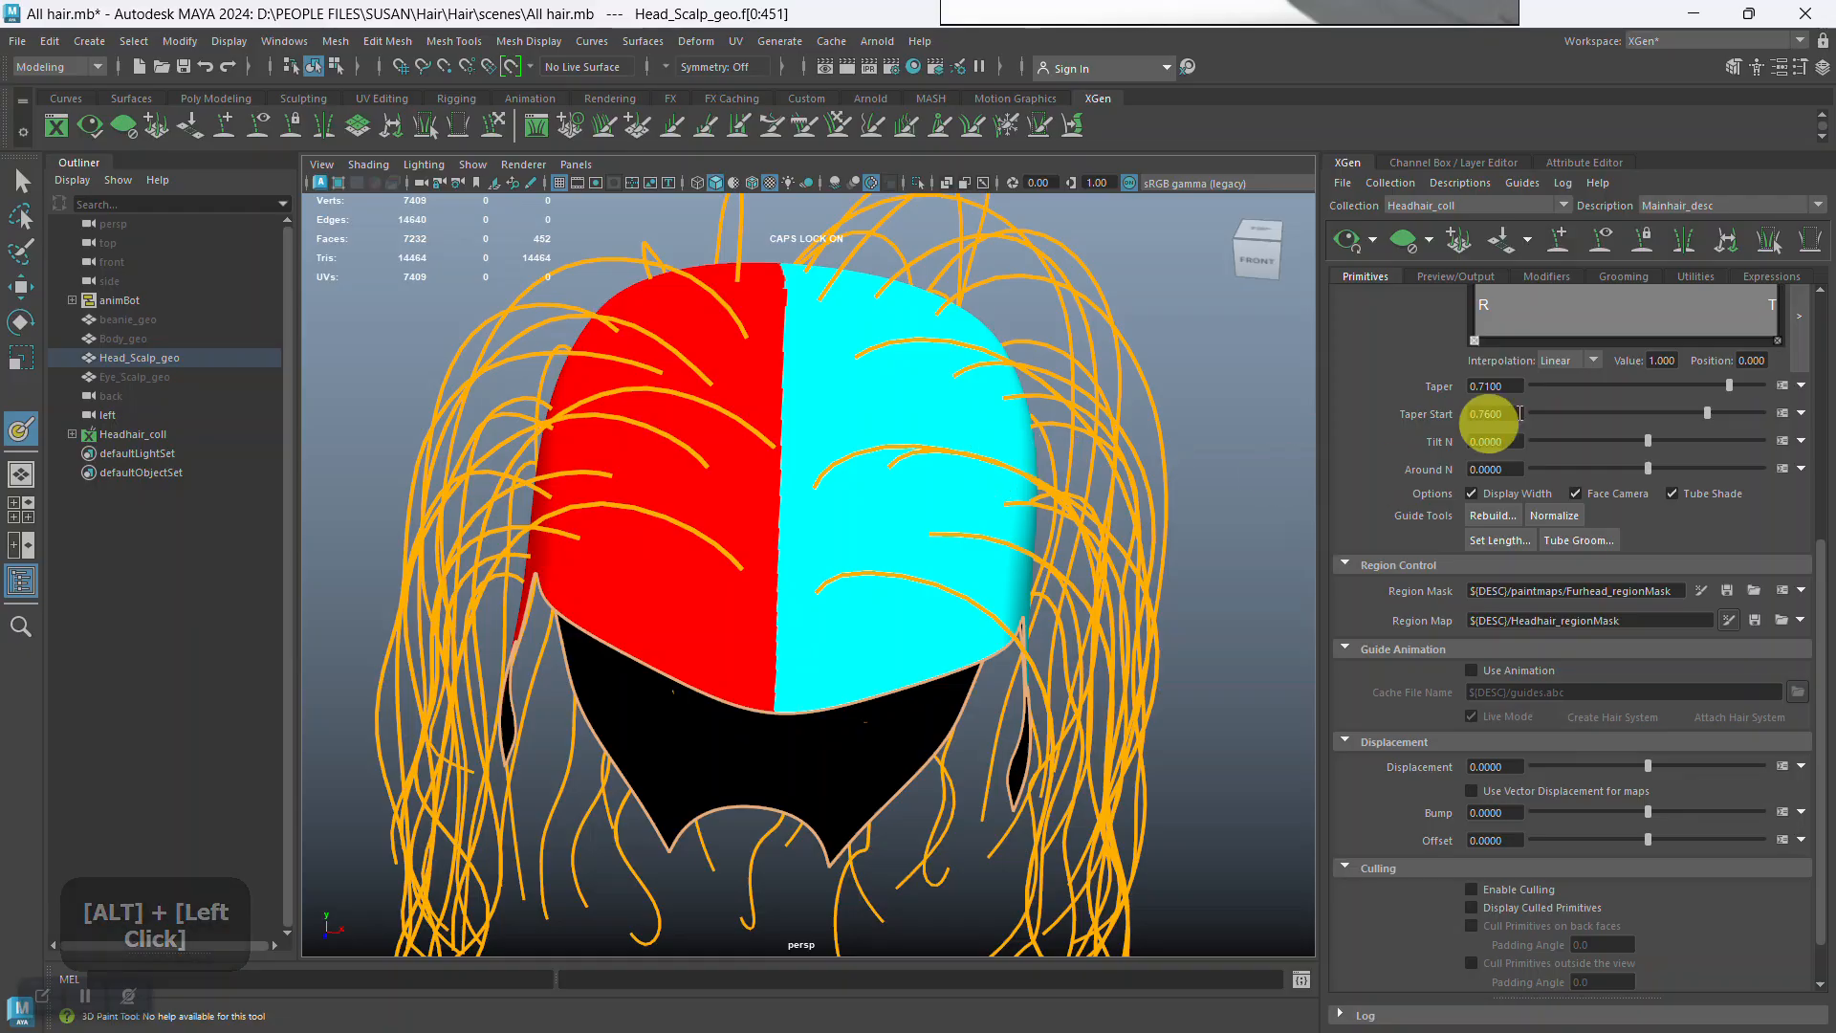
scroll(1644, 468, "up", 5)
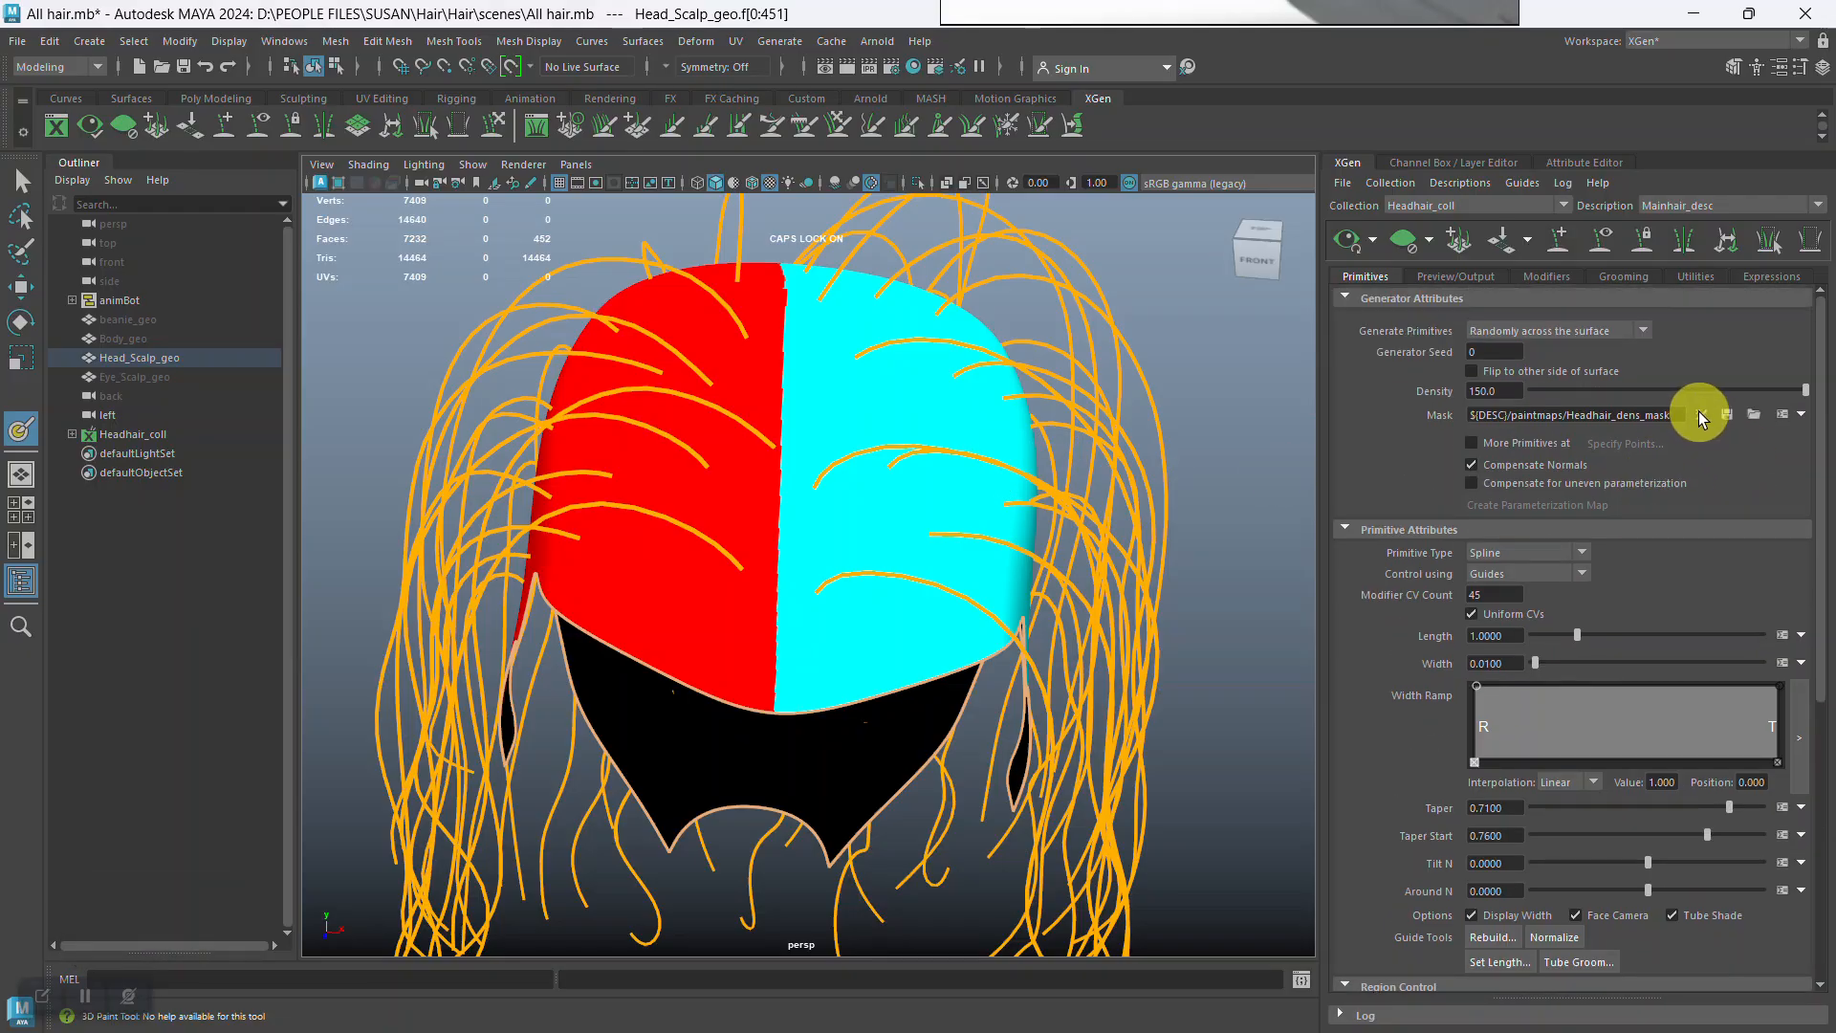
left_click(1701, 413)
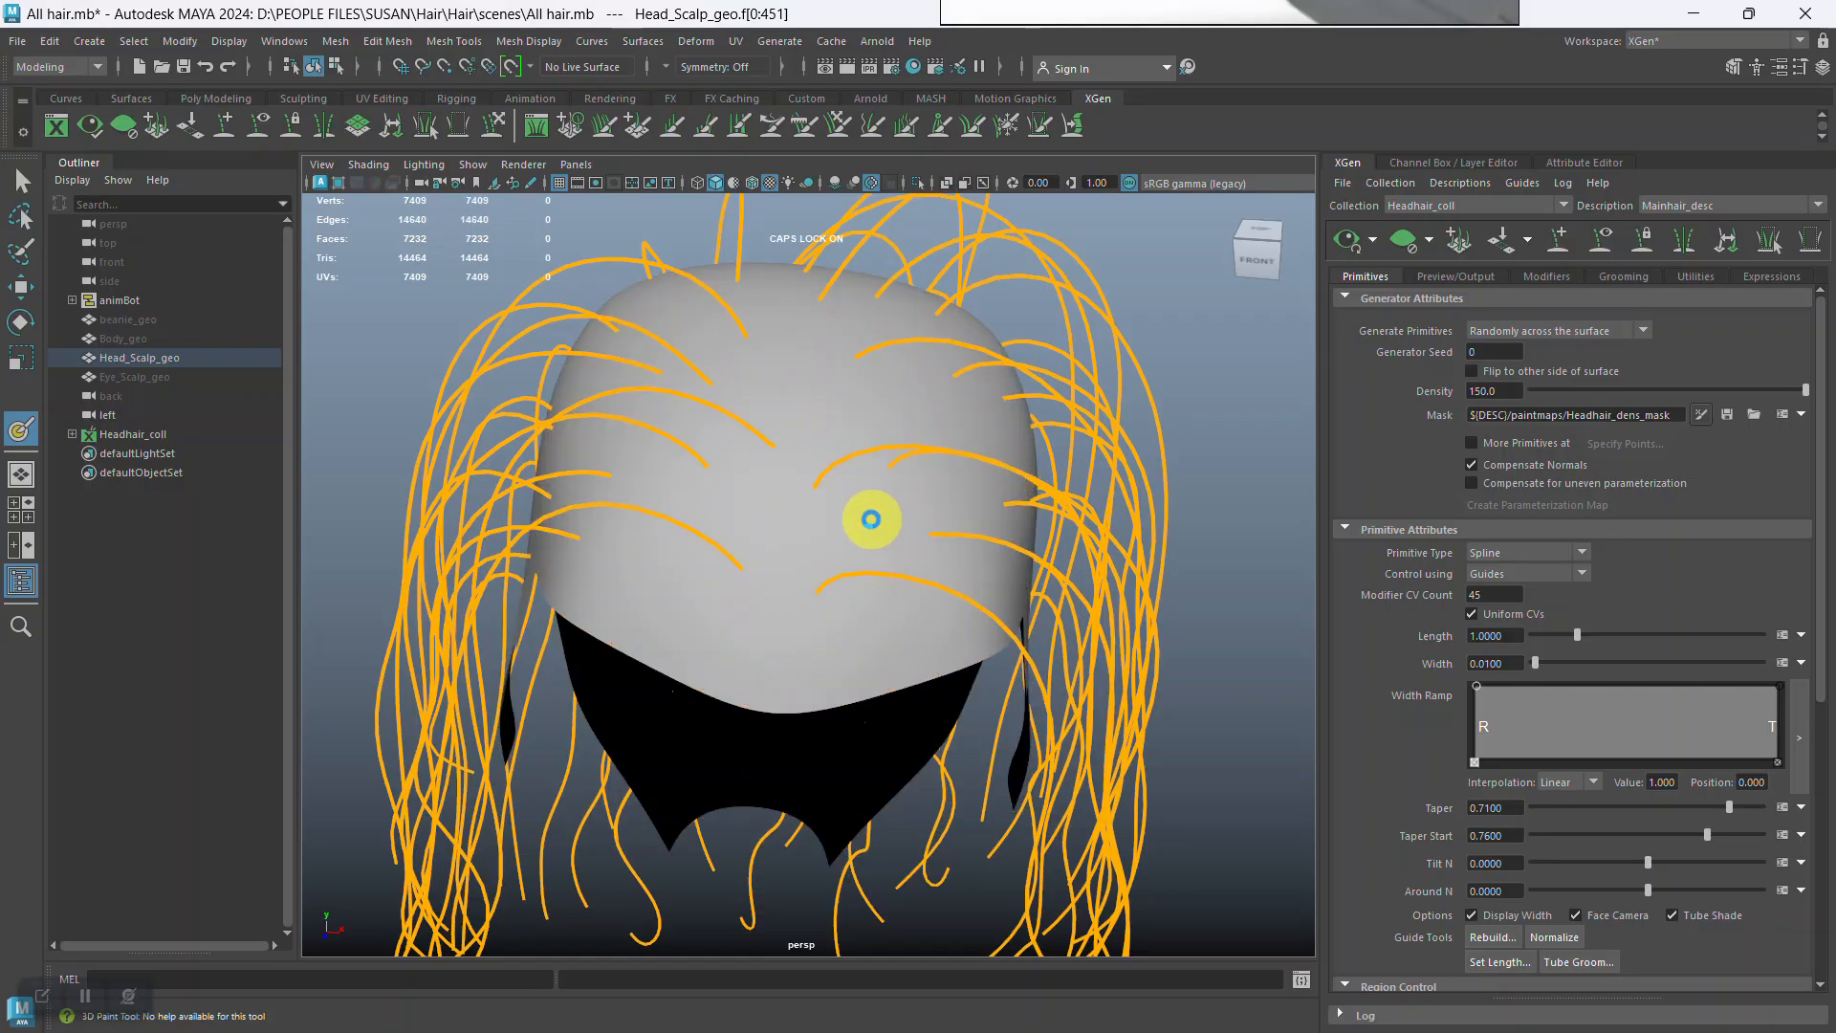
key("6")
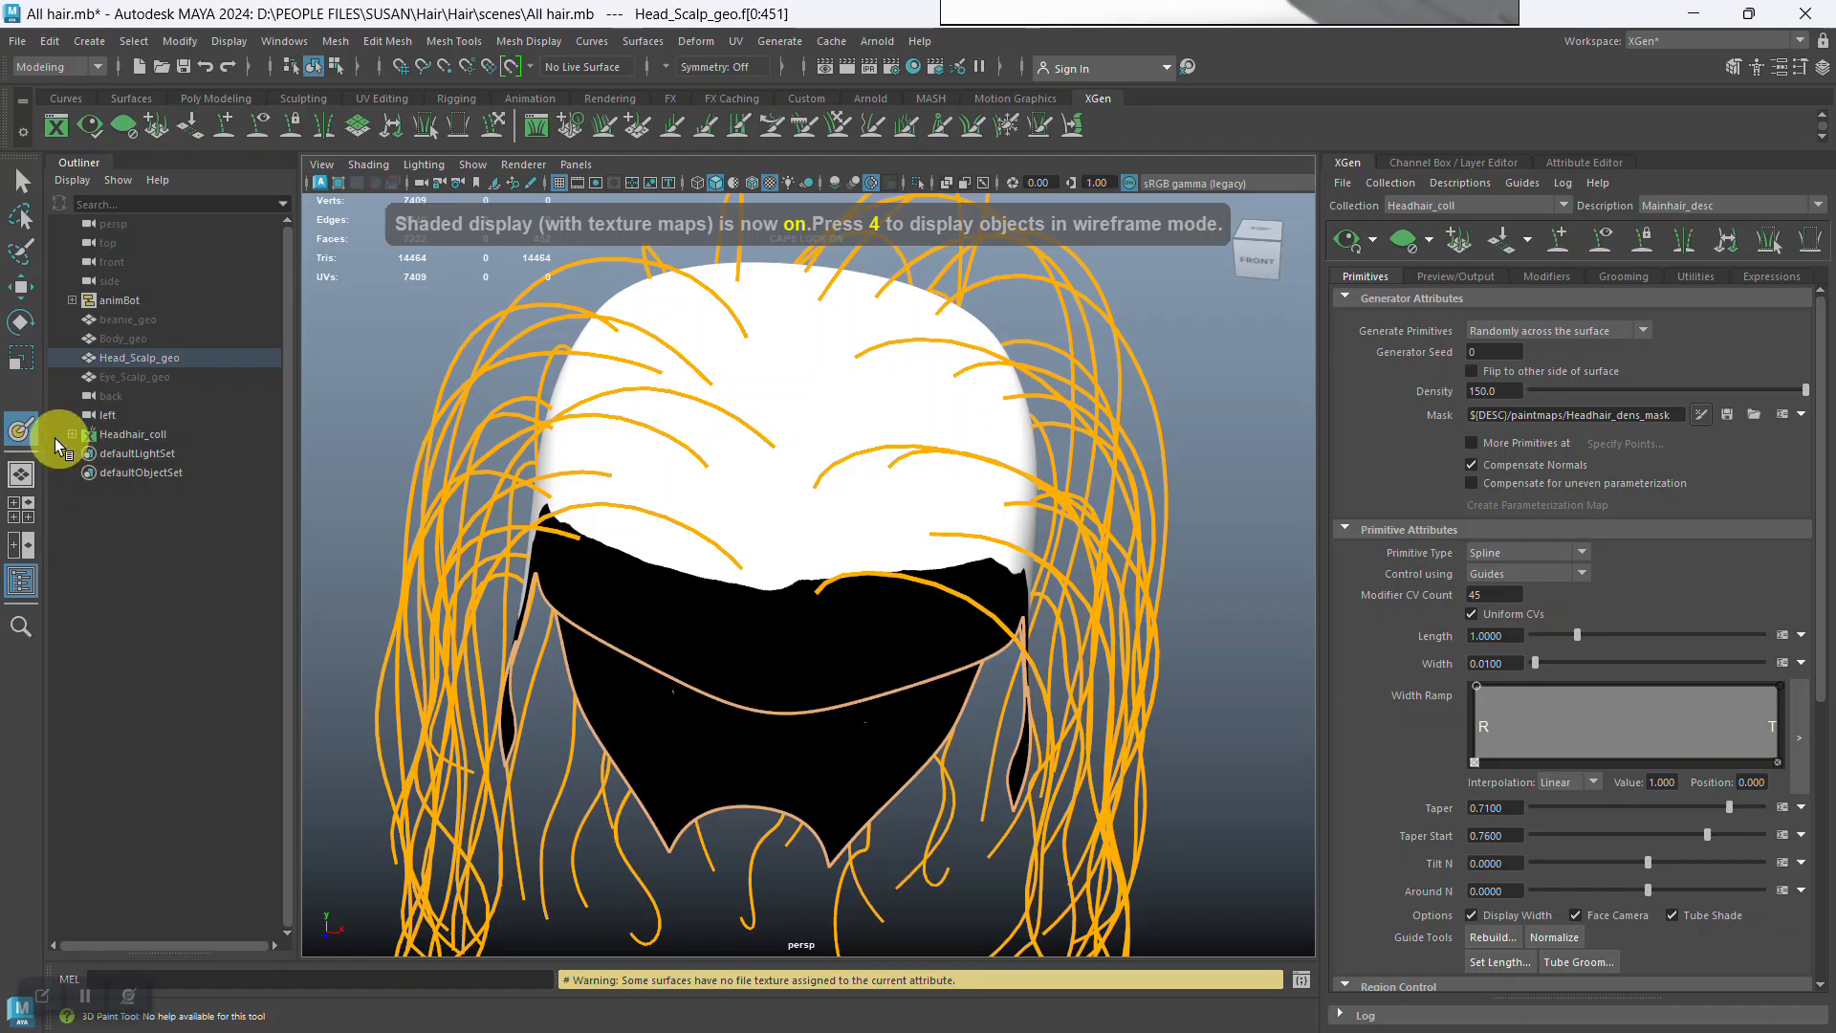
Paint a black stripe along the scalp's central parting on the density mask using the solid brush profile.
double_click(21, 435)
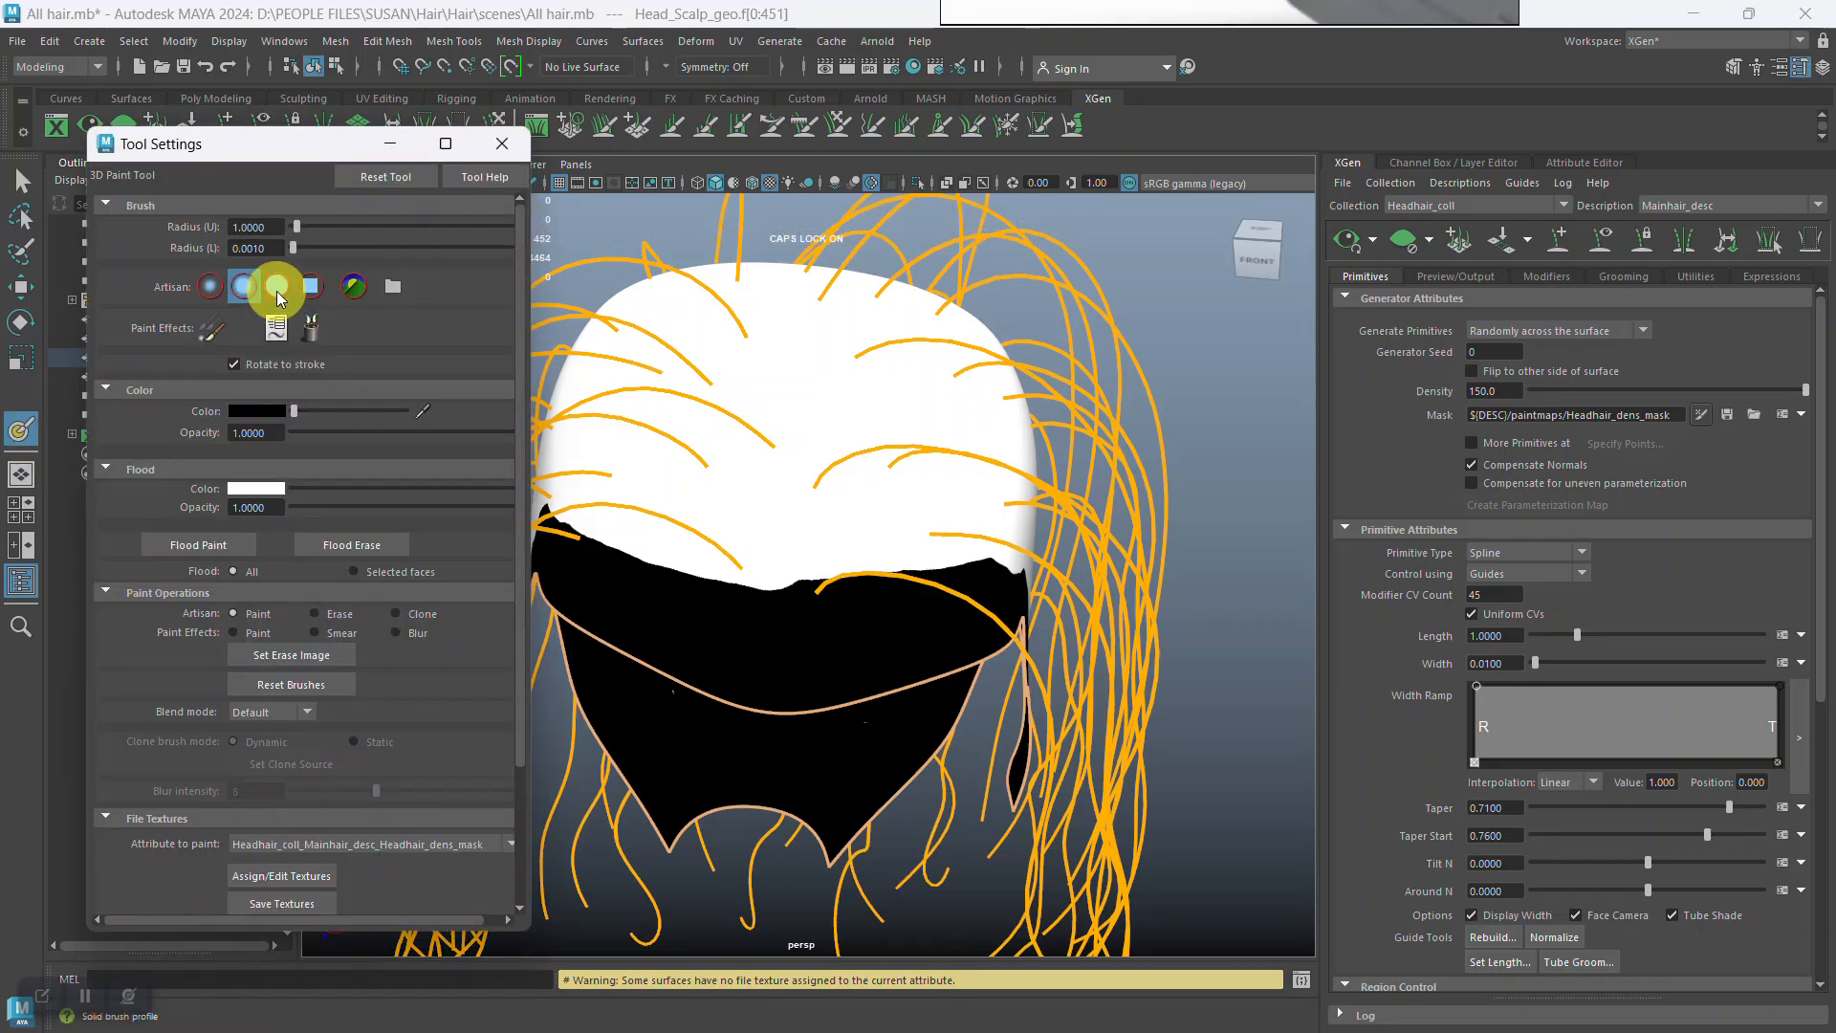
left_click_drag(761, 631, 779, 606, "alt")
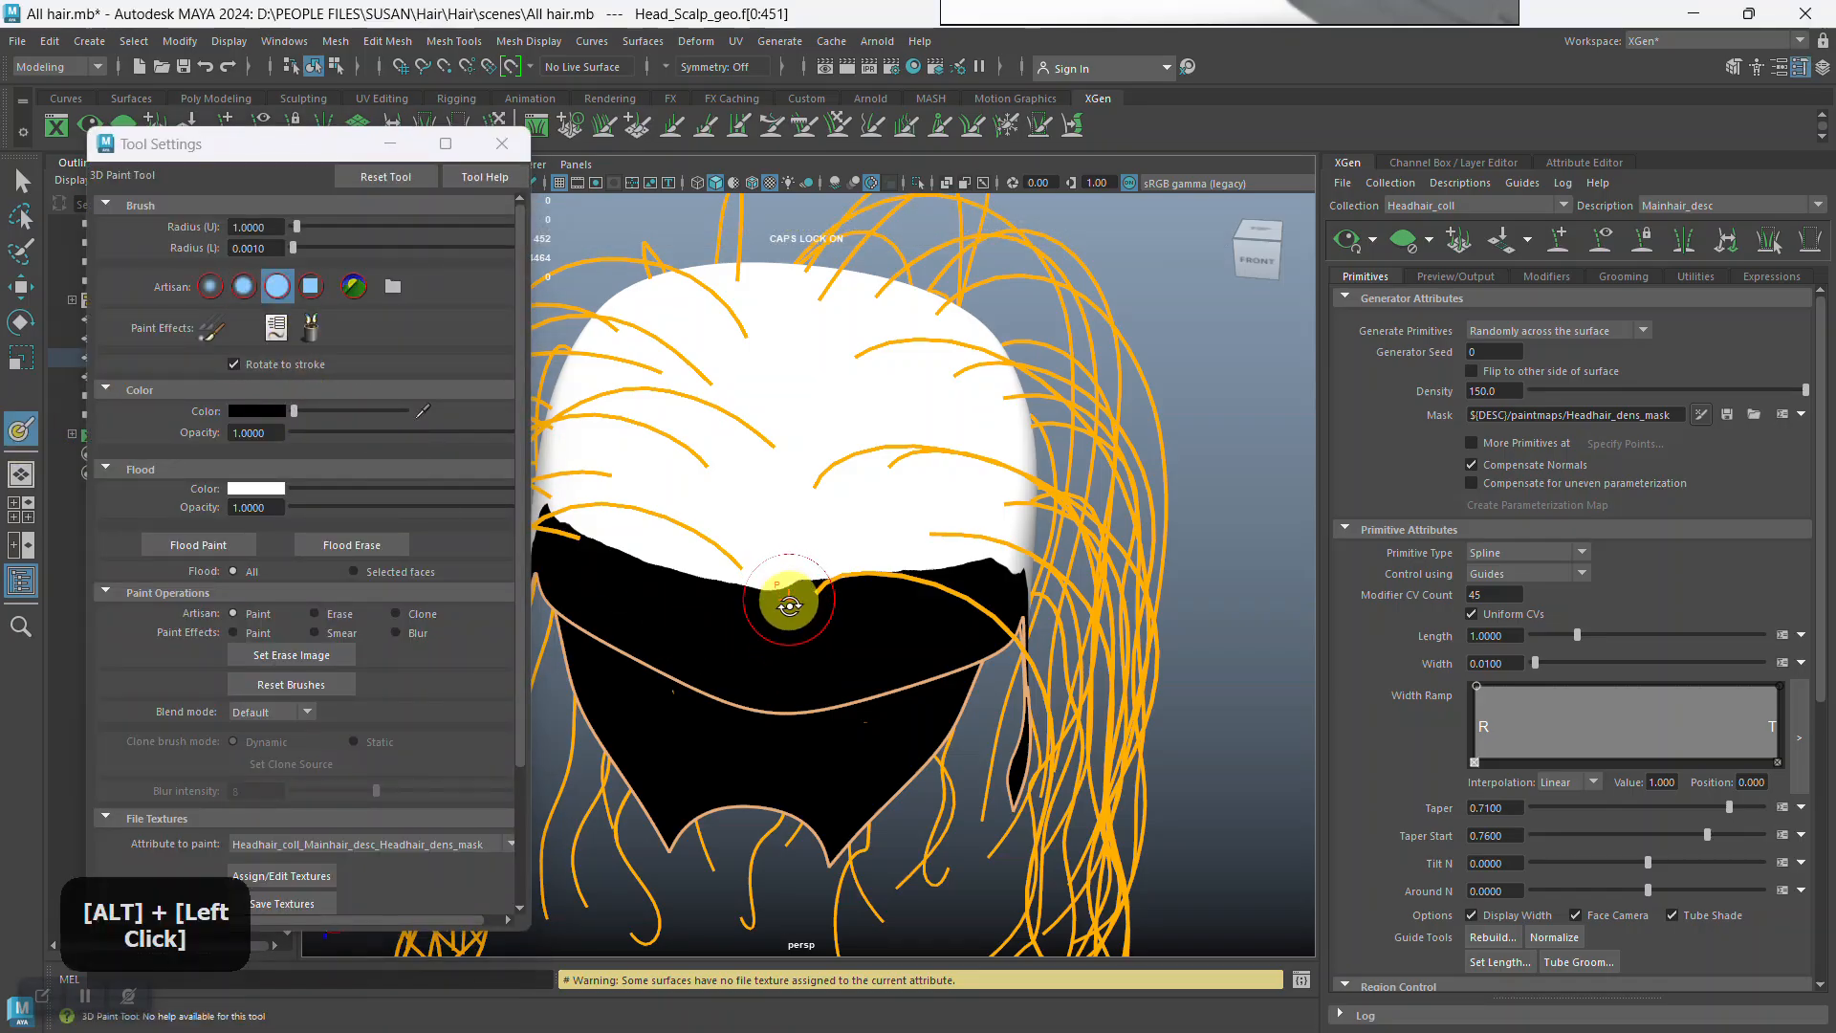
right_click_drag(779, 607, 771, 607, "alt")
middle_click_drag(771, 607, 813, 703, "alt")
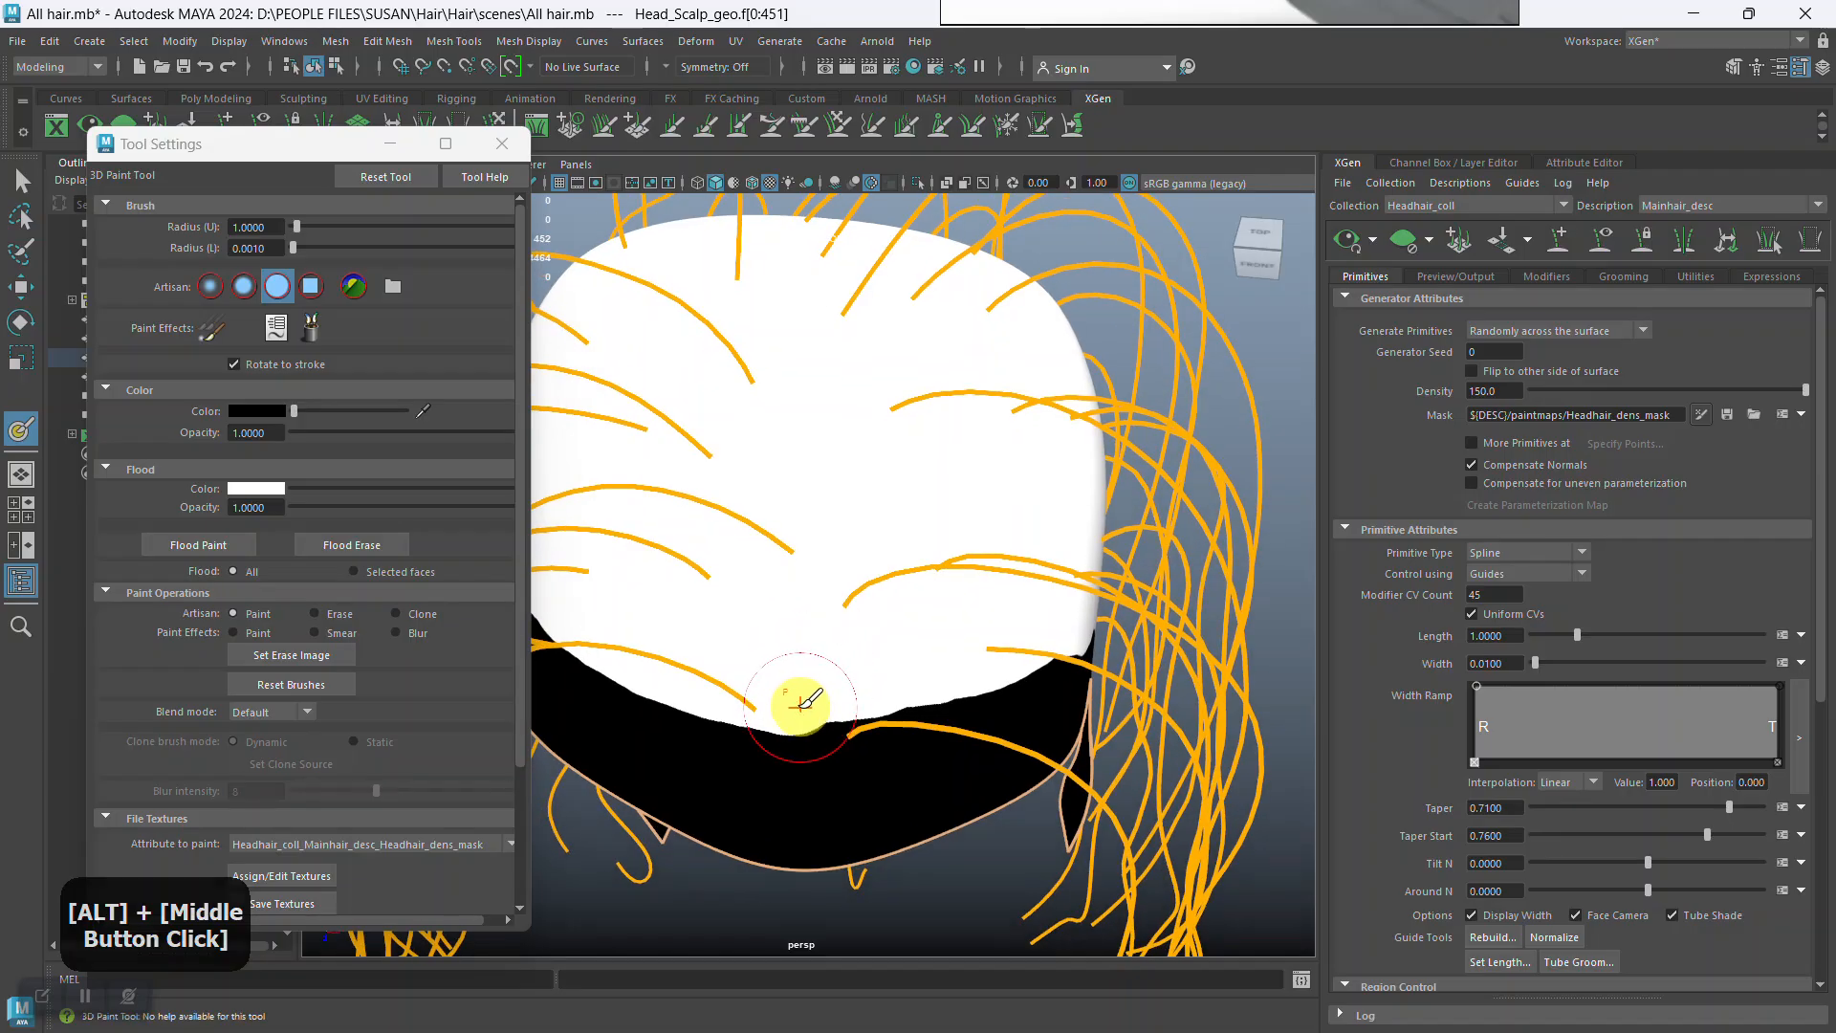
left_click_drag(795, 643, 797, 495)
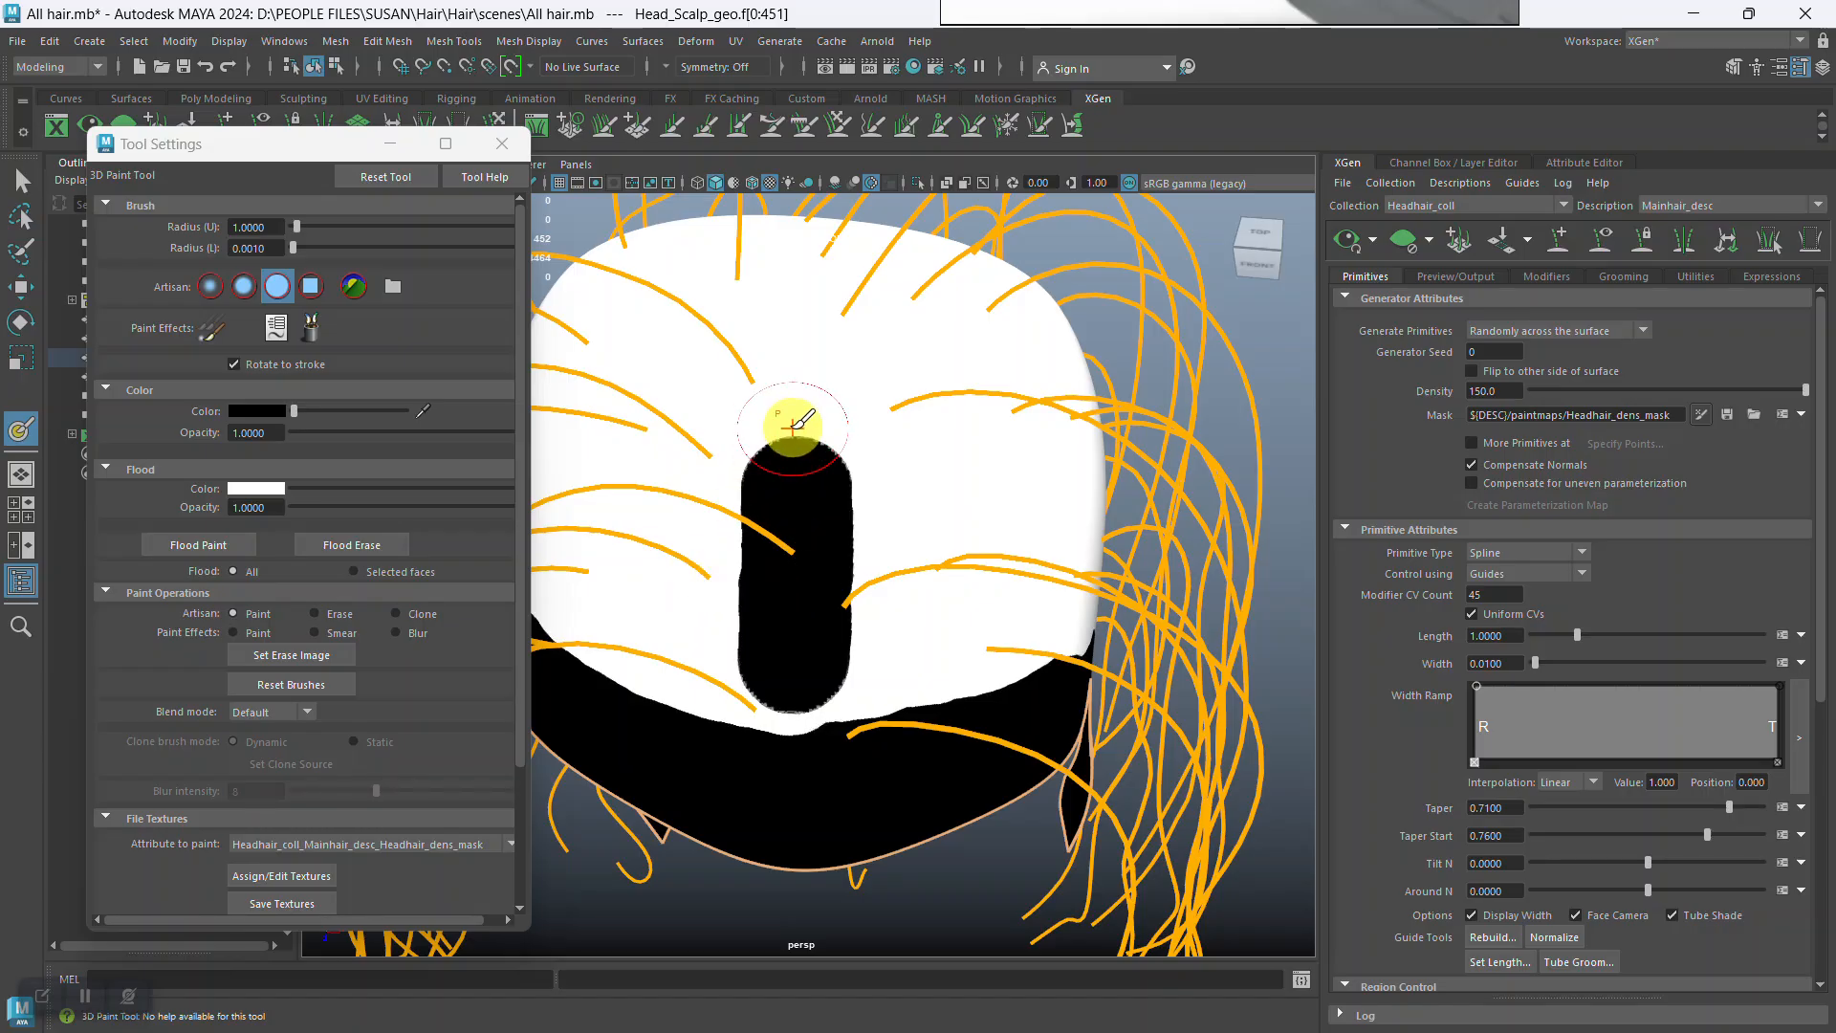
left_click_drag(802, 403, 804, 394)
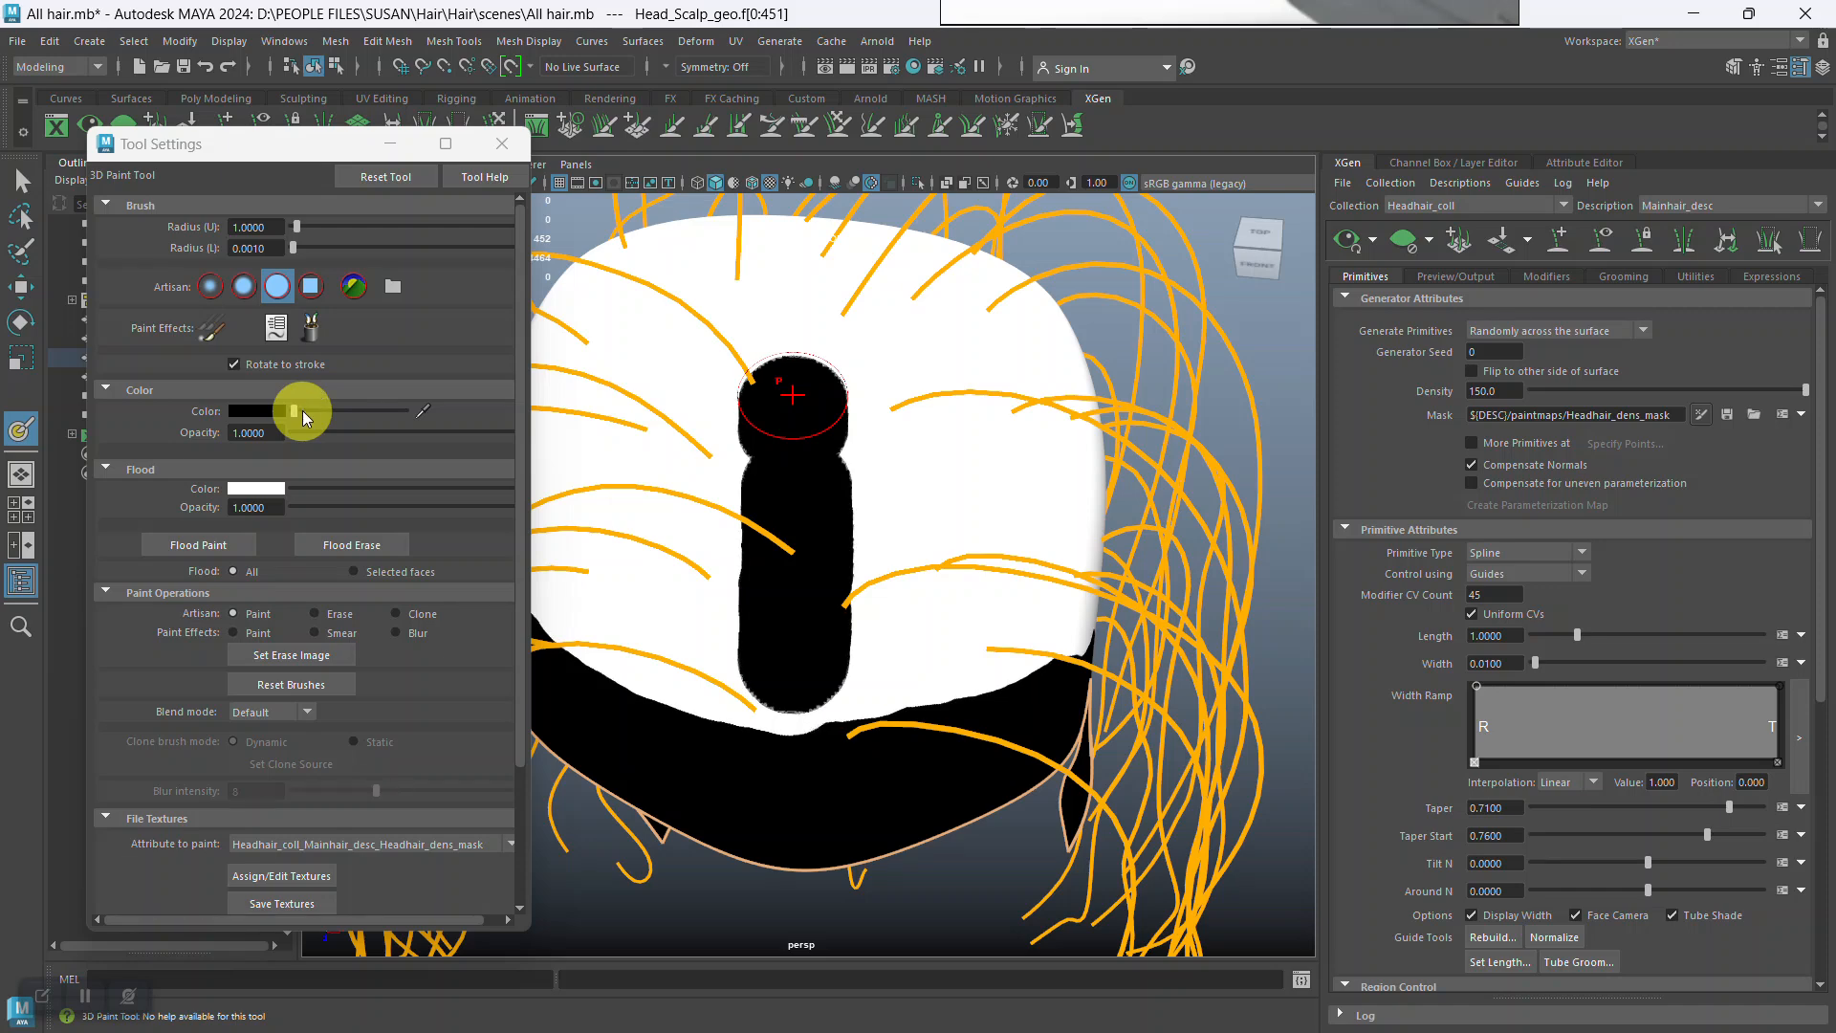
Narrow the black parting stripe by painting white along both sides with a brush radius of 0.5519.
left_click_drag(302, 411, 408, 410)
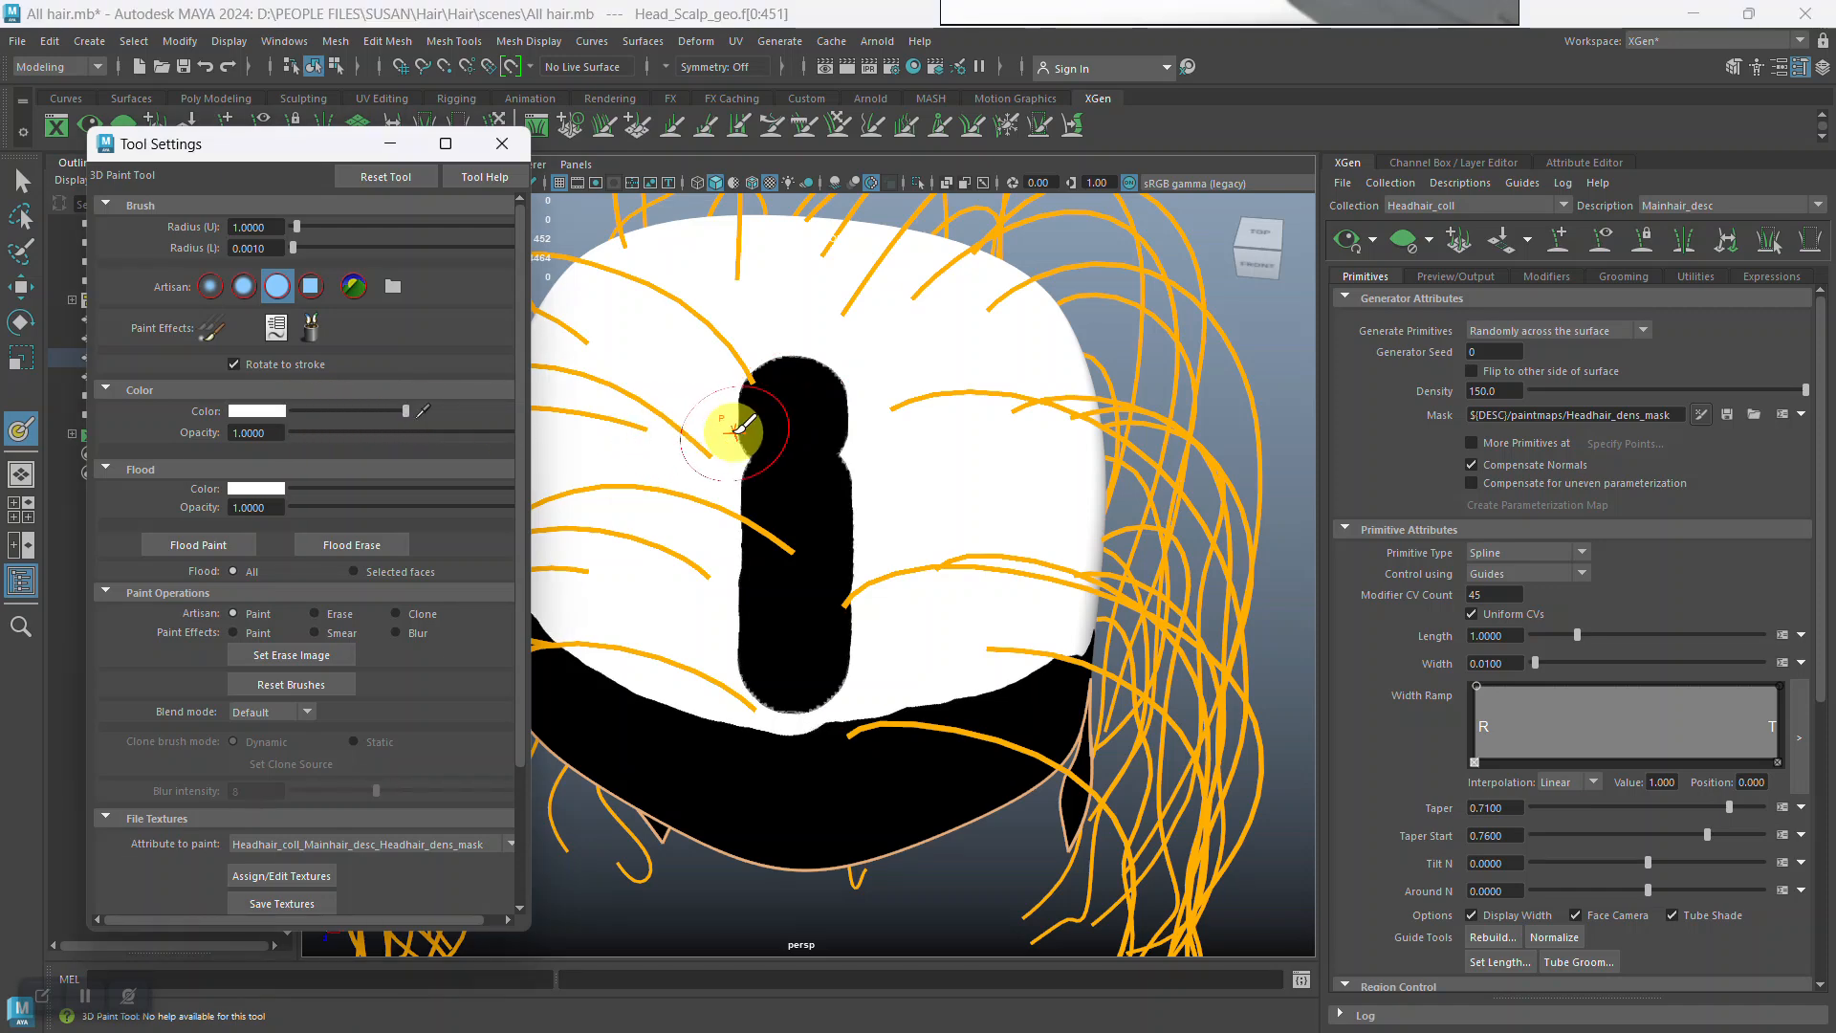
right_click_drag(922, 628, 890, 615, "alt")
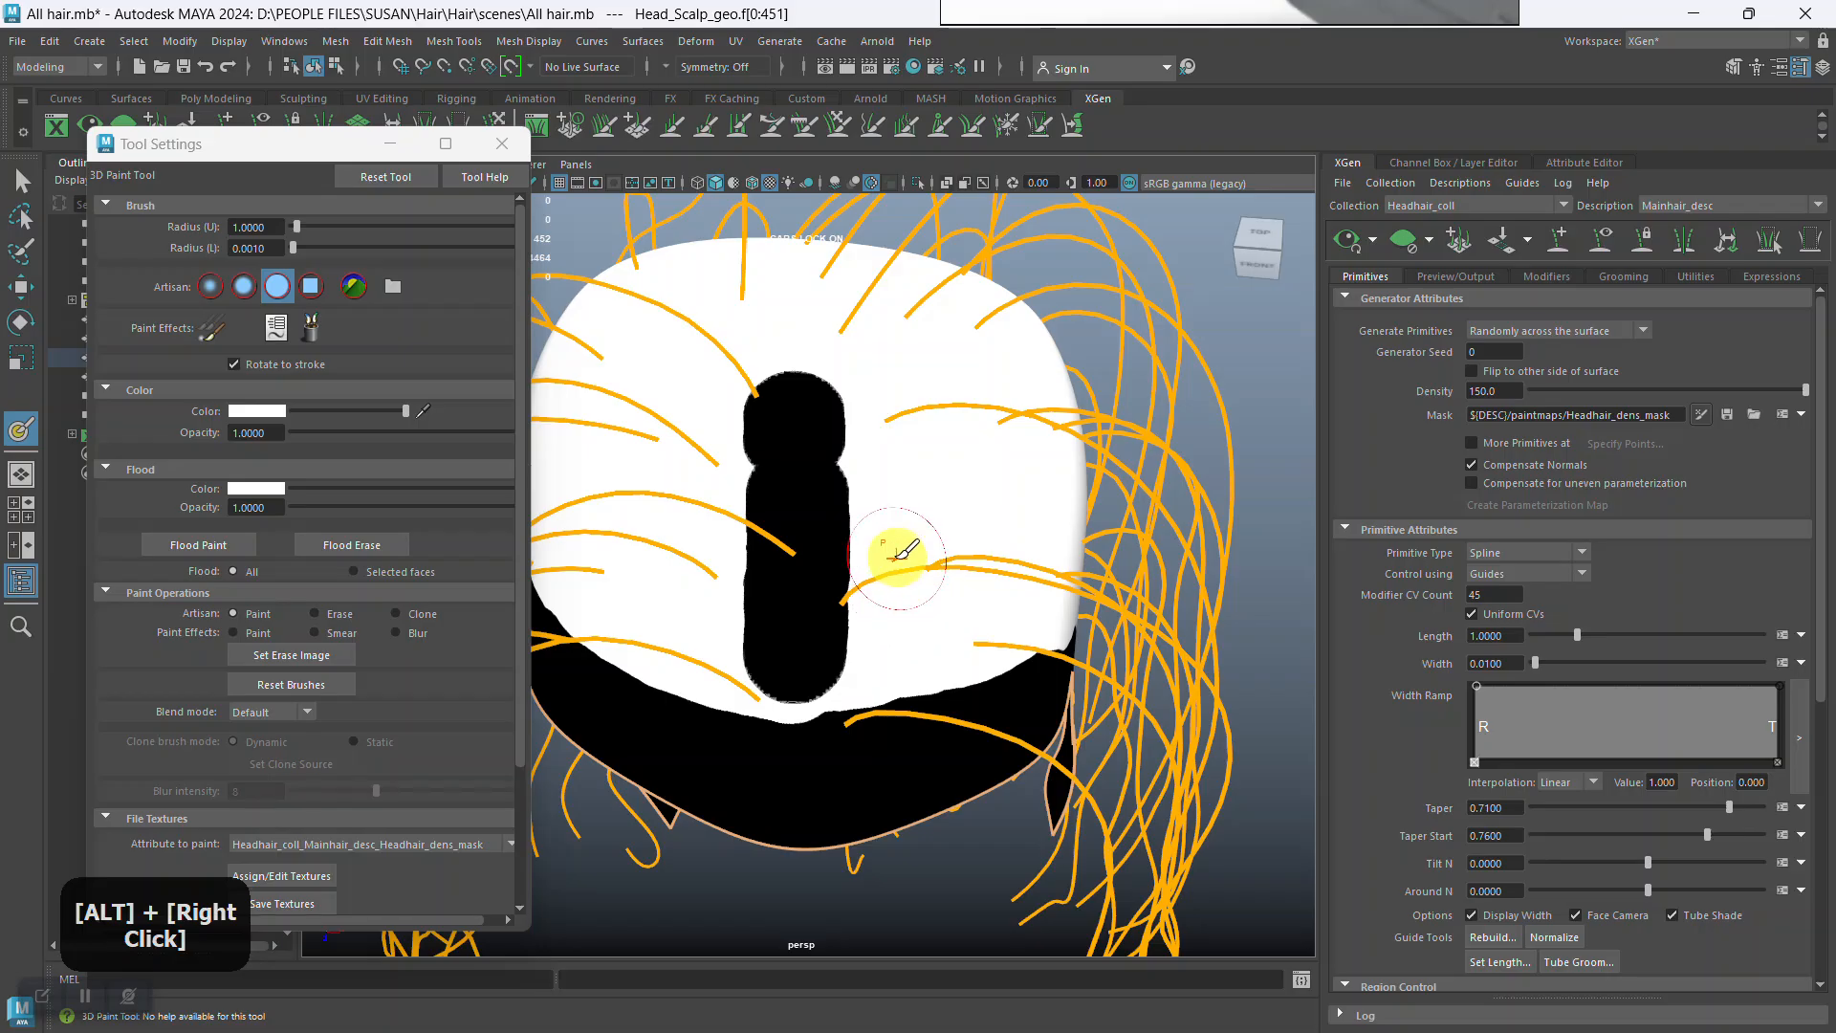
key("b")
middle_click_drag(894, 547, 890, 547)
mouse_move(750, 440)
left_mouse_down()
mouse_move(738, 377)
mouse_move(747, 458)
left_mouse_up()
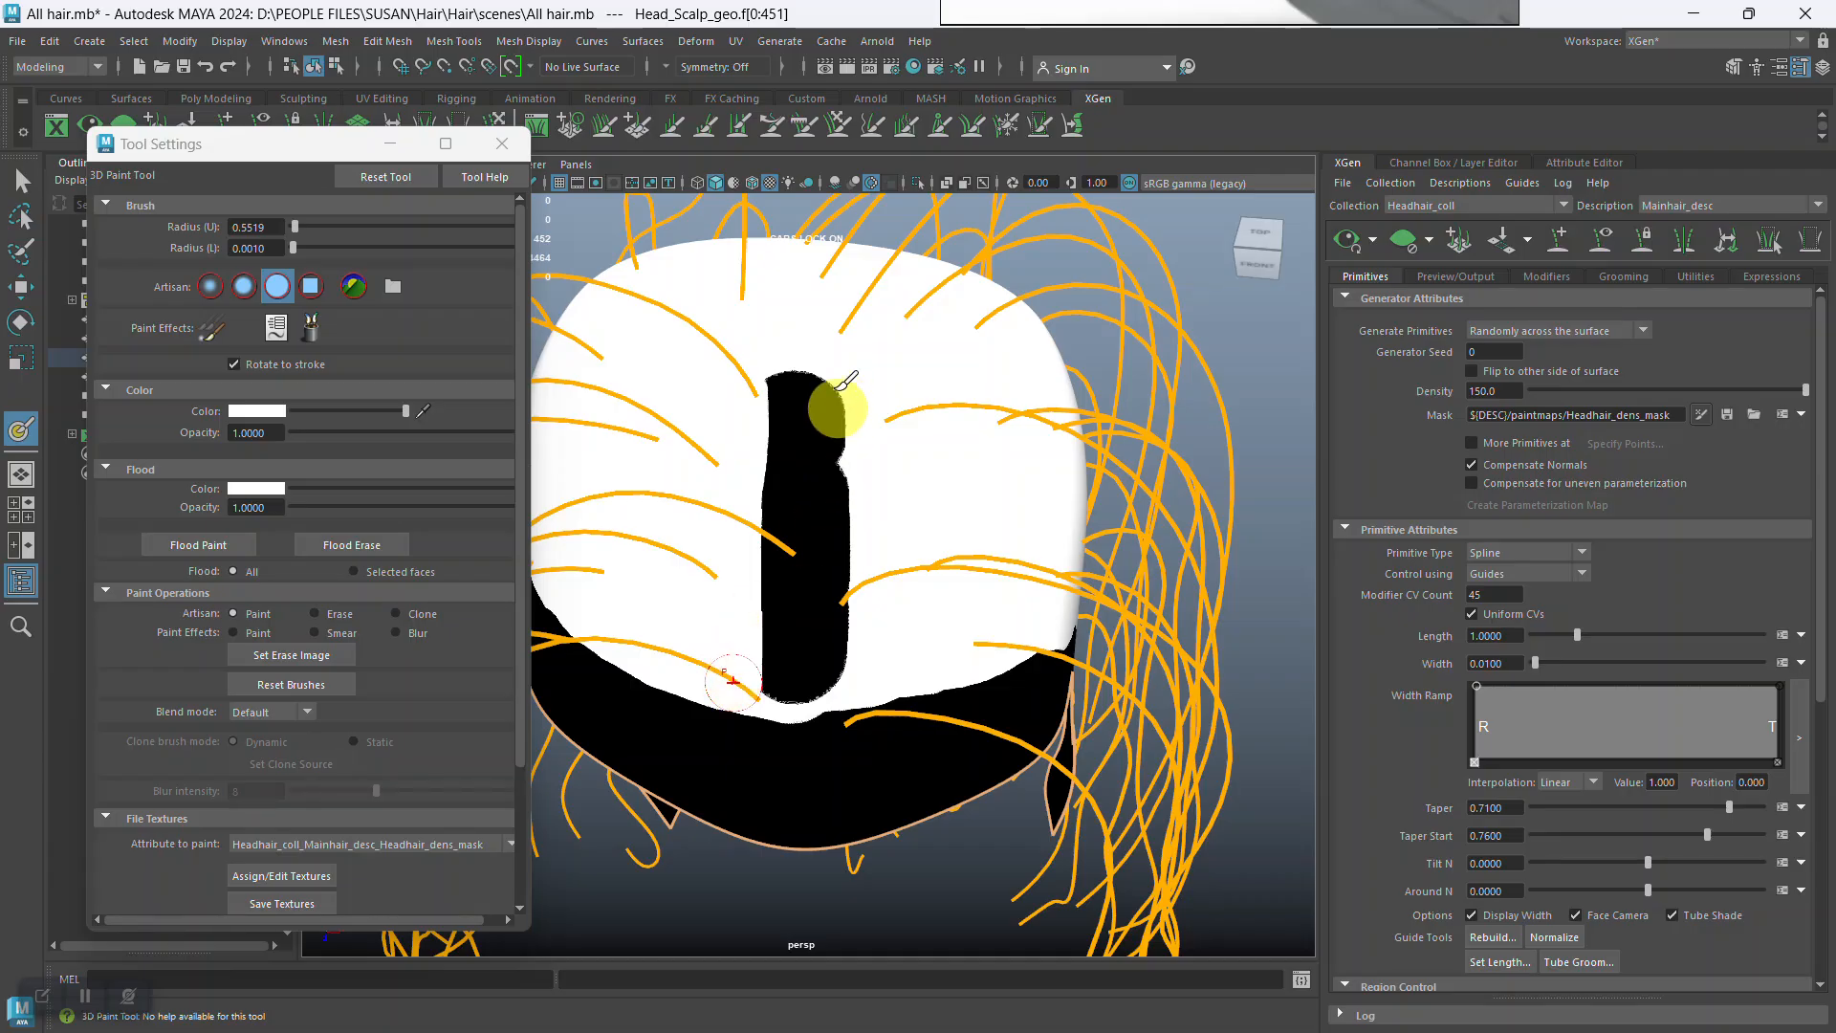
left_click_drag(841, 358, 842, 497)
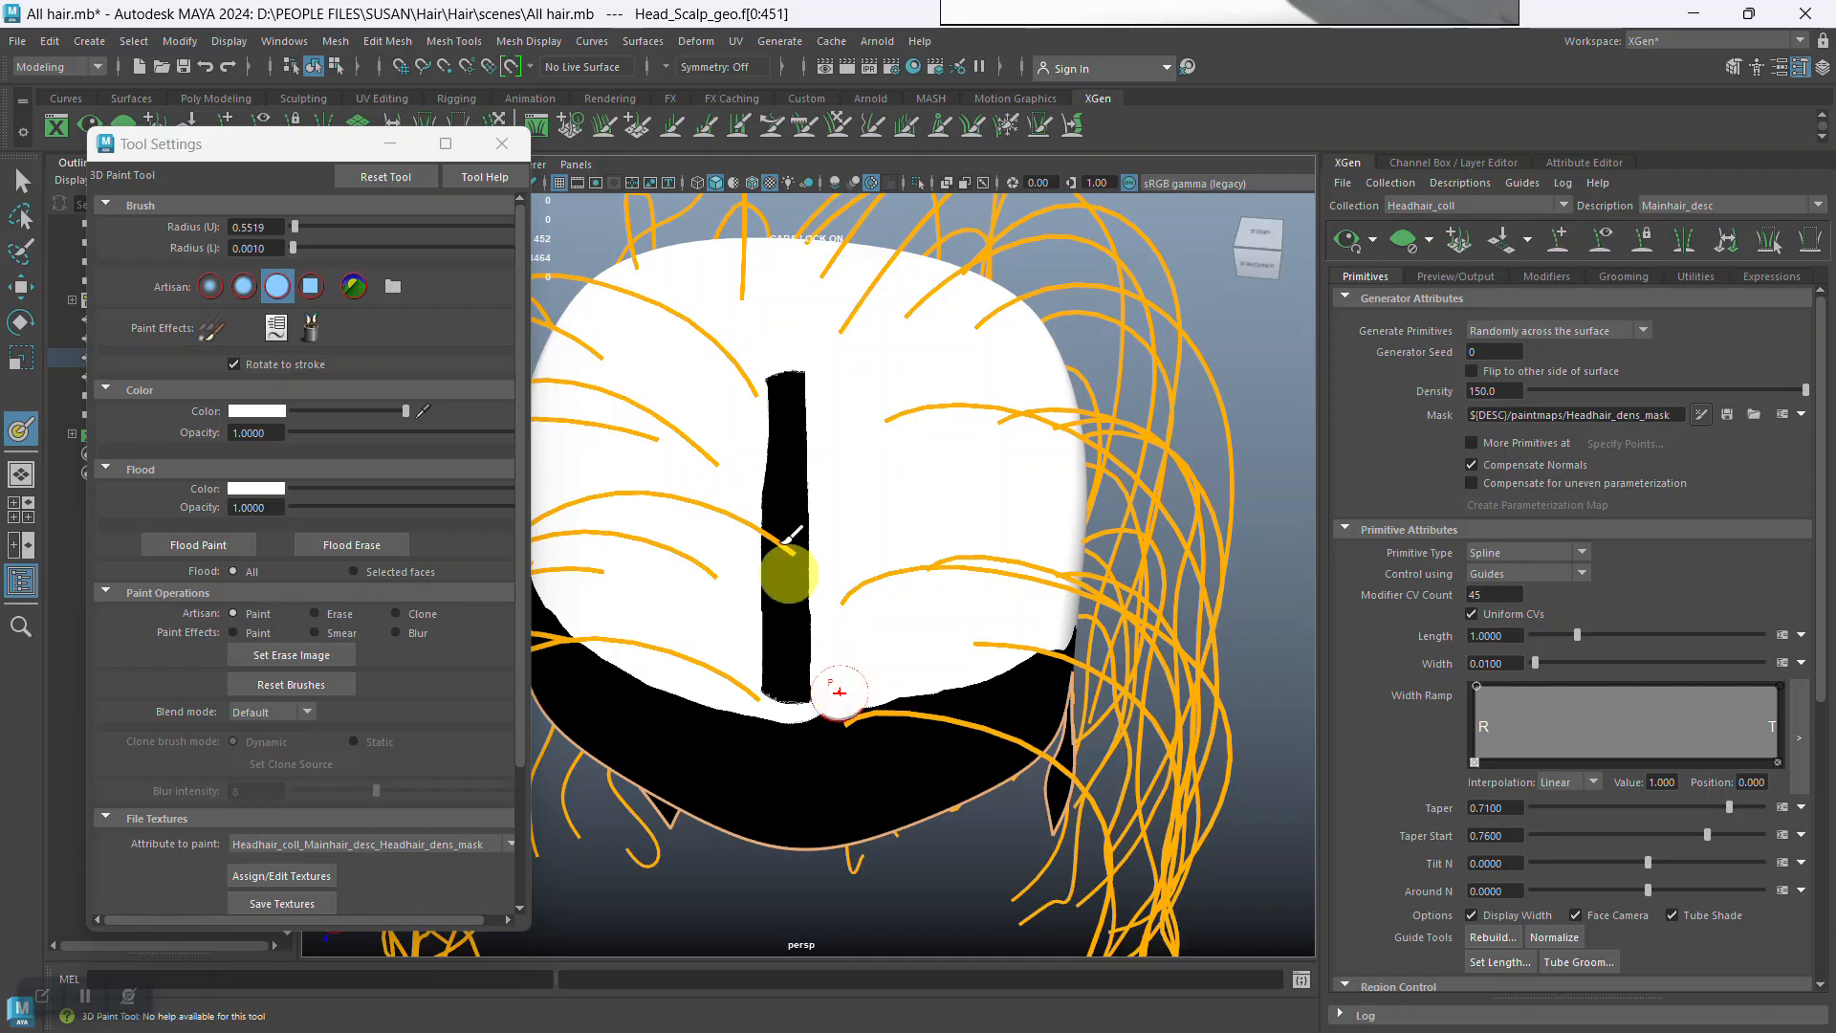
Soften the edges of the black parting stripe using the Blur paint operation at intensity 8.
scroll(304, 799, "down", 3)
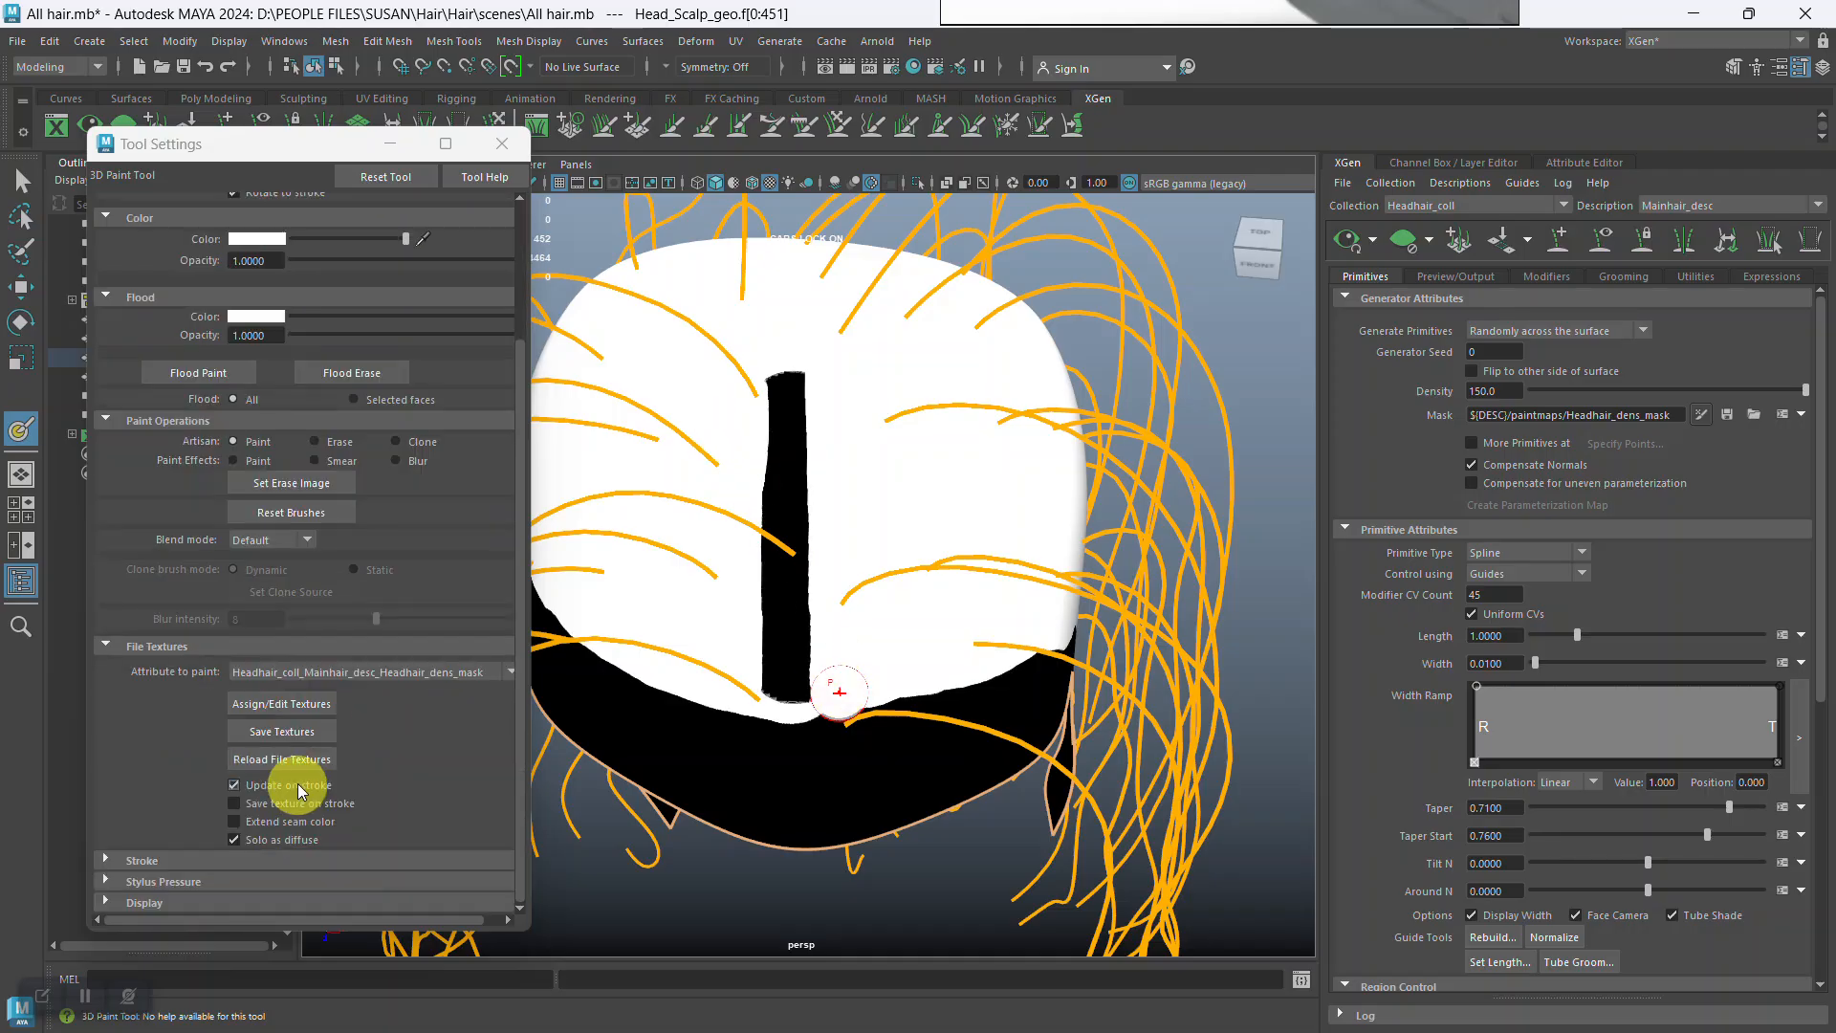
left_click(397, 460)
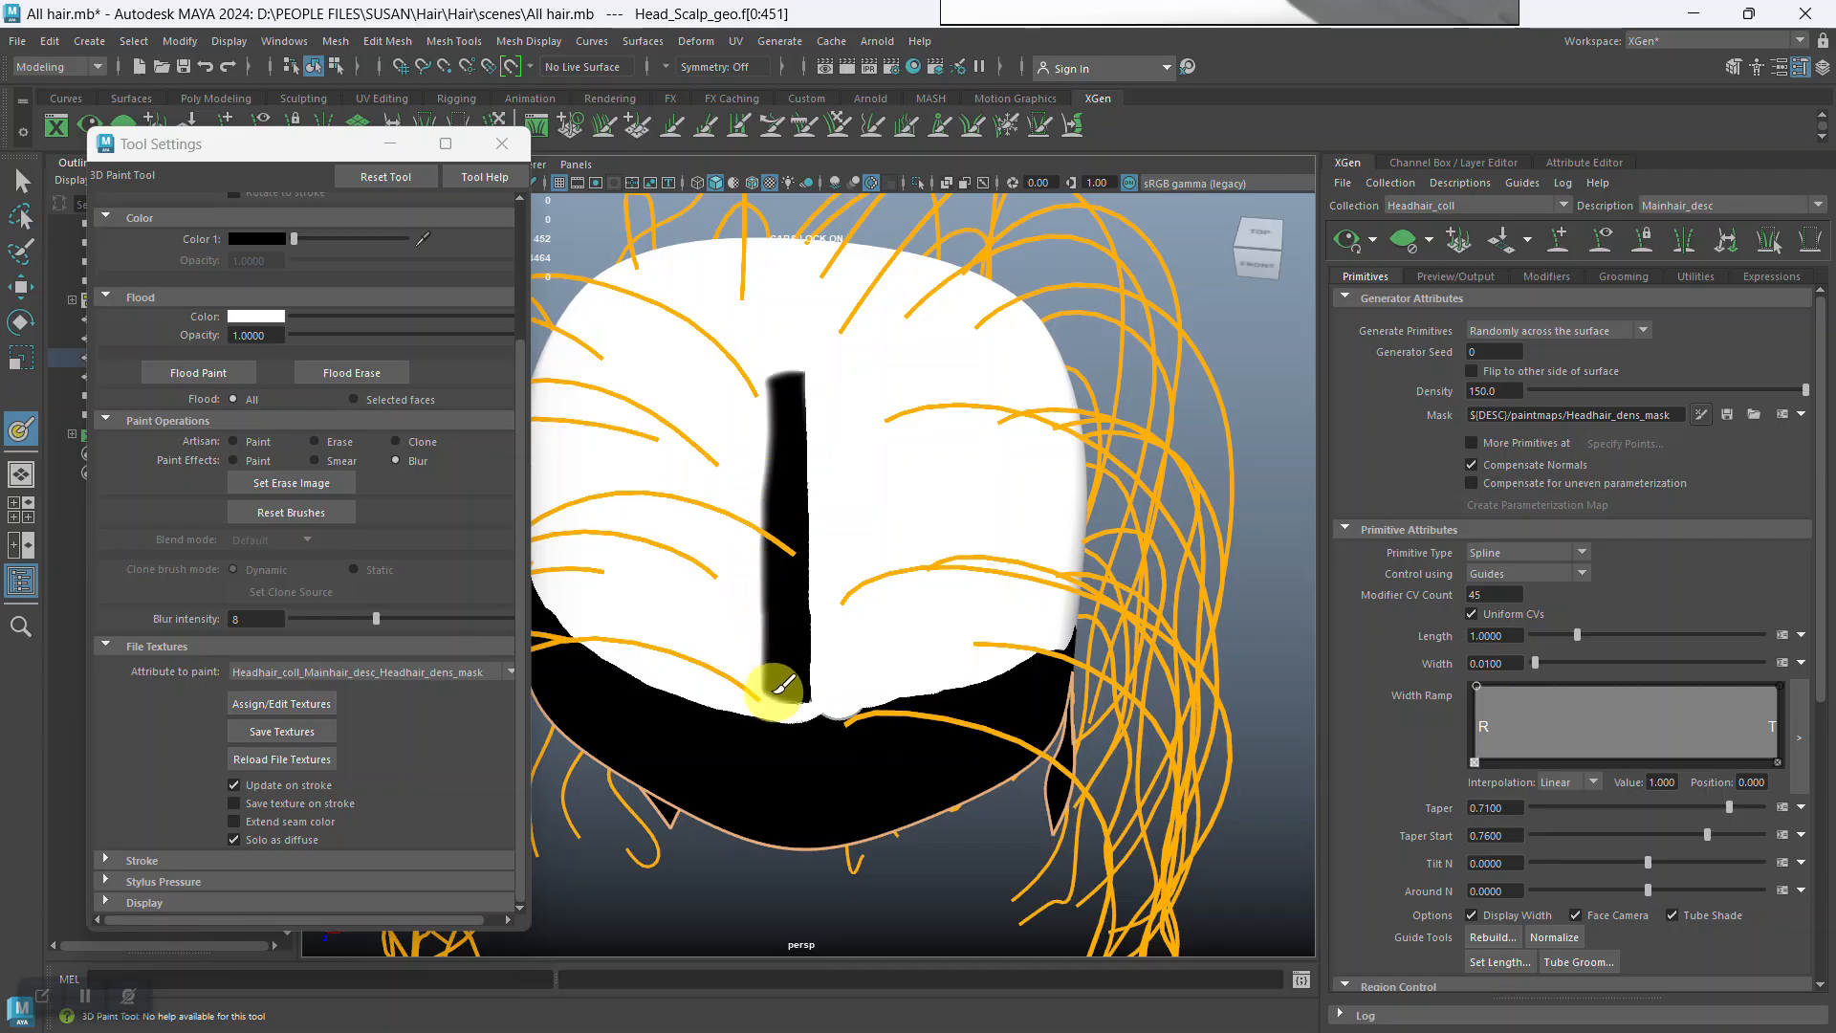
left_click_drag(809, 483, 792, 365)
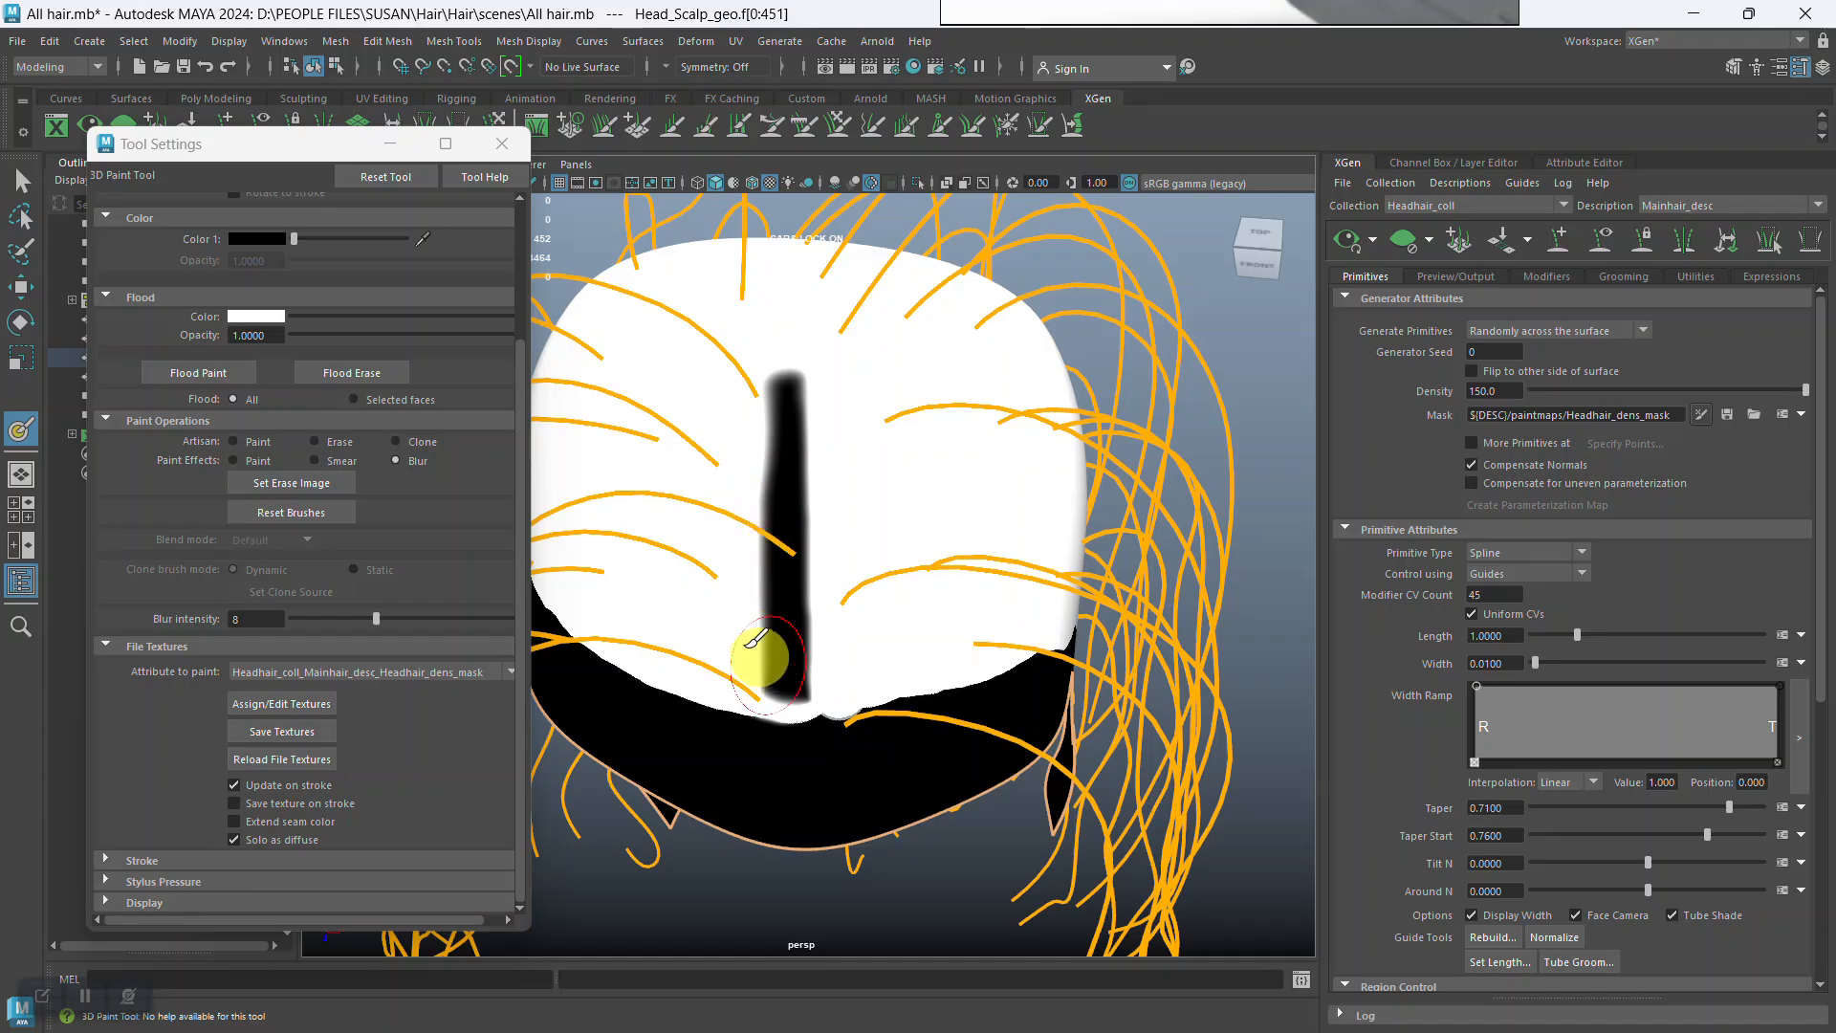
Switch back to the Artisan Paint operation and trim one side of the parting stripe with white.
scroll(360, 473, "up", 3)
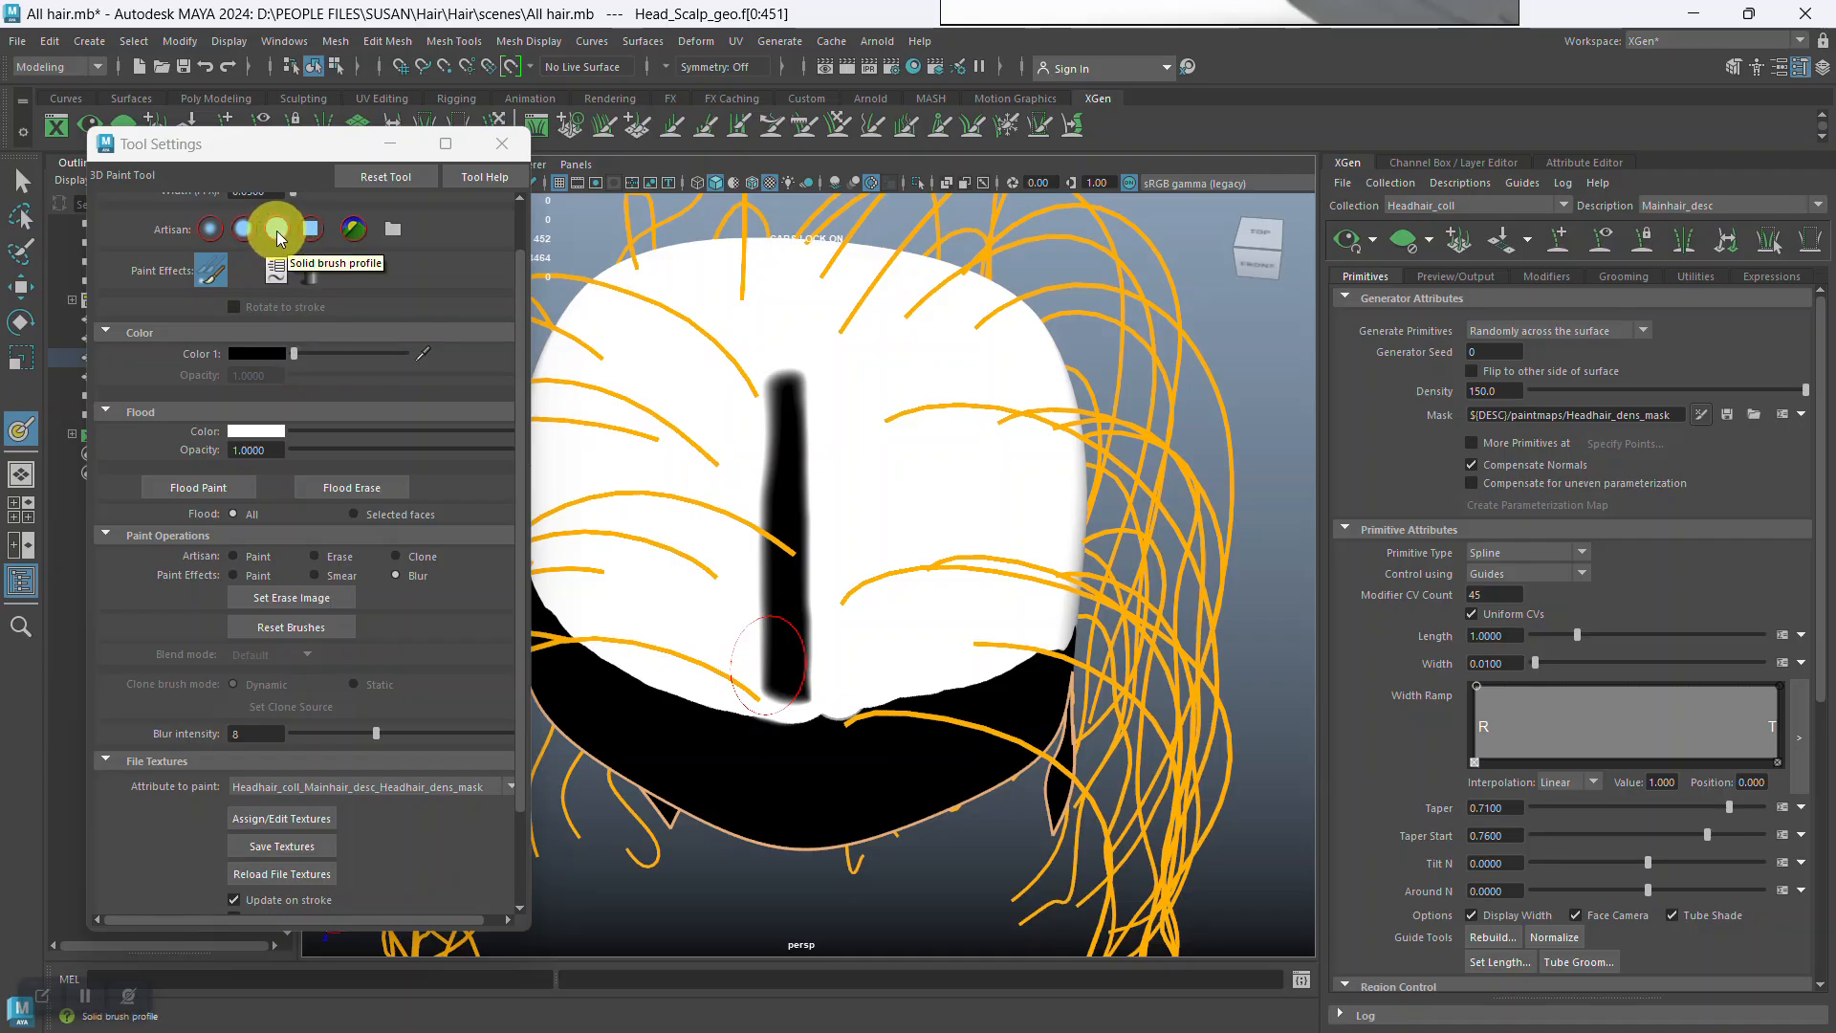
left_click(247, 558)
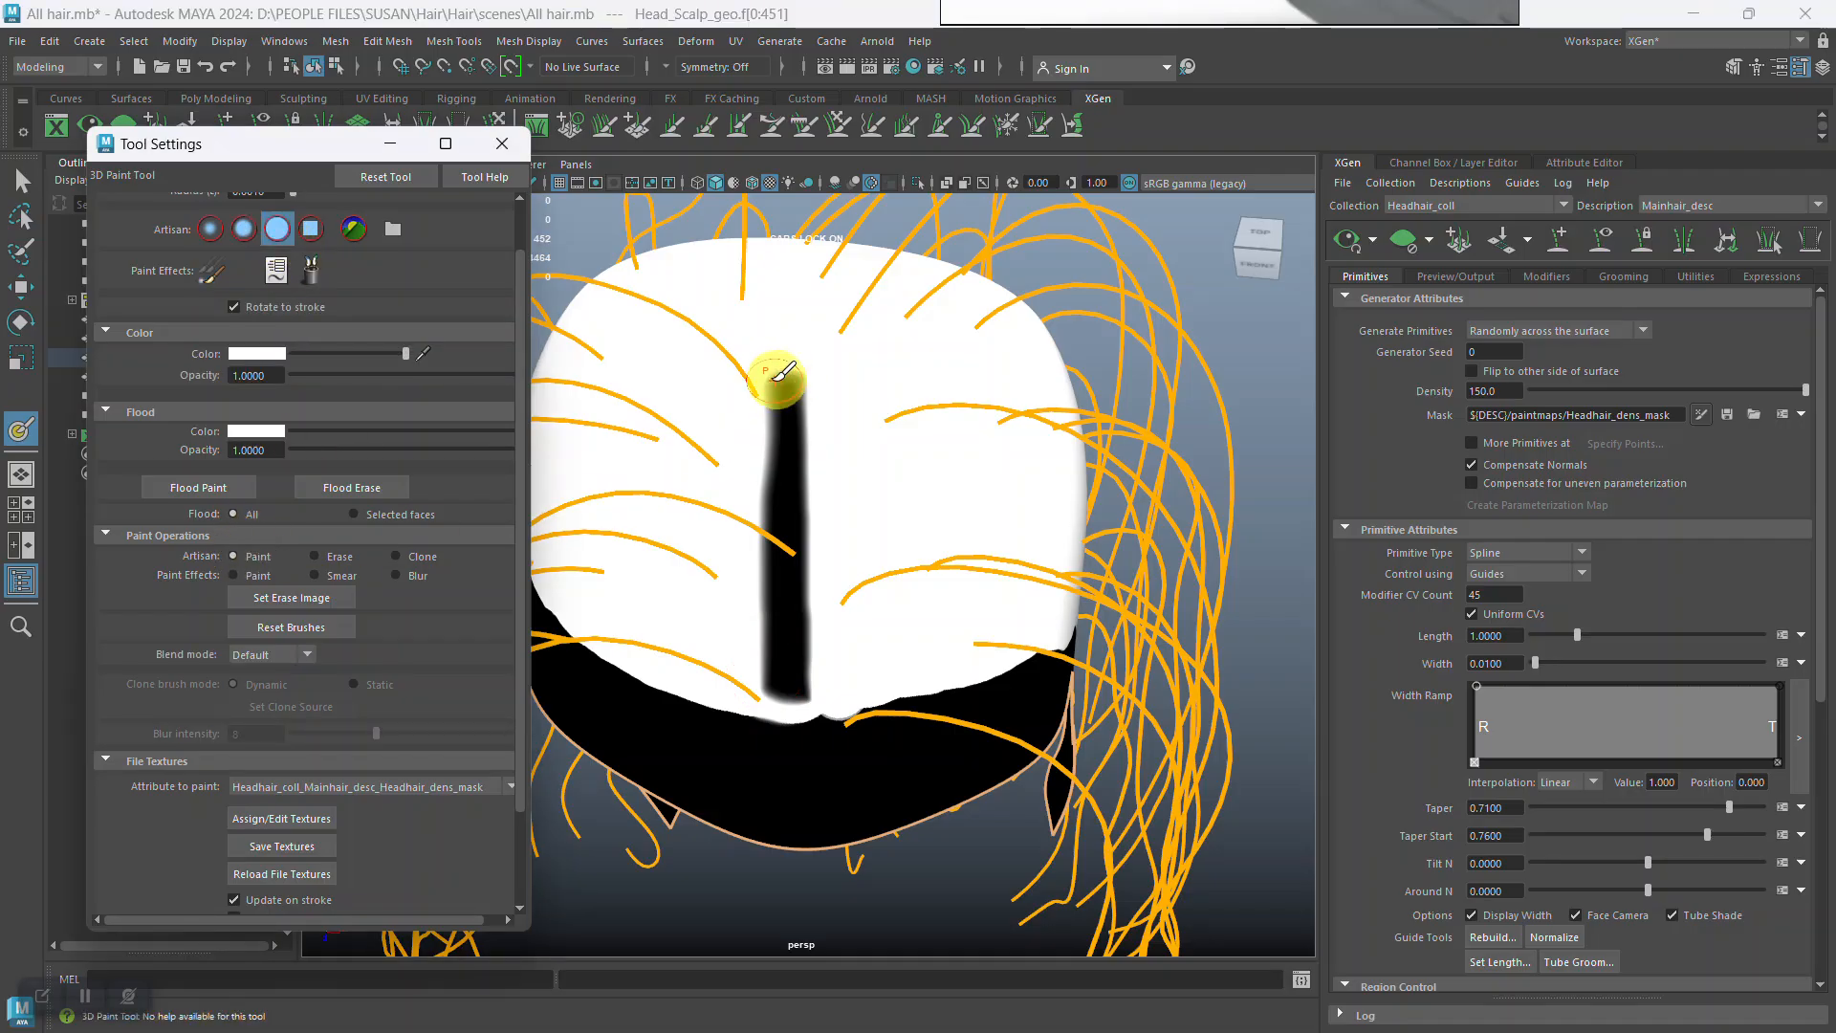
left_click_drag(759, 377, 766, 431)
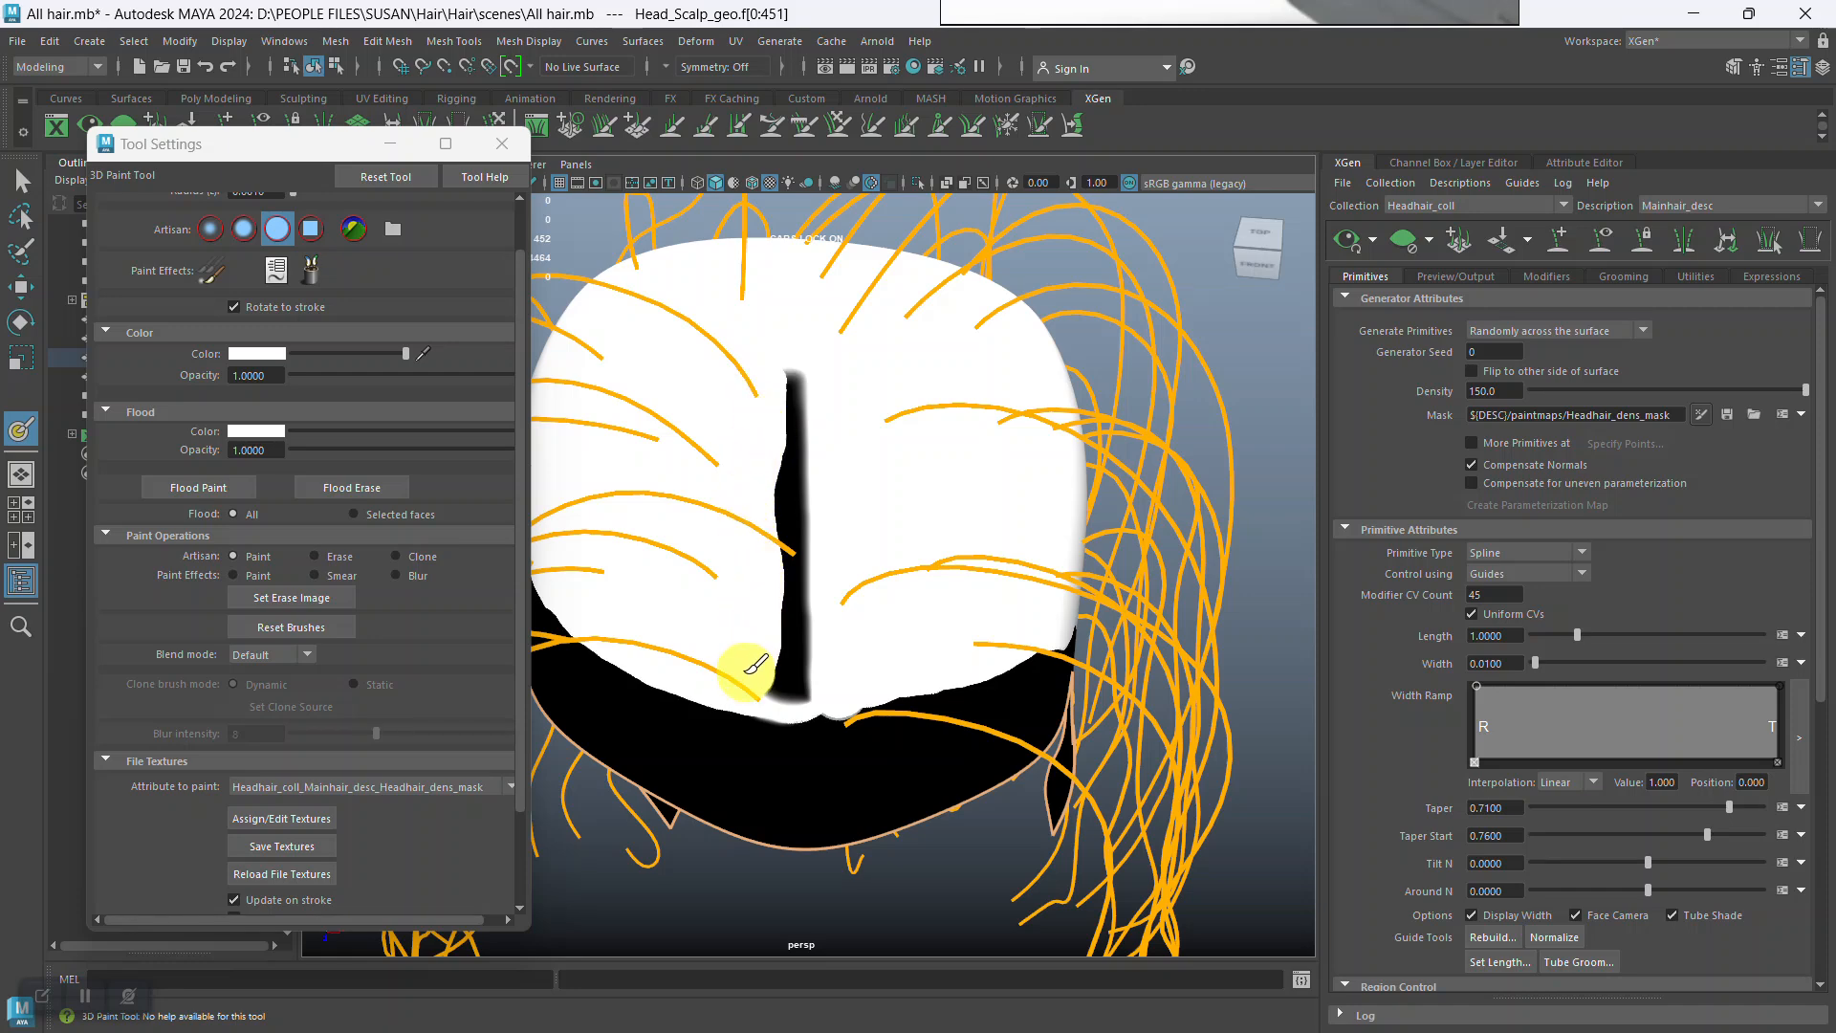
Blur the freshly trimmed edge of the parting stripe with the blur color set to white.
left_click(400, 577)
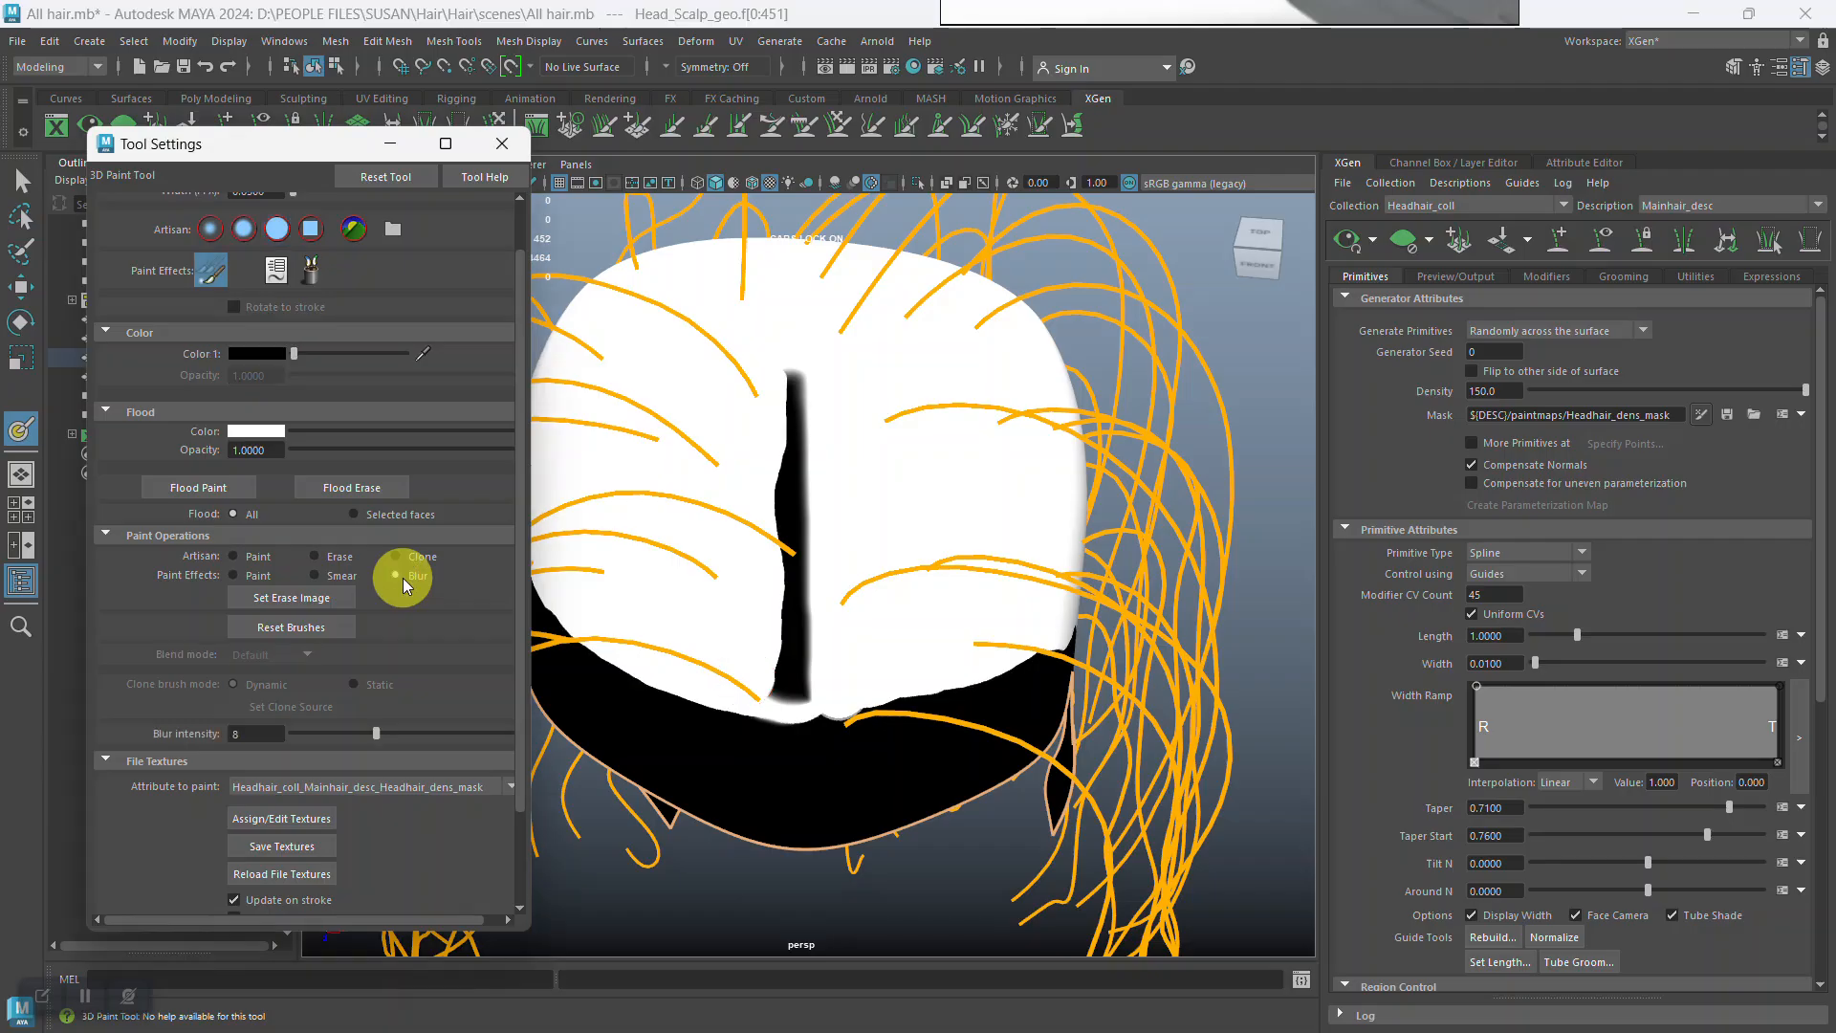
left_click_drag(367, 364, 401, 363)
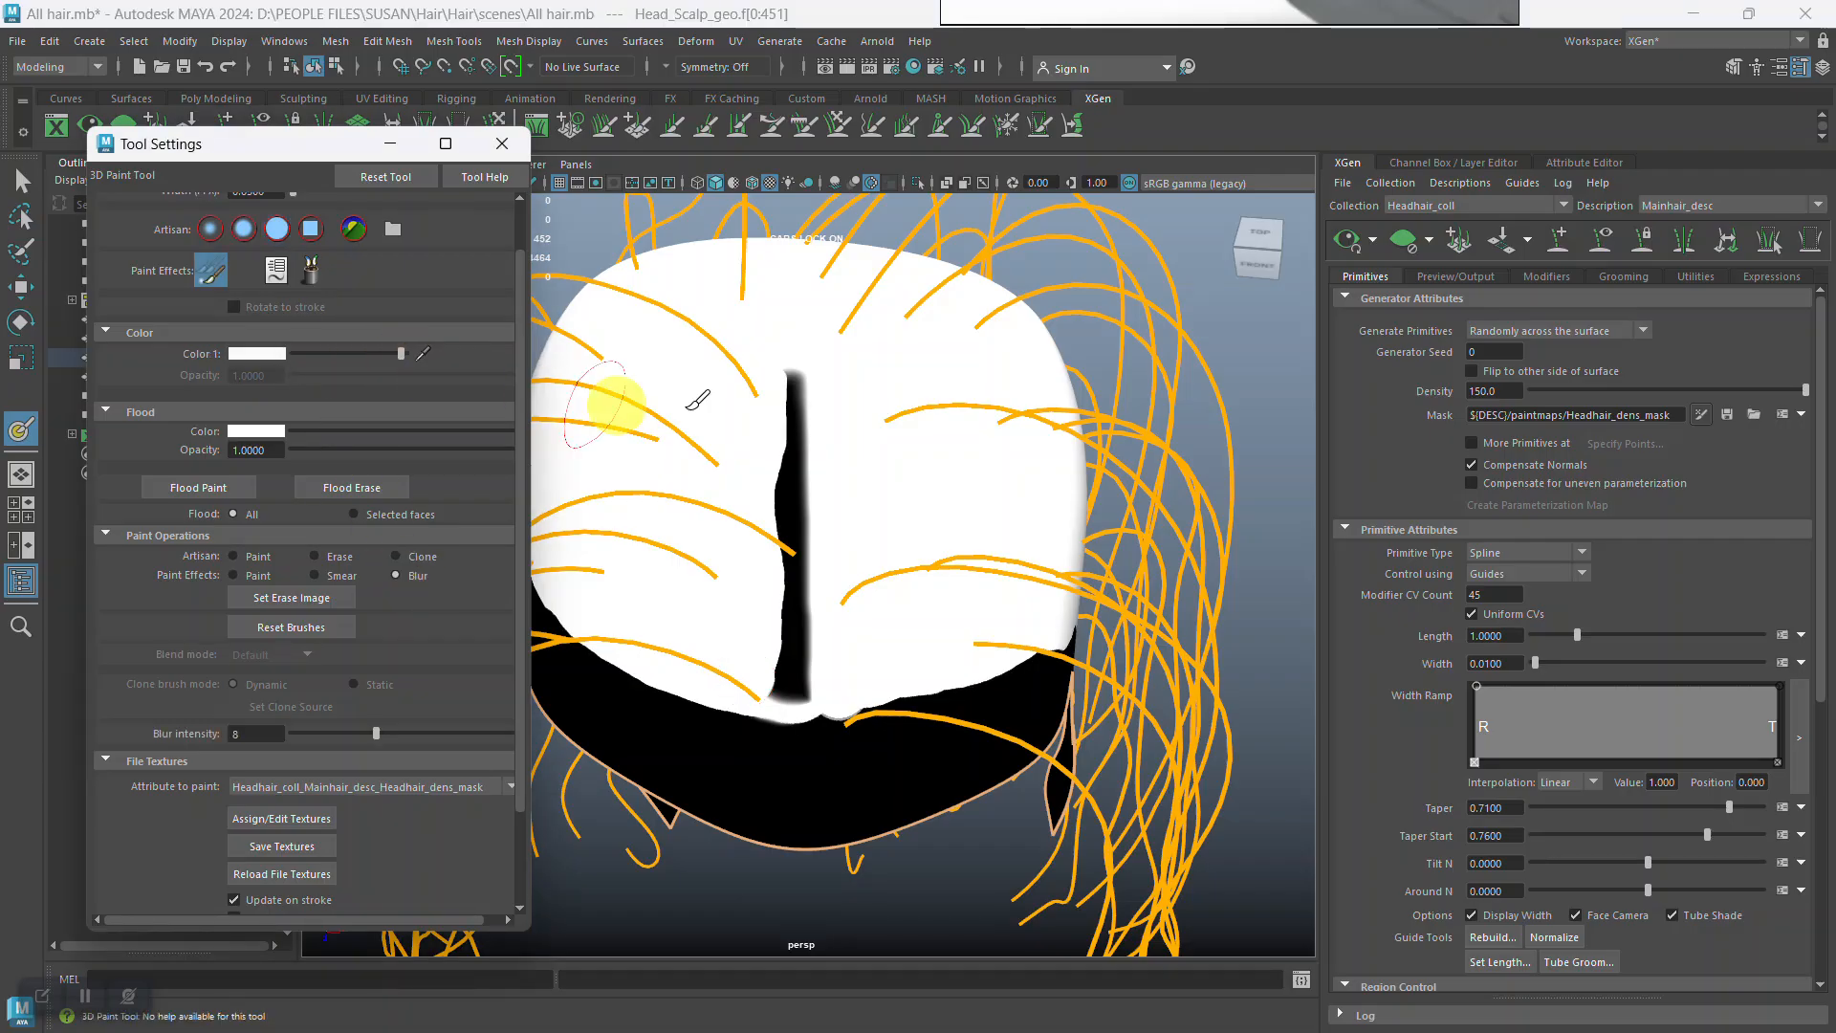
mouse_move(771, 377)
left_mouse_down()
mouse_move(792, 398)
mouse_move(783, 456)
left_mouse_up()
mouse_move(775, 529)
left_mouse_down()
mouse_move(771, 463)
mouse_move(786, 590)
left_mouse_up()
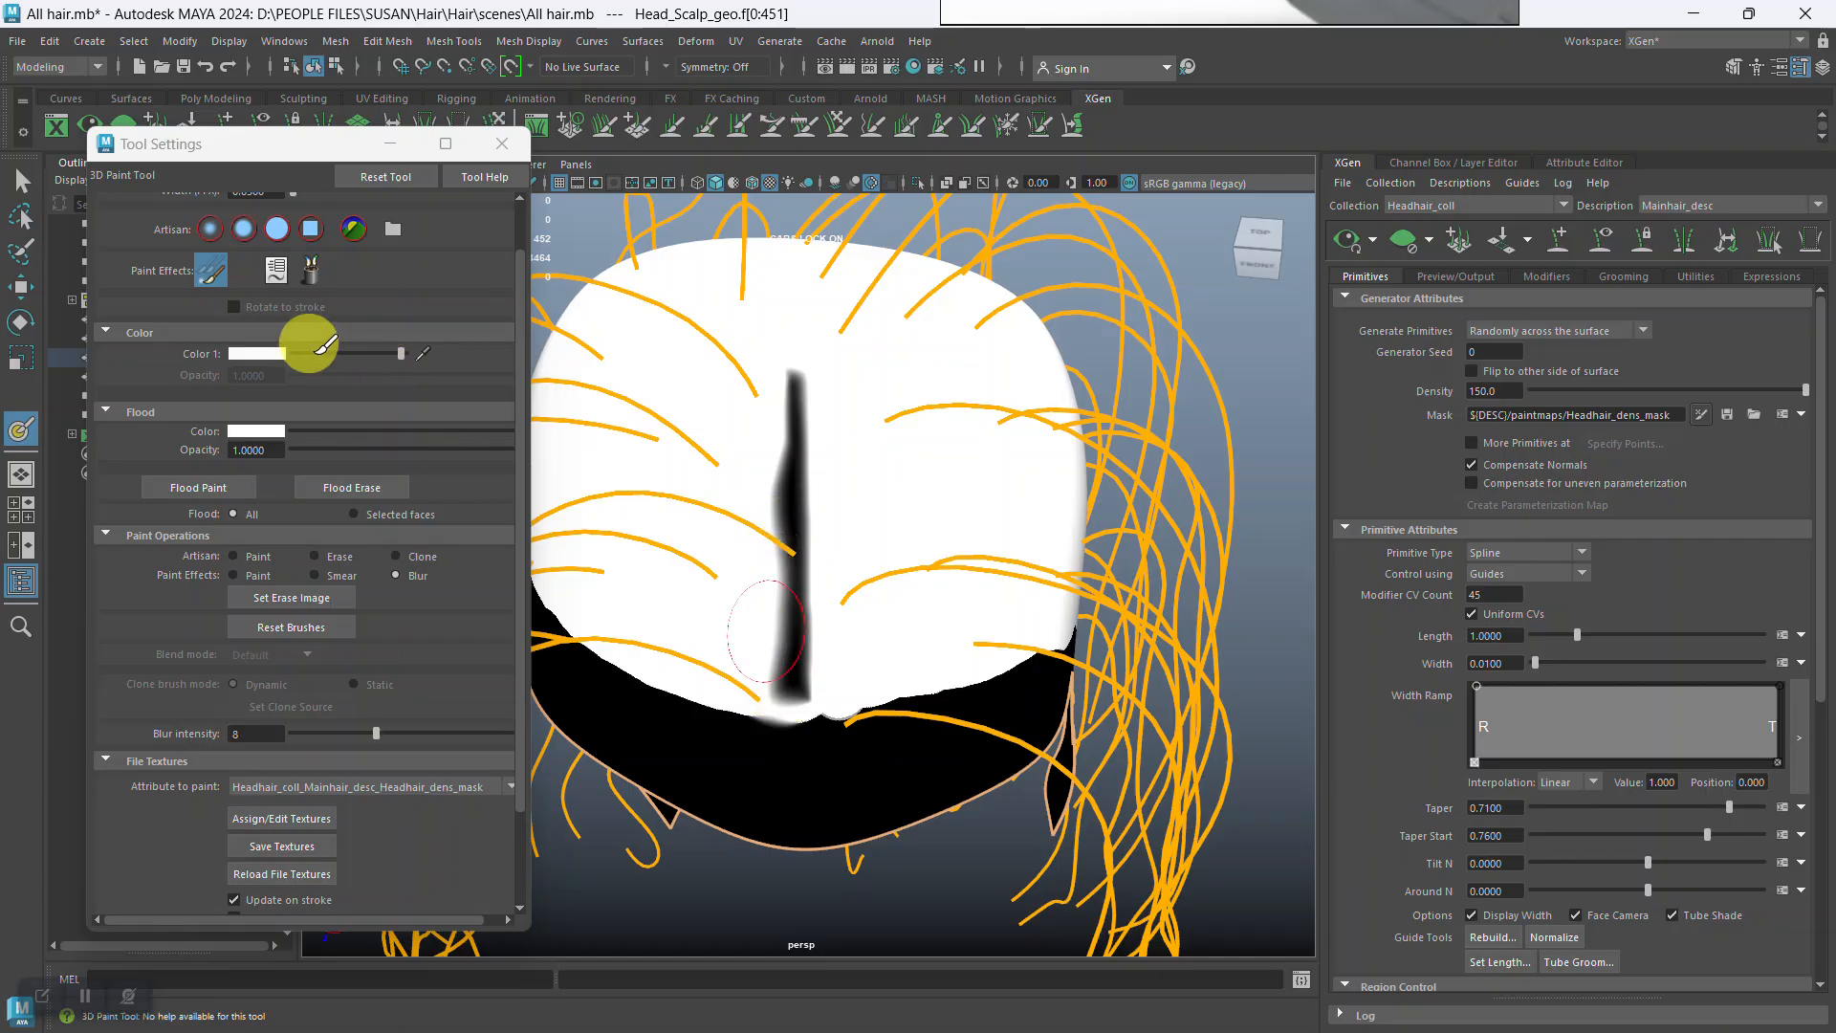
Return to Artisan Paint, blur the rear part of the parting stripe further, and save the density mask.
left_click(233, 556)
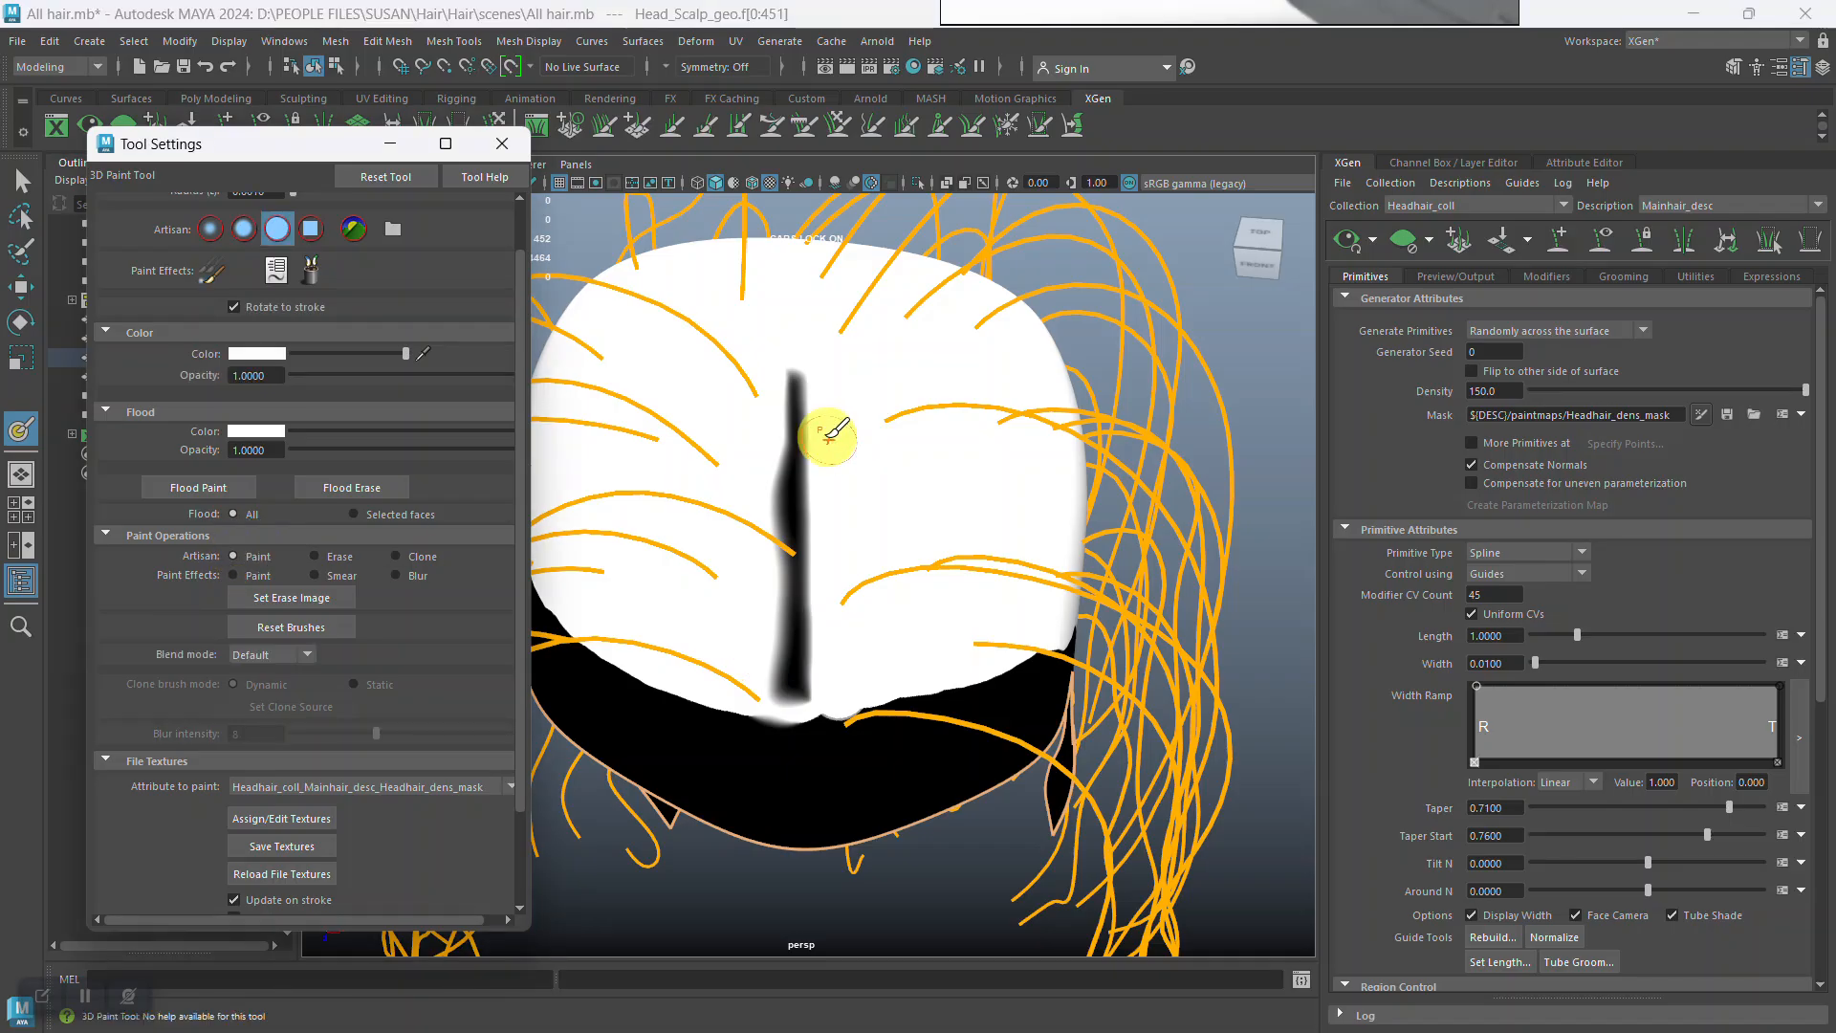
left_click_drag(785, 385, 785, 519, "shift")
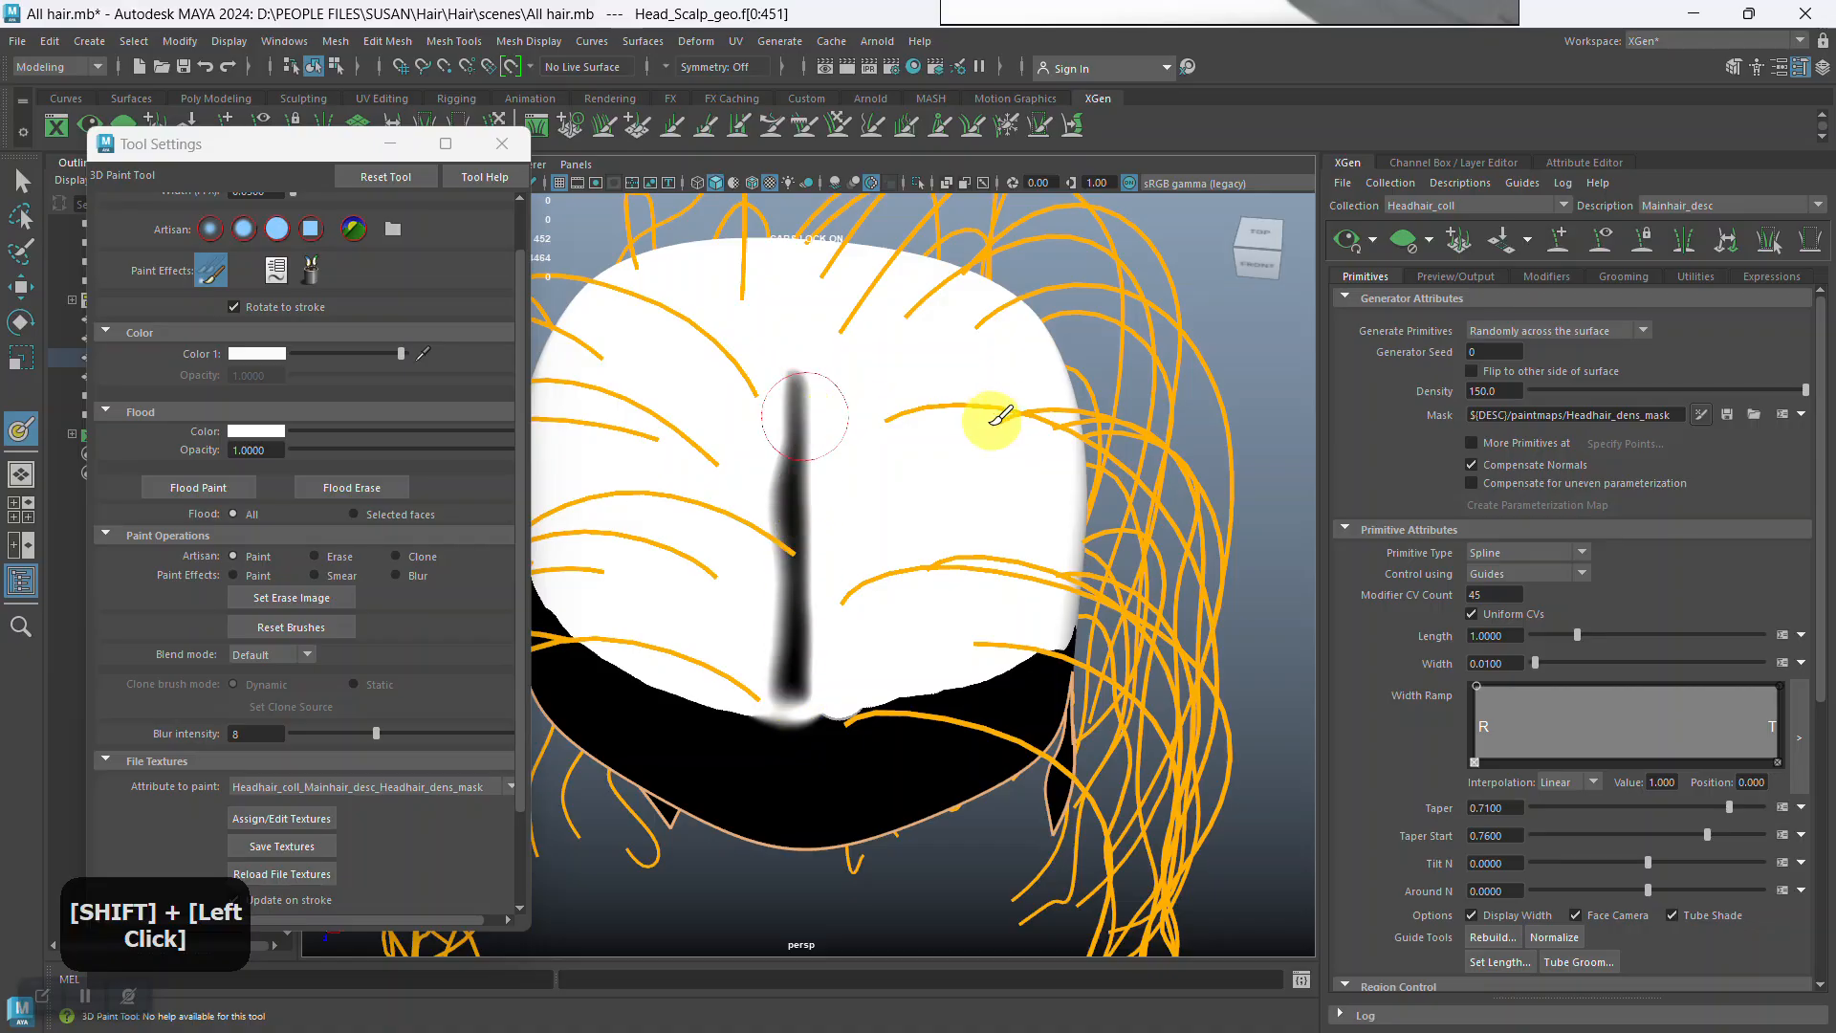
left_click(1726, 416)
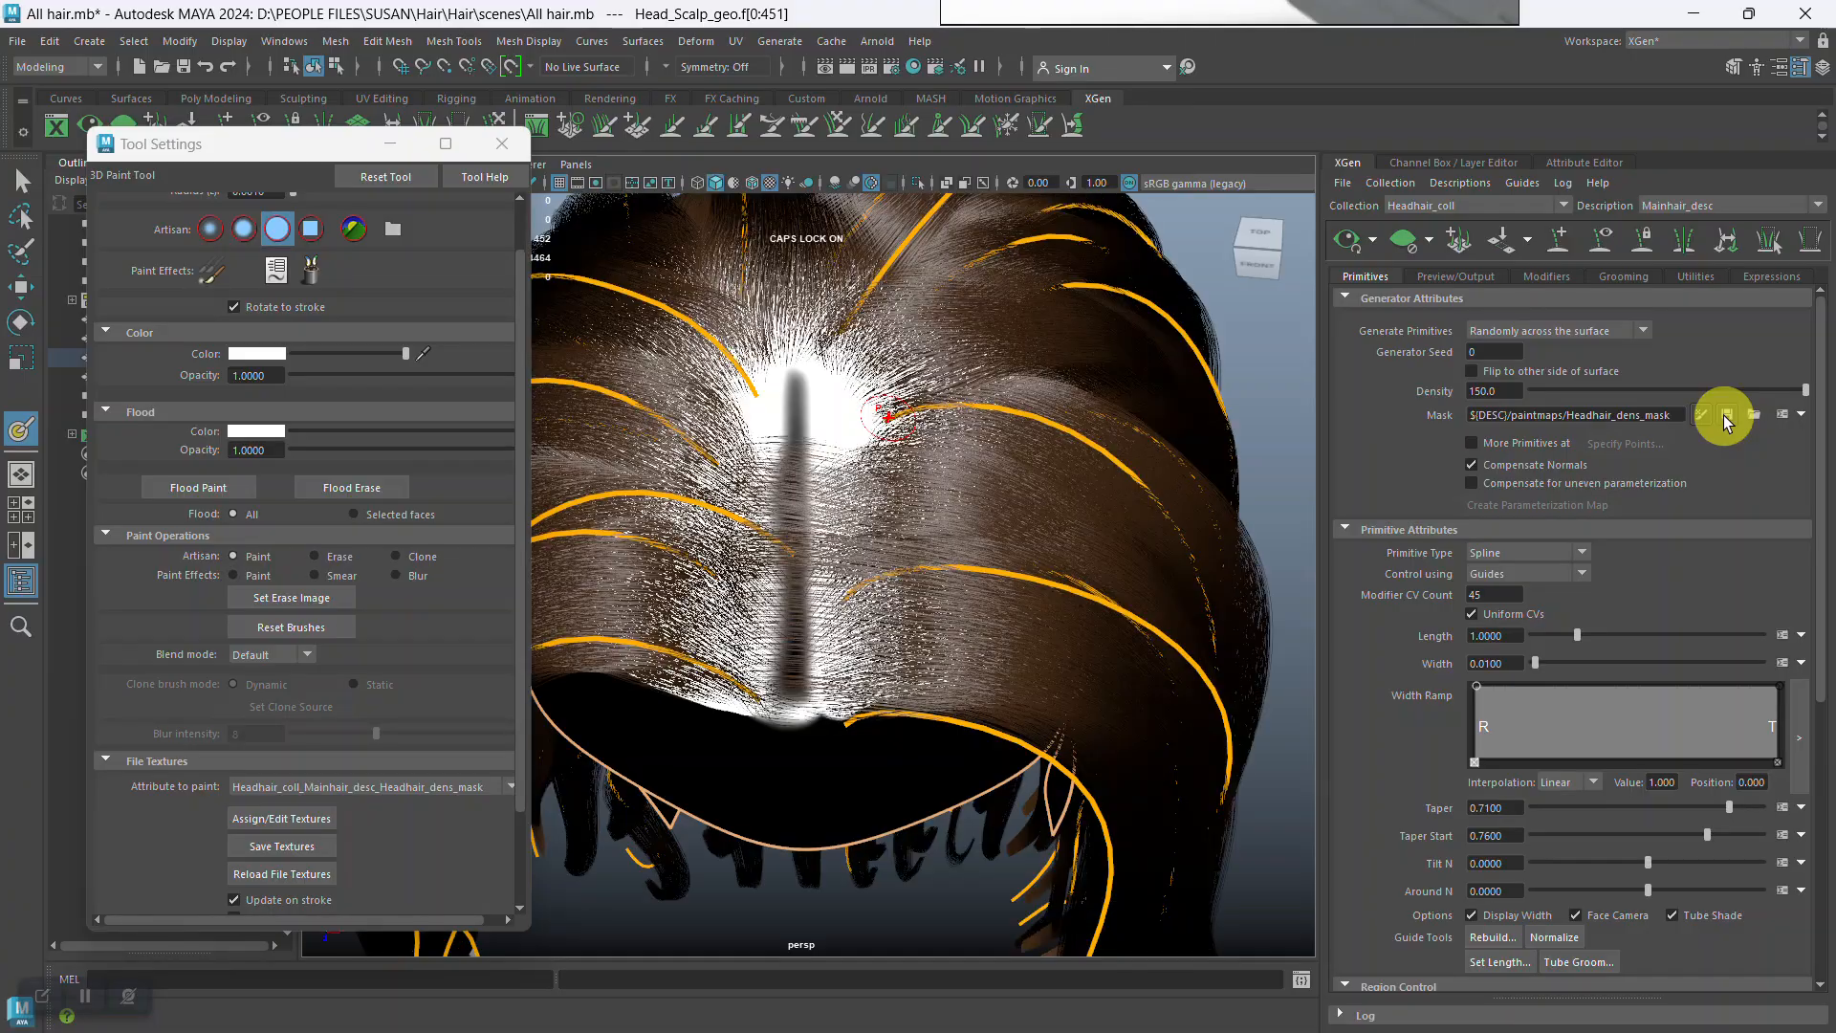
Examine the updated hair density along the parting and crown from the front, top and side.
right_click_drag(893, 586, 841, 617, "alt")
left_click_drag(841, 617, 890, 571, "alt")
middle_click_drag(889, 570, 877, 697, "alt")
left_click_drag(877, 697, 874, 586, "alt")
right_click_drag(873, 586, 896, 639, "alt")
middle_click_drag(896, 639, 870, 578, "alt")
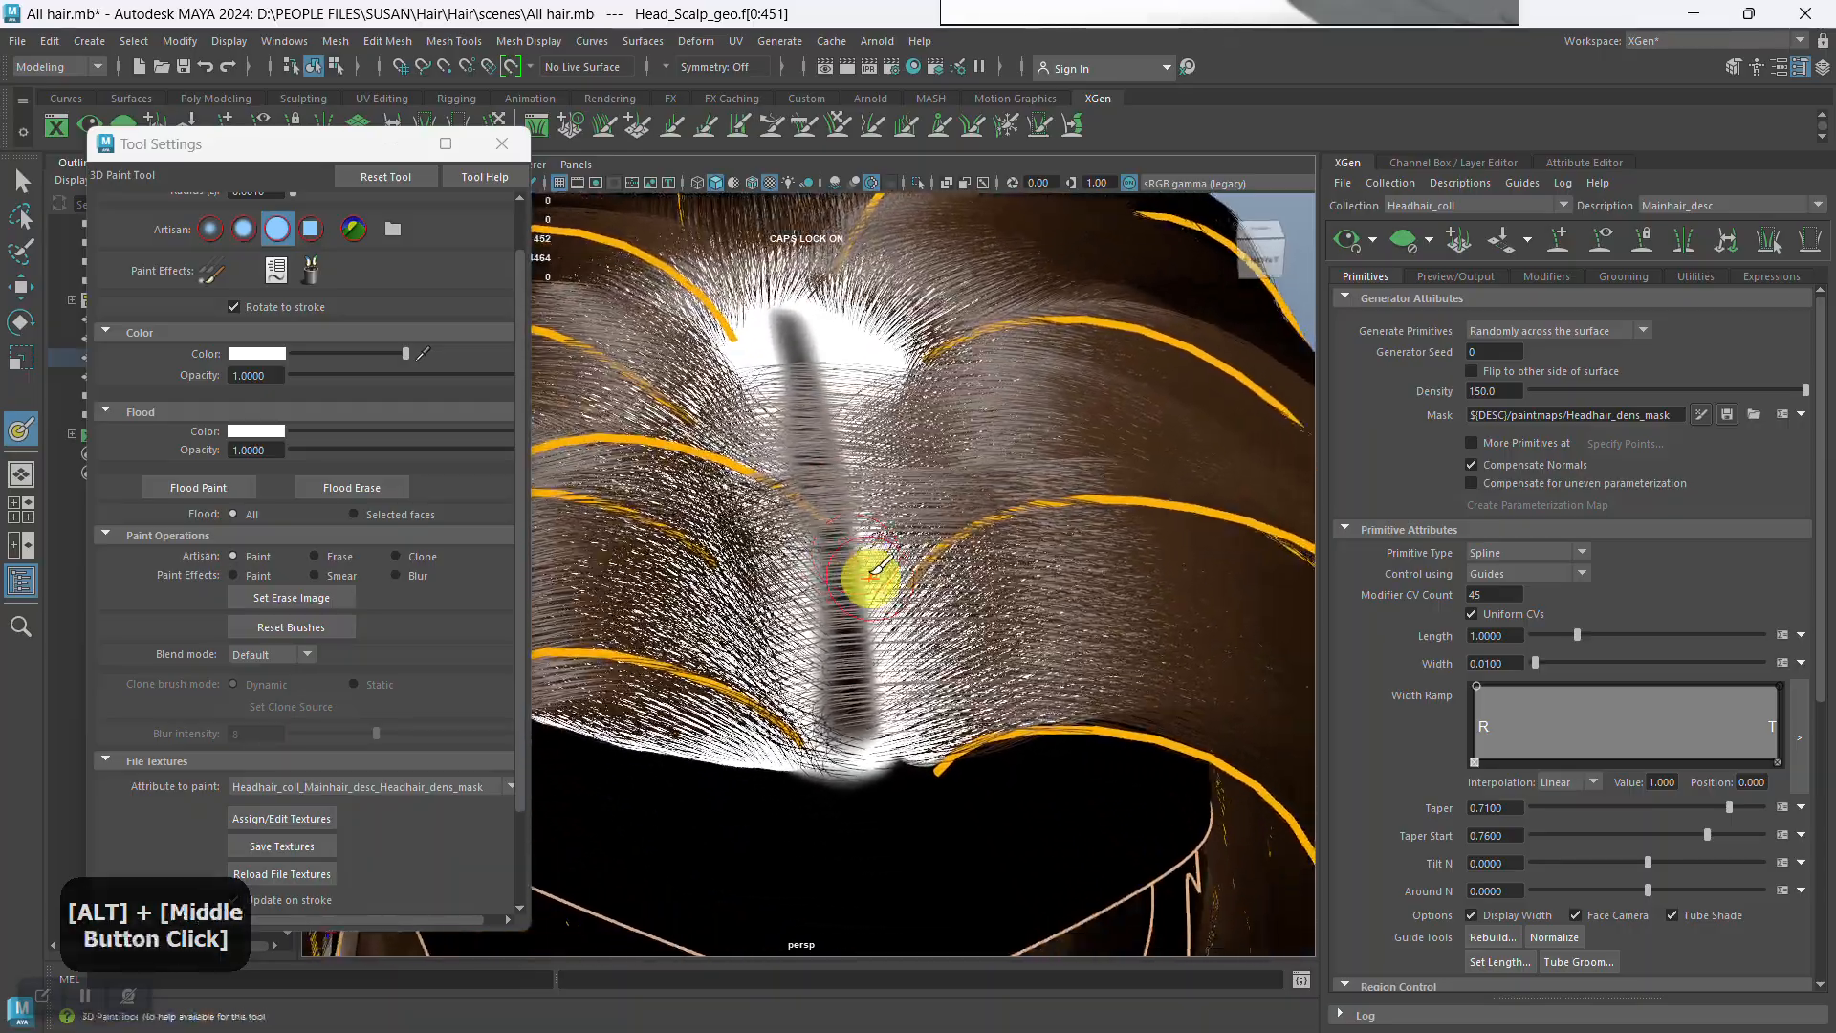
left_click_drag(869, 578, 870, 525, "alt")
middle_click_drag(870, 525, 909, 635, "alt")
left_click_drag(909, 635, 869, 525, "alt")
right_click_drag(870, 525, 873, 549, "alt")
left_click_drag(874, 549, 1017, 586, "alt")
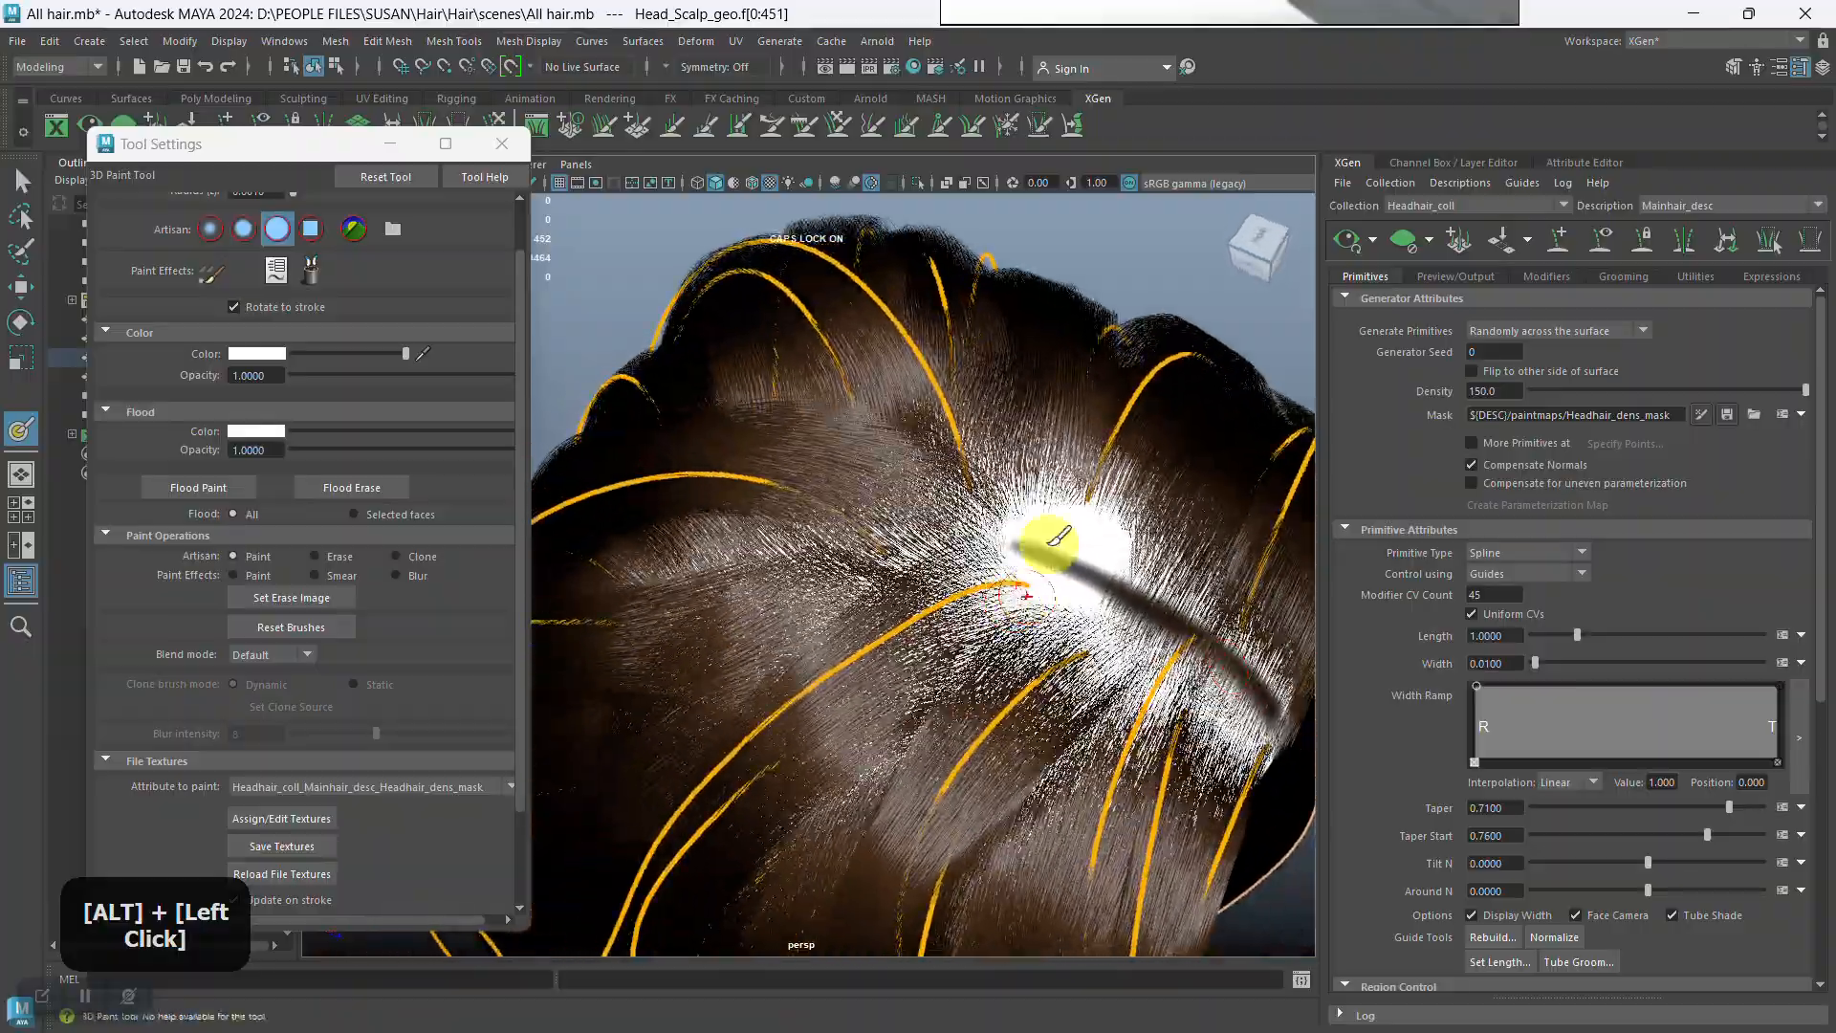
middle_click_drag(1017, 586, 918, 525, "alt")
right_click_drag(918, 525, 985, 644, "alt")
left_click_drag(984, 644, 892, 590, "alt")
middle_click_drag(892, 590, 874, 545, "alt")
right_click_drag(873, 545, 857, 631, "alt")
left_click_drag(857, 632, 857, 635, "alt")
right_click_drag(857, 635, 820, 517, "alt")
left_click_drag(820, 517, 1052, 430, "alt")
middle_click_drag(1052, 430, 1210, 388, "alt")
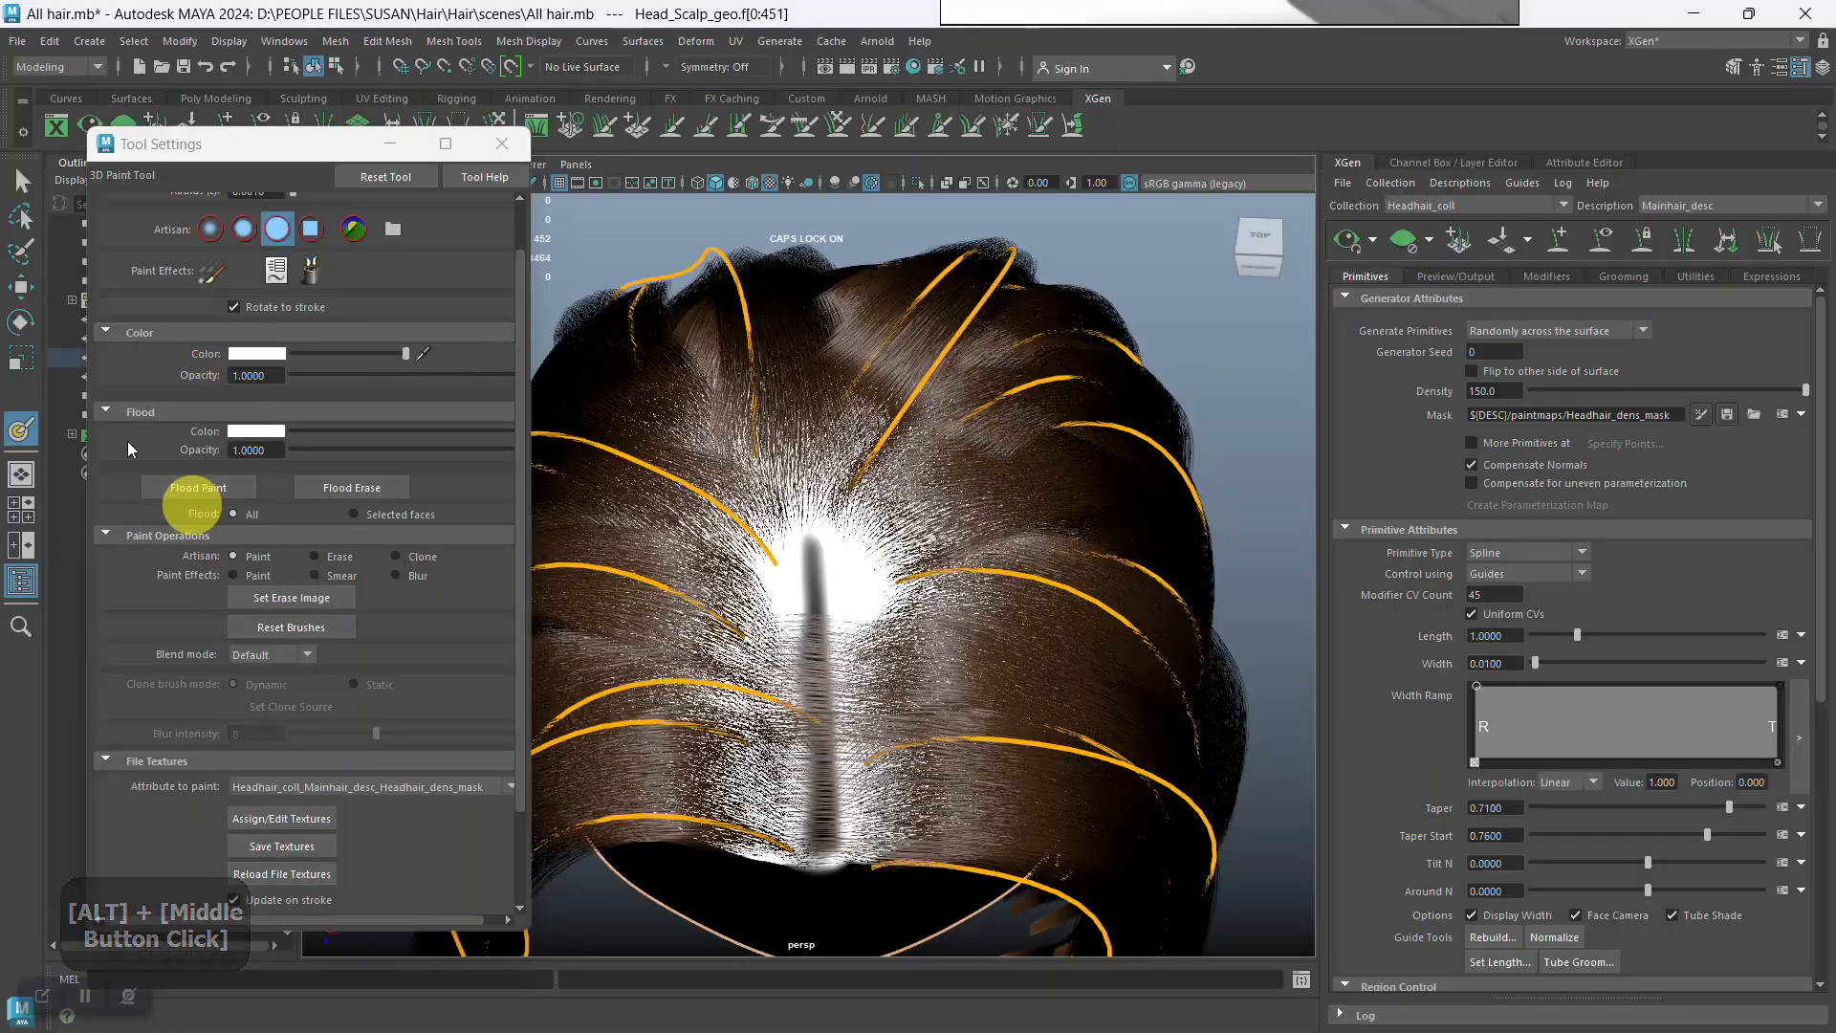
Close the paint tool settings and cull the primitives crossing the front end of the parting at the hairline.
left_click(504, 144)
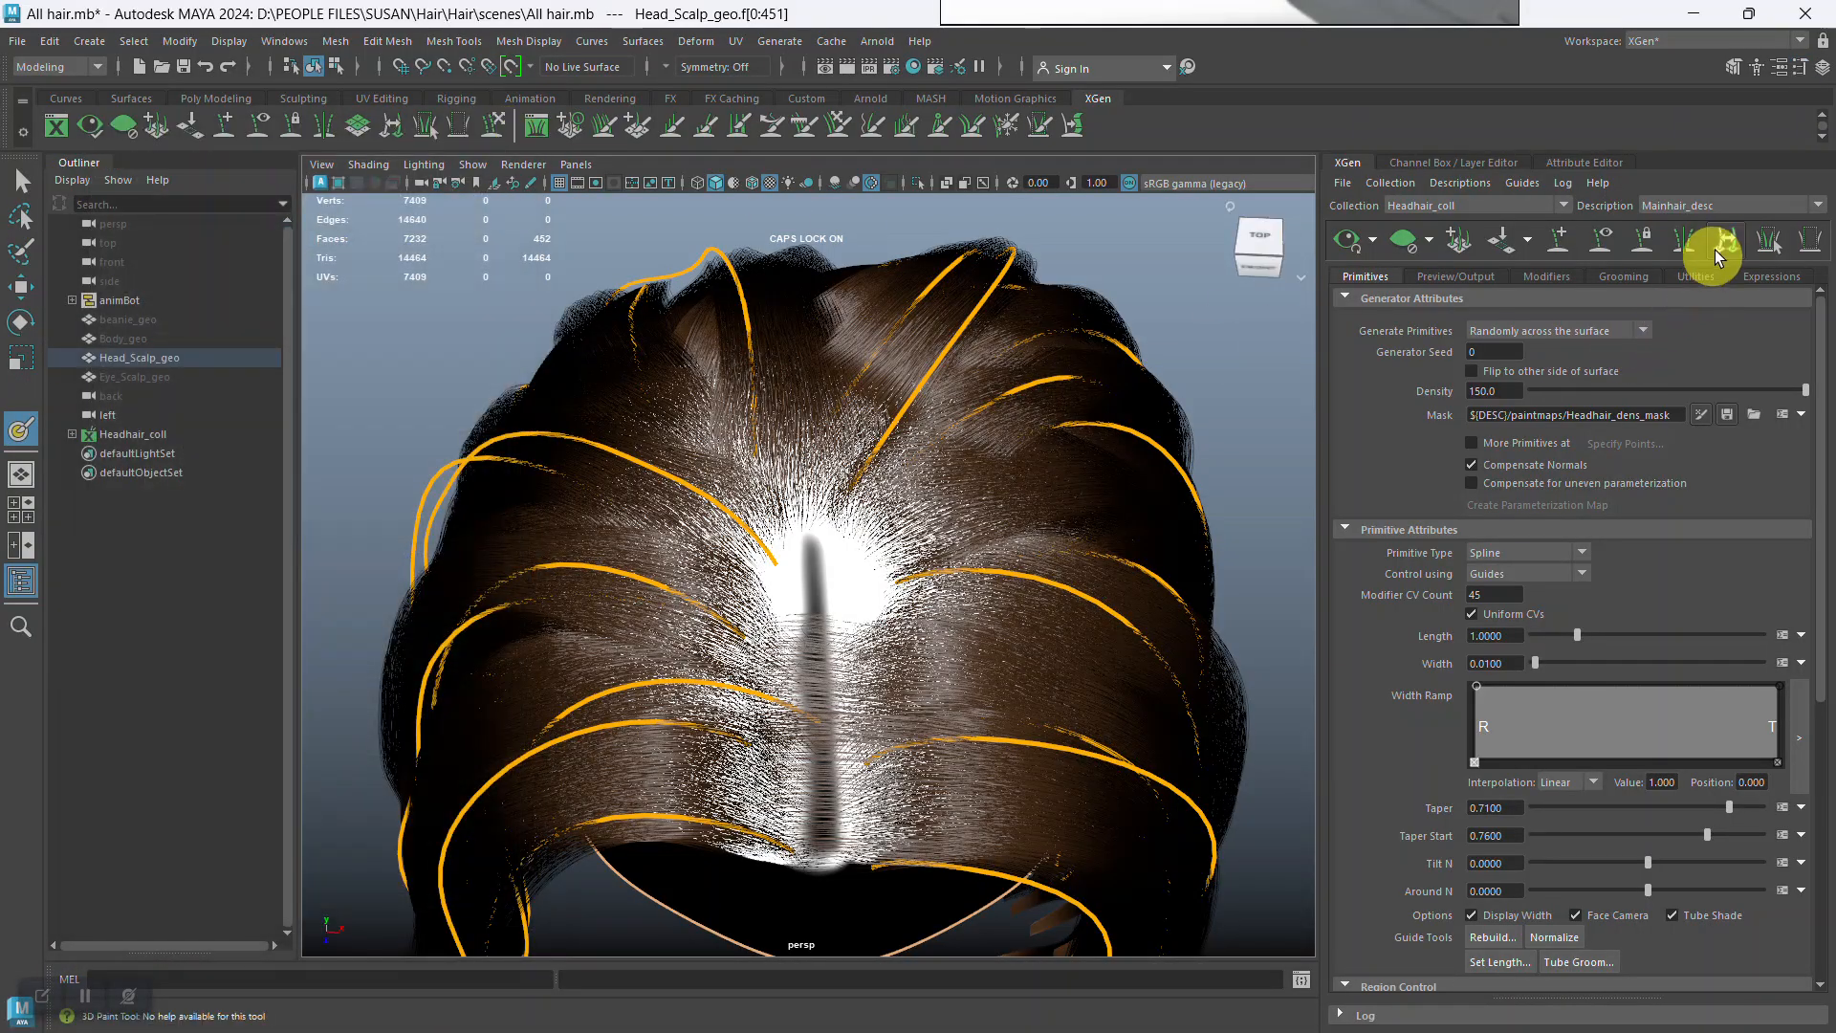
left_click(1768, 244)
middle_click_drag(893, 705, 832, 622, "alt")
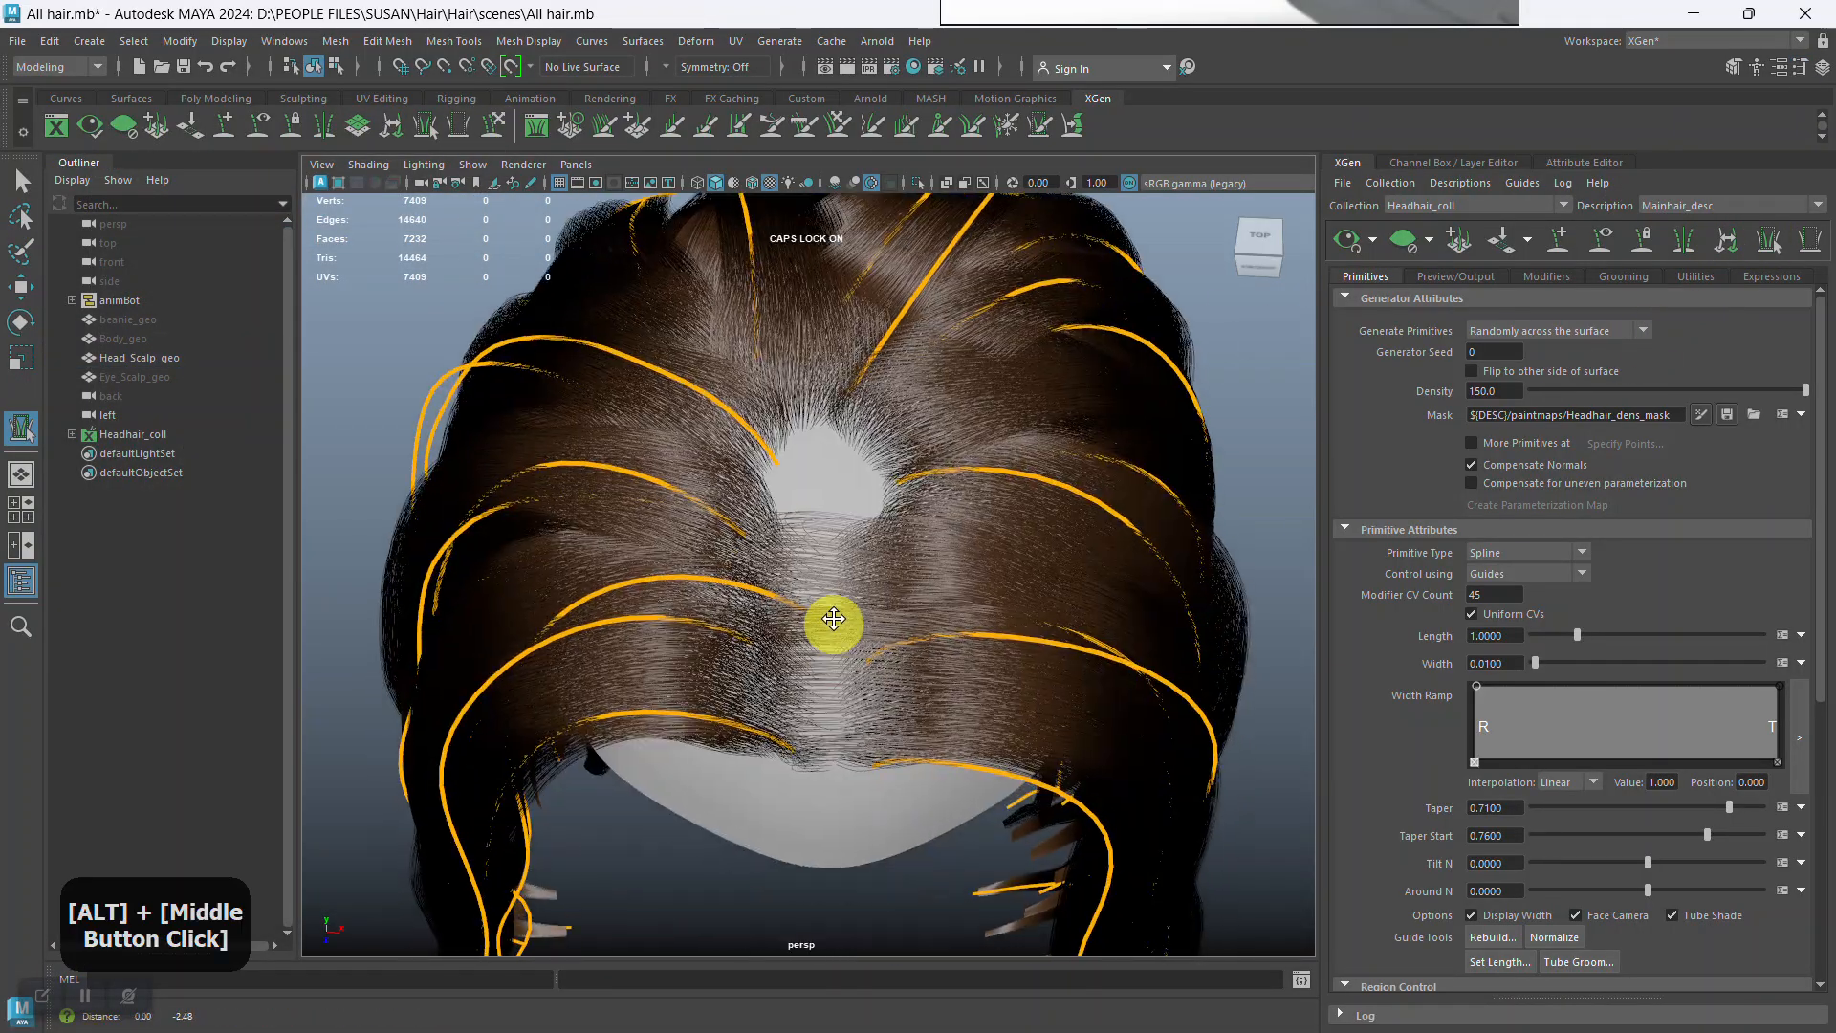
left_click_drag(833, 623, 820, 647, "alt")
right_click_drag(820, 647, 829, 526, "alt")
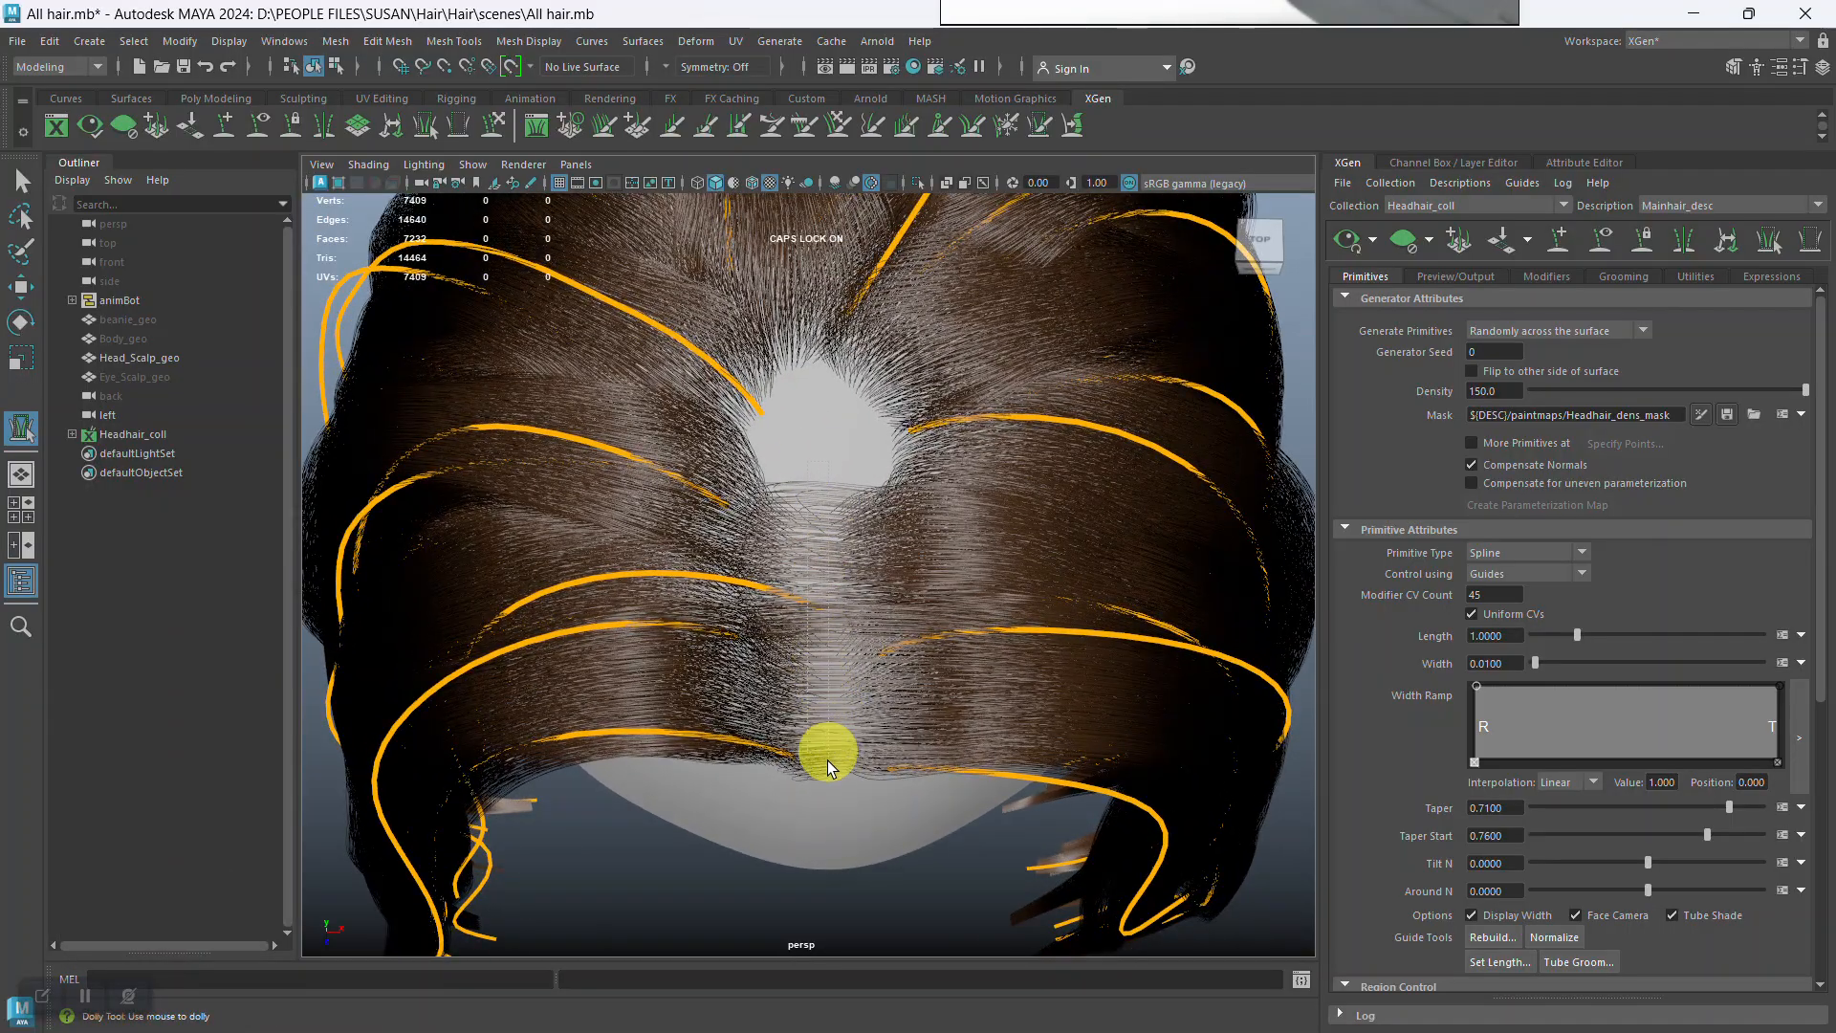
left_click_drag(832, 782, 840, 750)
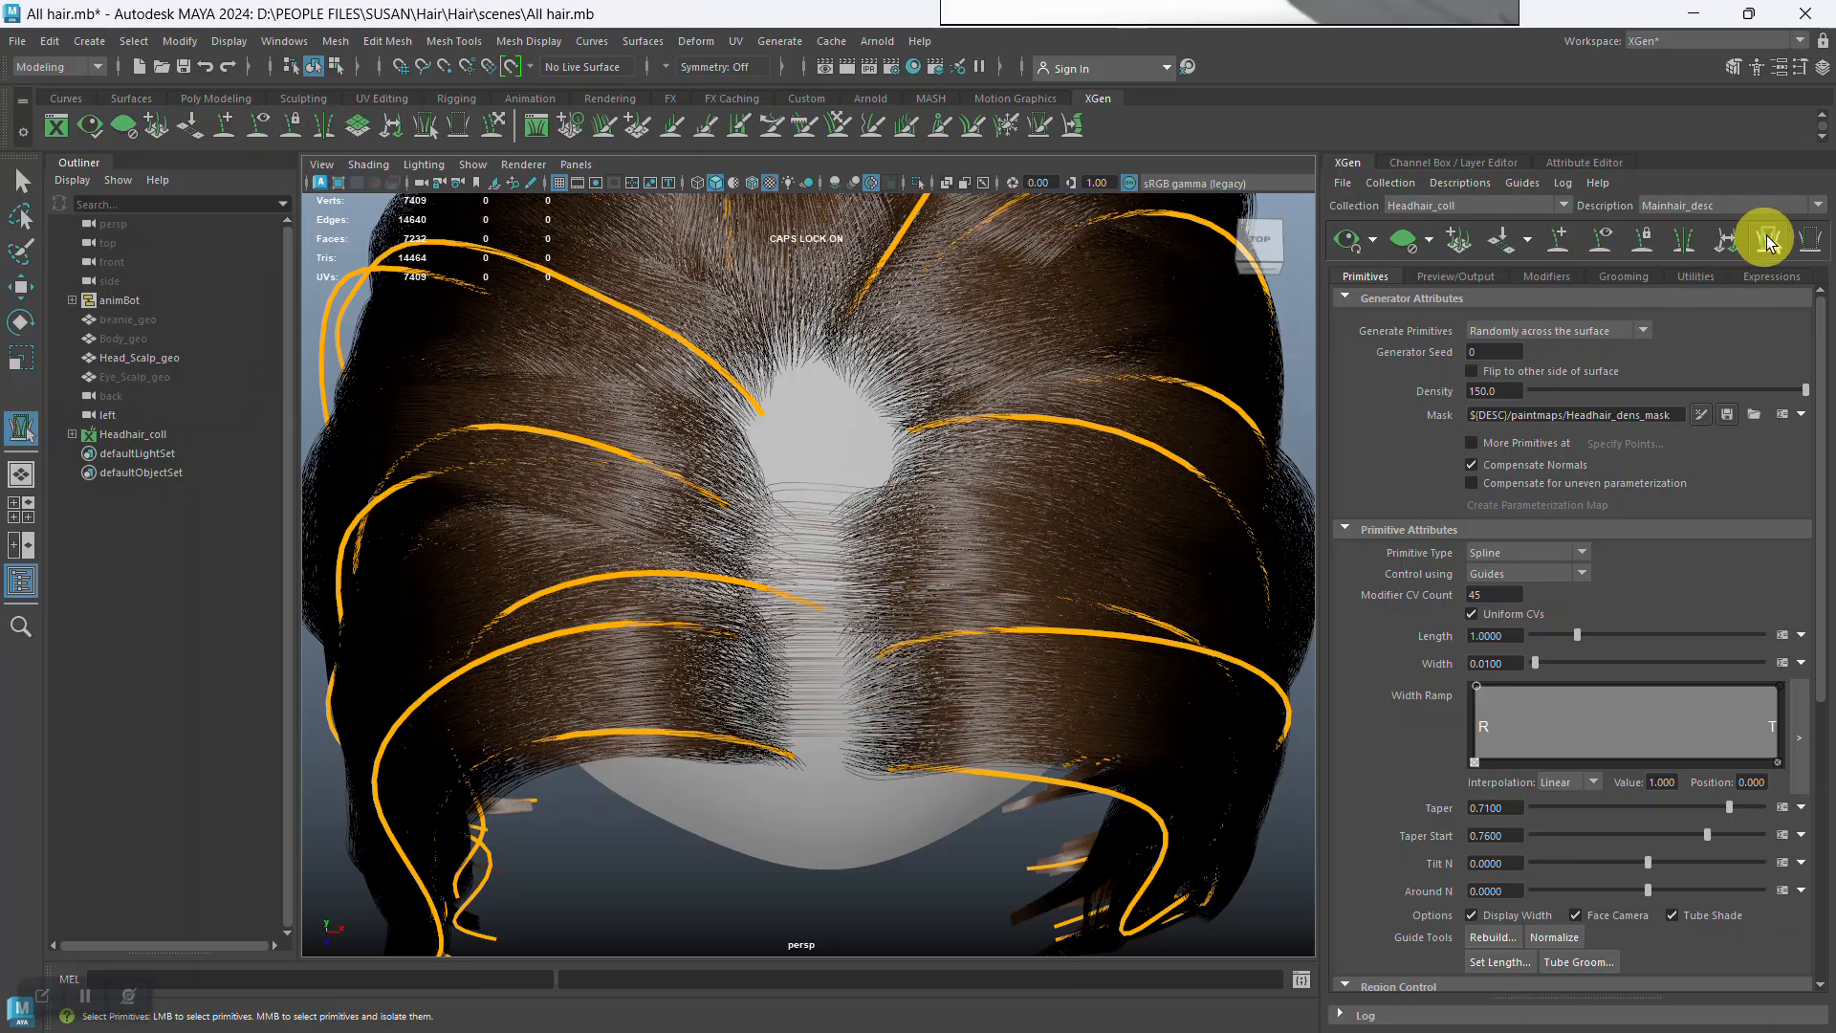
right_click_drag(853, 623, 824, 486, "alt")
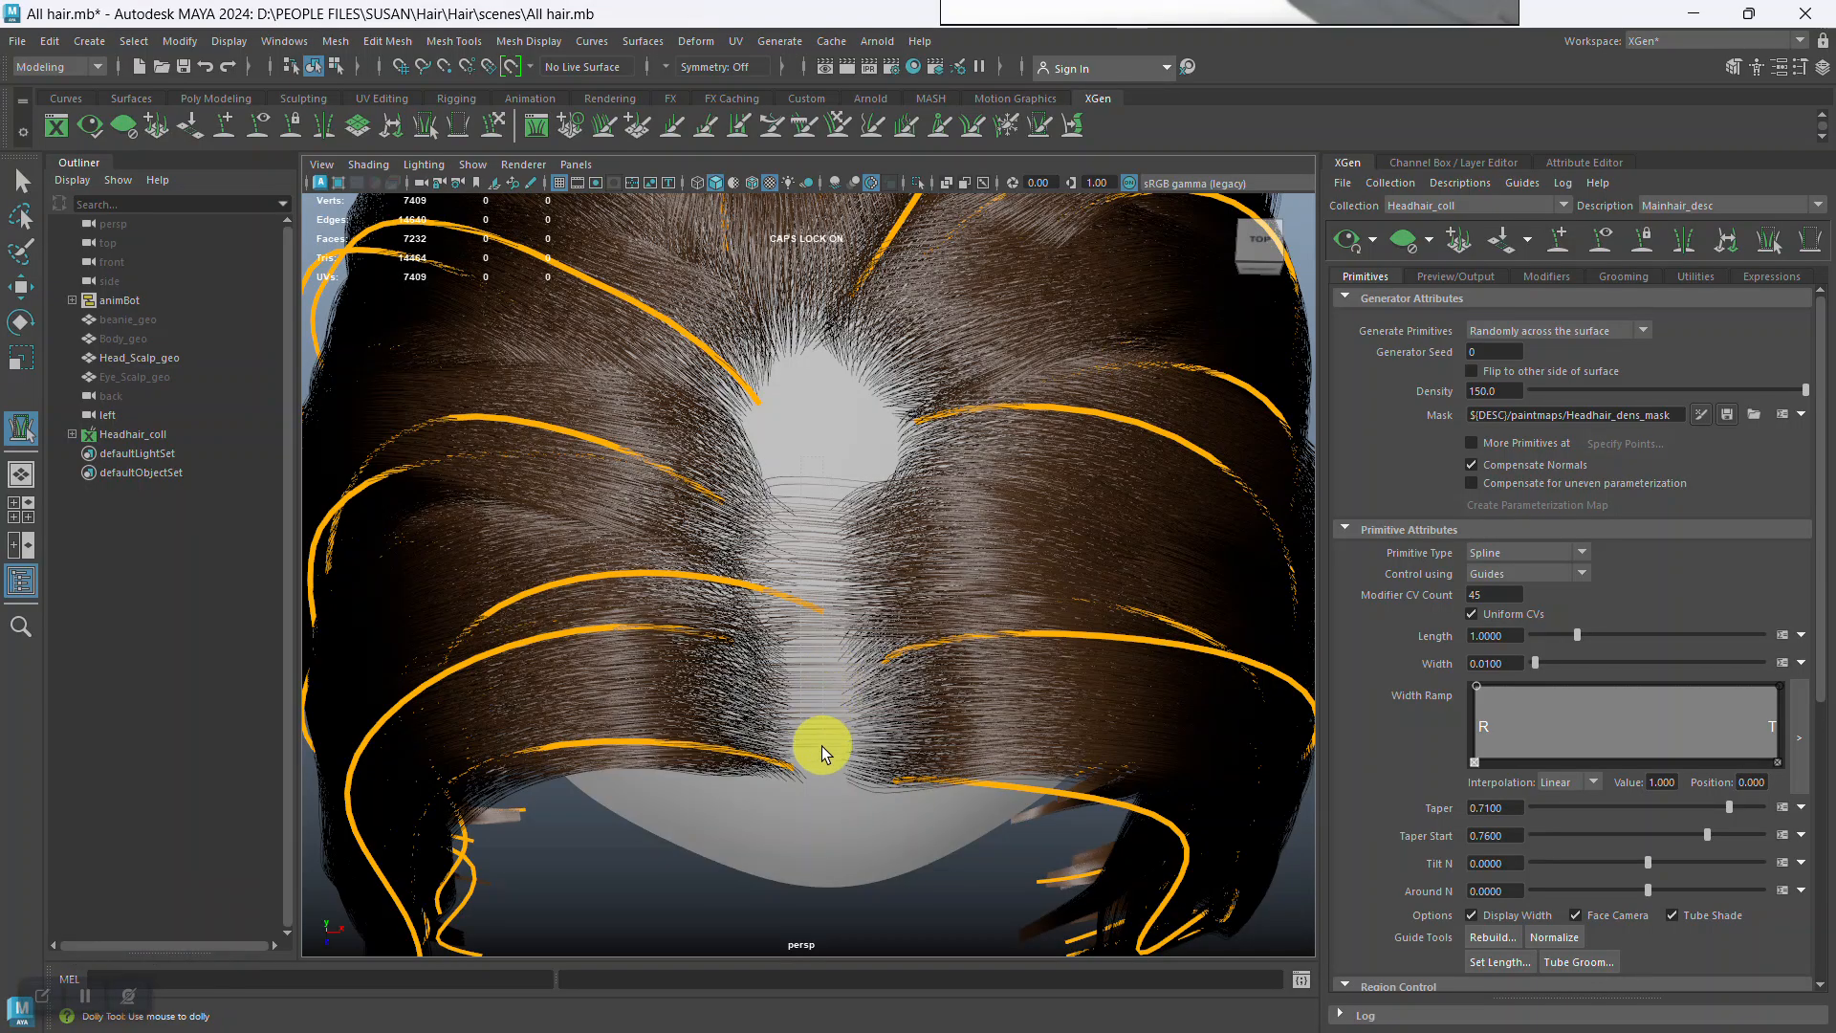
Cull the primitives crossing the parting between the hairline and the crown and check the result from the front.
left_click_drag(829, 817, 832, 816)
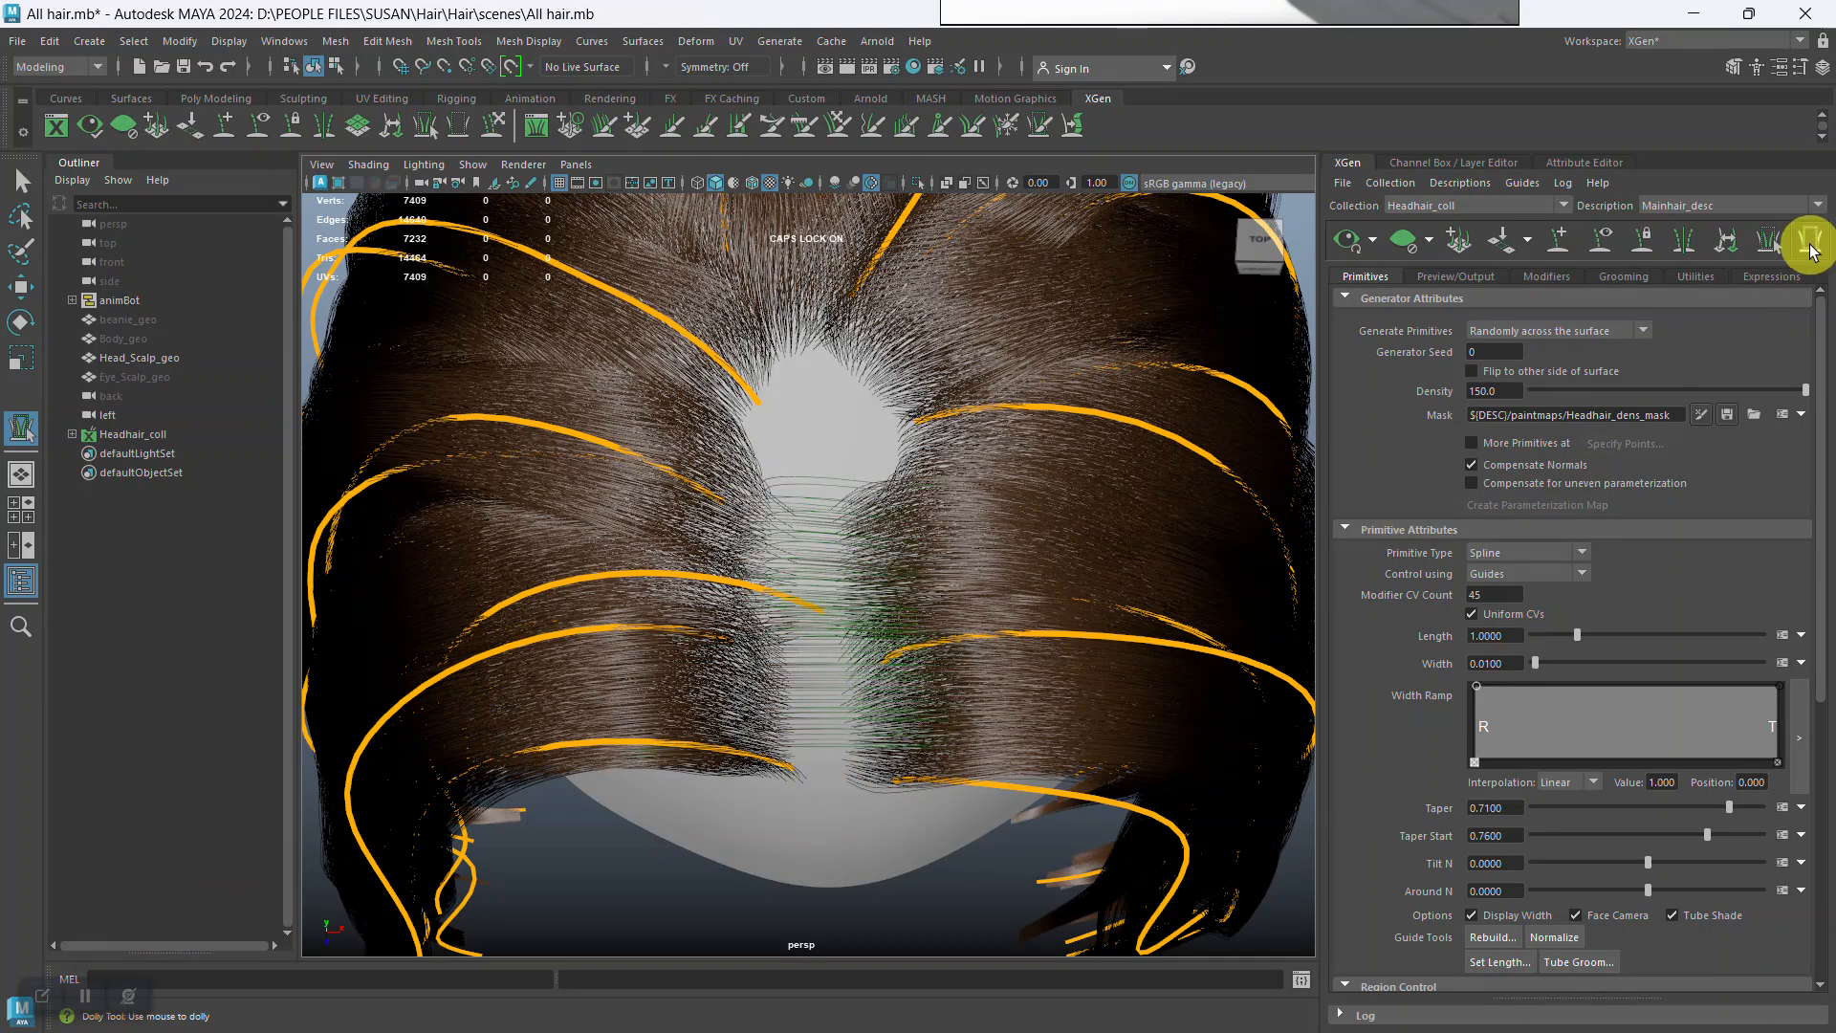
right_click_drag(942, 660, 946, 685, "alt")
left_click_drag(947, 685, 910, 553, "alt")
right_click_drag(910, 554, 899, 619, "alt")
left_click_drag(898, 619, 895, 539, "alt")
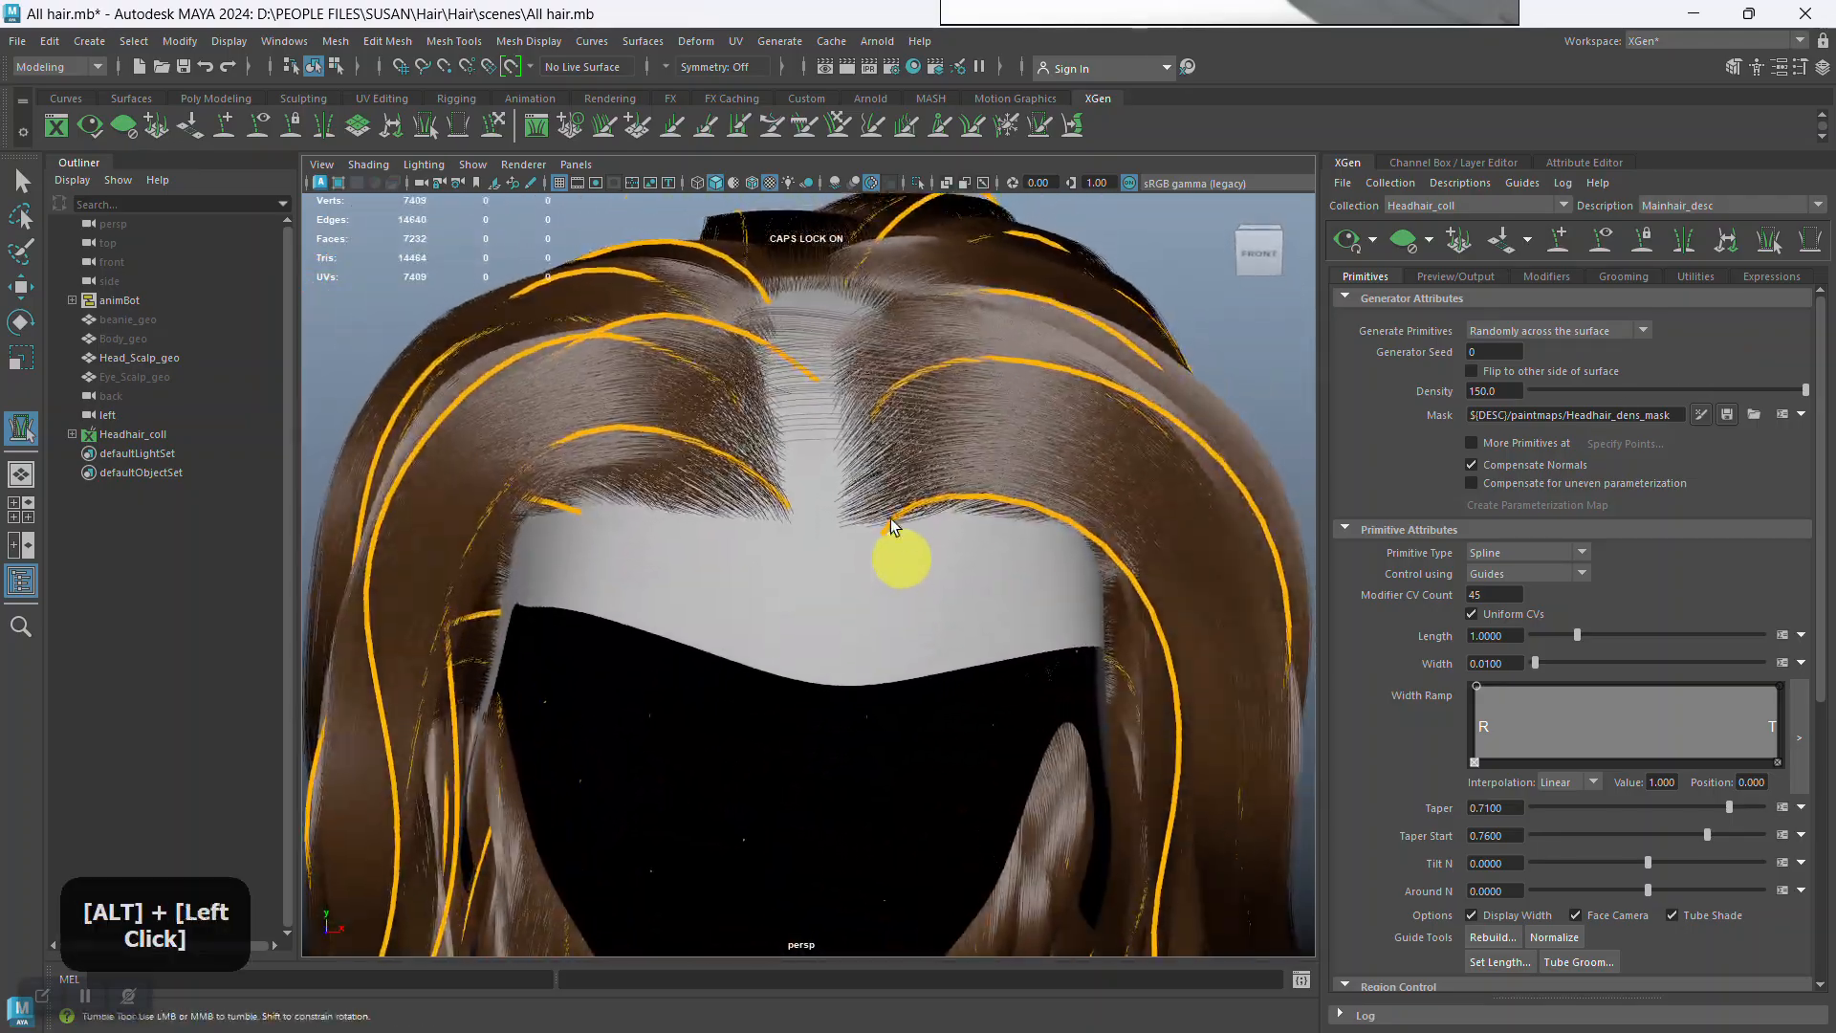
Clear the hair preview and add a new guide on the scalp beside the parting near the crown.
right_click_drag(895, 539, 916, 646, "alt")
middle_click_drag(916, 620, 898, 779, "alt")
right_click_drag(898, 779, 873, 705, "alt")
left_click_drag(873, 705, 844, 578, "alt")
right_click_drag(844, 577, 787, 488, "alt")
left_click_drag(787, 488, 922, 587, "alt")
right_click_drag(922, 586, 906, 578, "alt")
mouse_move(906, 578)
left_mouse_down("alt")
mouse_move(869, 566)
mouse_move(894, 573)
mouse_move(898, 622)
mouse_move(812, 603)
mouse_move(908, 565)
left_mouse_up("alt")
left_click(1557, 239)
left_click(809, 456)
Rotate the new crown guide about 83 degrees so it points toward the back of the head.
left_click_drag(926, 553, 1058, 553, "alt")
key("e")
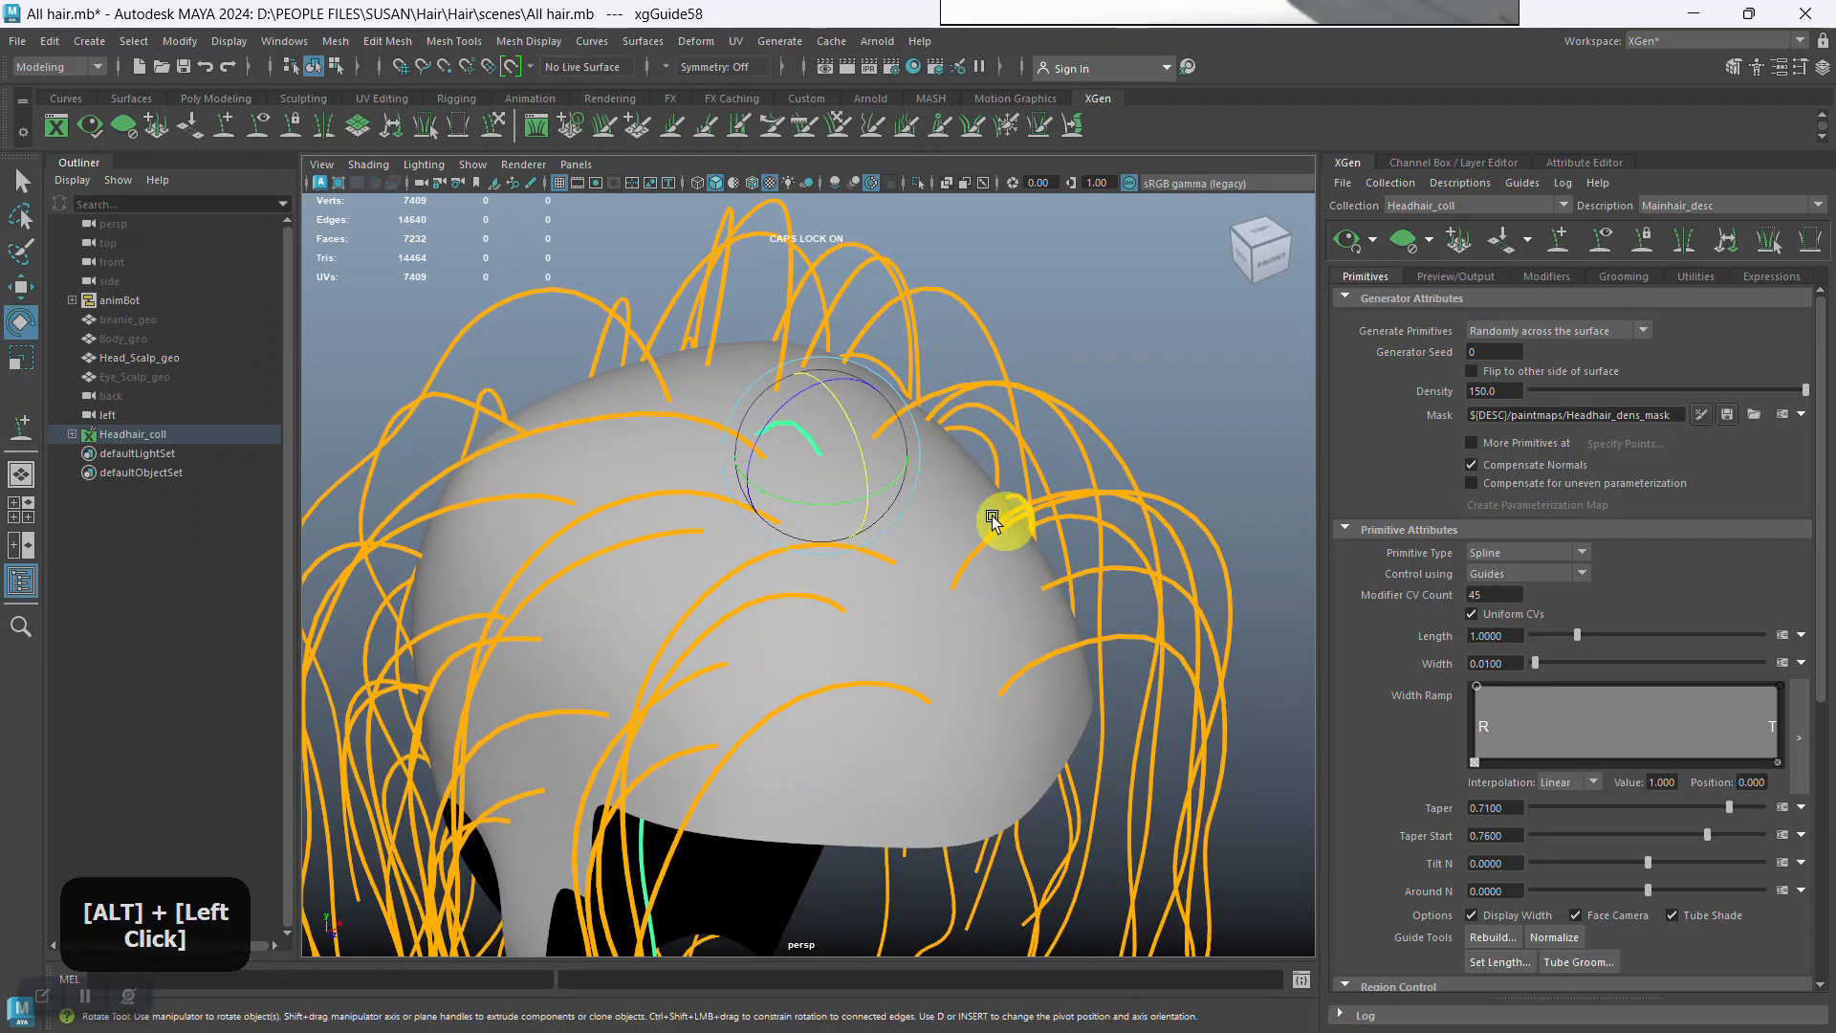
left_click_drag(849, 439, 865, 497)
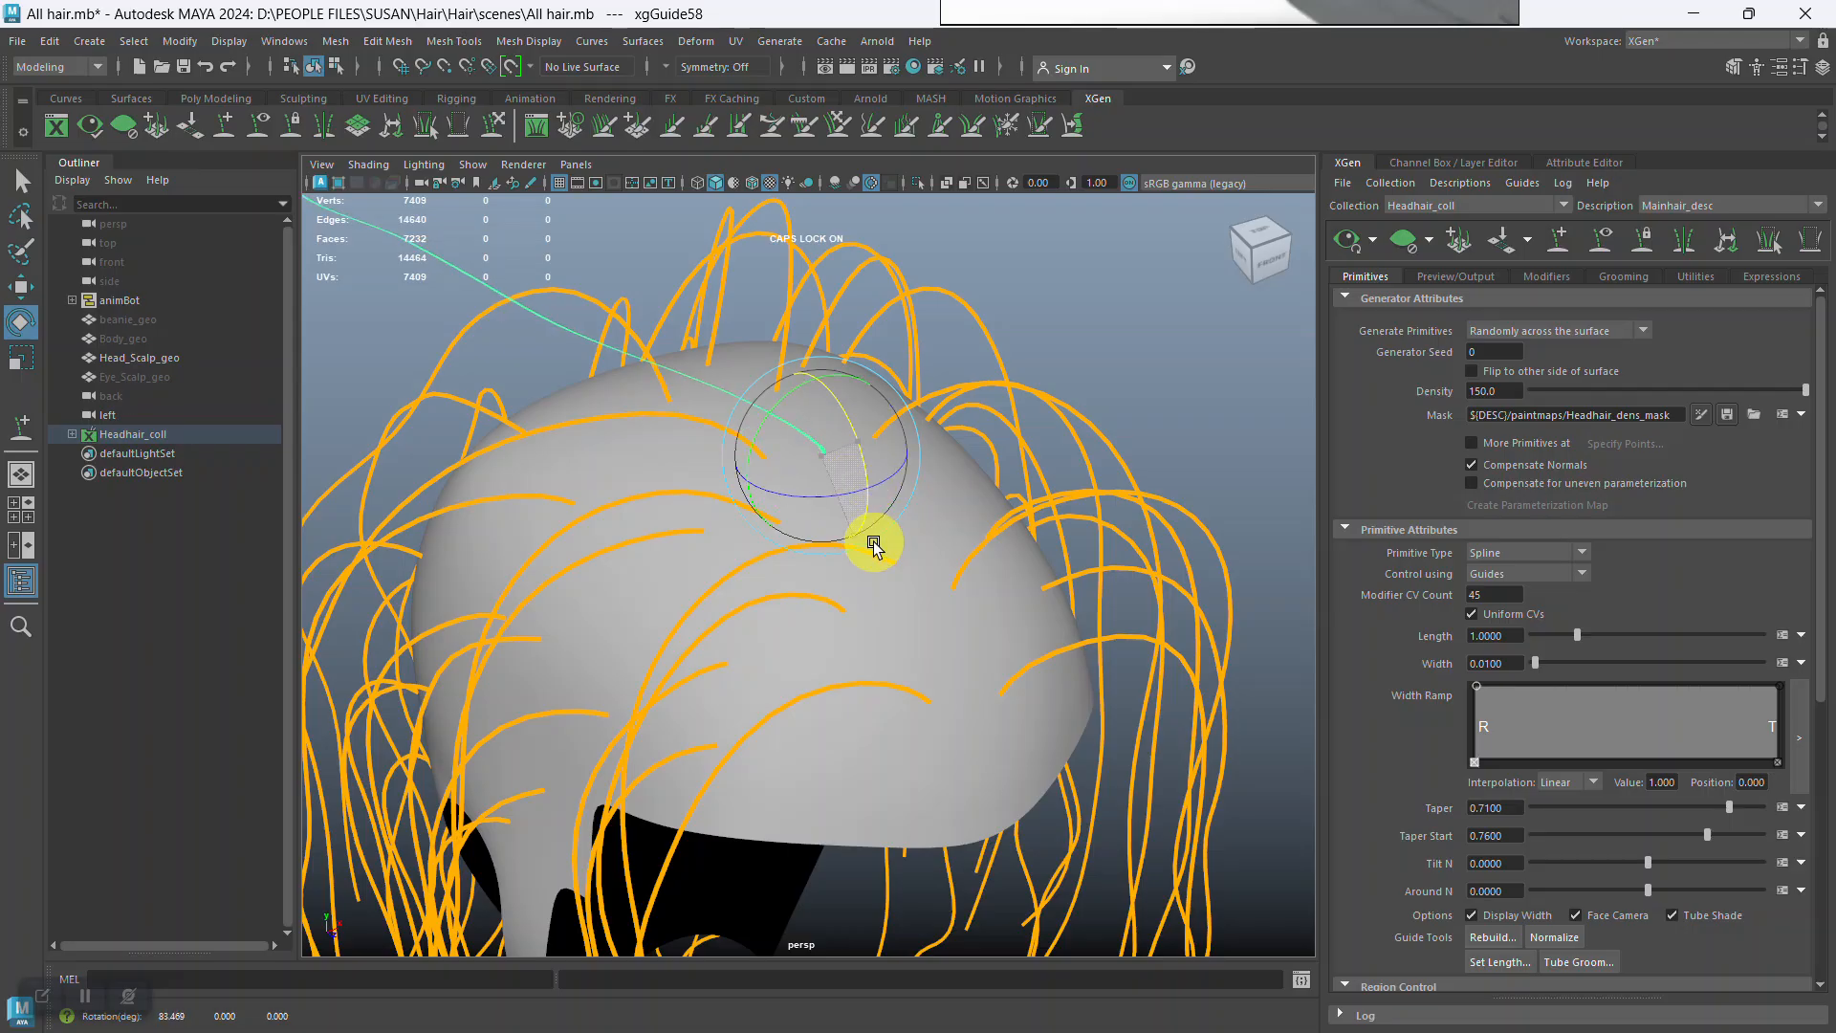
Sculpt the new crown guide so it arches over the scalp and falls back behind the head.
left_click(493, 126)
right_click_drag(669, 348, 651, 319, "alt")
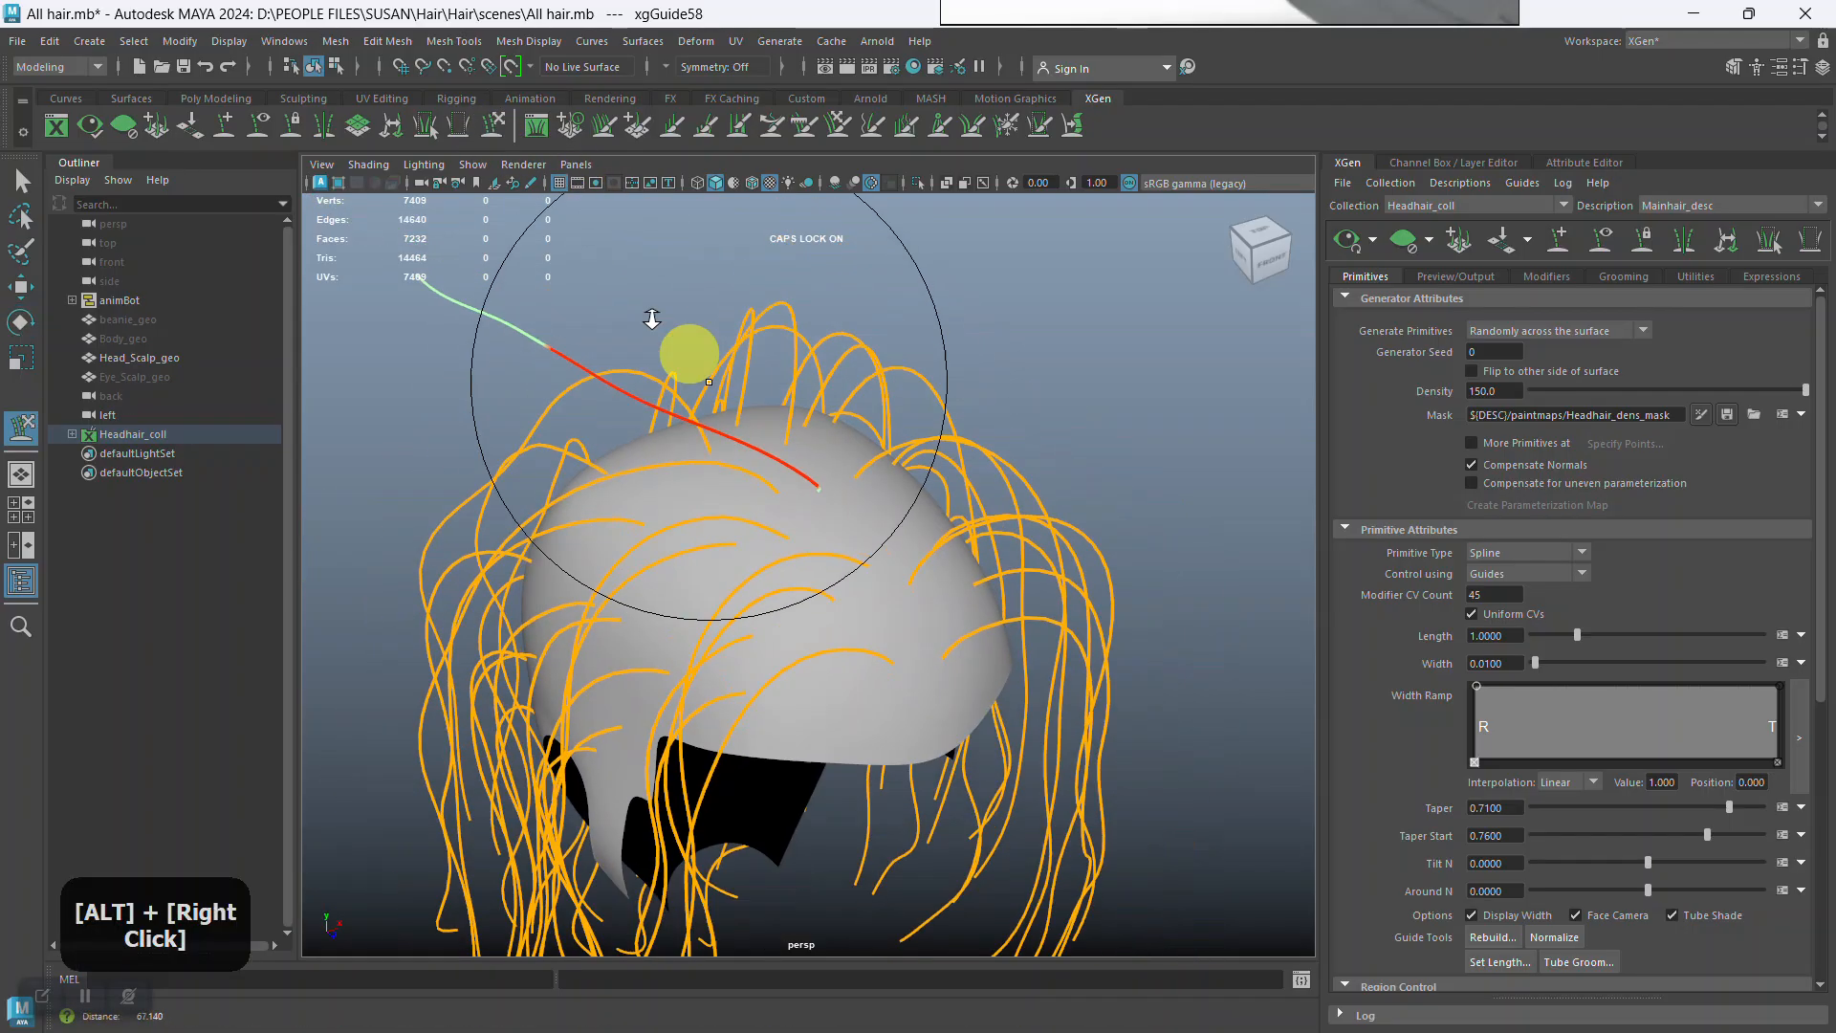
left_click_drag(652, 318, 326, 753, "alt")
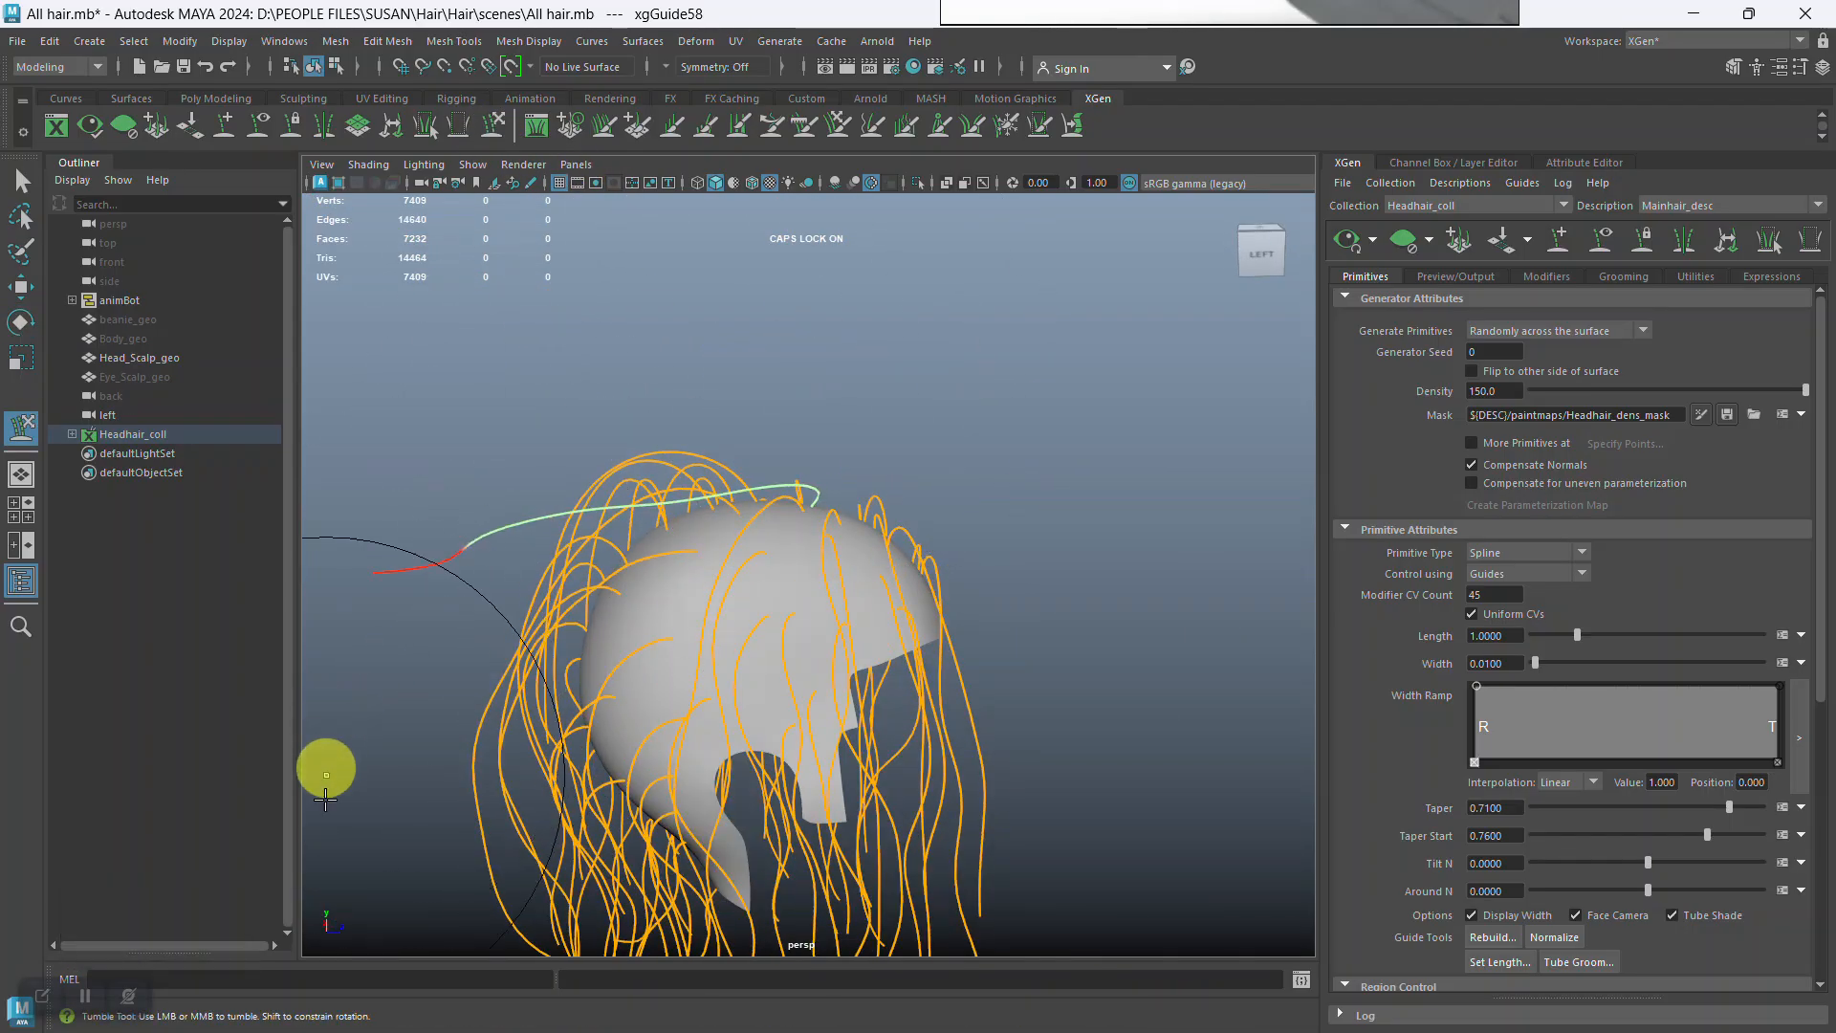
left_click_drag(618, 696, 1065, 533, "alt")
right_click_drag(1065, 533, 1021, 622, "alt")
left_click_drag(1020, 622, 1001, 500, "alt")
right_click_drag(1000, 500, 901, 440, "alt")
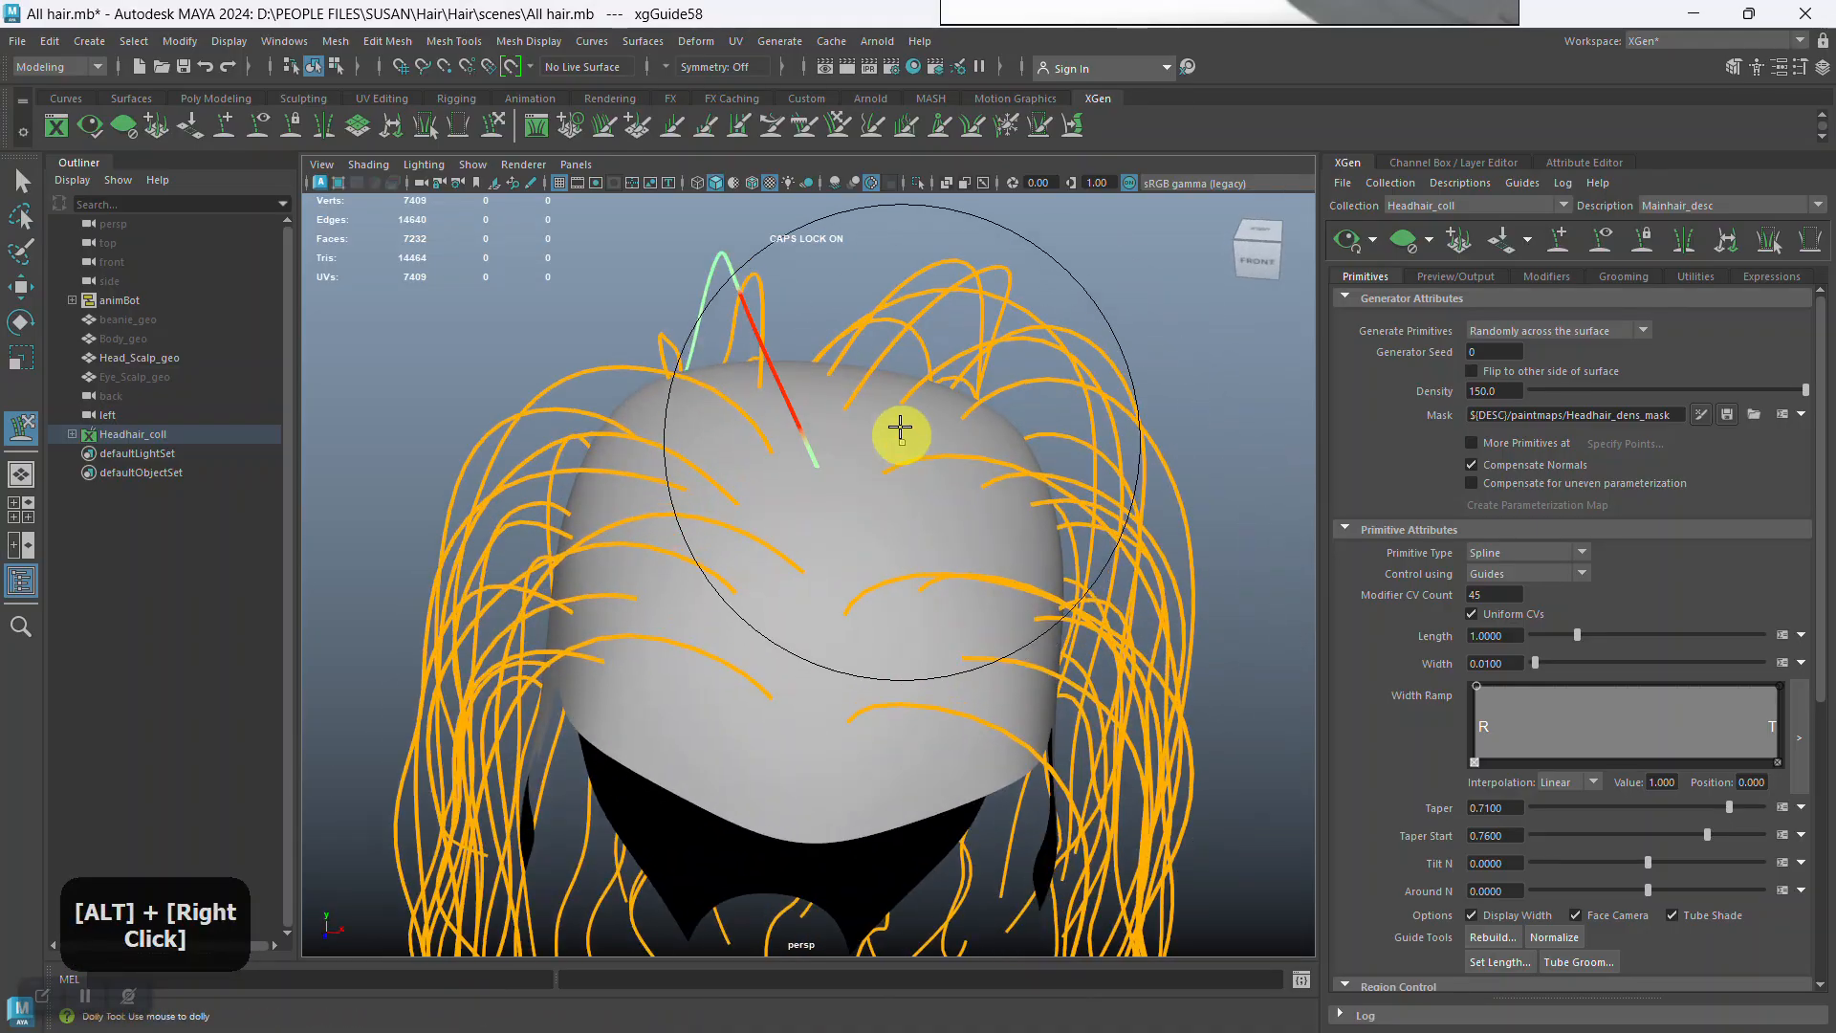
left_click_drag(951, 427, 1277, 386, "alt")
Add another guide beside the parting in front of the crown guide and sculpt it to fall down the side of the head.
left_click(1561, 236)
left_click(856, 529)
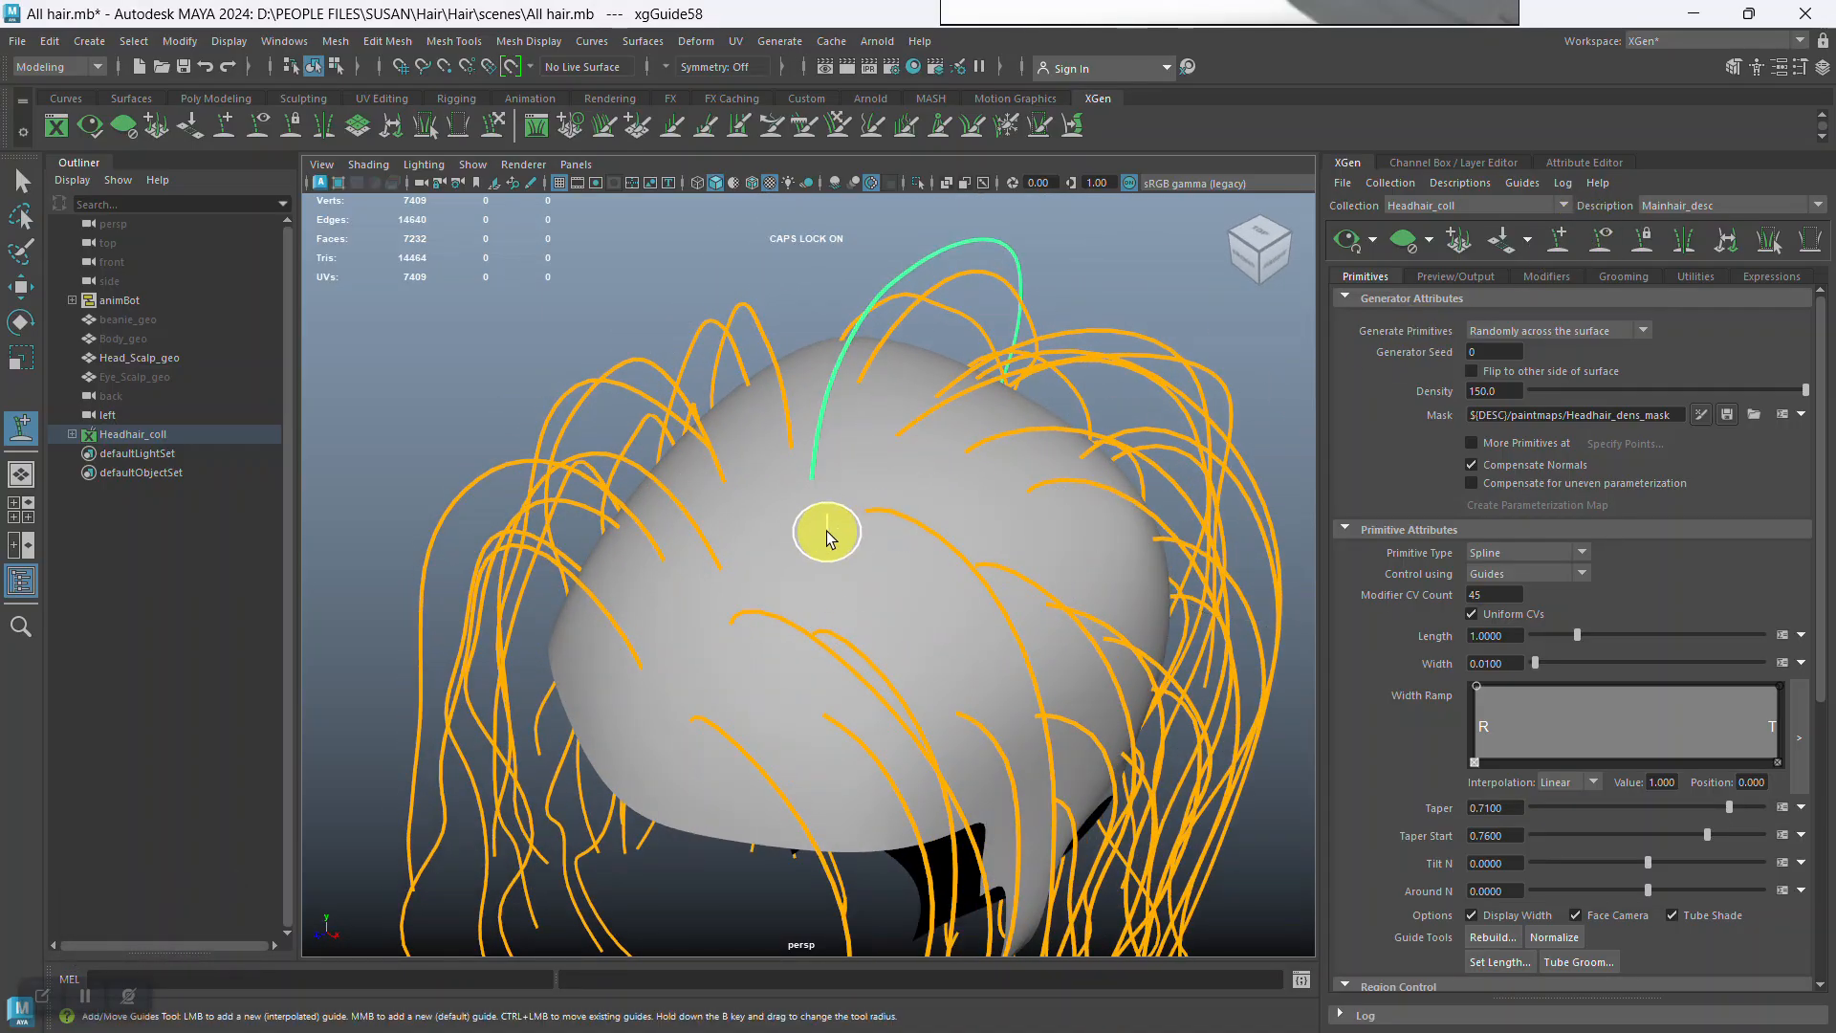
left_click(817, 530)
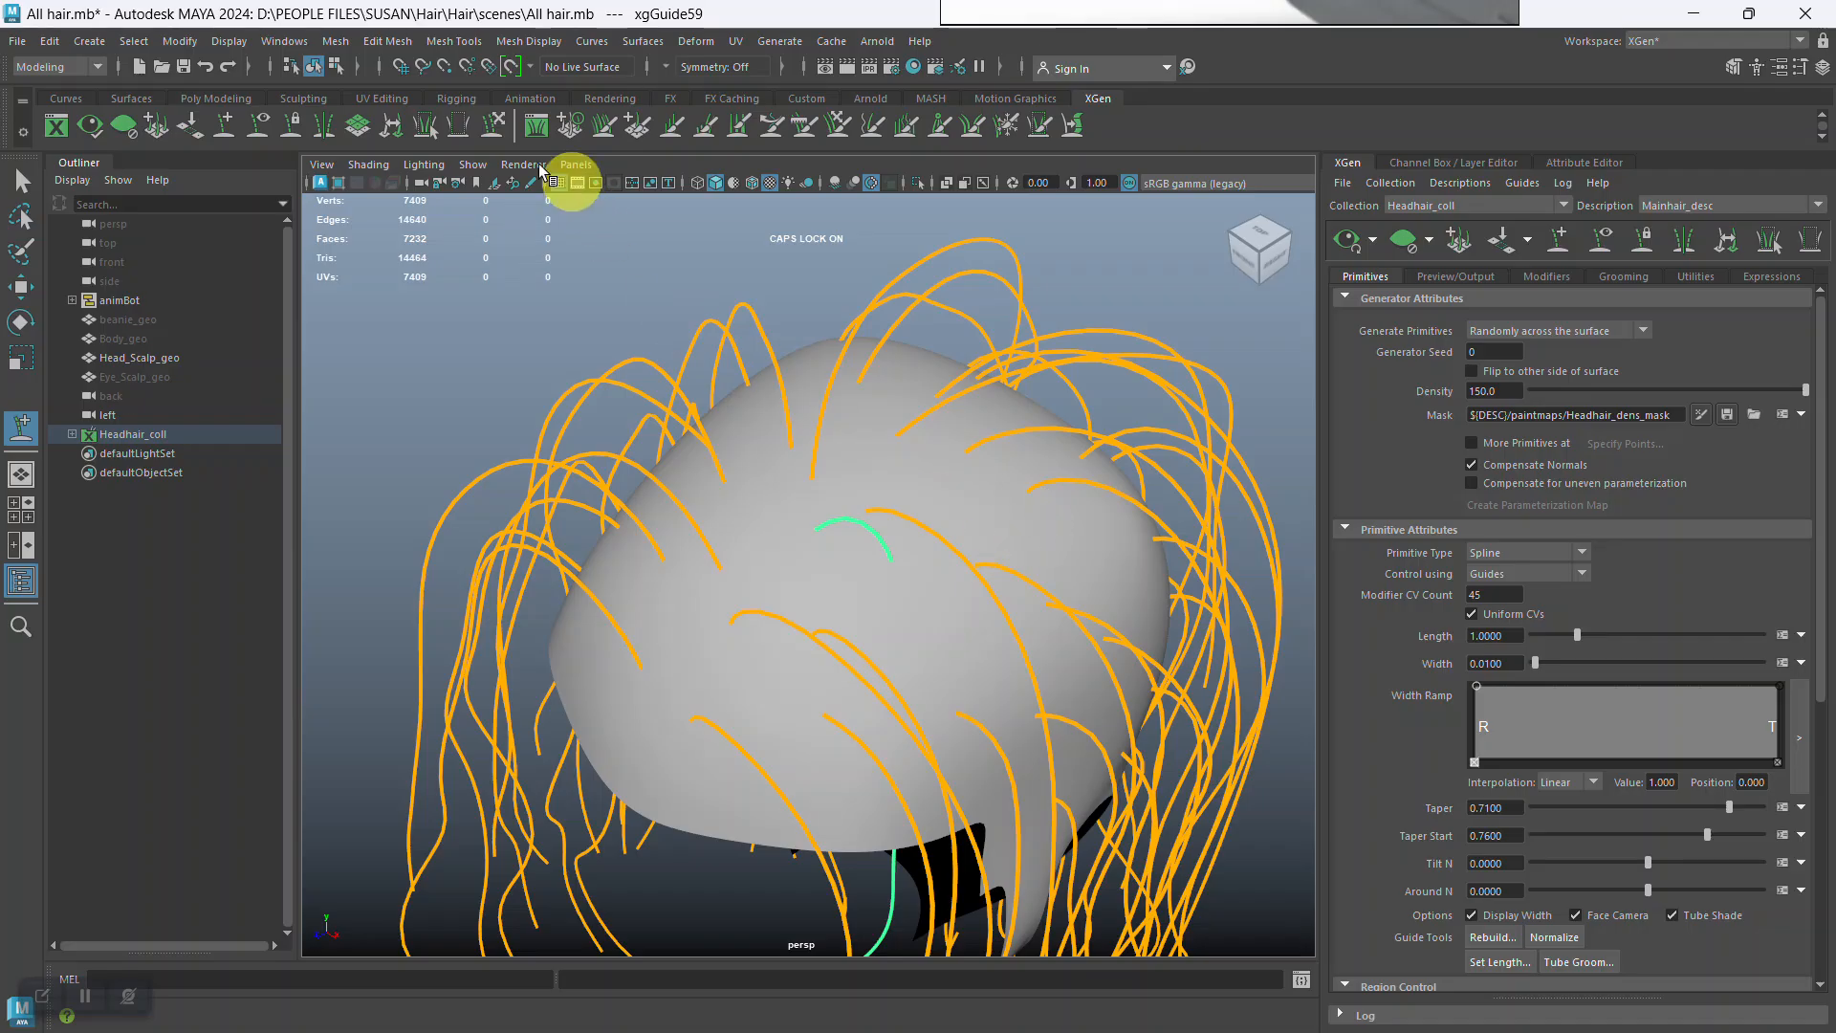
right_click_drag(1052, 564, 976, 561, "alt")
mouse_move(975, 561)
left_mouse_down("alt")
mouse_move(1005, 554)
mouse_move(967, 680)
mouse_move(1006, 639)
mouse_move(1096, 804)
left_mouse_up("alt")
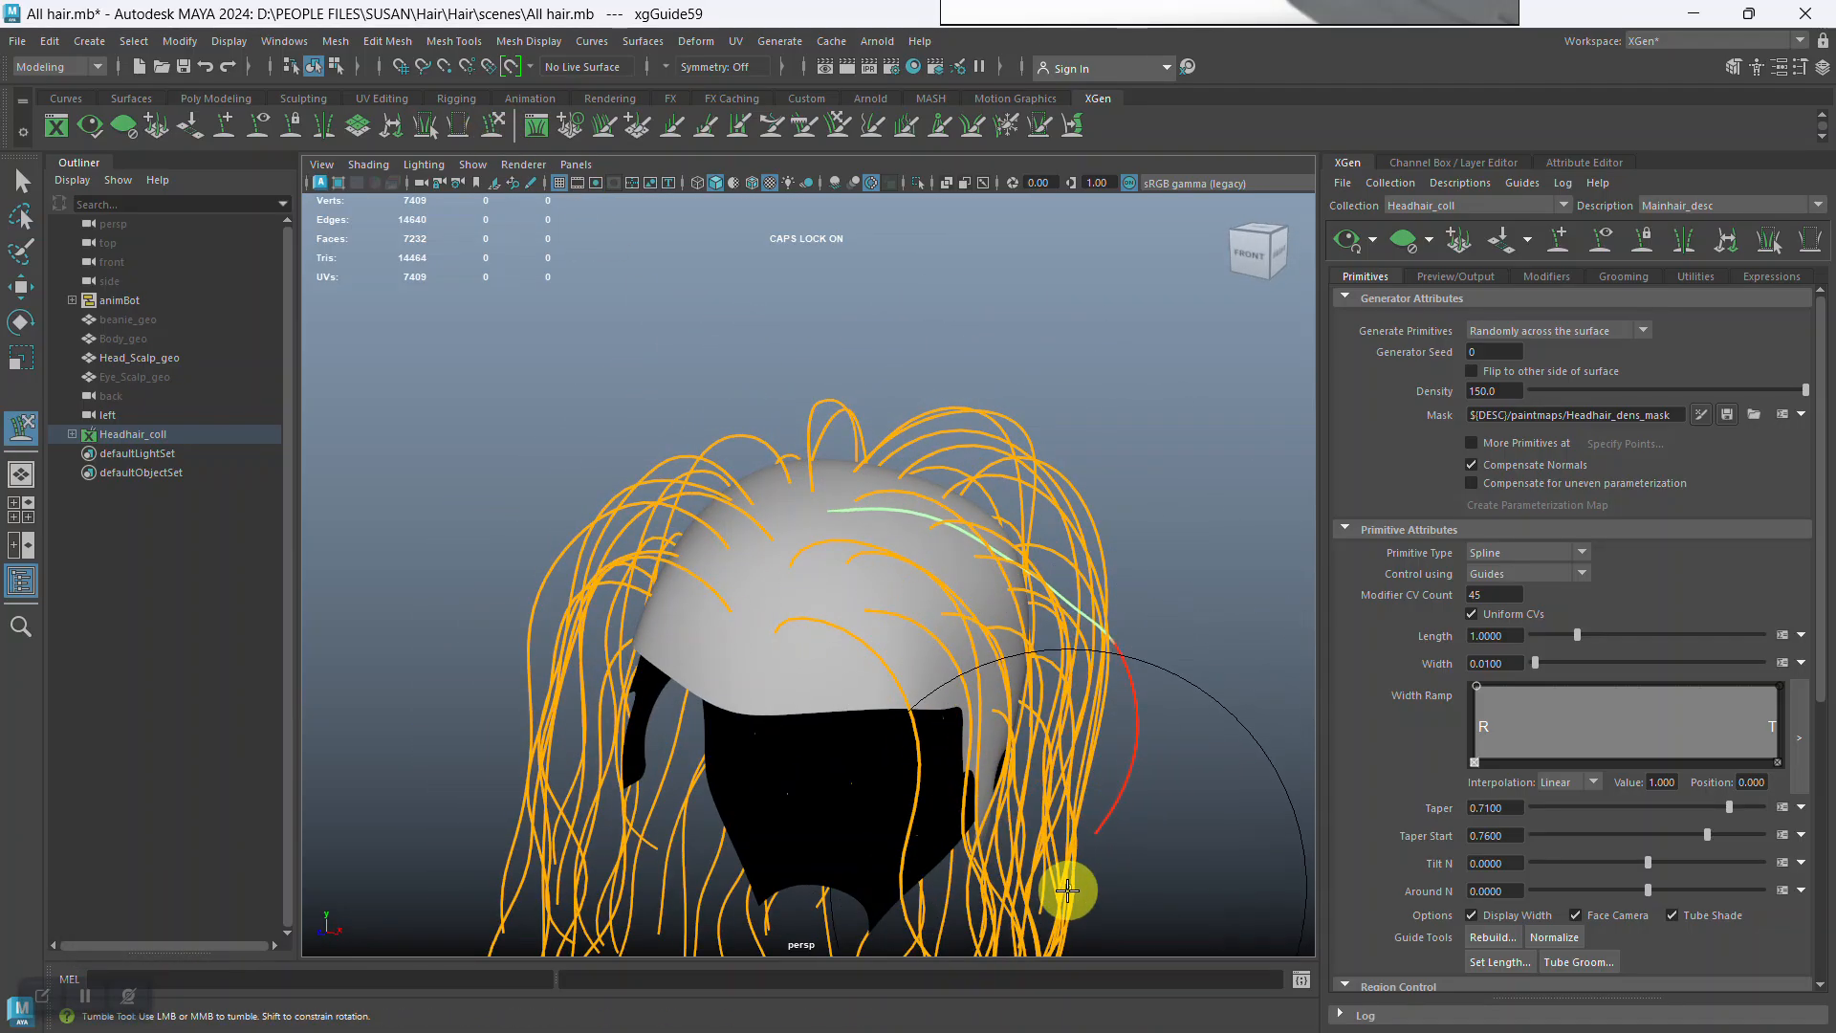
mouse_move(1082, 507)
left_mouse_down("alt")
mouse_move(1150, 613)
mouse_move(918, 587)
mouse_move(955, 619)
mouse_move(1014, 593)
left_mouse_up("alt")
Update the XGen preview with the new guides and check the parting from the front and above.
left_click(1348, 237)
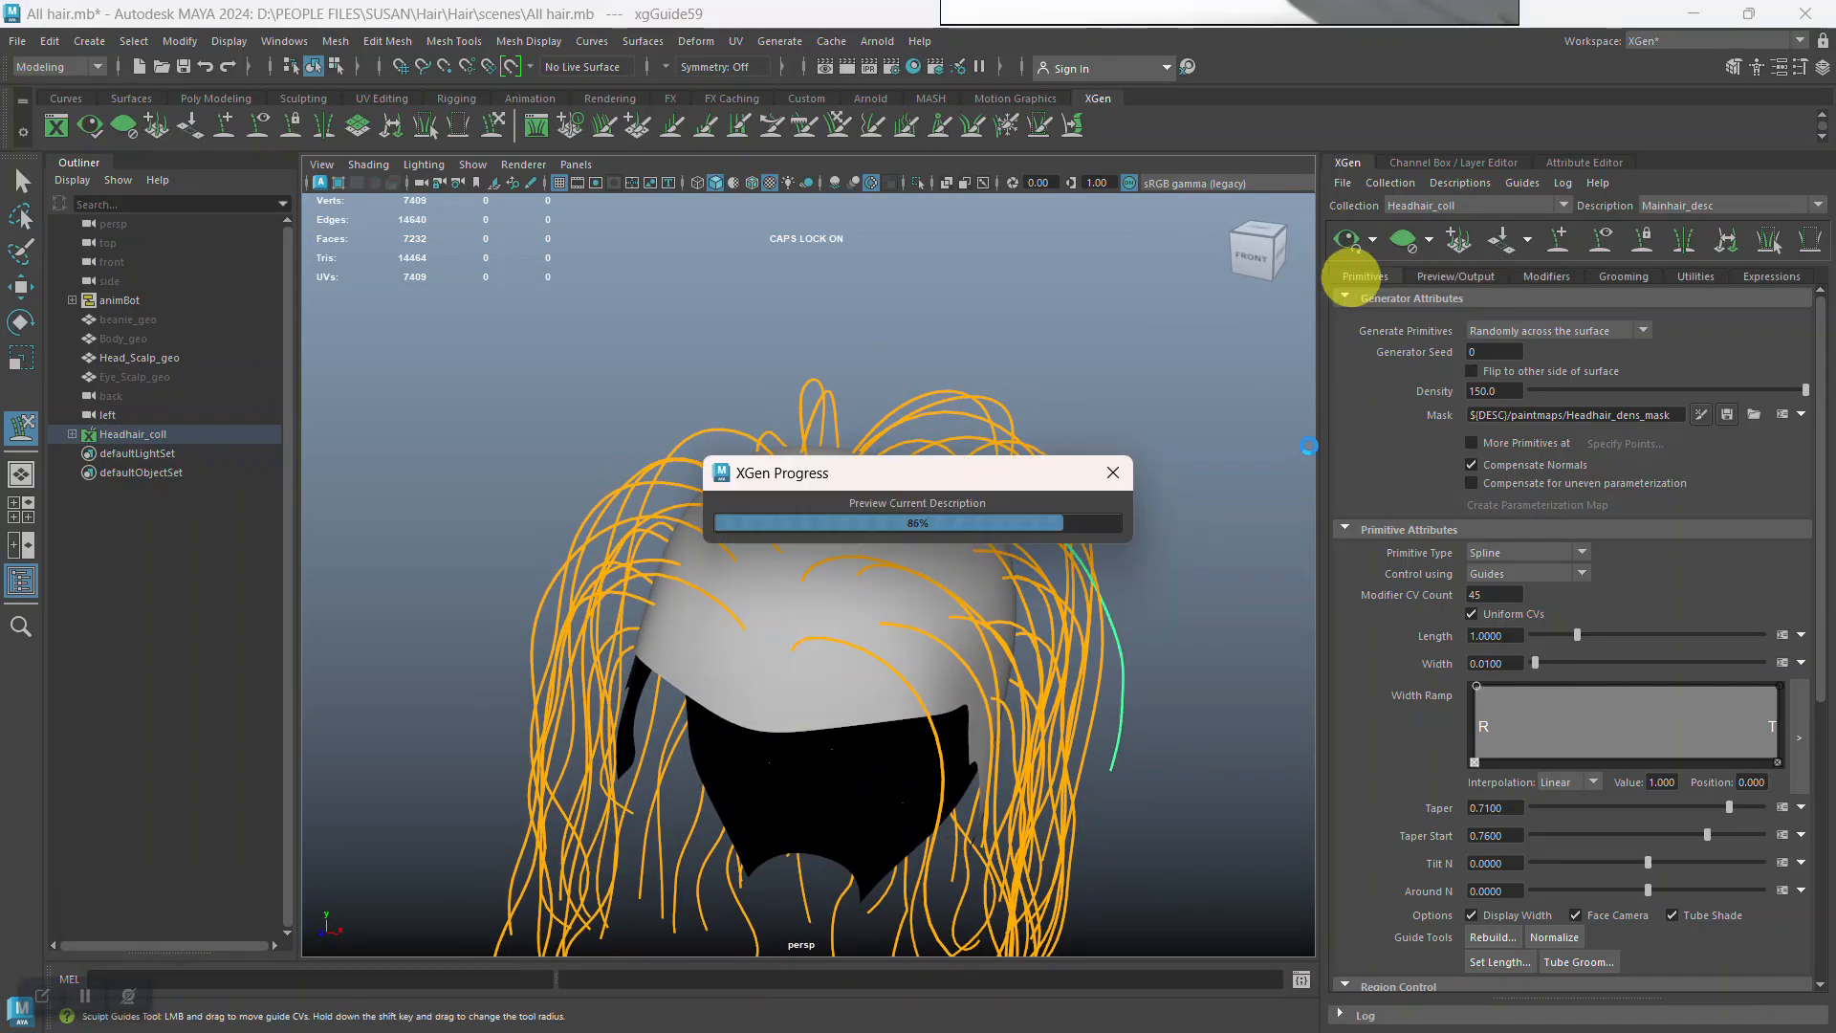
left_click_drag(1094, 619, 1078, 635, "alt")
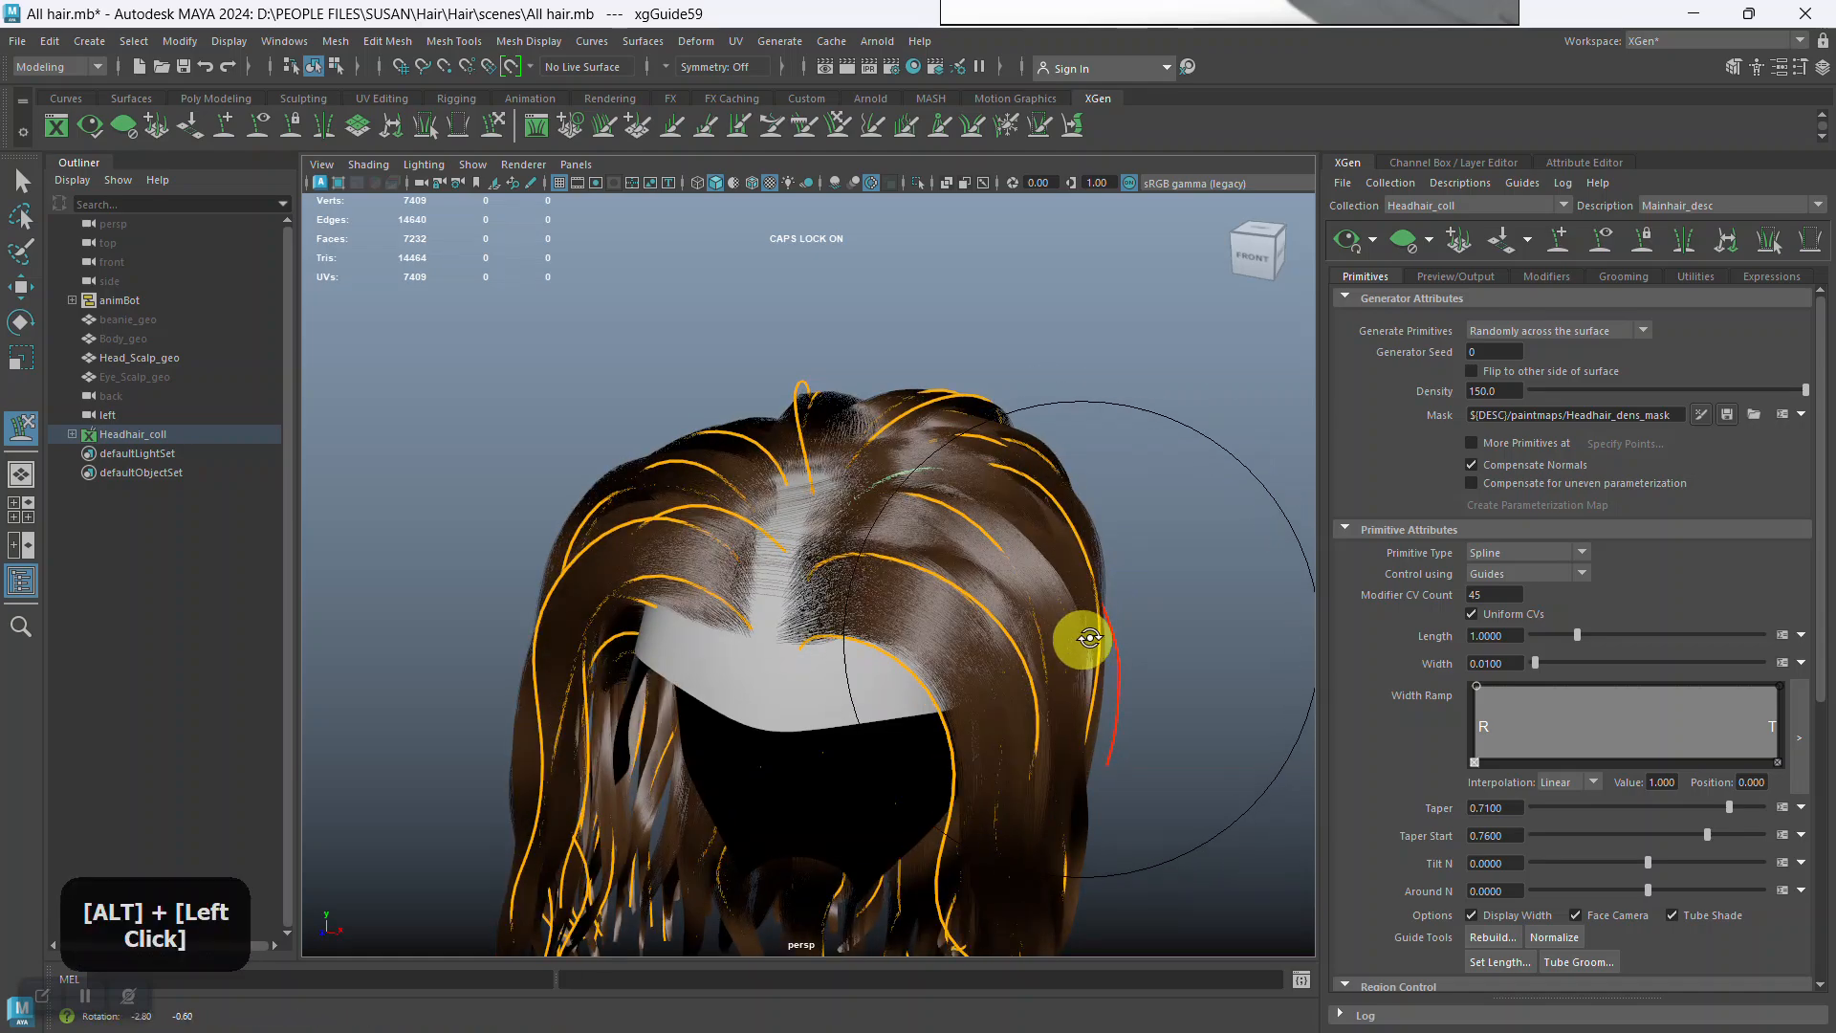
right_click_drag(1078, 635, 1099, 606, "alt")
left_click_drag(1099, 606, 1123, 680, "alt")
right_click_drag(1123, 680, 1021, 606, "alt")
mouse_move(1020, 606)
left_mouse_down("alt")
mouse_move(1046, 558)
mouse_move(1034, 585)
left_mouse_up("alt")
Save the Headhair_regionMask region map and check the parting and hairline from the front.
left_click(1781, 809)
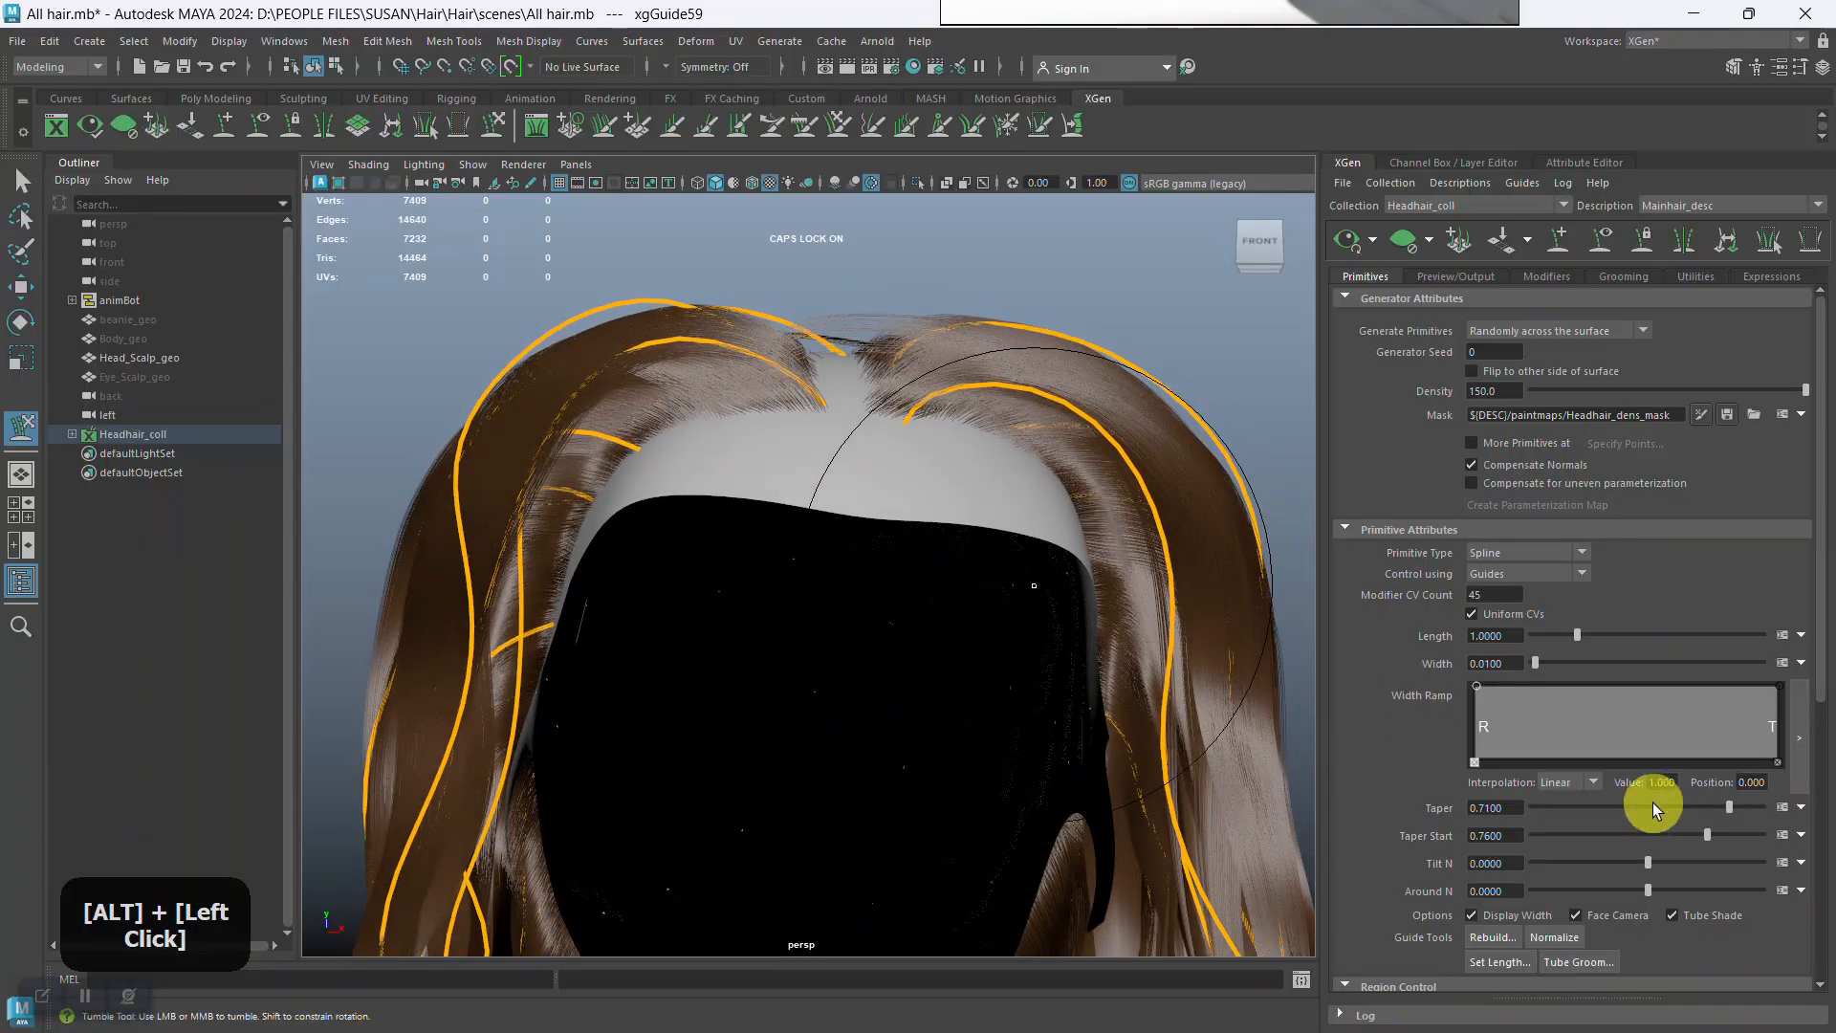
scroll(1655, 809, "down", 3)
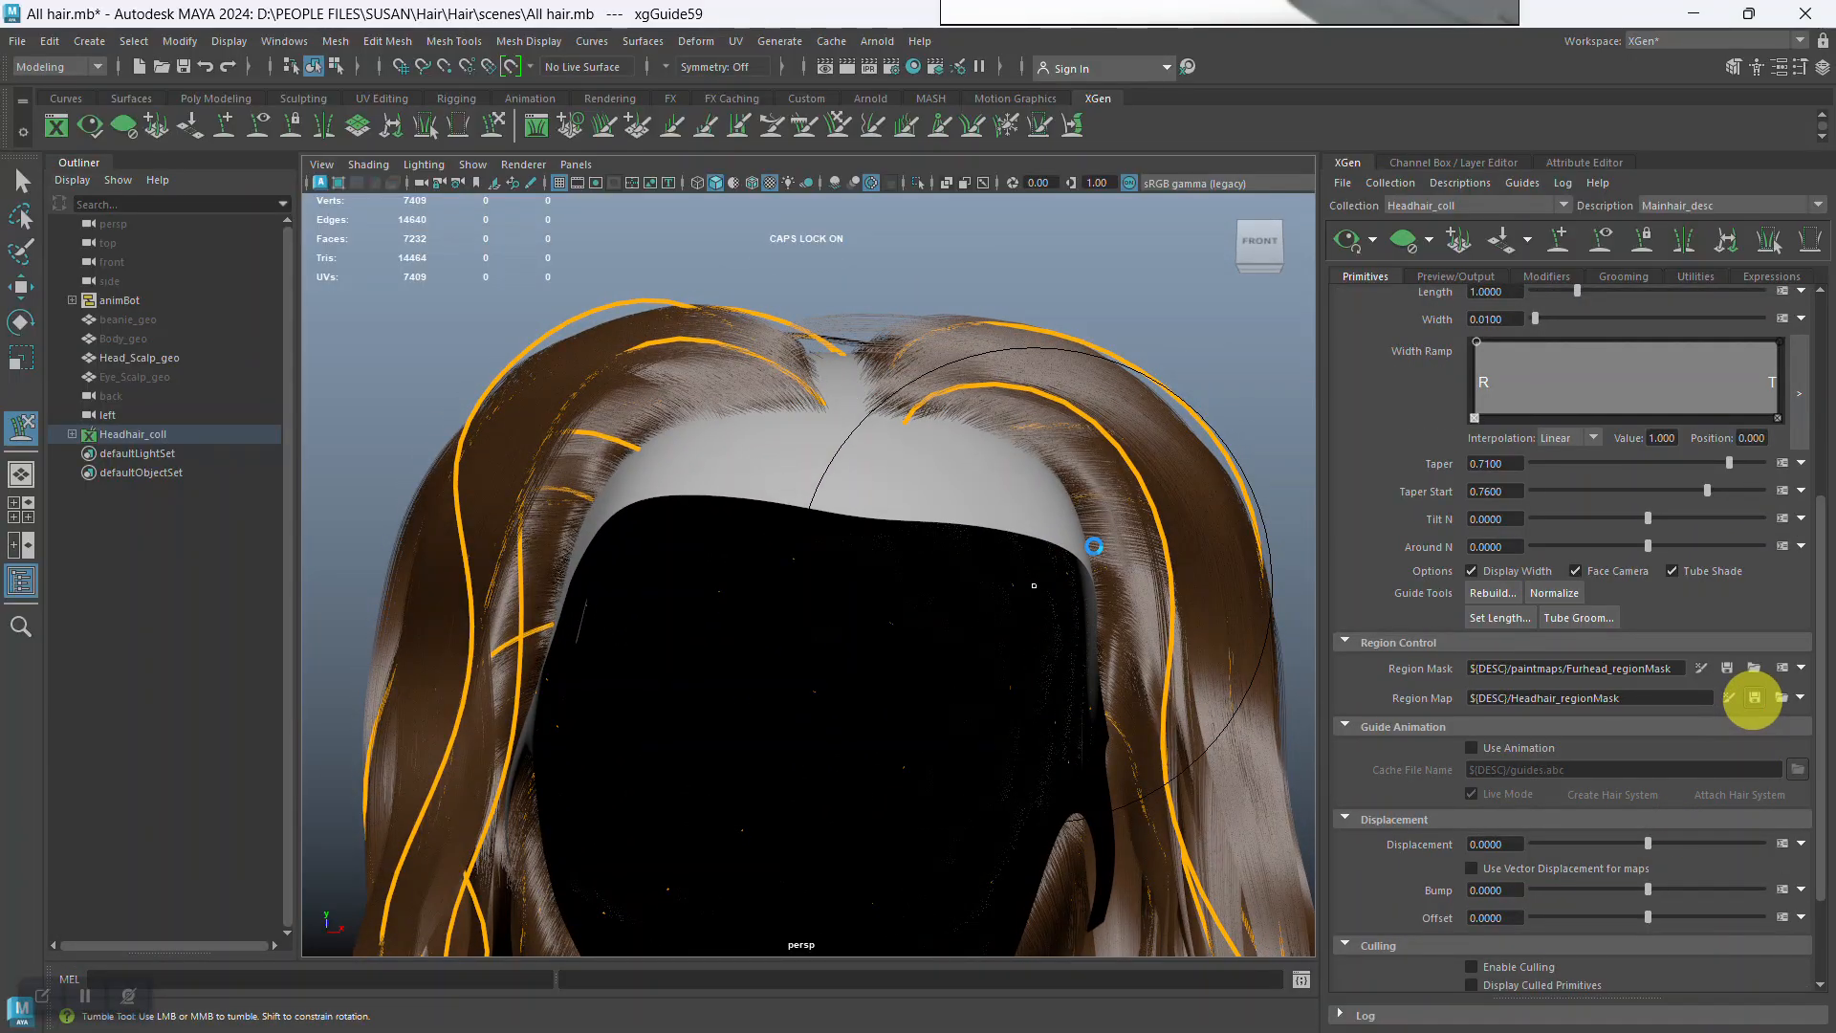
right_click_drag(1017, 610, 1036, 574, "alt")
left_click_drag(1037, 574, 973, 552, "alt")
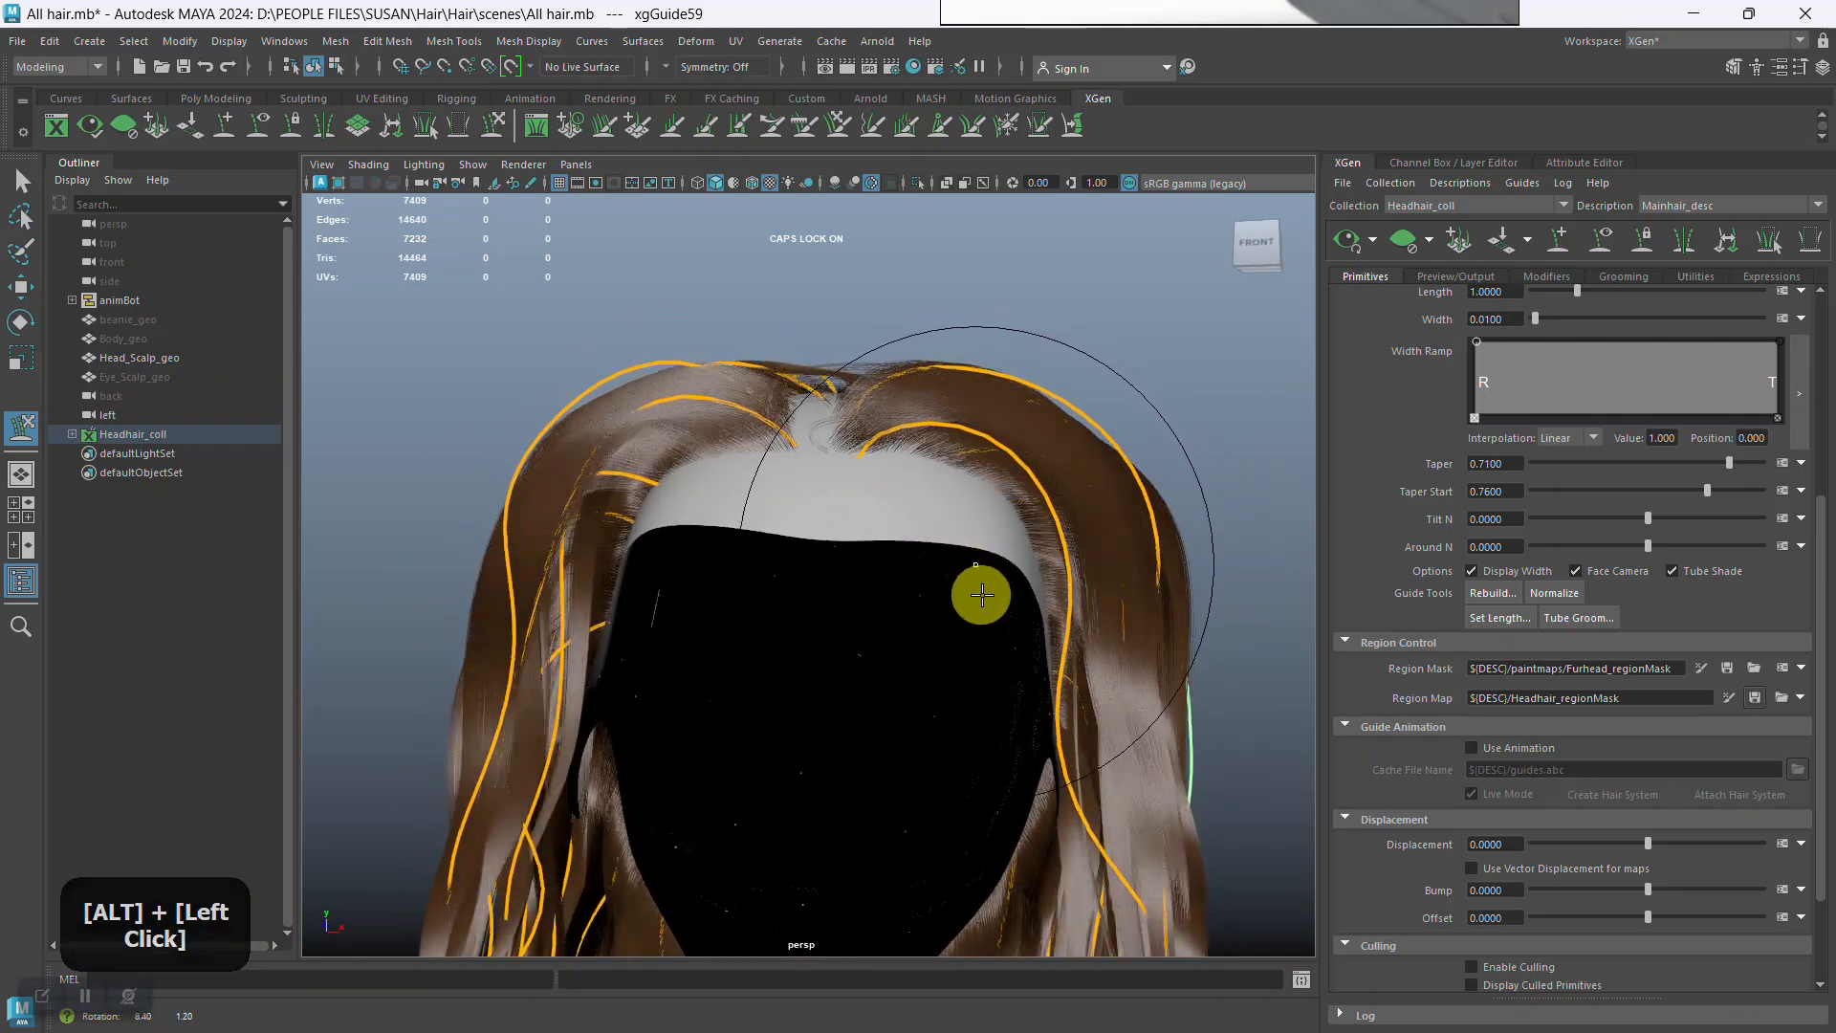
middle_click_drag(980, 593, 972, 411, "alt")
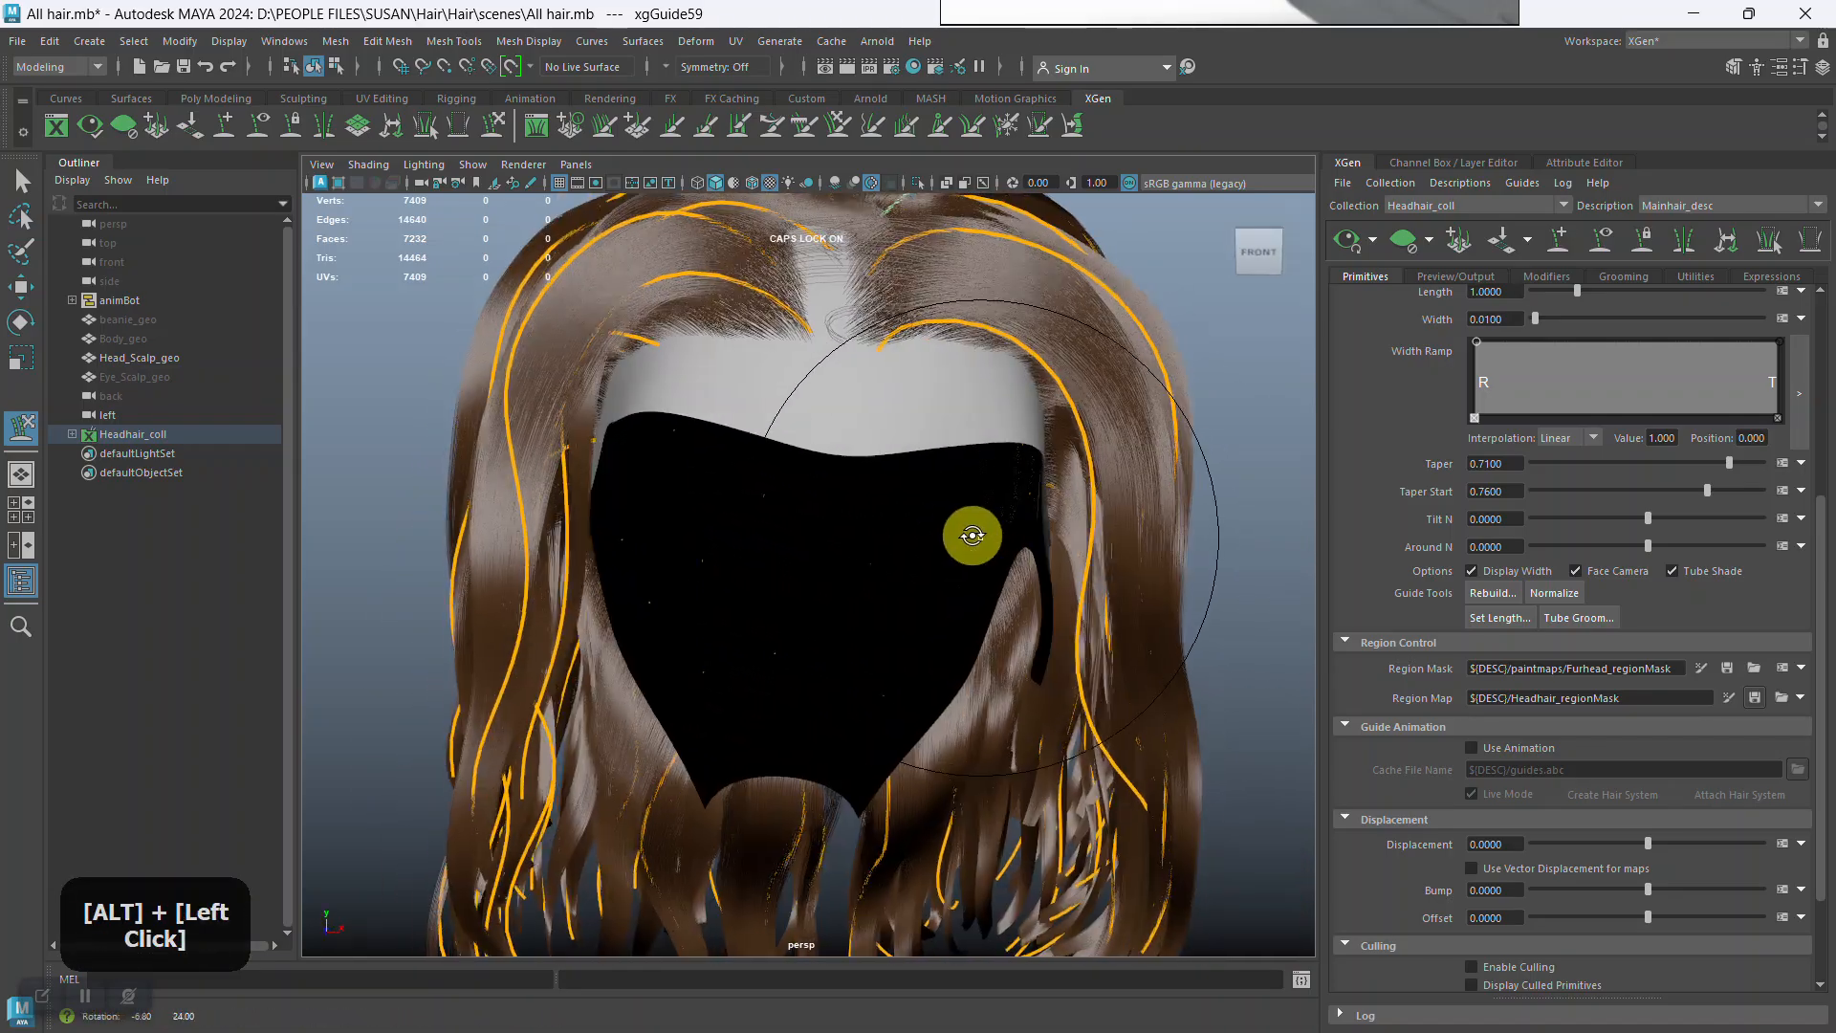